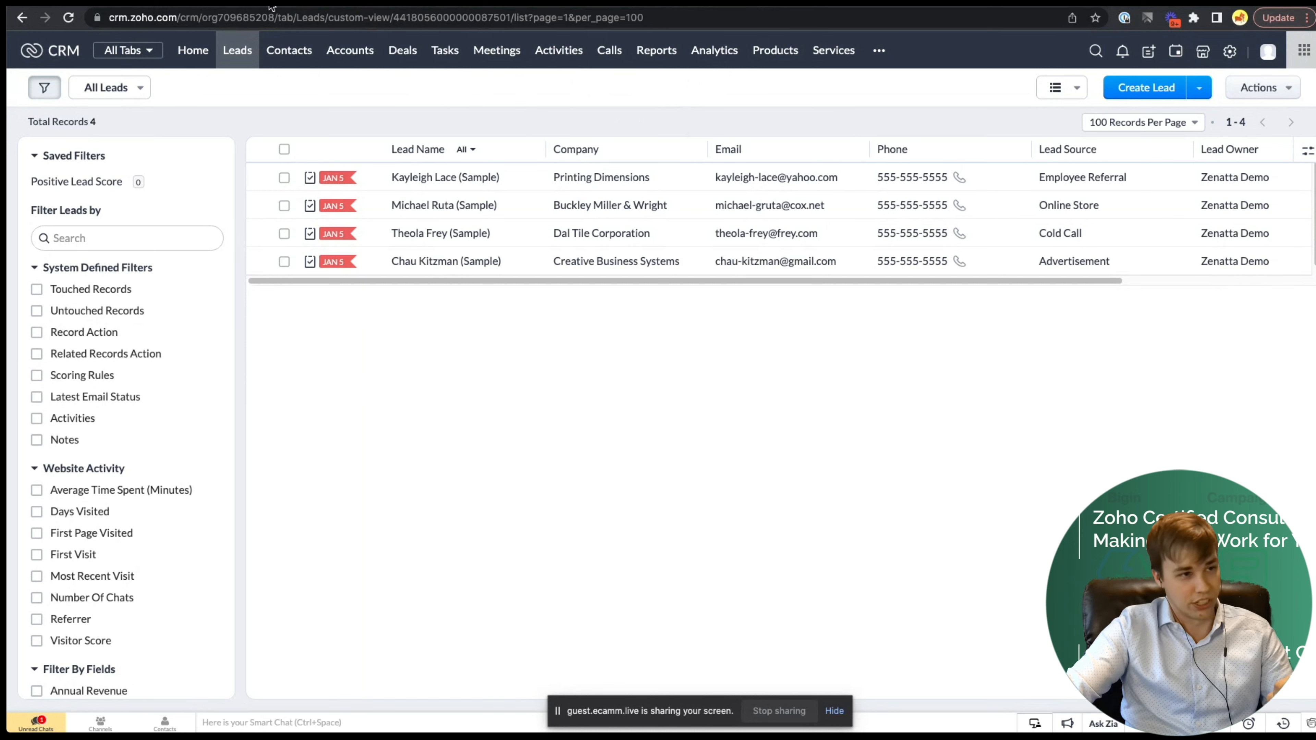
- After reviewing the four sample leads, switch to the Gravity Forms list of nine forms
left_click(283, 3)
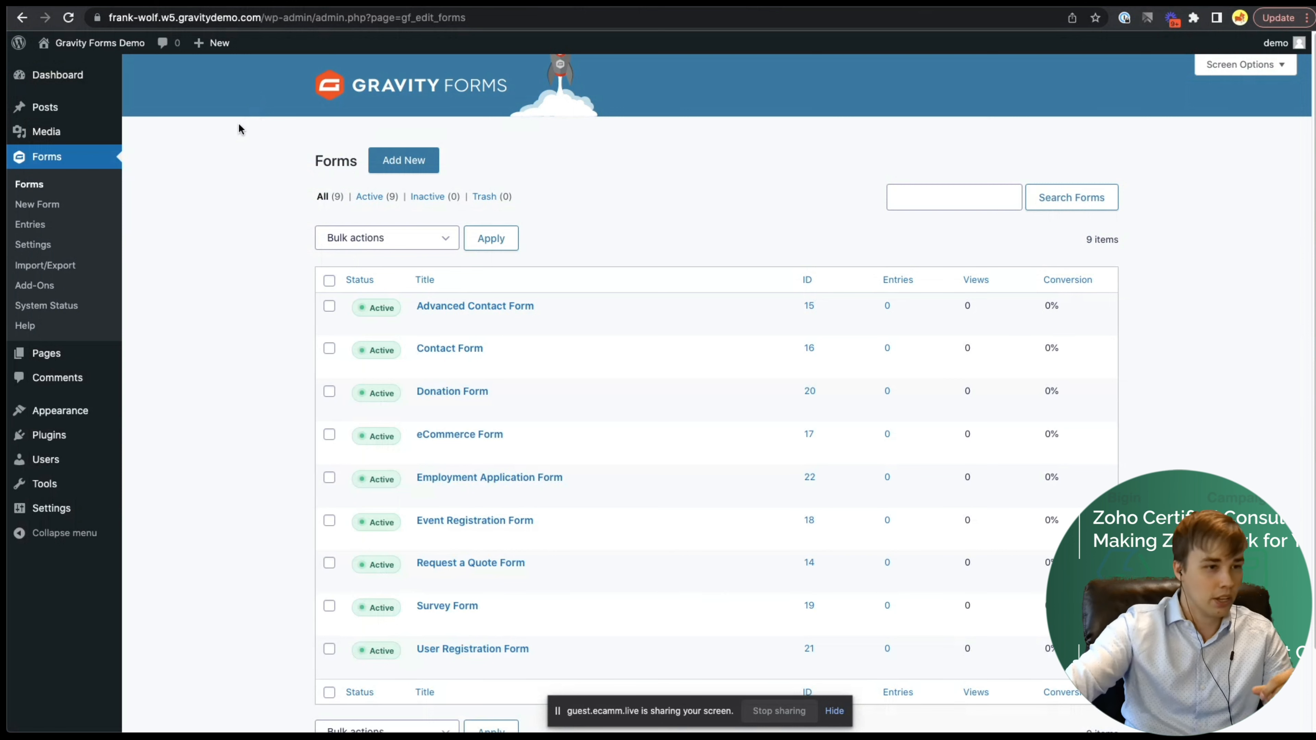
- Activate the Zoho CRM Add-On from the Gravity Forms Add-Ons list
left_click(27, 286)
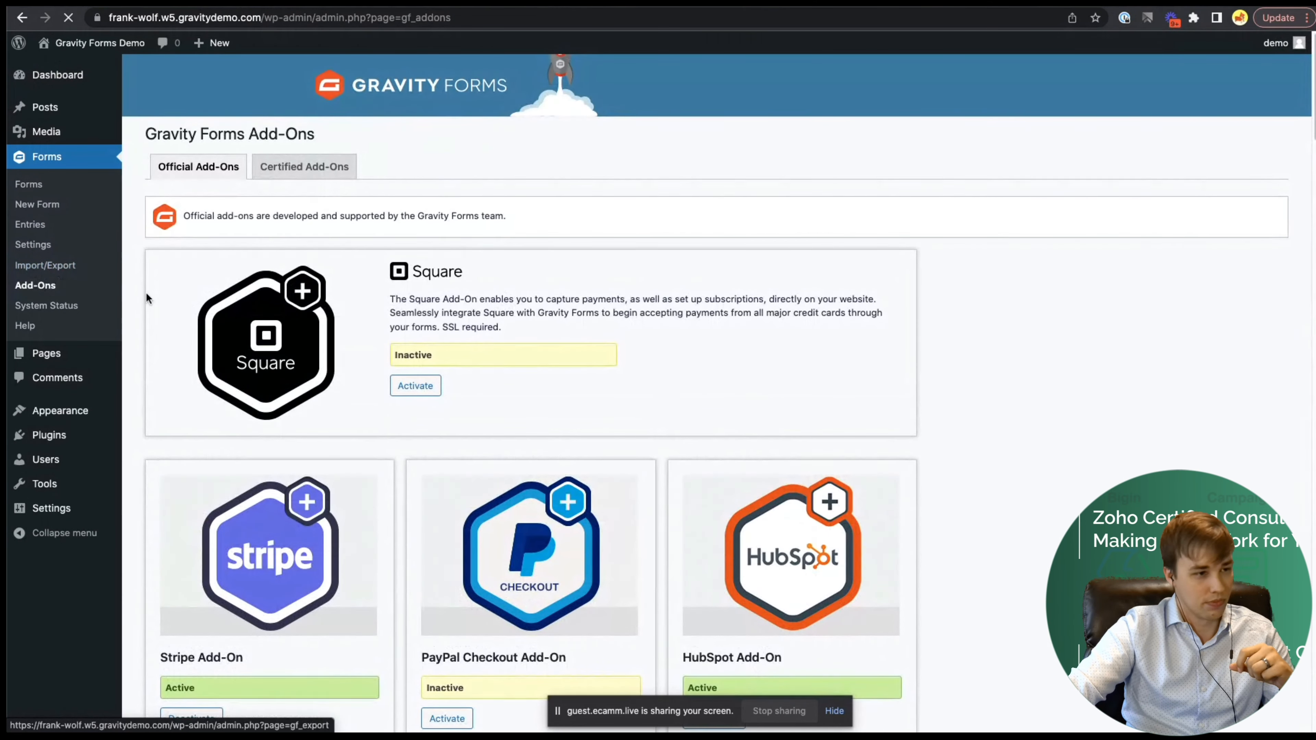
scroll(427, 363, "down", 20)
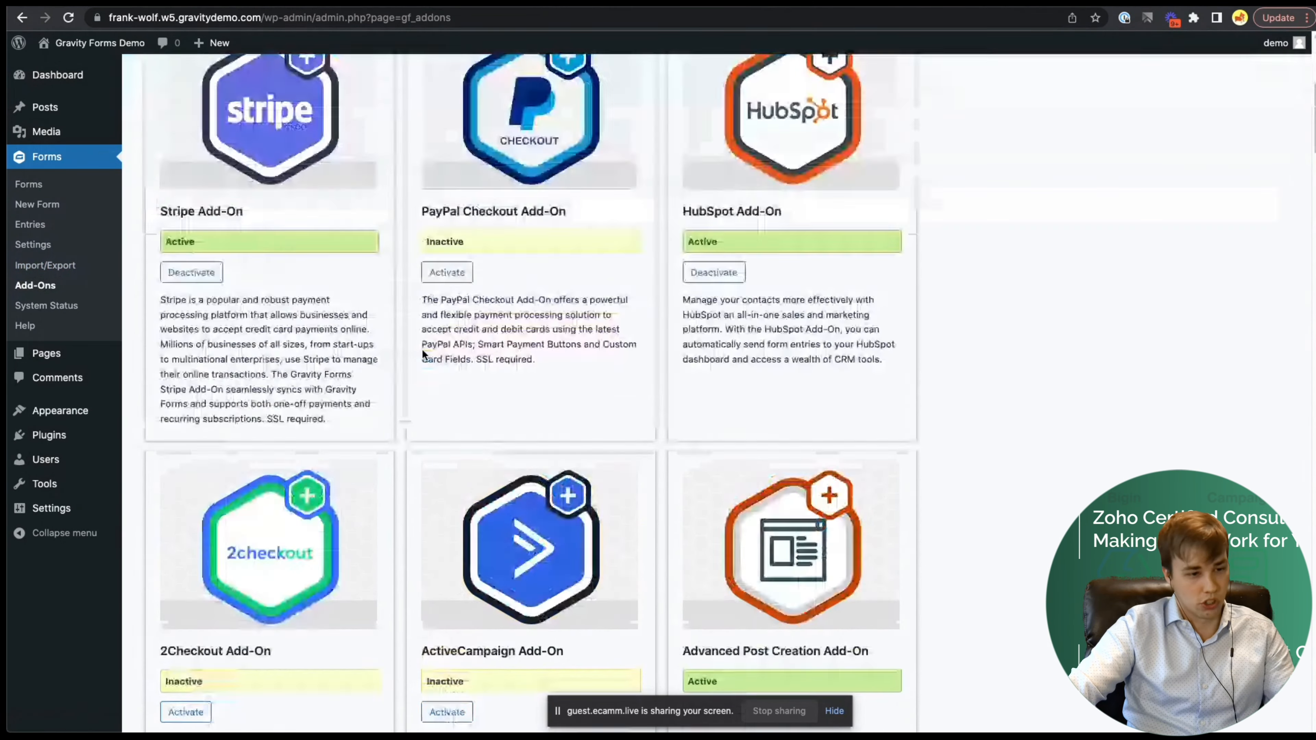
scroll(423, 356, "down", 10)
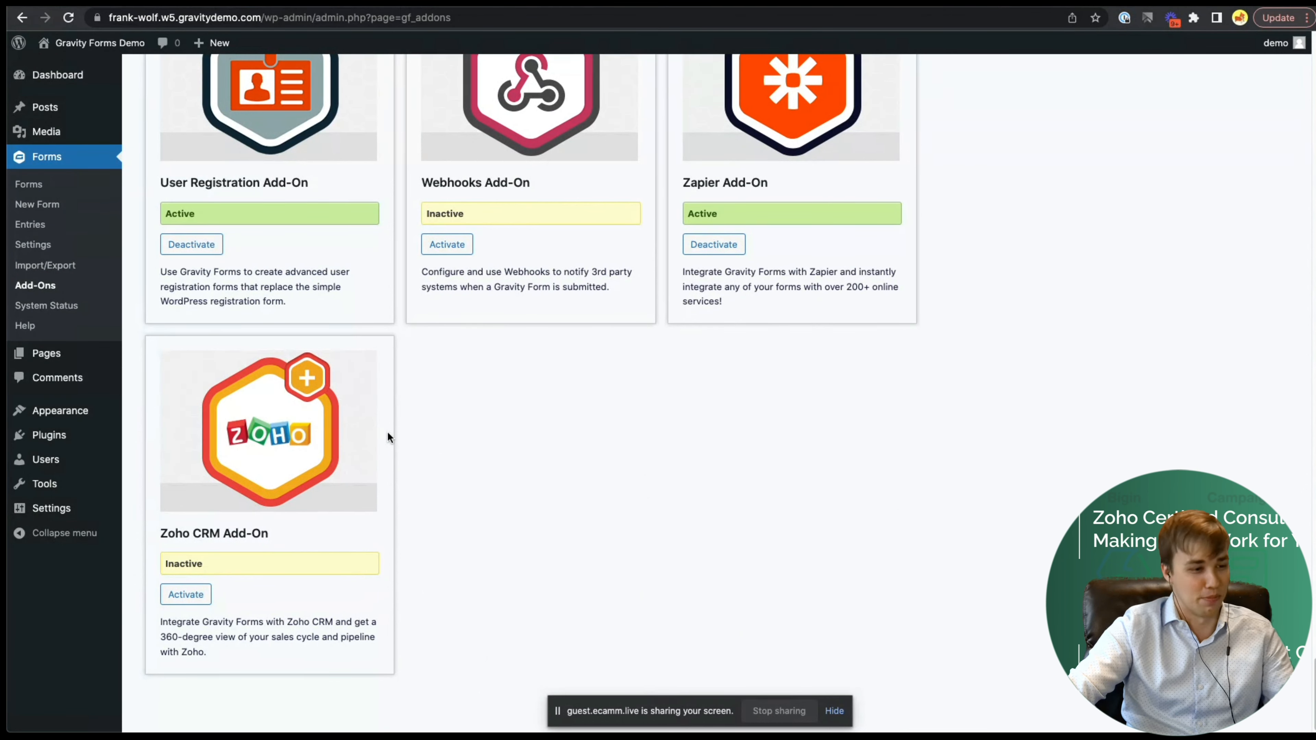
left_click(193, 594)
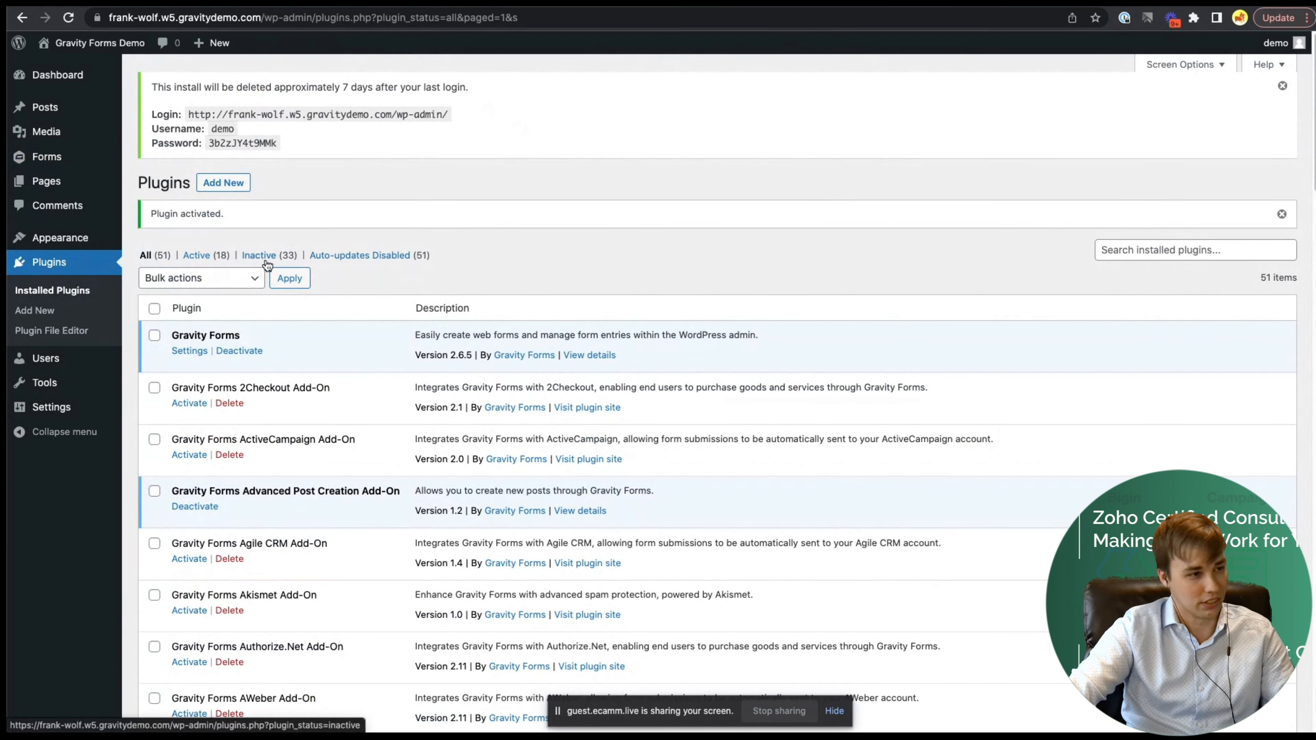
- From the Advanced Contact Form's Zoho CRM feeds notice, go to the Zoho CRM Settings page
left_click(25, 162)
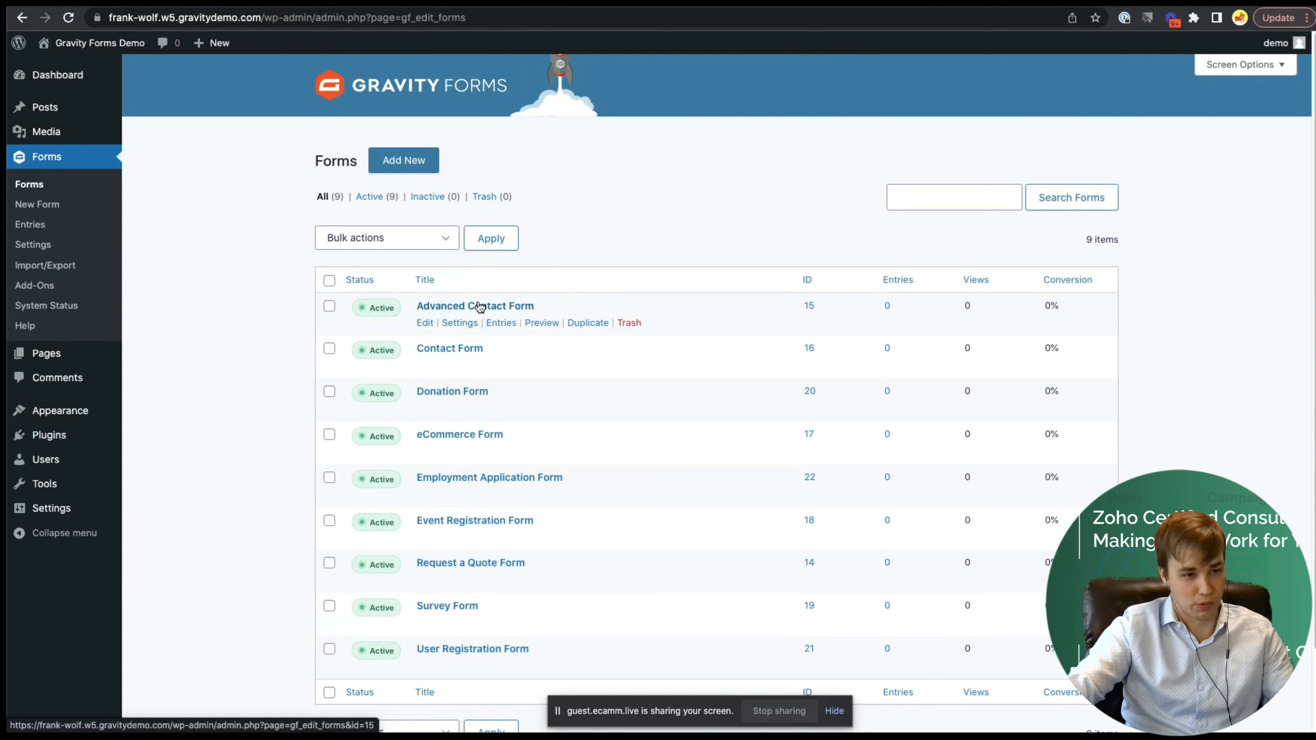
mouse_move(461, 324)
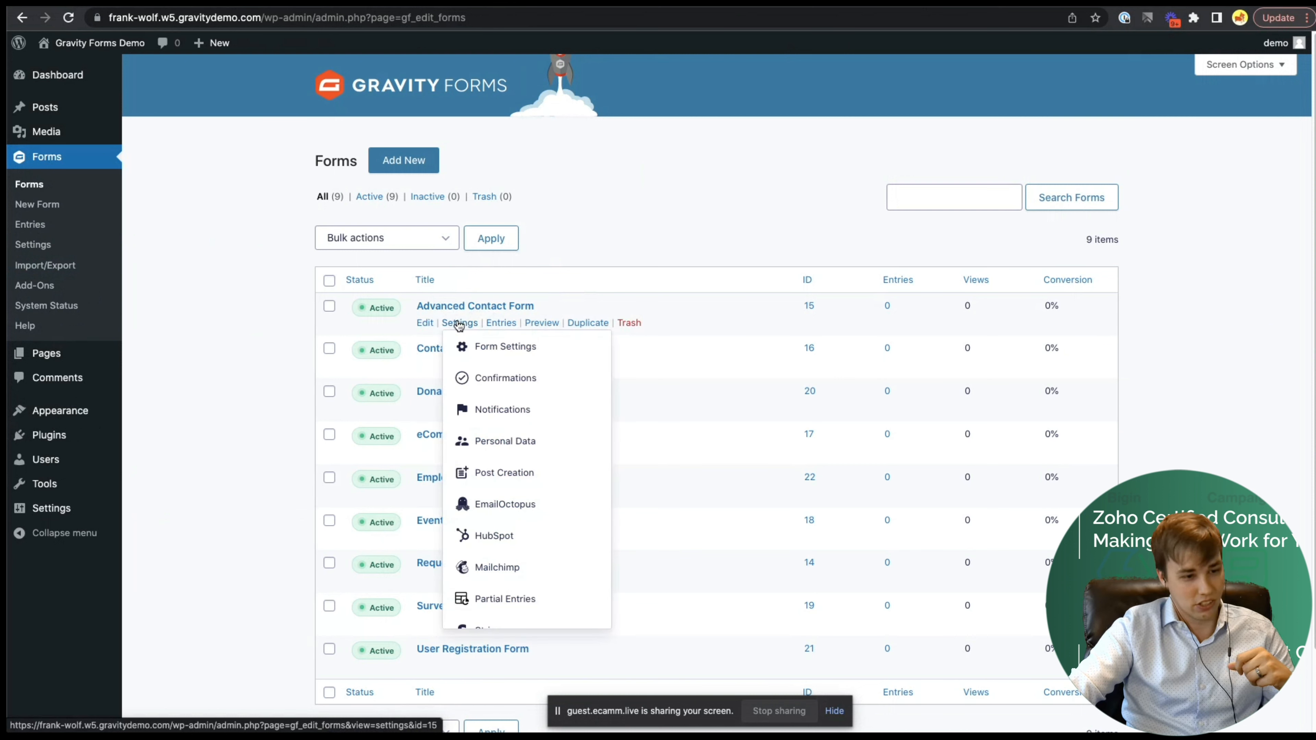
scroll(485, 430, "down", 3)
left_click(508, 616)
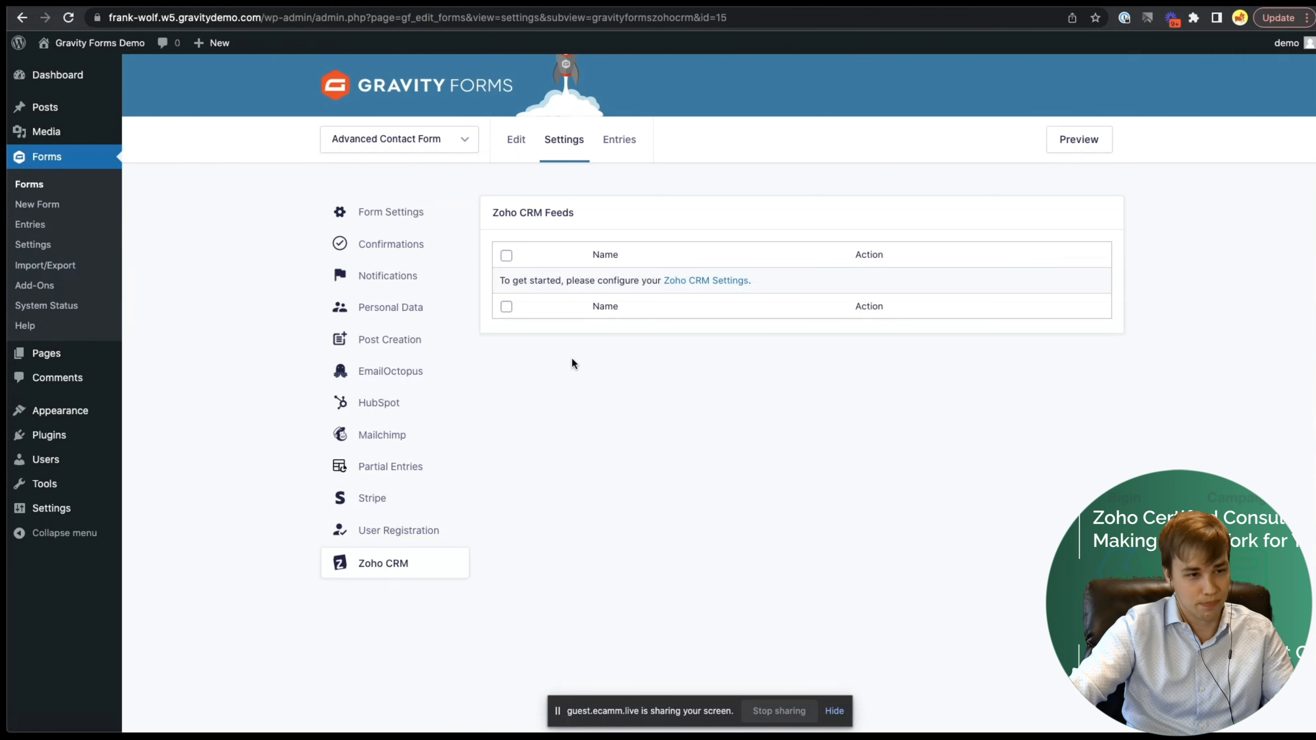
left_click_drag(513, 280, 669, 279)
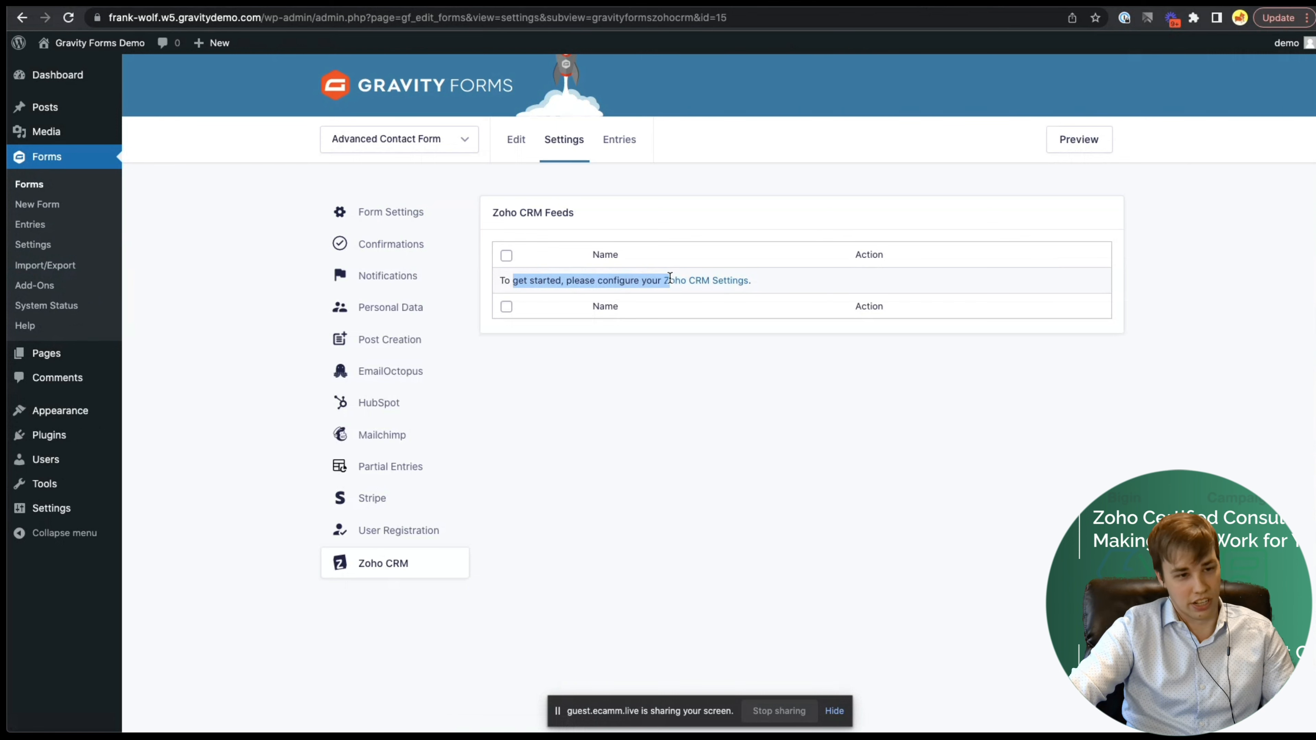
left_click(720, 281)
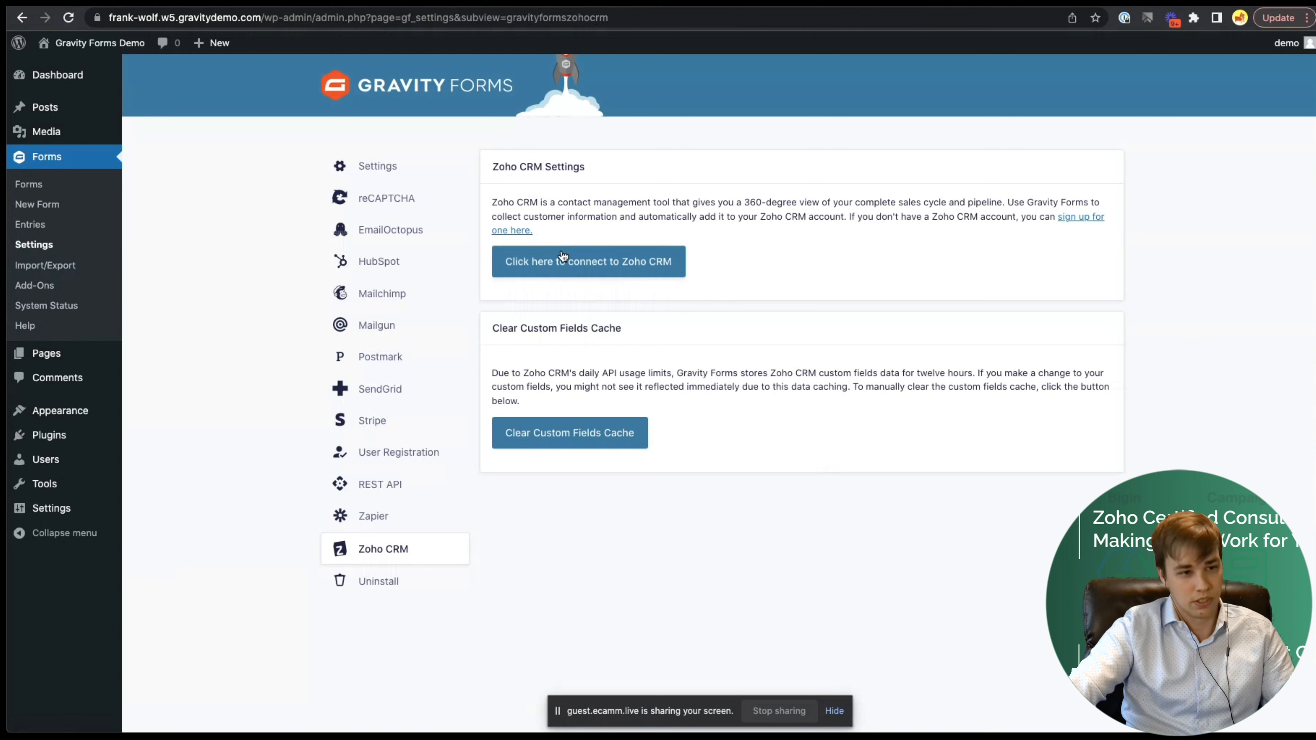
- Start connecting Gravity Forms to the Zoho CRM account
left_click(590, 264)
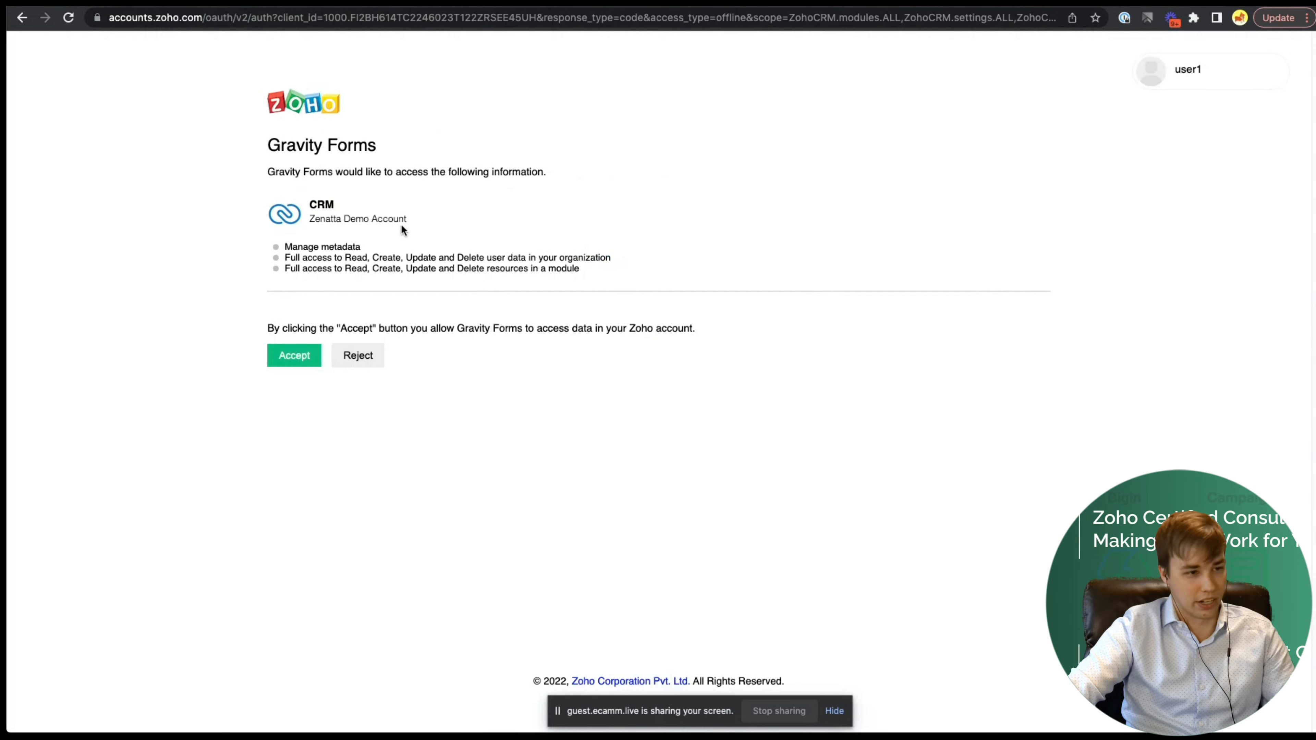
- Accept Zoho's request granting Gravity Forms access to the CRM account data
left_click(295, 357)
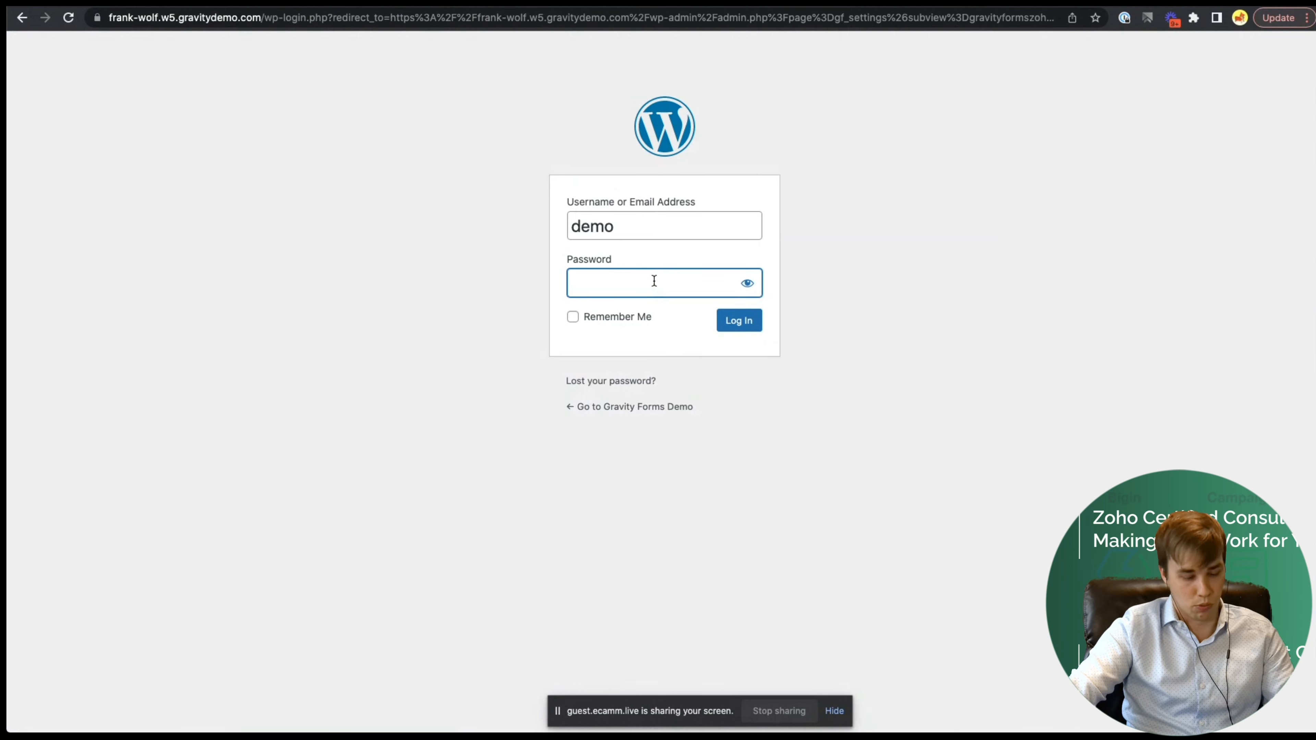
- Log back into WordPress with the account password and return to the Gravity Forms list
key("super+v")
left_click(731, 322)
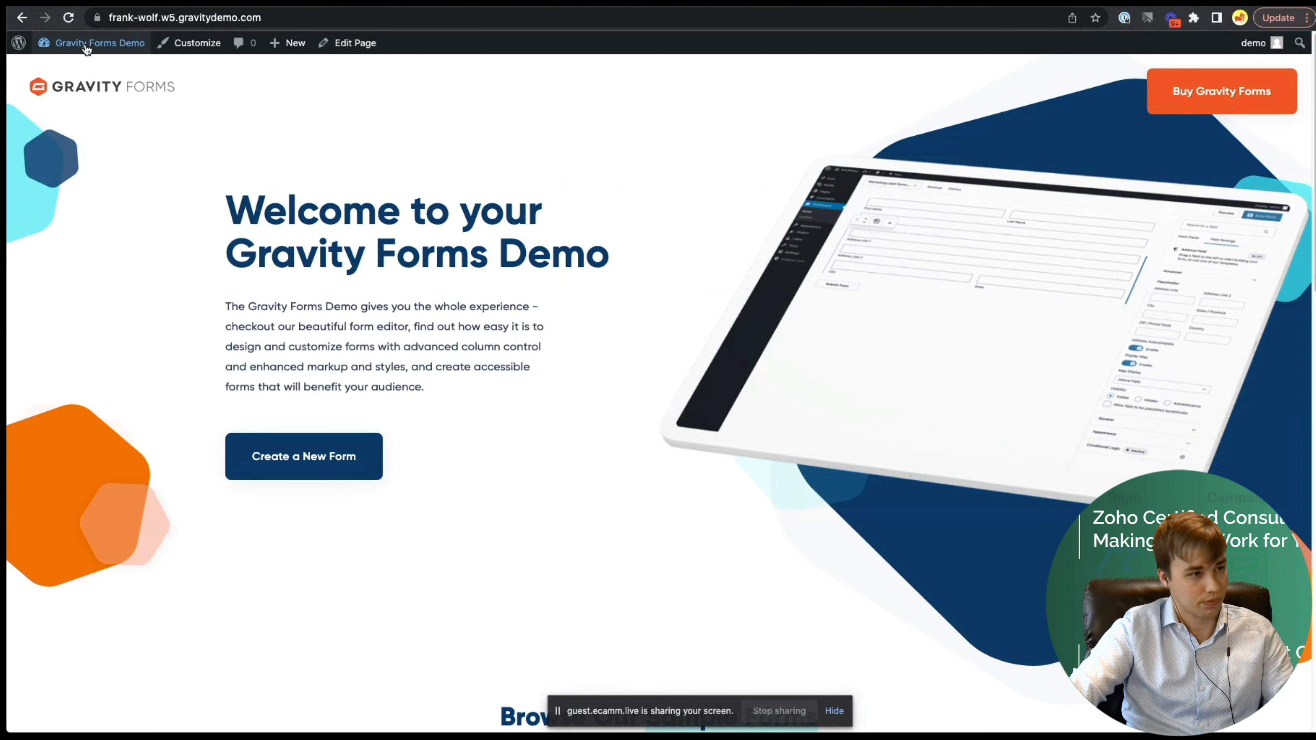
mouse_move(76, 58)
left_click(52, 87)
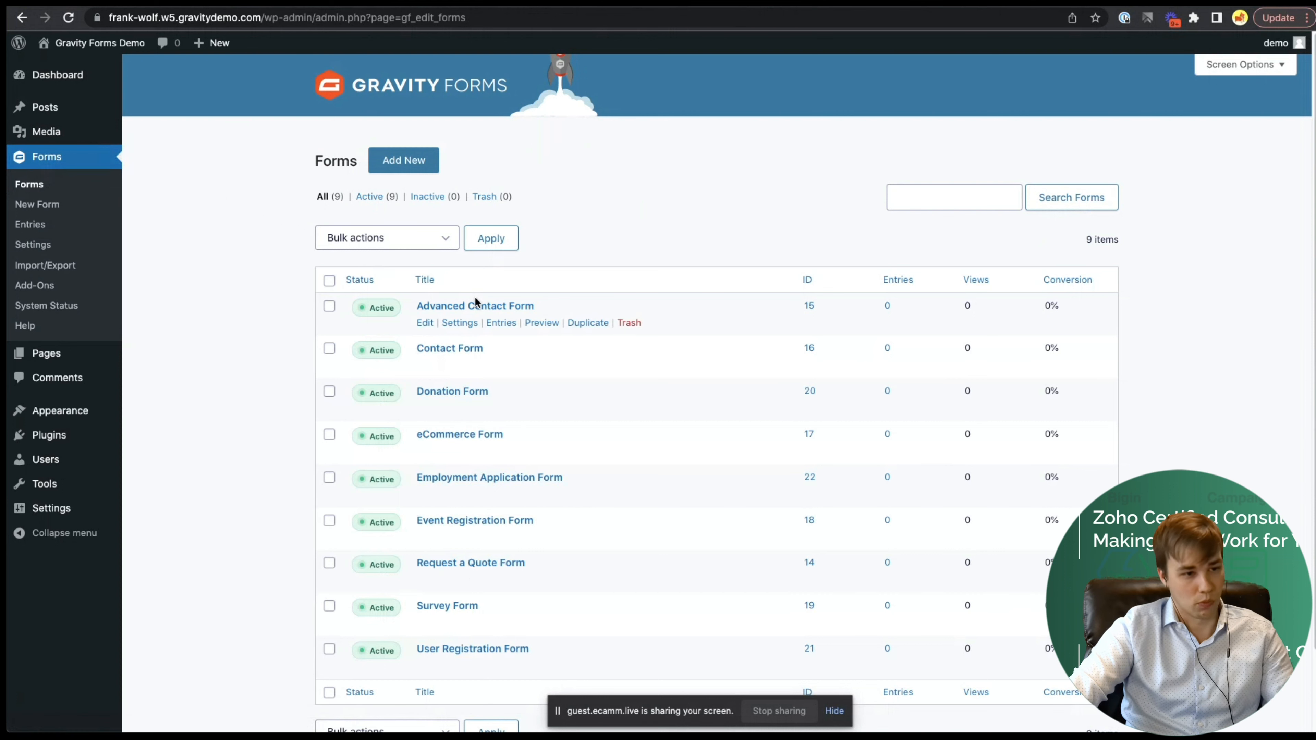
- Add a new Zoho CRM feed to the Advanced Contact Form
mouse_move(461, 322)
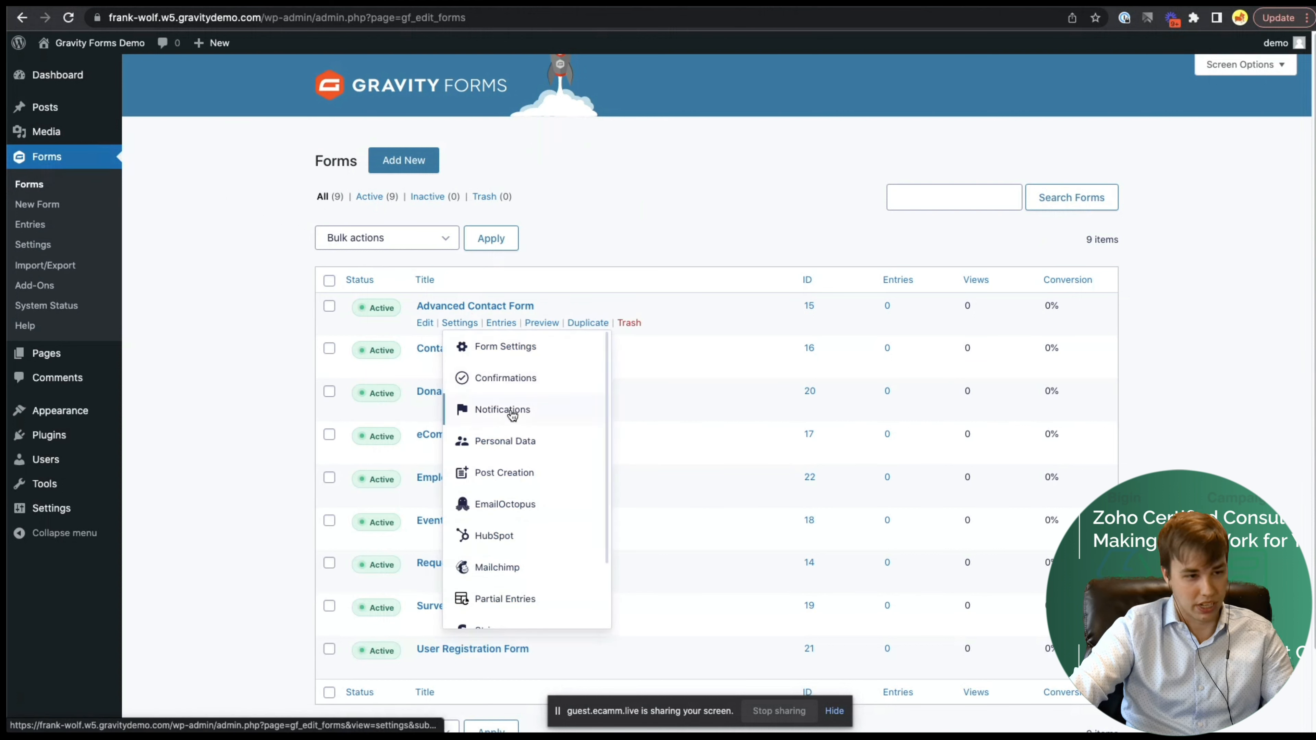
scroll(505, 412, "down", 3)
left_click(513, 620)
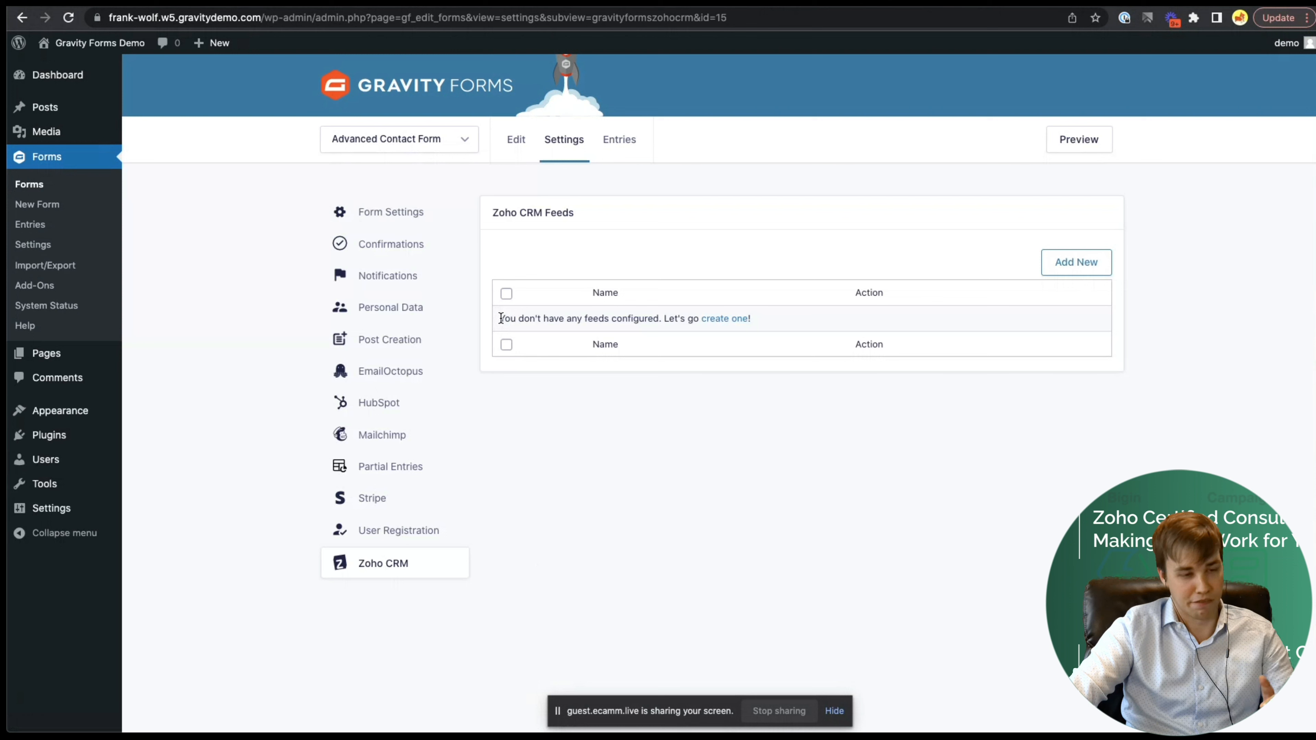
left_click_drag(501, 319, 658, 319)
left_click(771, 254)
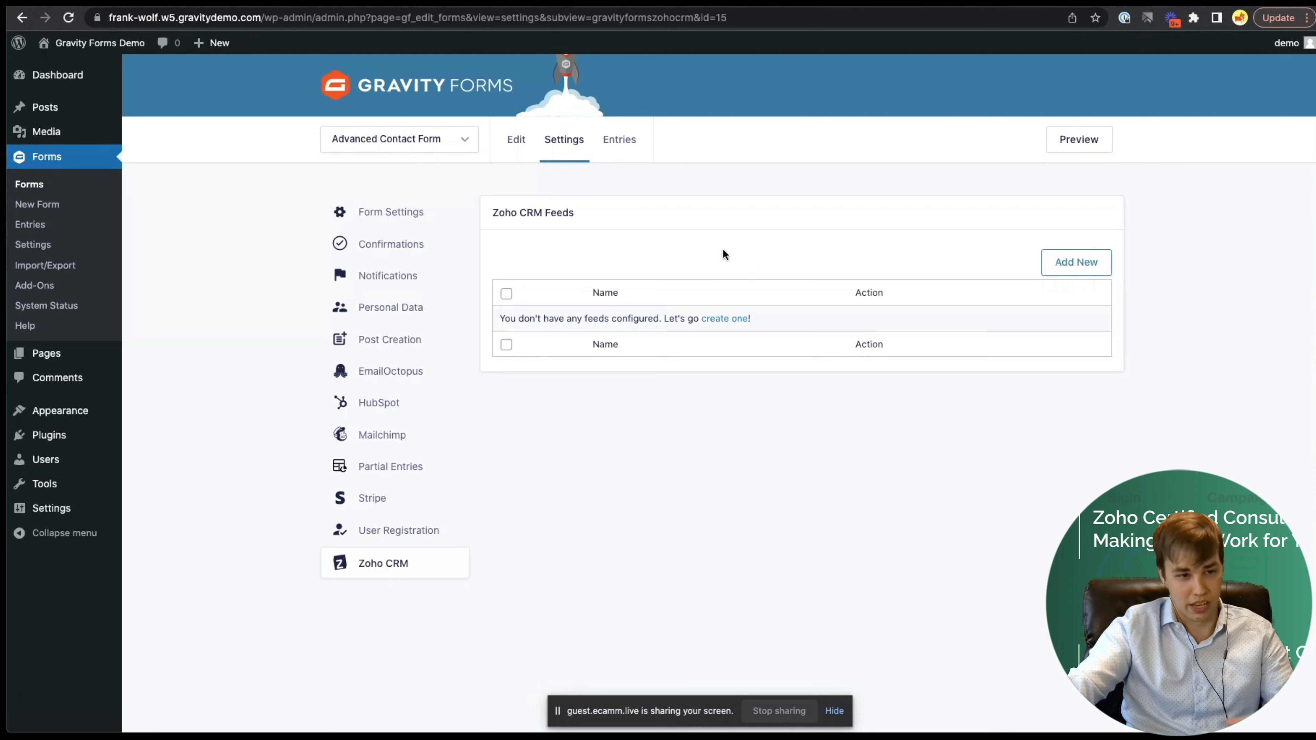
left_click(1058, 263)
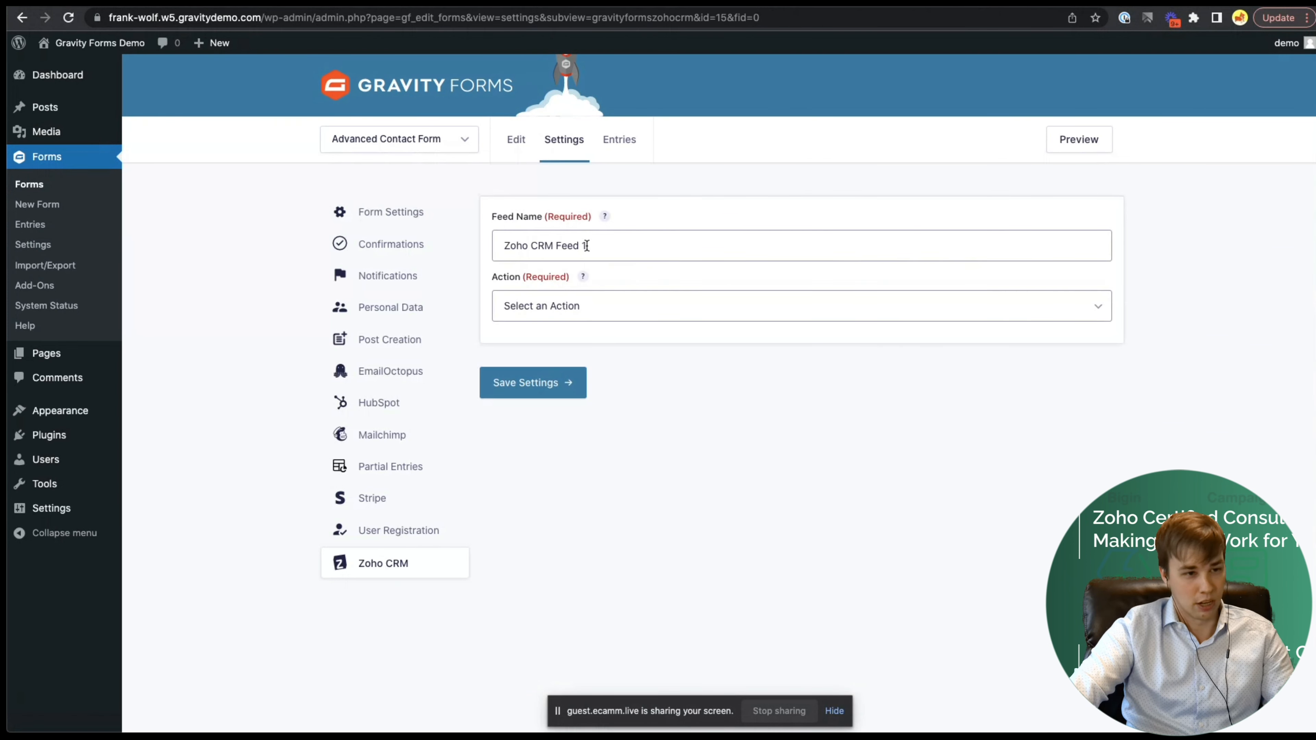
- Name the feed 'Main Contact Form to CRM' and set its action to Create a New Lead
left_click_drag(614, 242, 470, 247)
type("Main ")
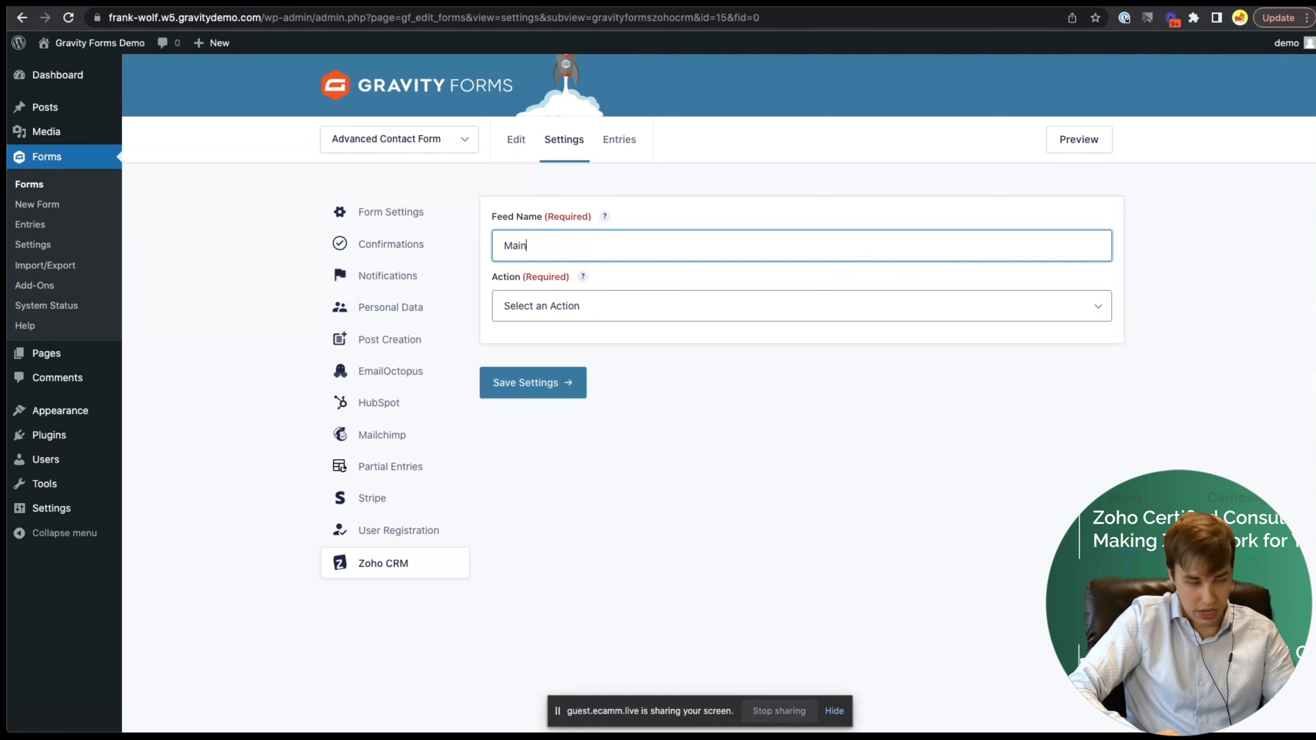
type("Contact ")
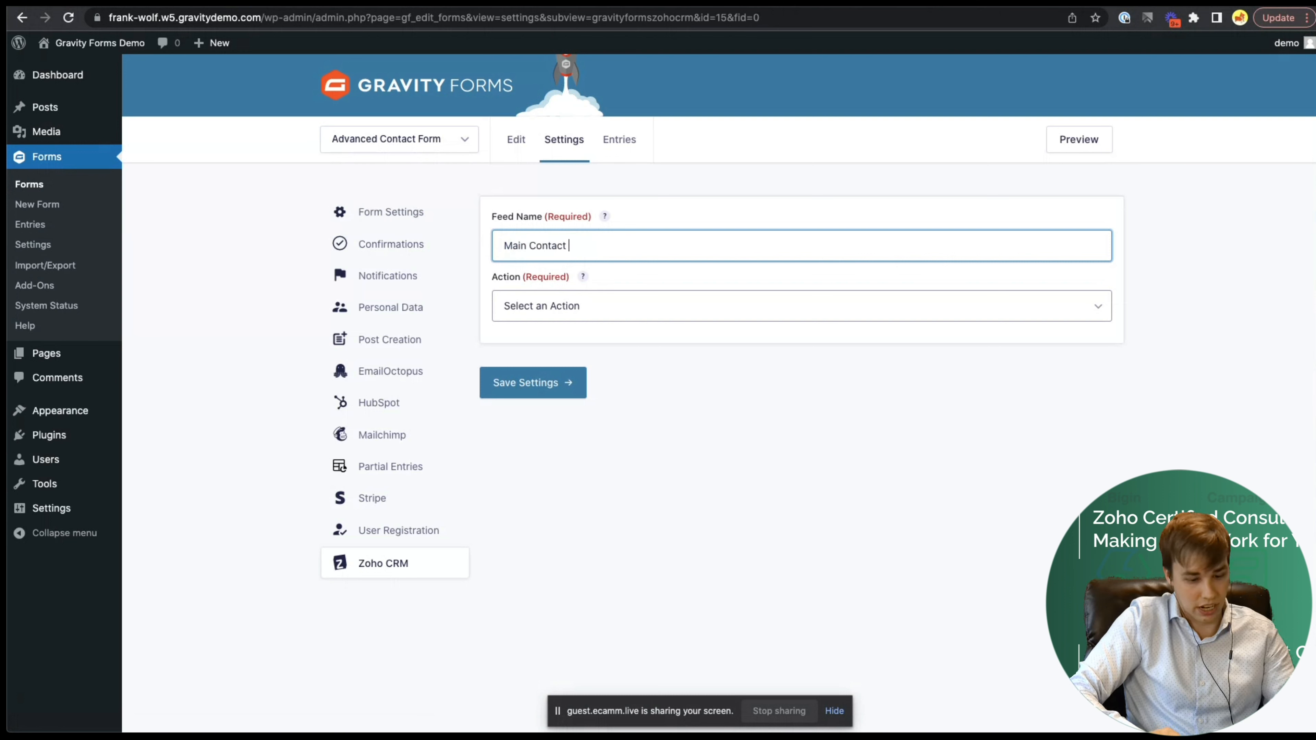
type("Form to CRM")
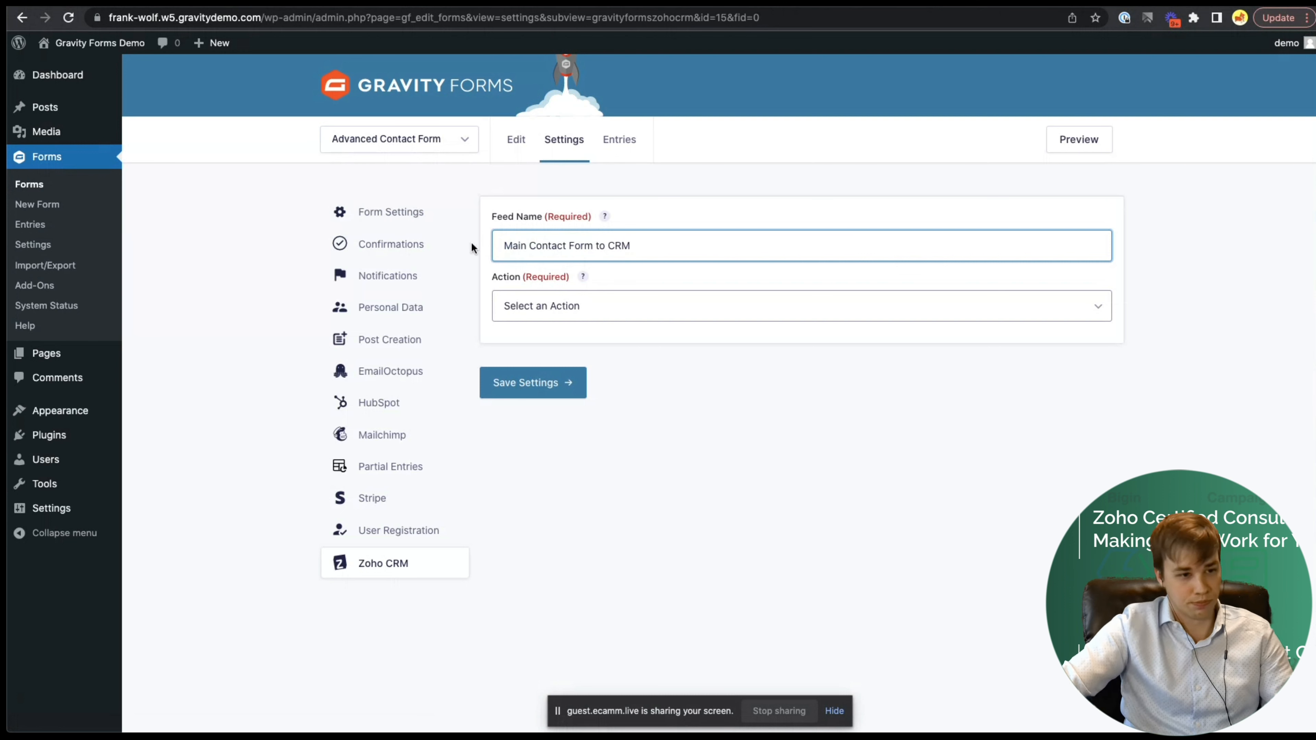
left_click(556, 316)
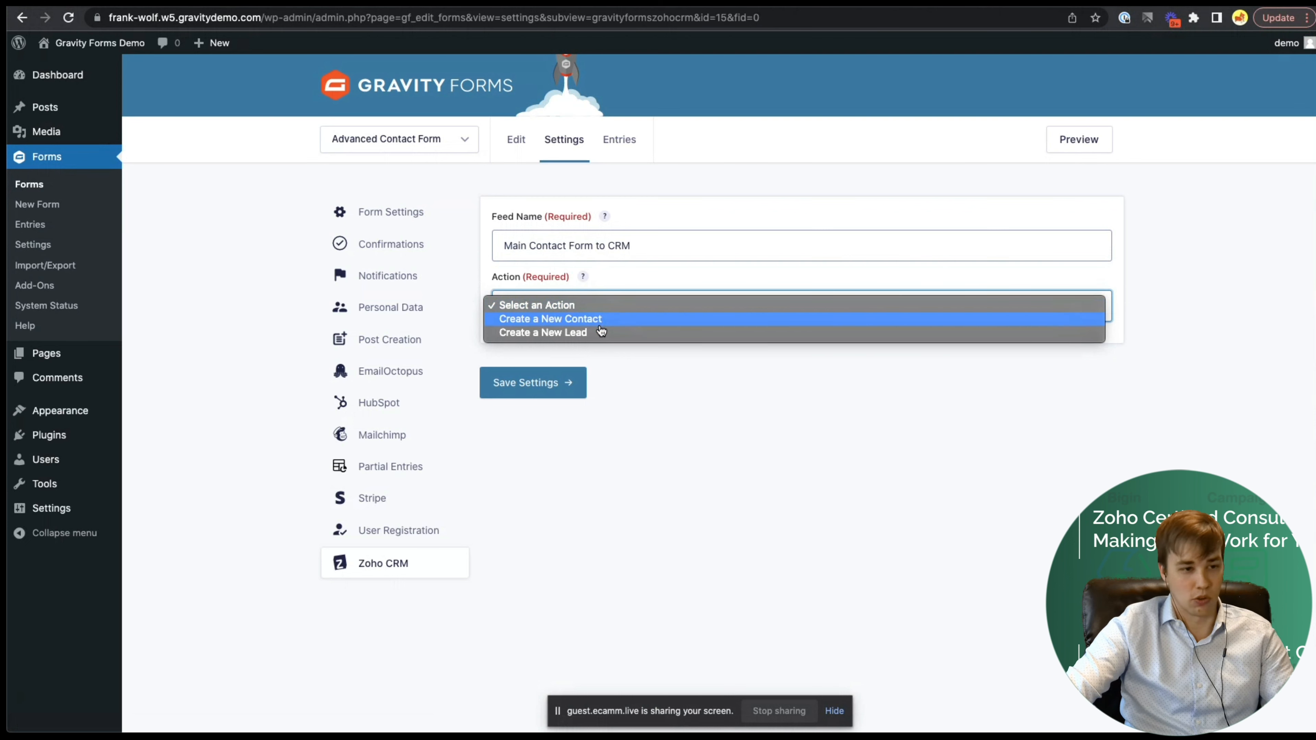
left_click(569, 334)
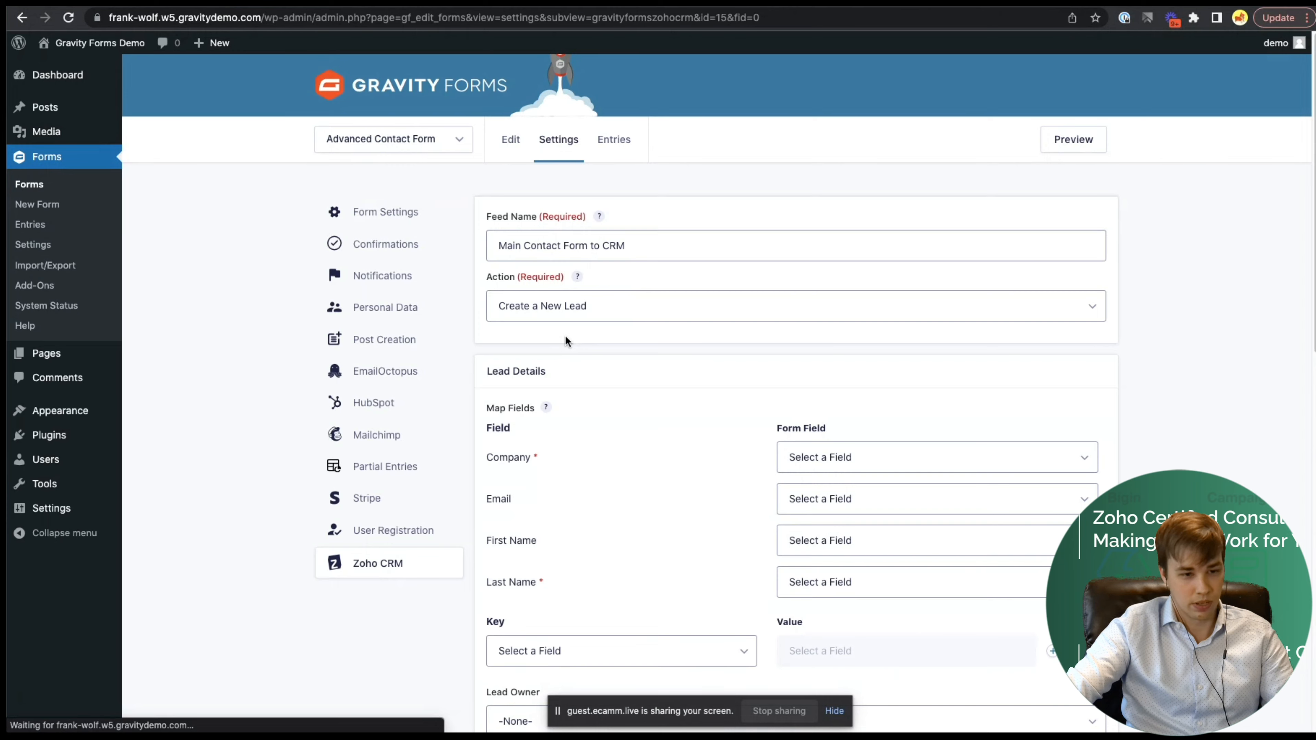
- Map the required Company lead field to Your Email Address
scroll(612, 347, "down", 5)
scroll(647, 332, "up", 1)
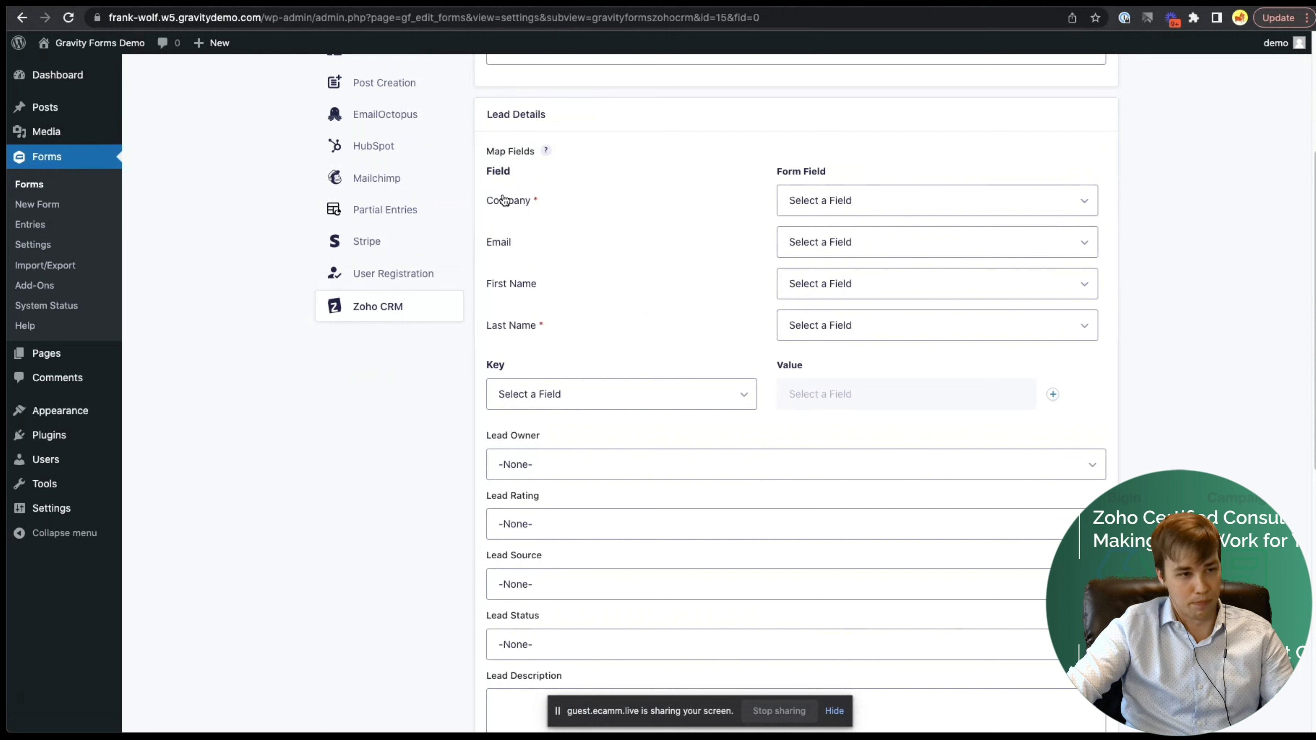
double_click(496, 172)
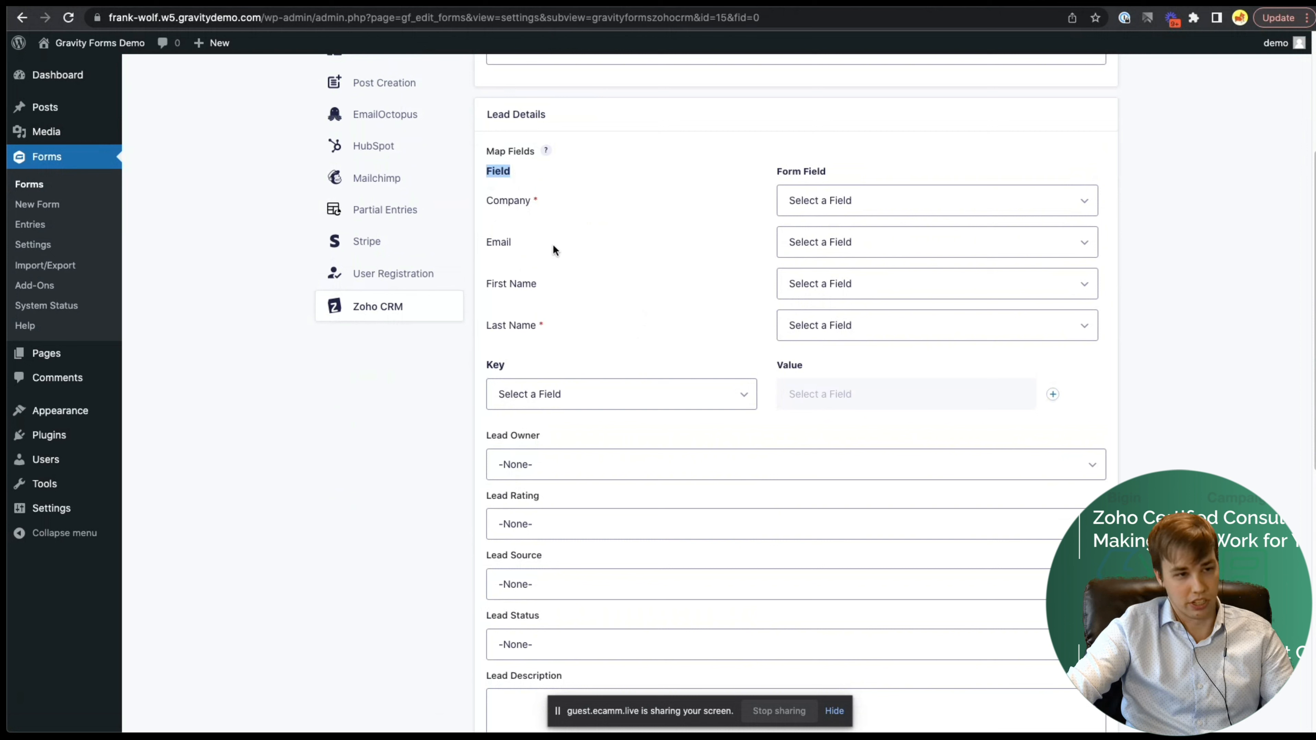
left_click_drag(776, 171, 848, 178)
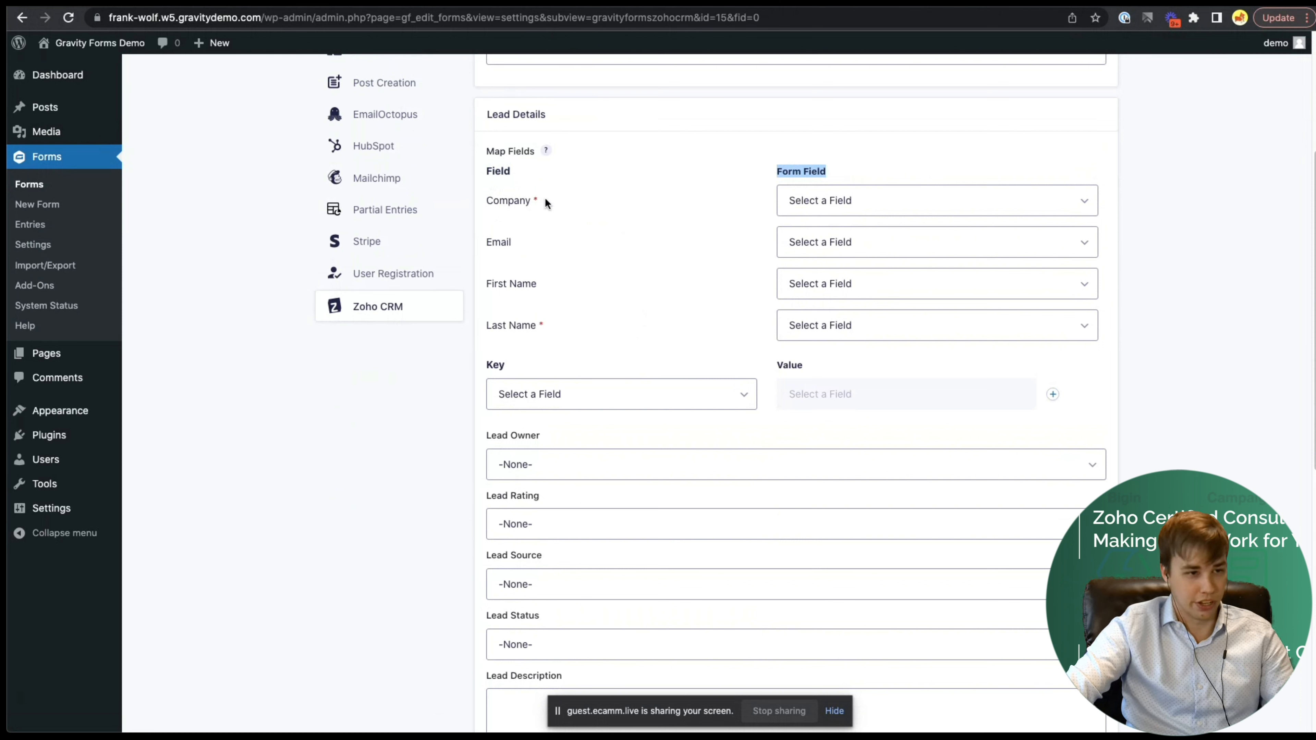
left_click_drag(532, 198, 539, 196)
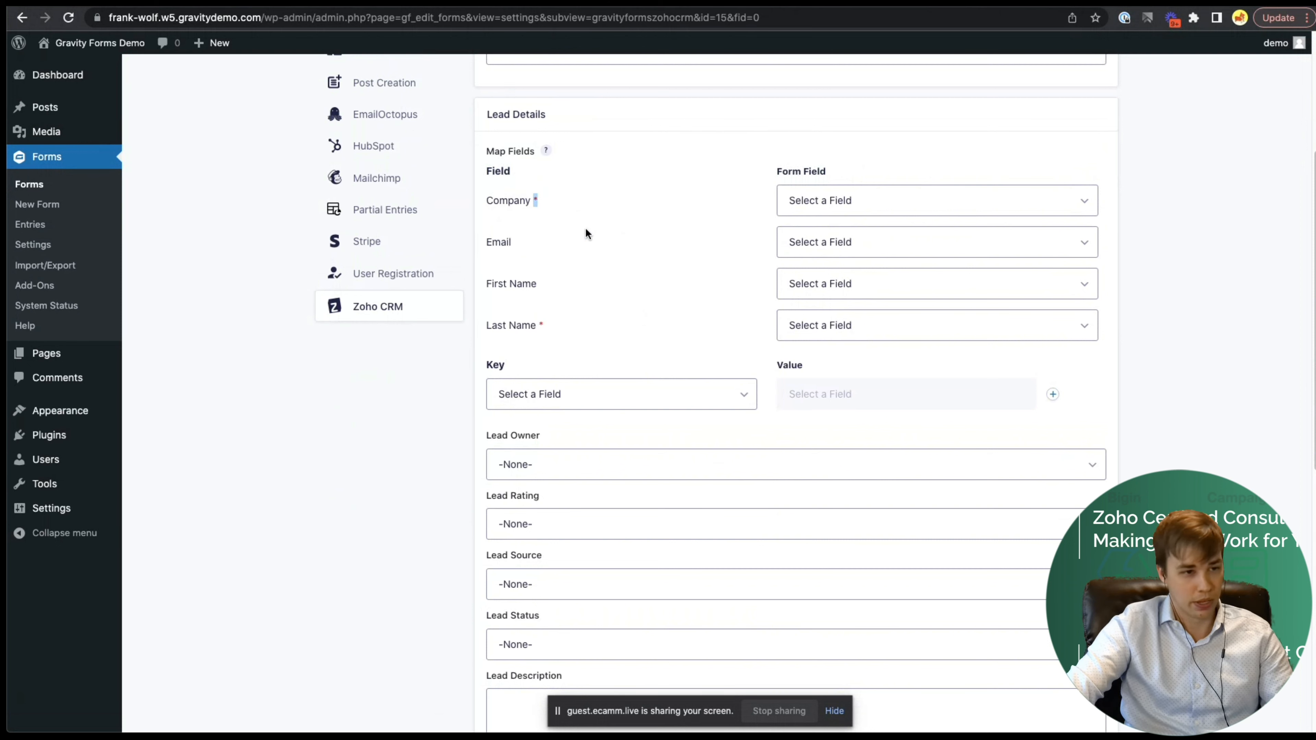
left_click(866, 196)
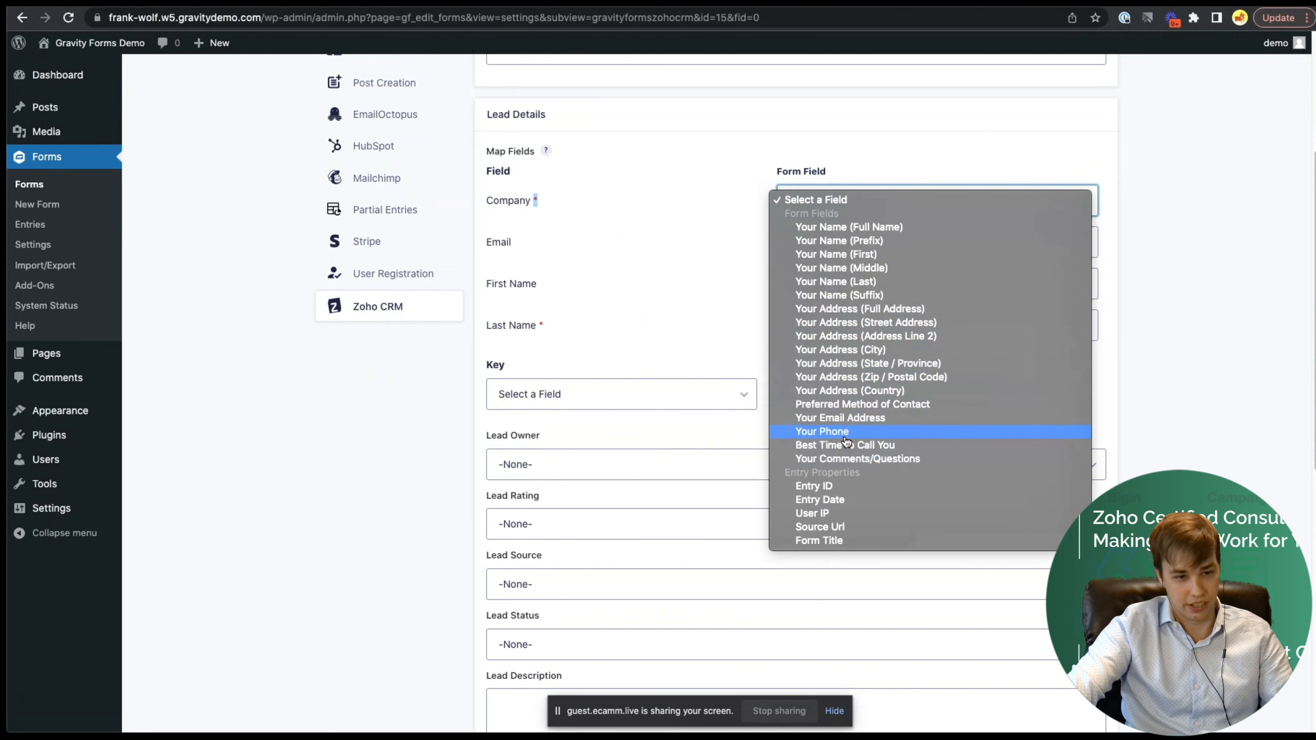
left_click(850, 421)
- Map Email to Your Email Address, and First/Last Name to Your Name (First)/(Last)
left_click(797, 245)
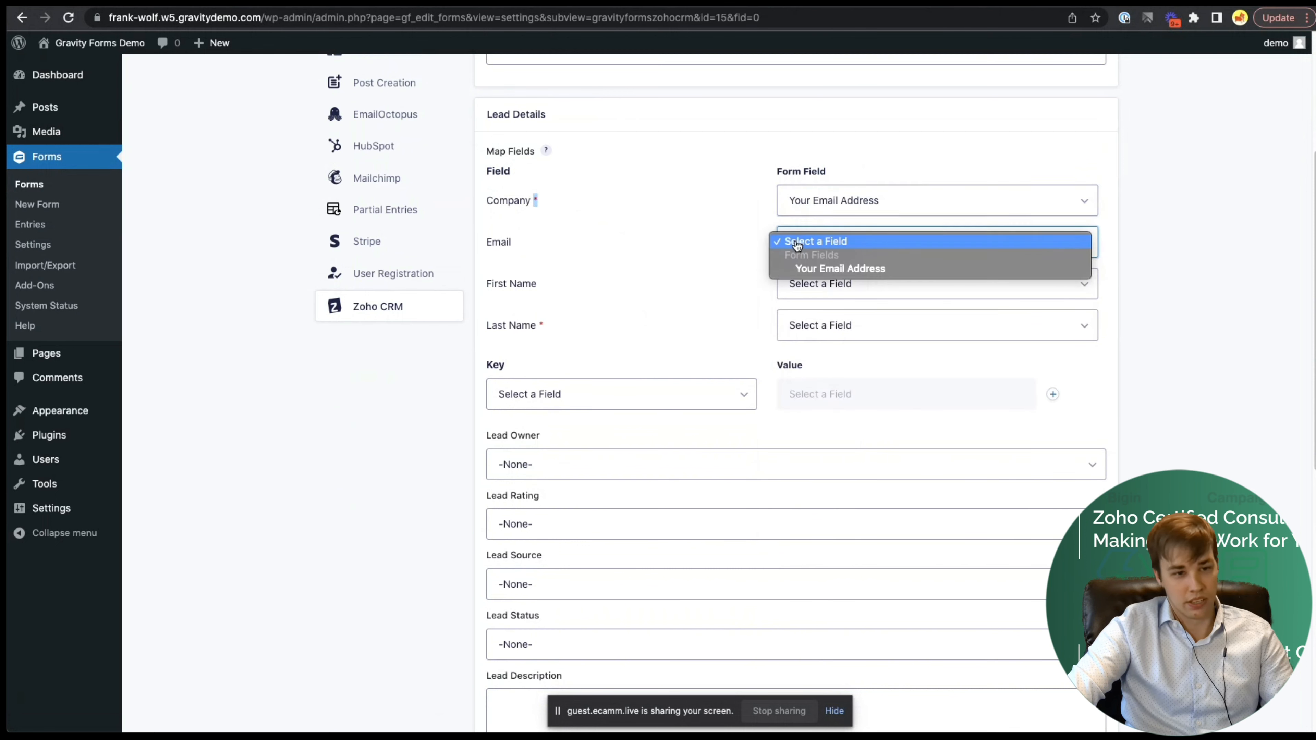
left_click(801, 268)
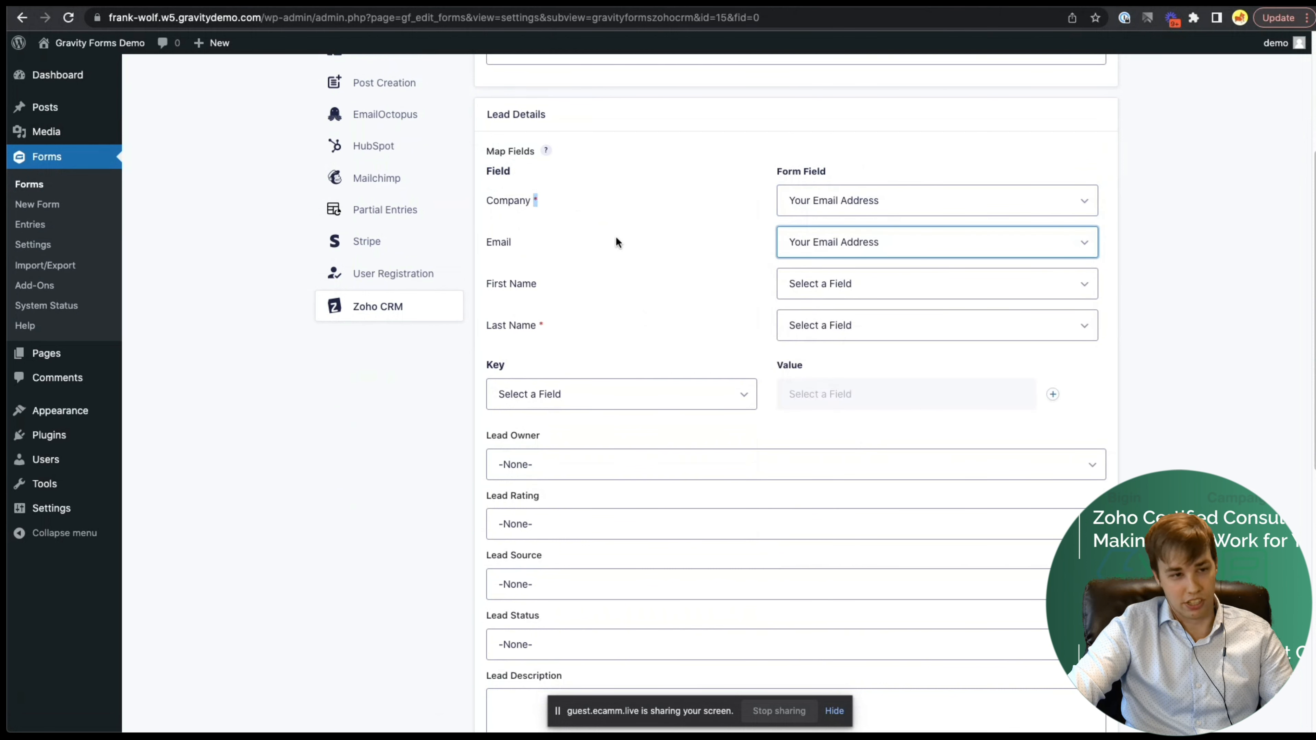
left_click(836, 283)
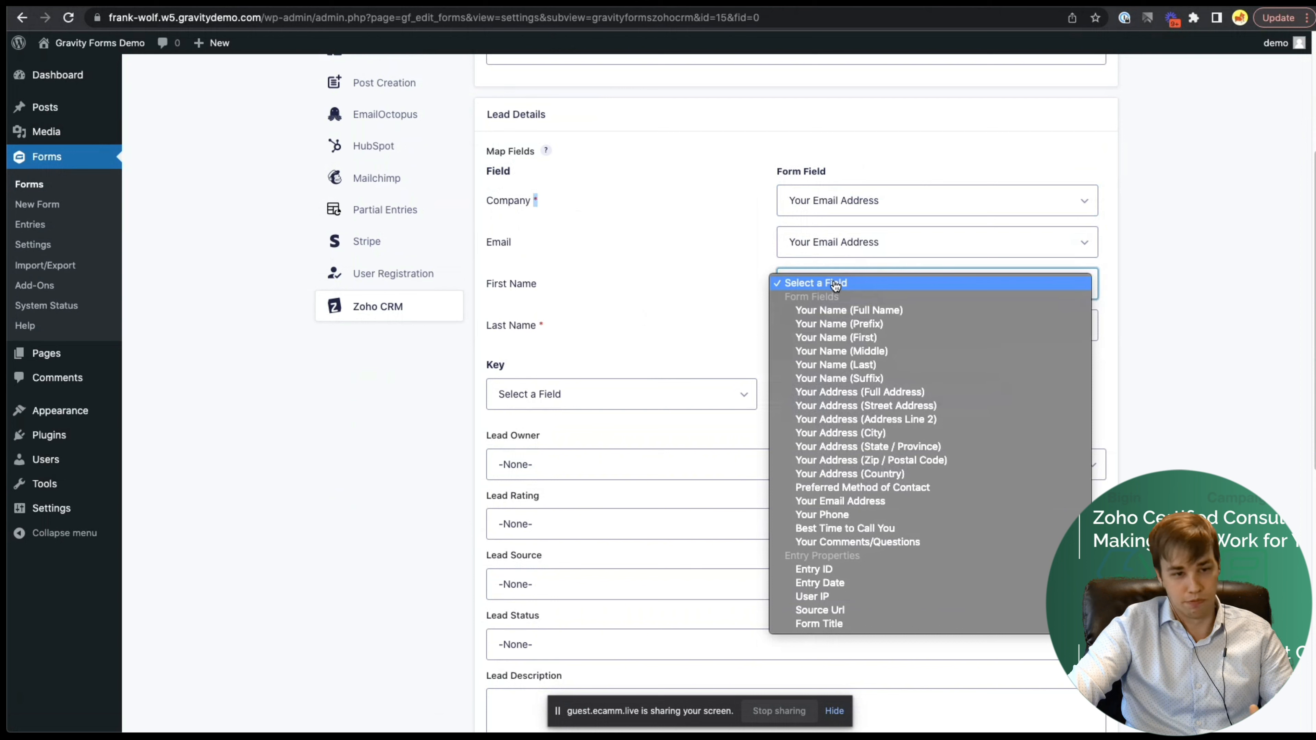
left_click(861, 337)
left_click(860, 326)
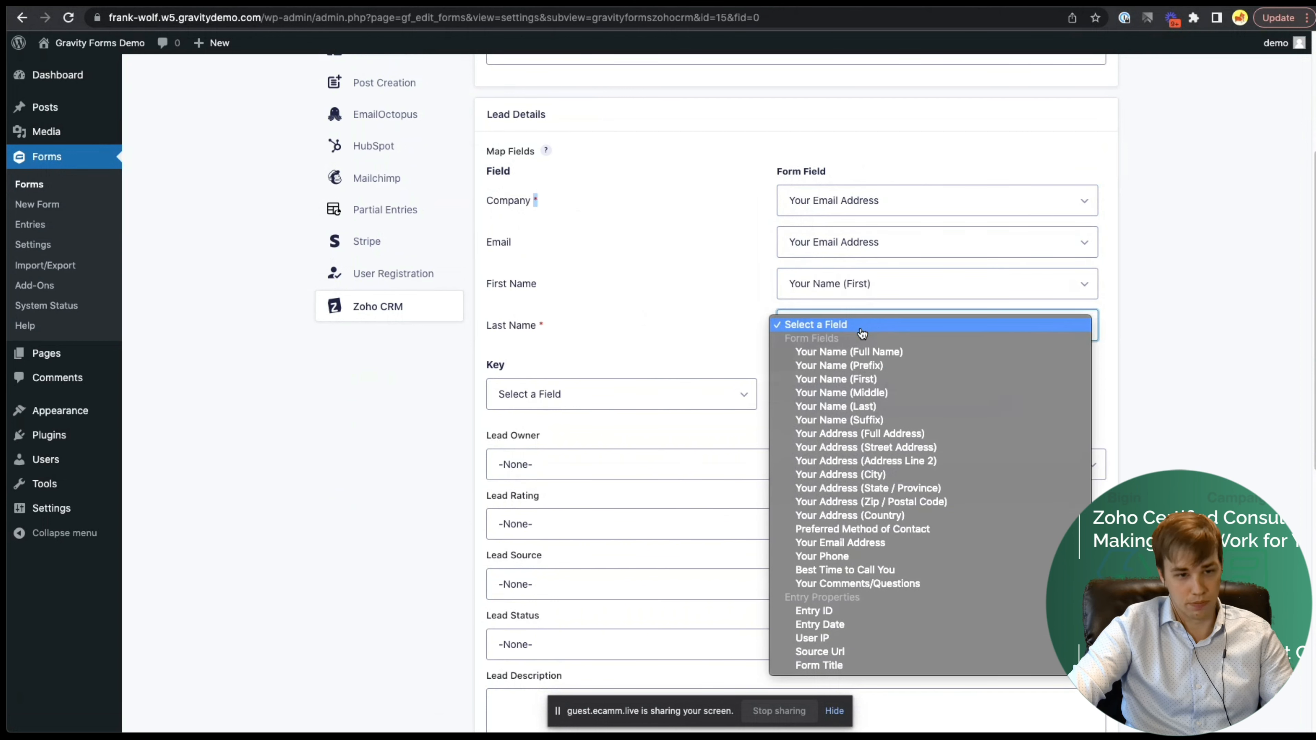
left_click(861, 407)
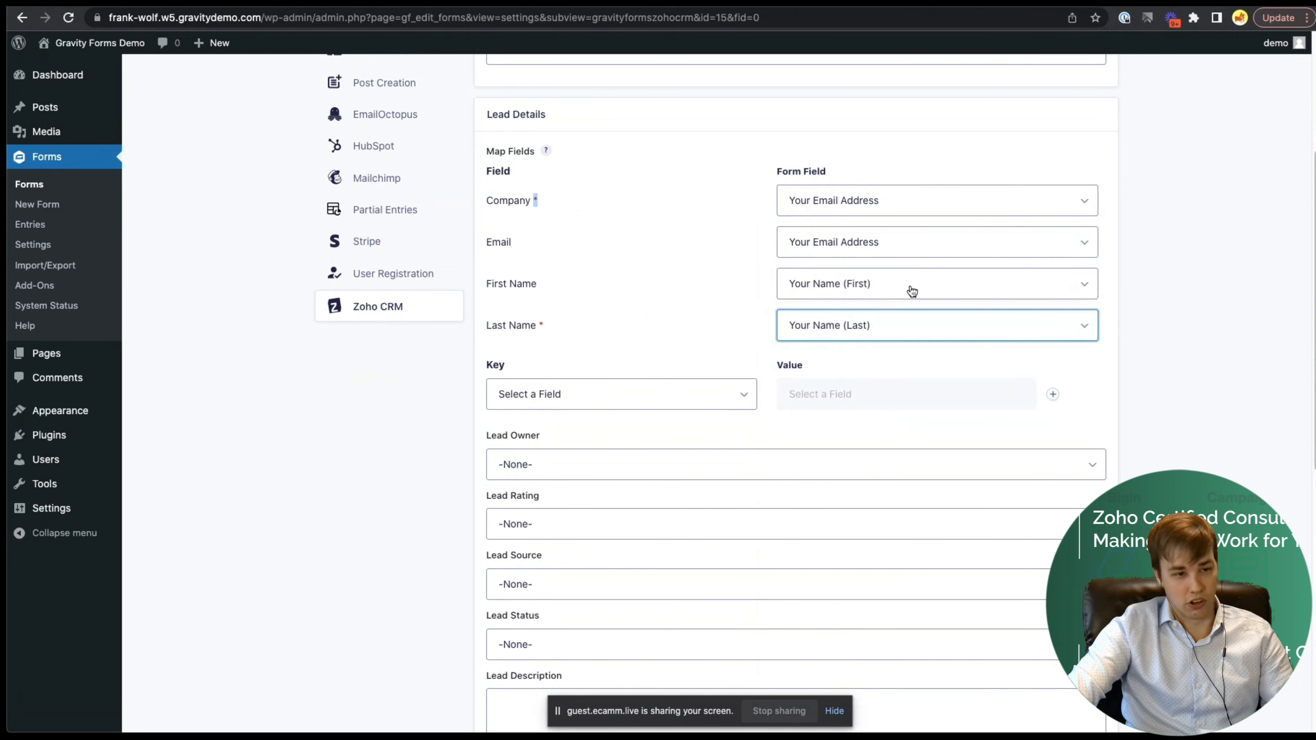
scroll(676, 298, "down", 1)
scroll(677, 298, "down", 5)
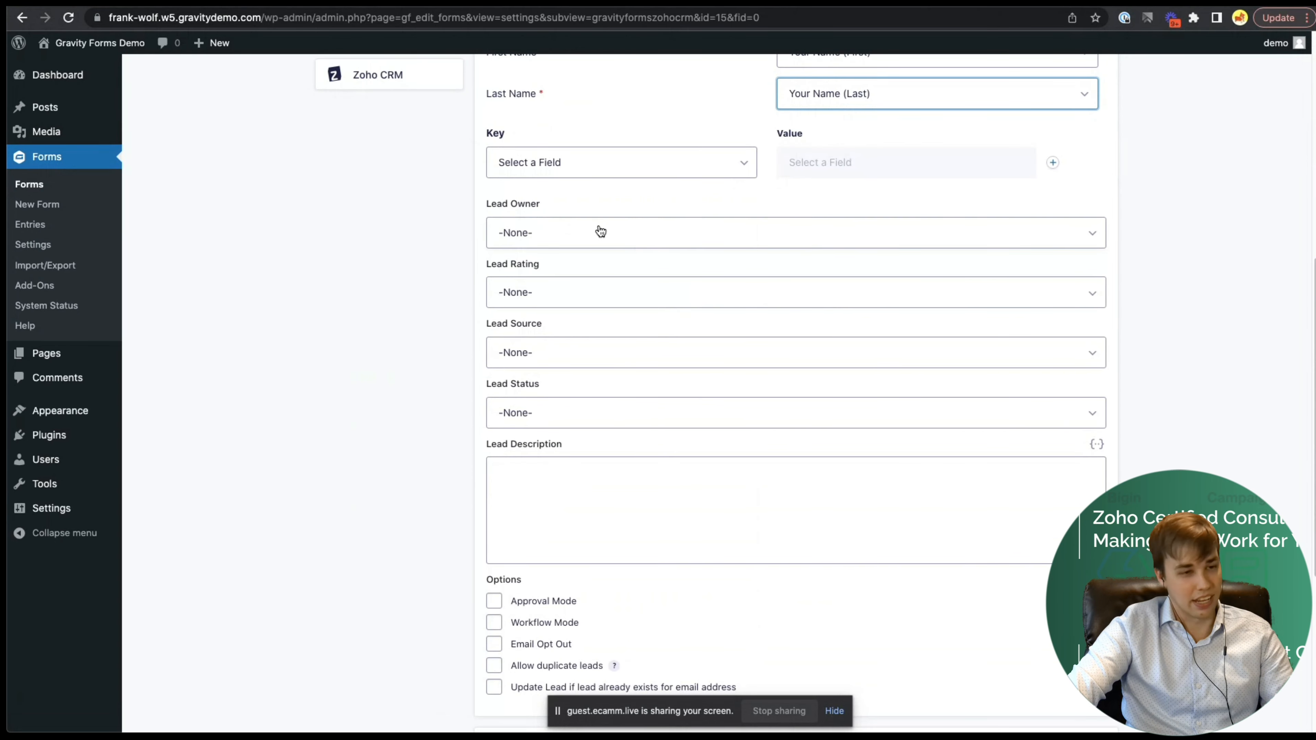
- Check the Lead Owner and Lead Source choices, leaving both at None
left_click(558, 231)
left_click(709, 199)
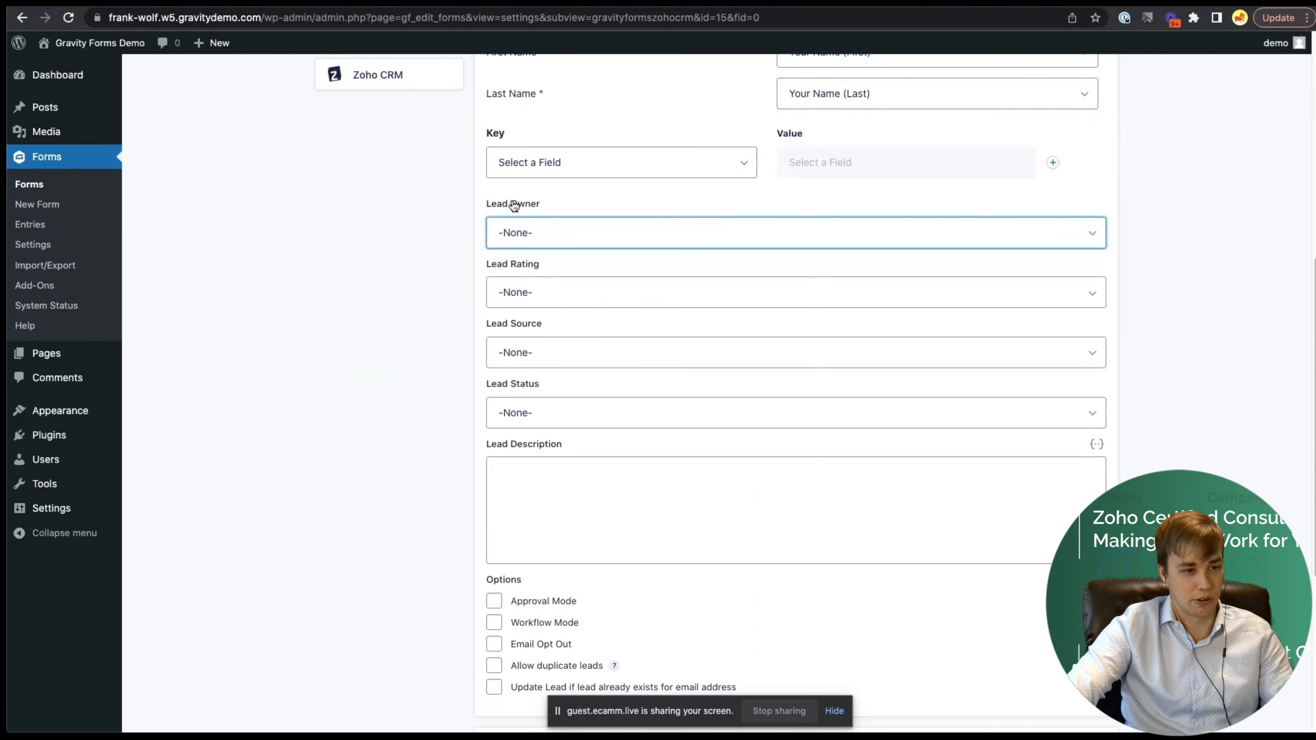
scroll(547, 338, "down", 1)
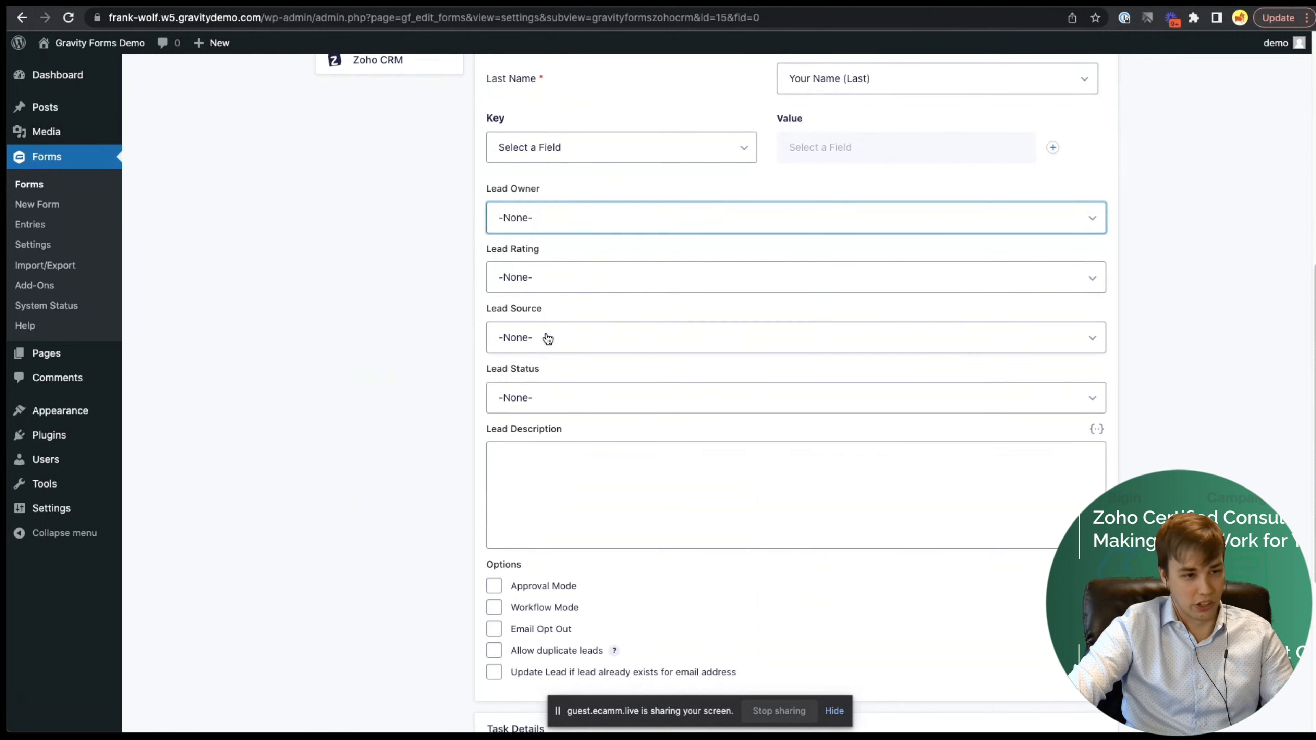
left_click(547, 338)
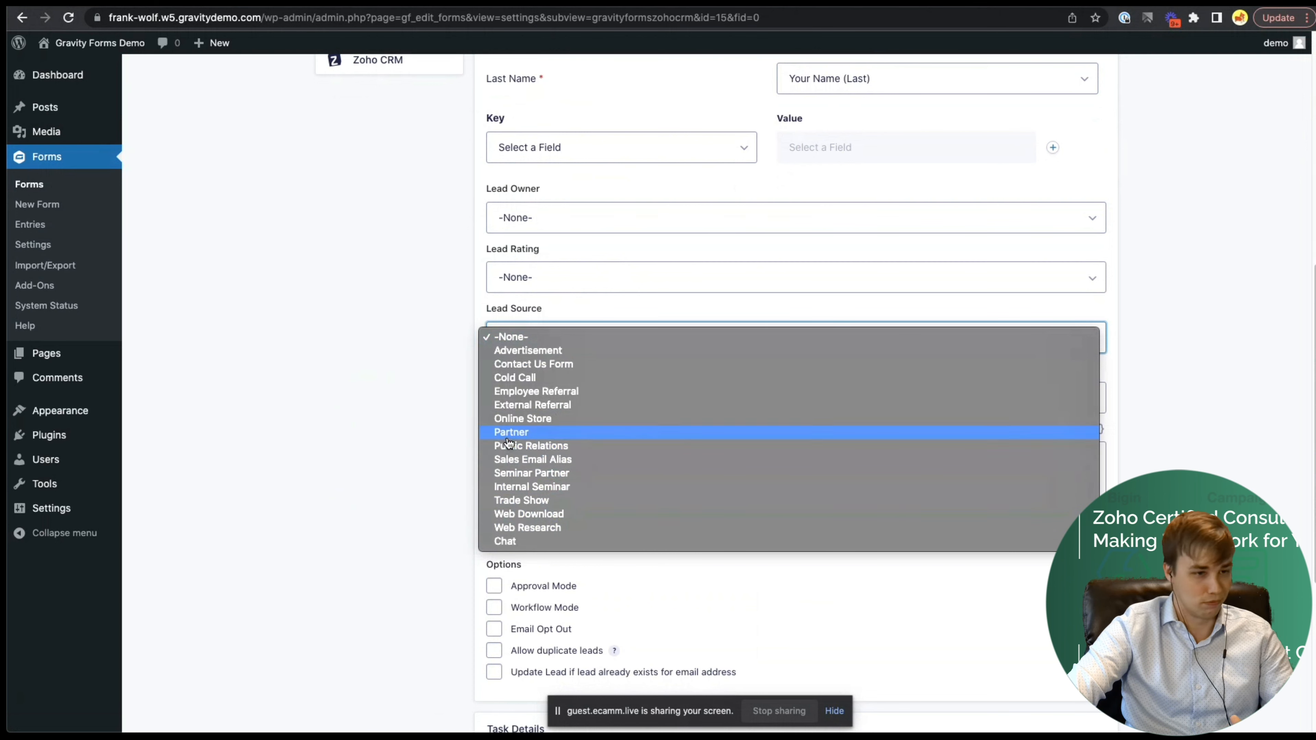
left_click(443, 293)
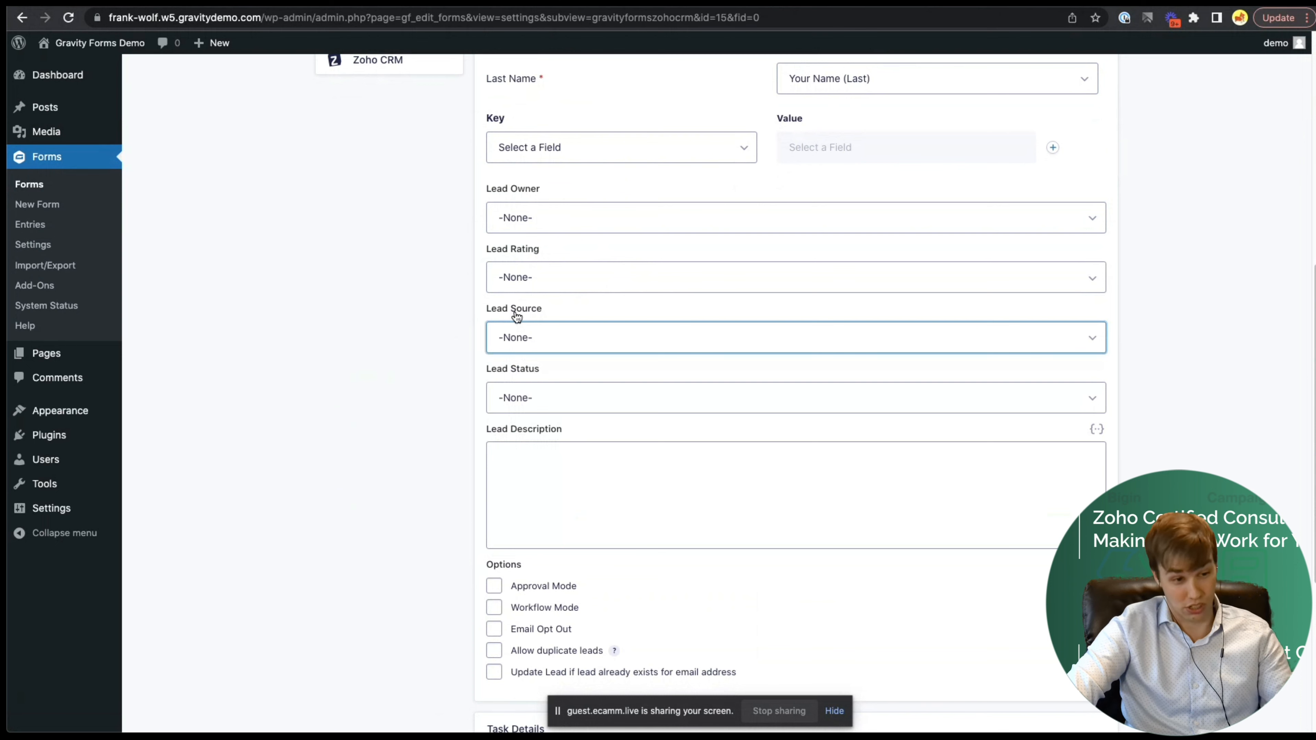
- Turn on Workflow Mode under the feed's Options
scroll(482, 368, "down", 5)
scroll(481, 361, "down", 1)
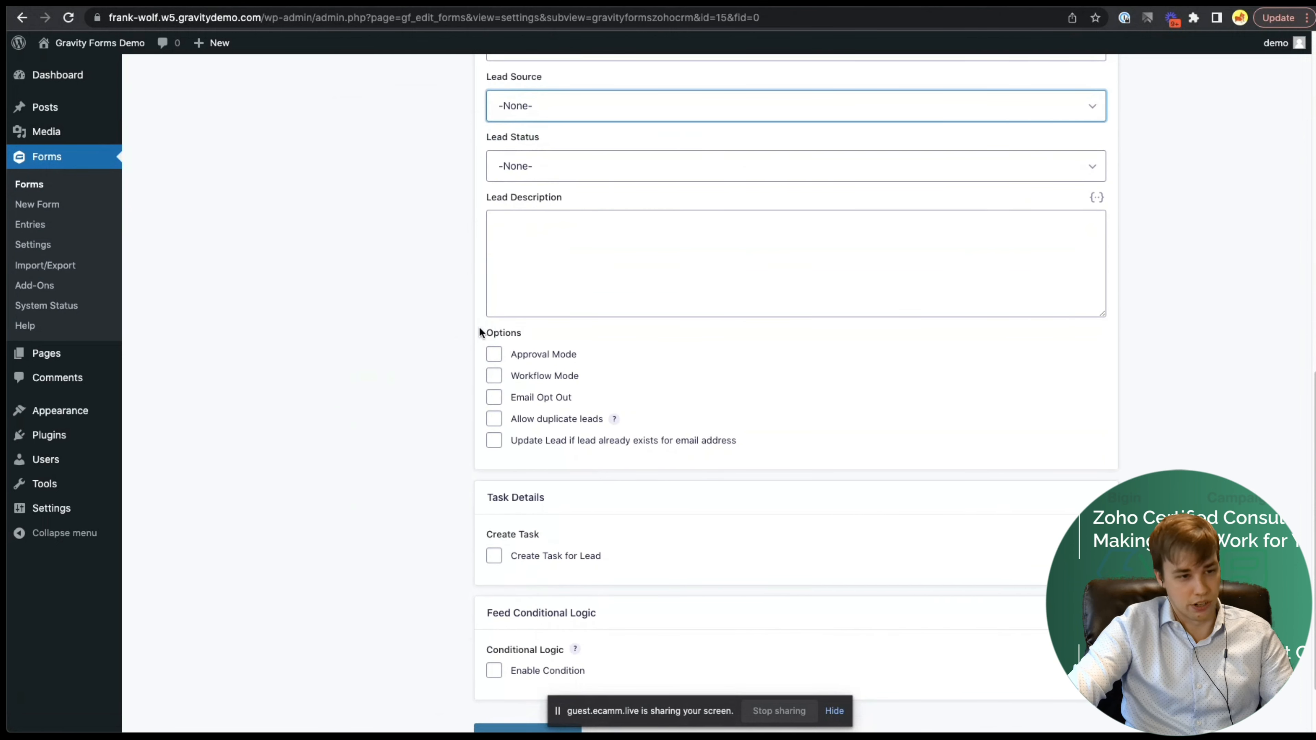
left_click_drag(482, 332, 526, 335)
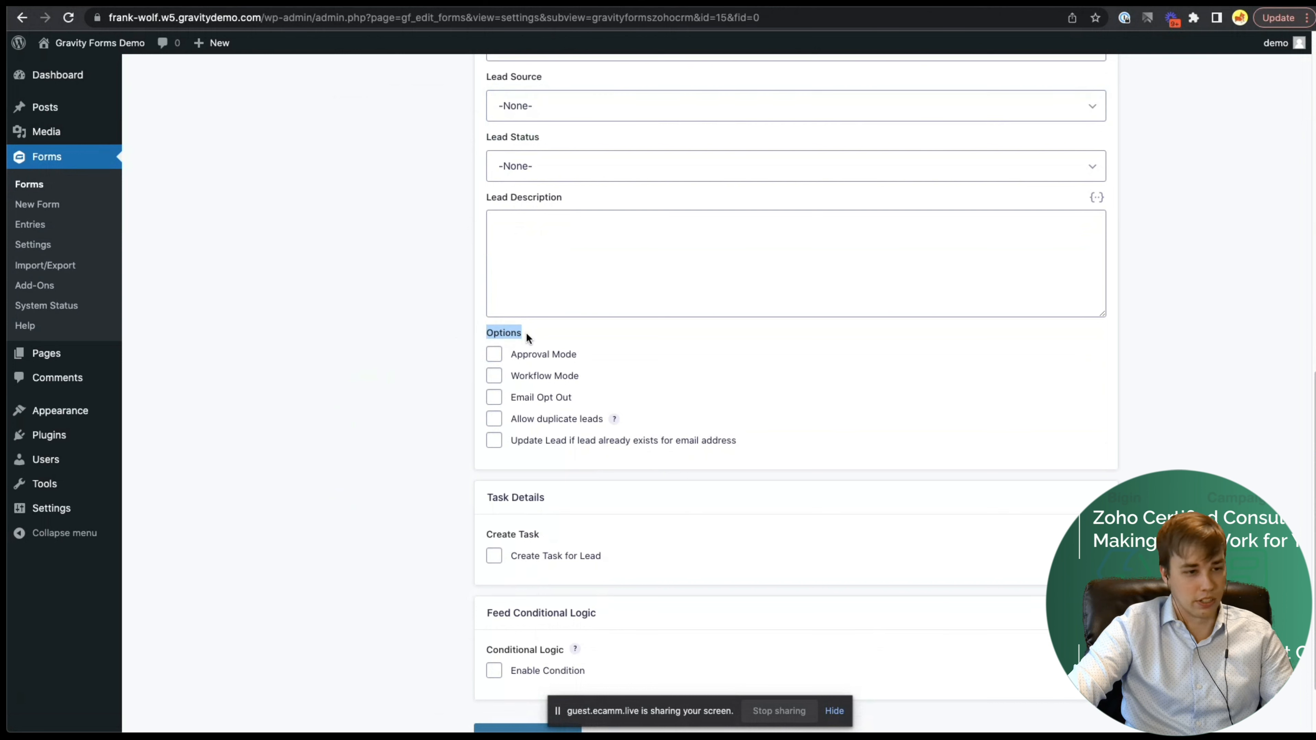
left_click(494, 377)
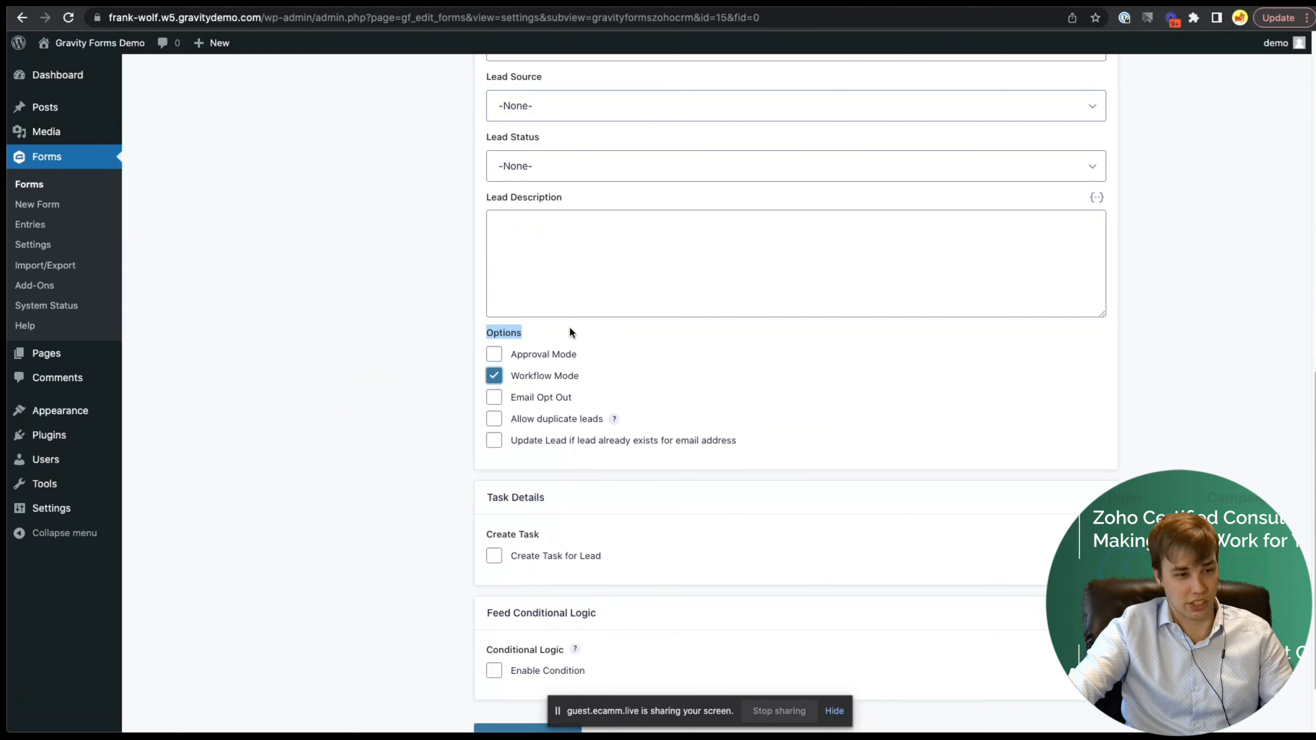
left_click(520, 334)
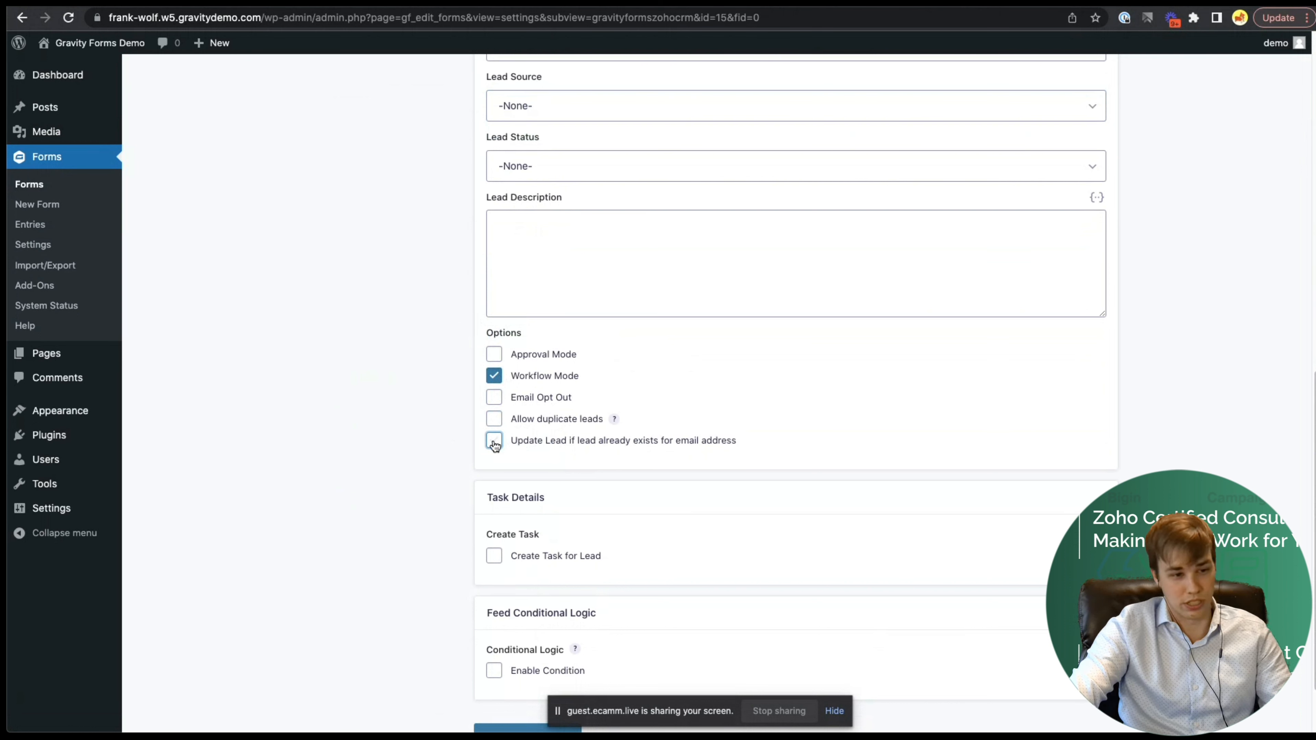
- Leave Create Task for Lead switched off and save the Zoho CRM feed settings
scroll(468, 447, "down", 3)
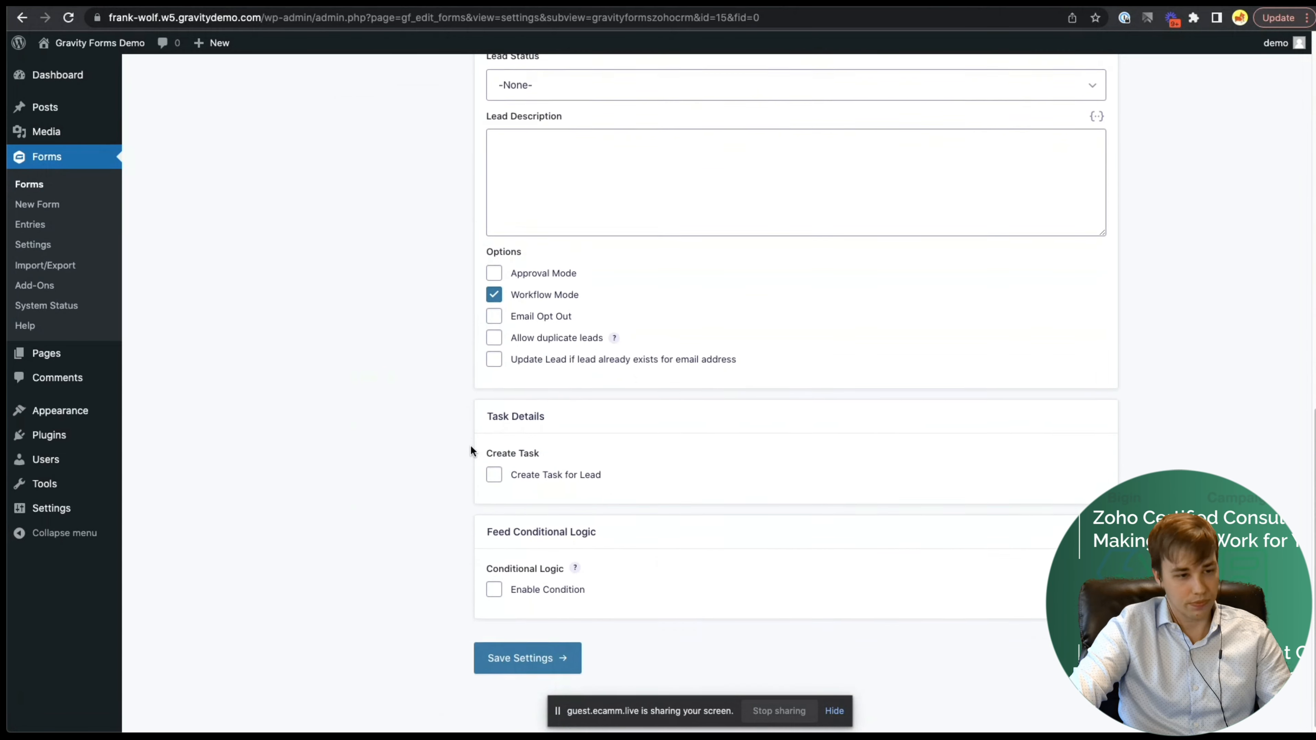
left_click(495, 471)
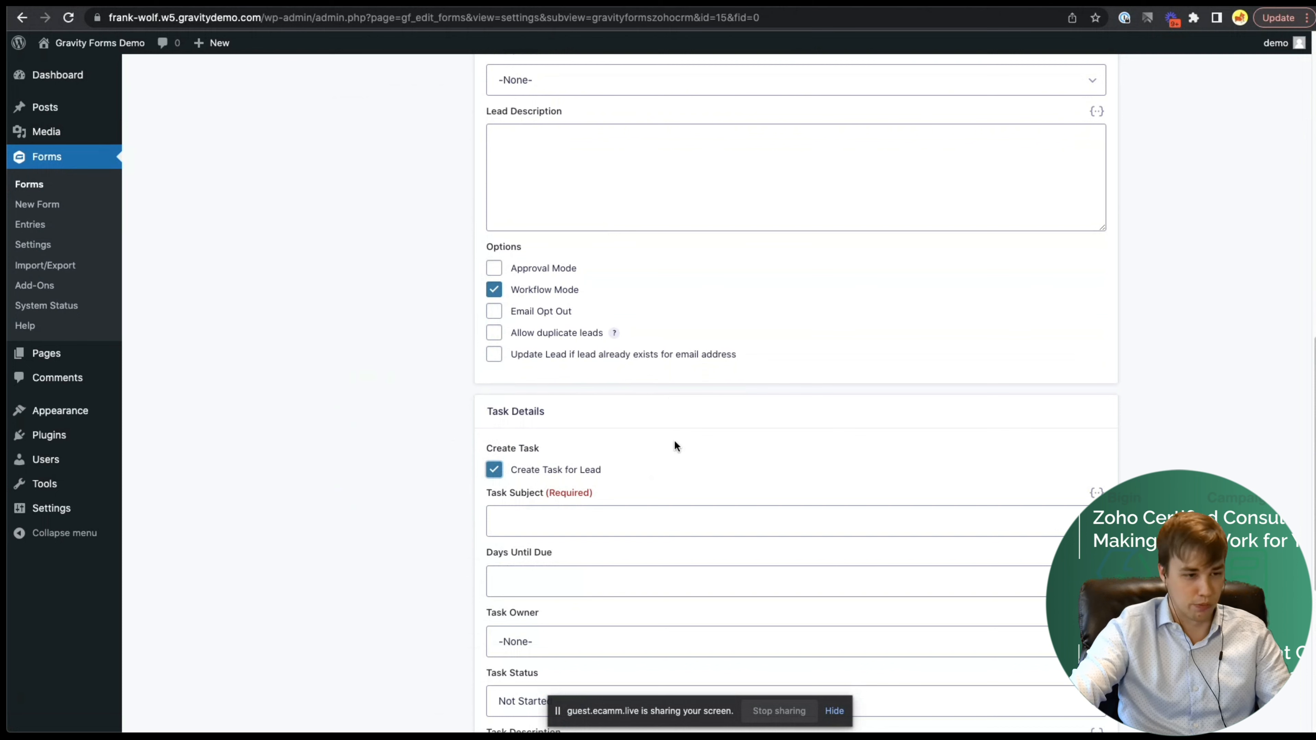
left_click(505, 465)
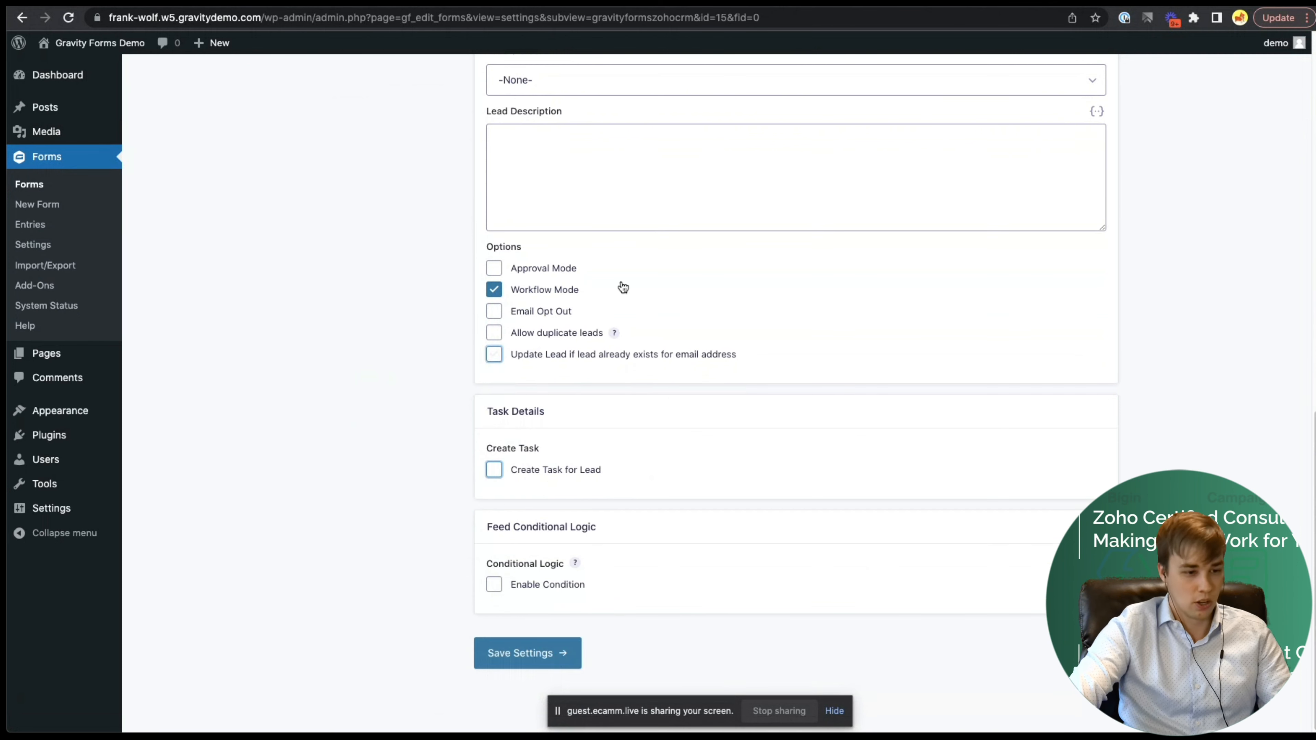
left_click(541, 652)
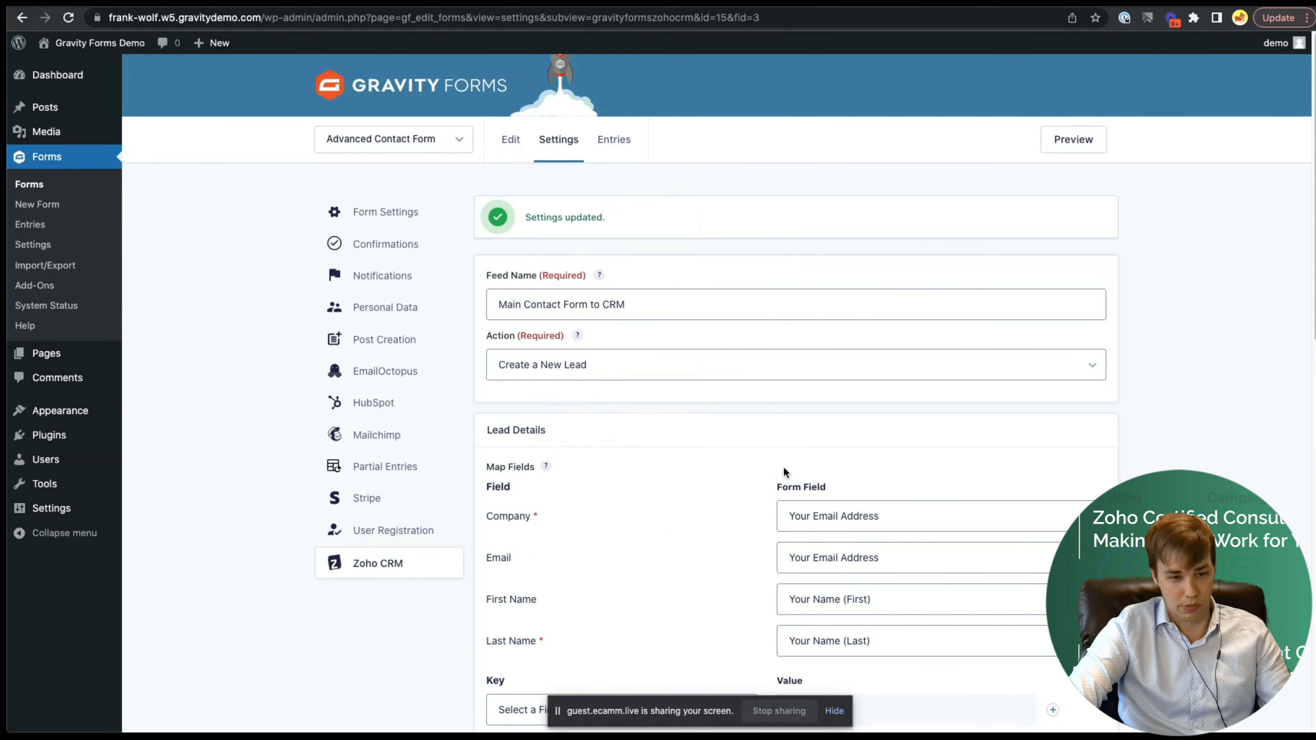
- Check the Zoho CRM leads list, then move on to the Zoho Flow Everest Forms page
left_click(115, 4)
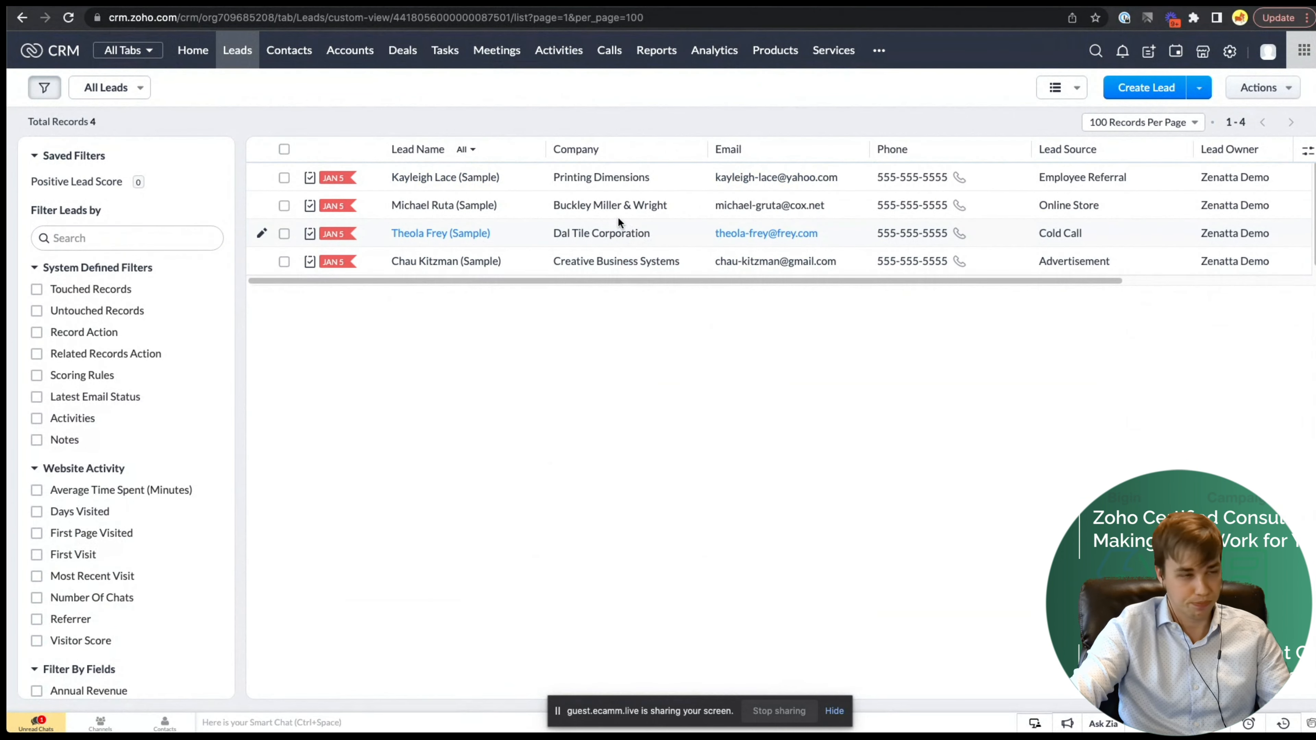
left_click(356, 4)
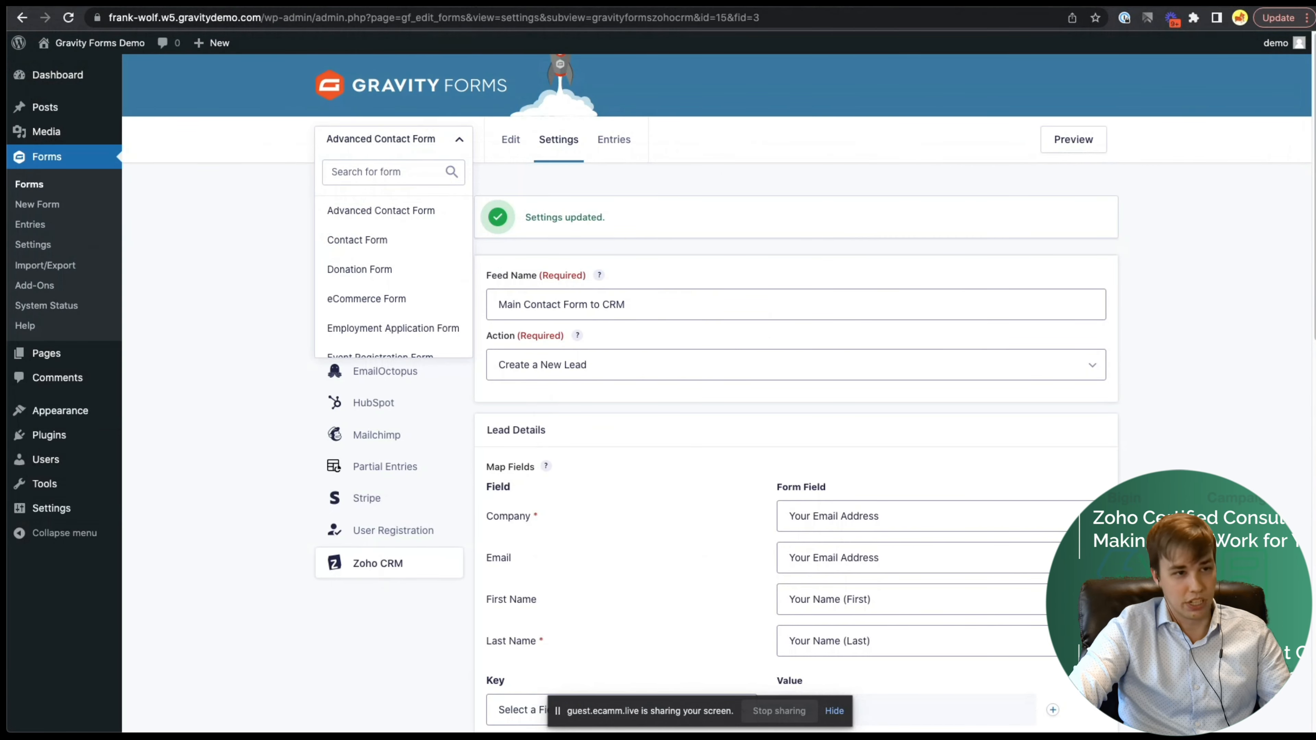
left_click(466, 4)
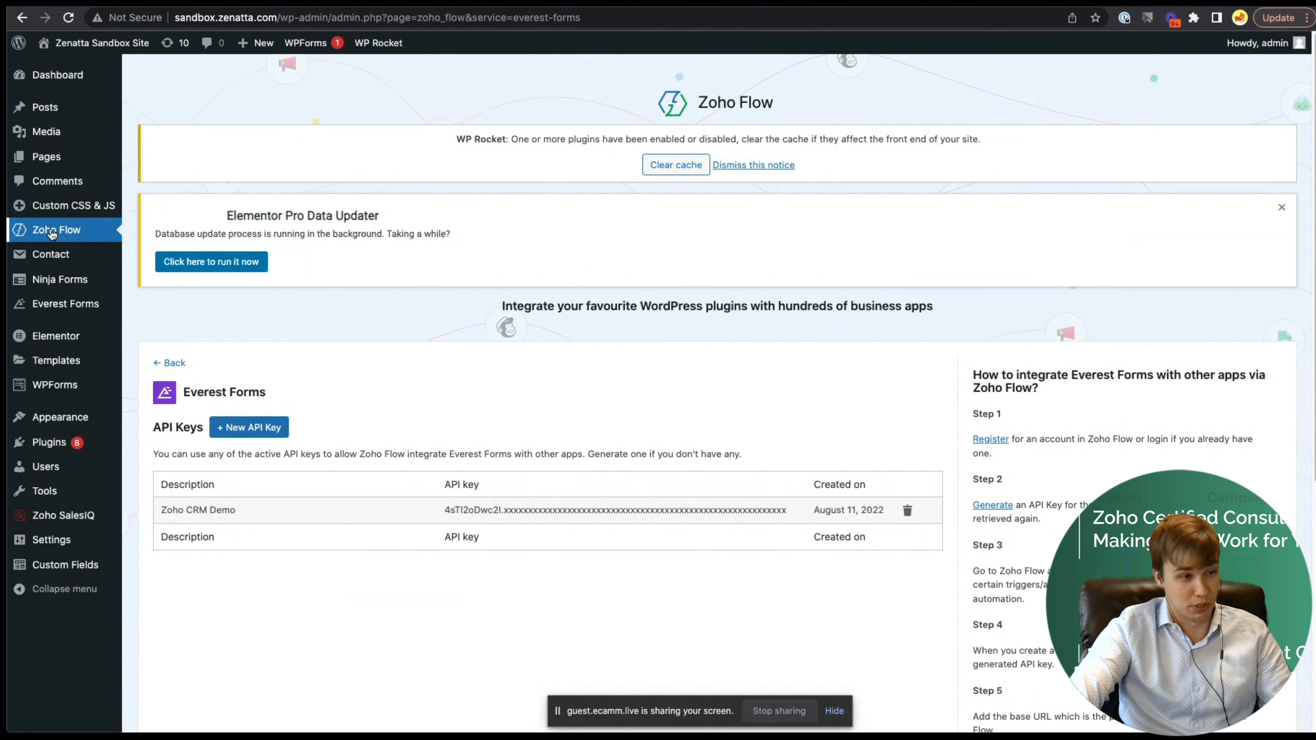
- Search Add Plugins for 'Zoho Flow' to confirm it is active, then return to its plugin page
left_click(62, 232)
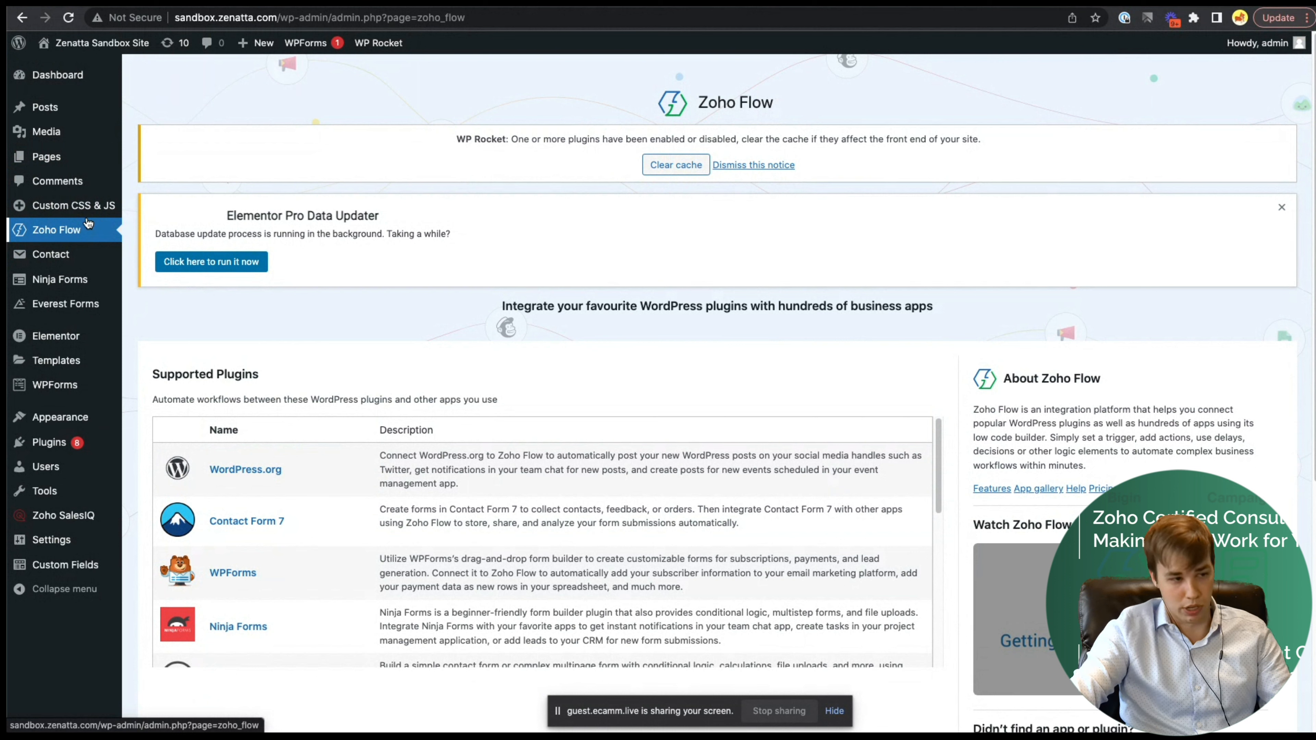
mouse_move(55, 442)
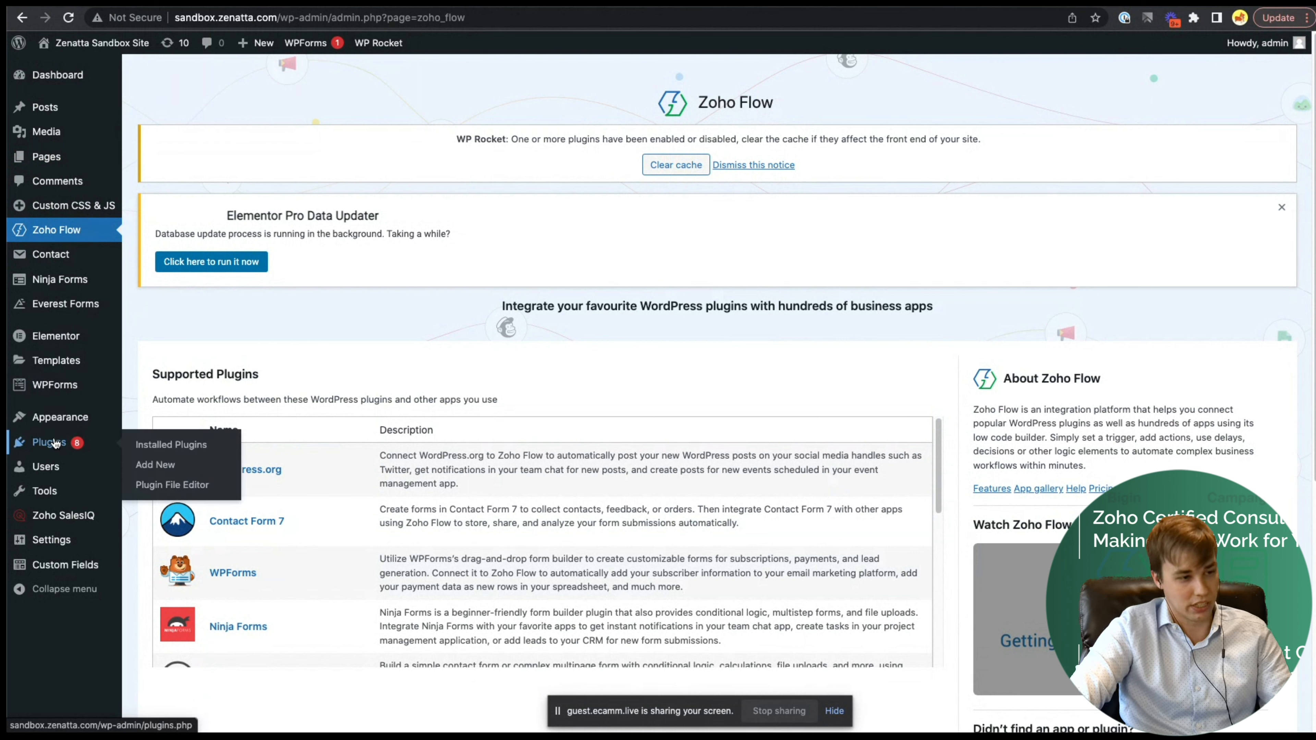
left_click(55, 442)
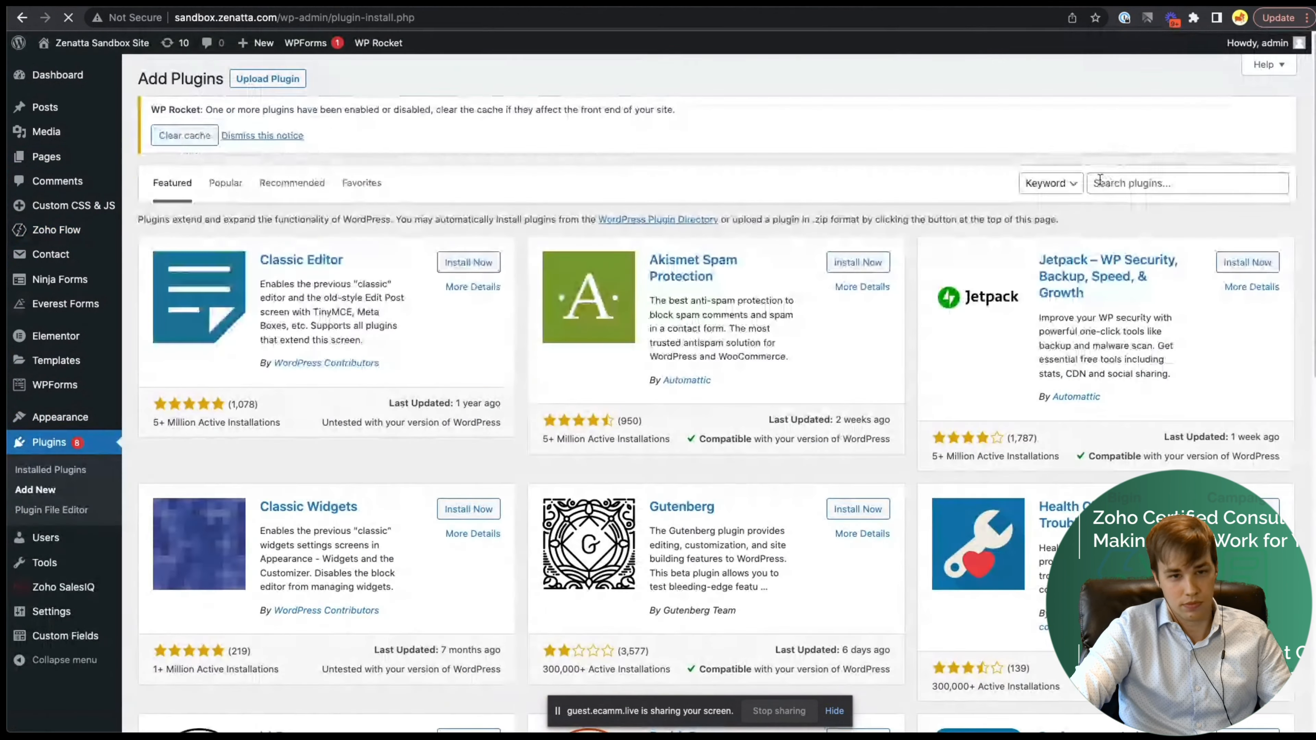
type("Zoho Flow")
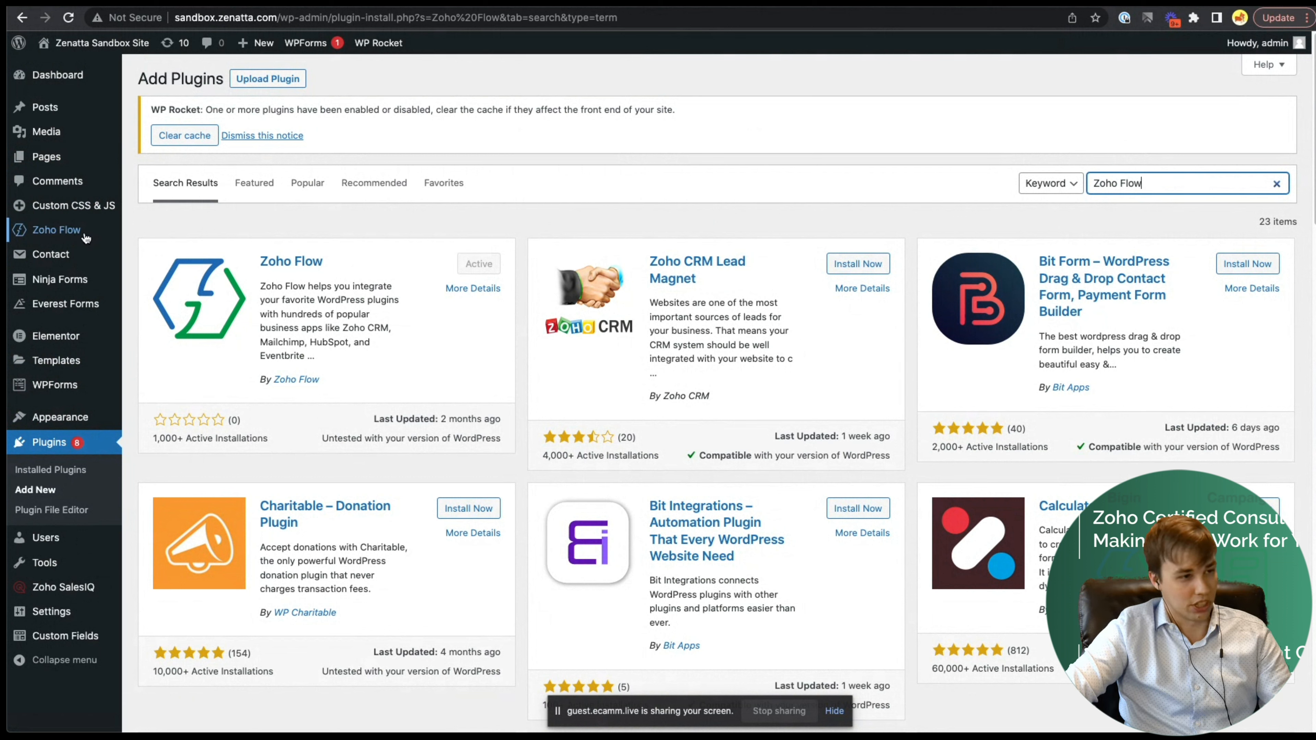
left_click(64, 234)
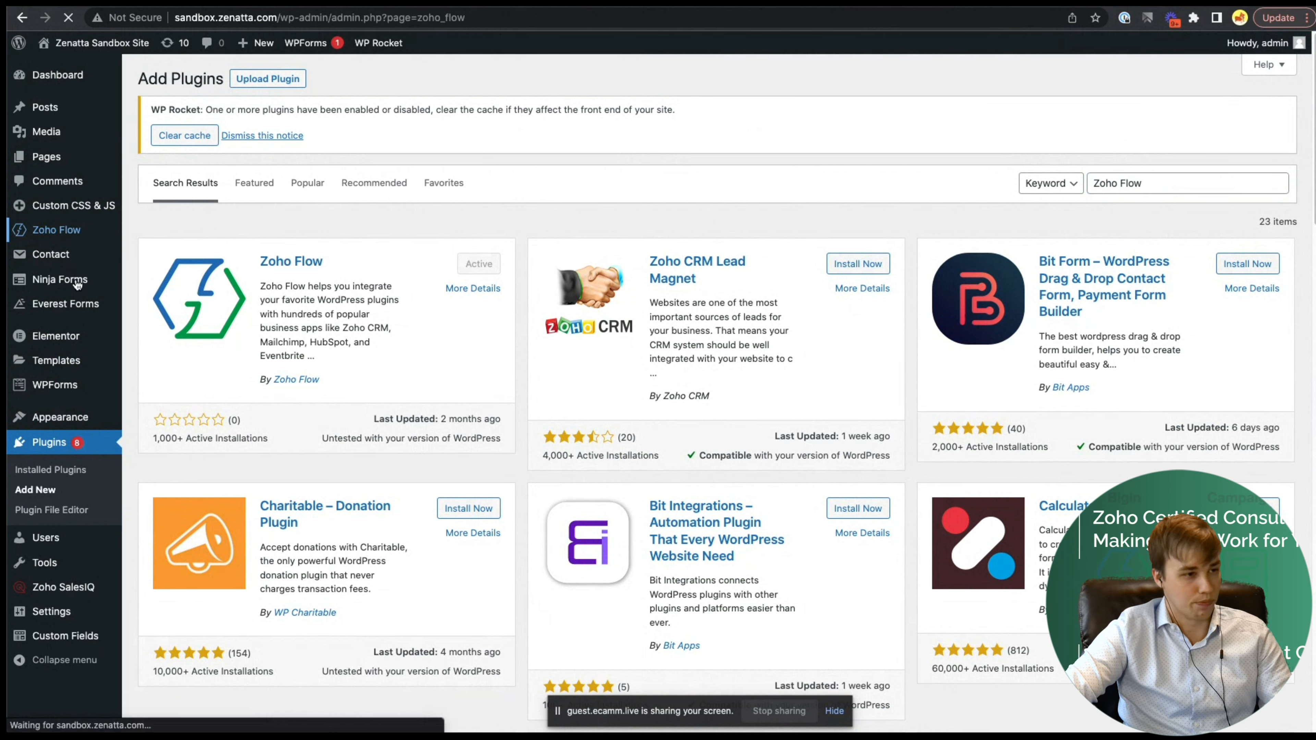
- Find Everest Forms in the Zoho Flow plugin's Supported Plugins list
scroll(370, 329, "down", 4)
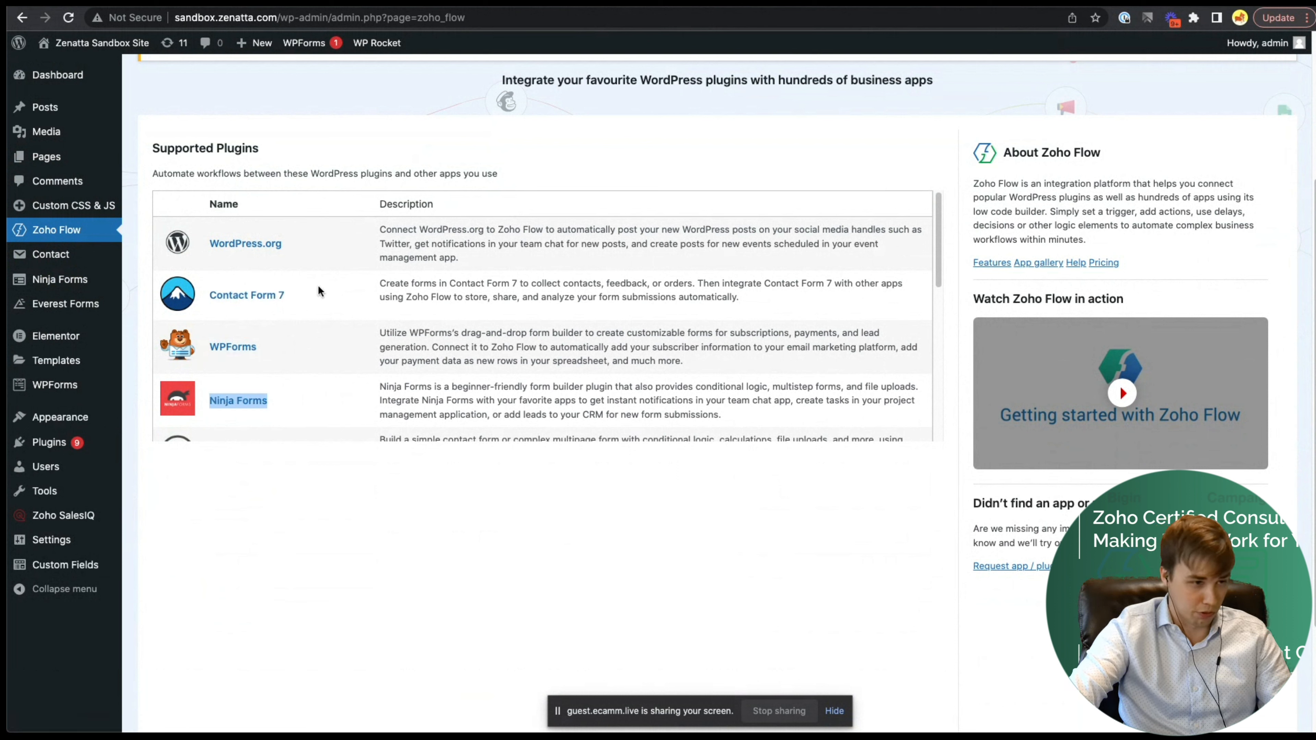
scroll(361, 324, "down", 1)
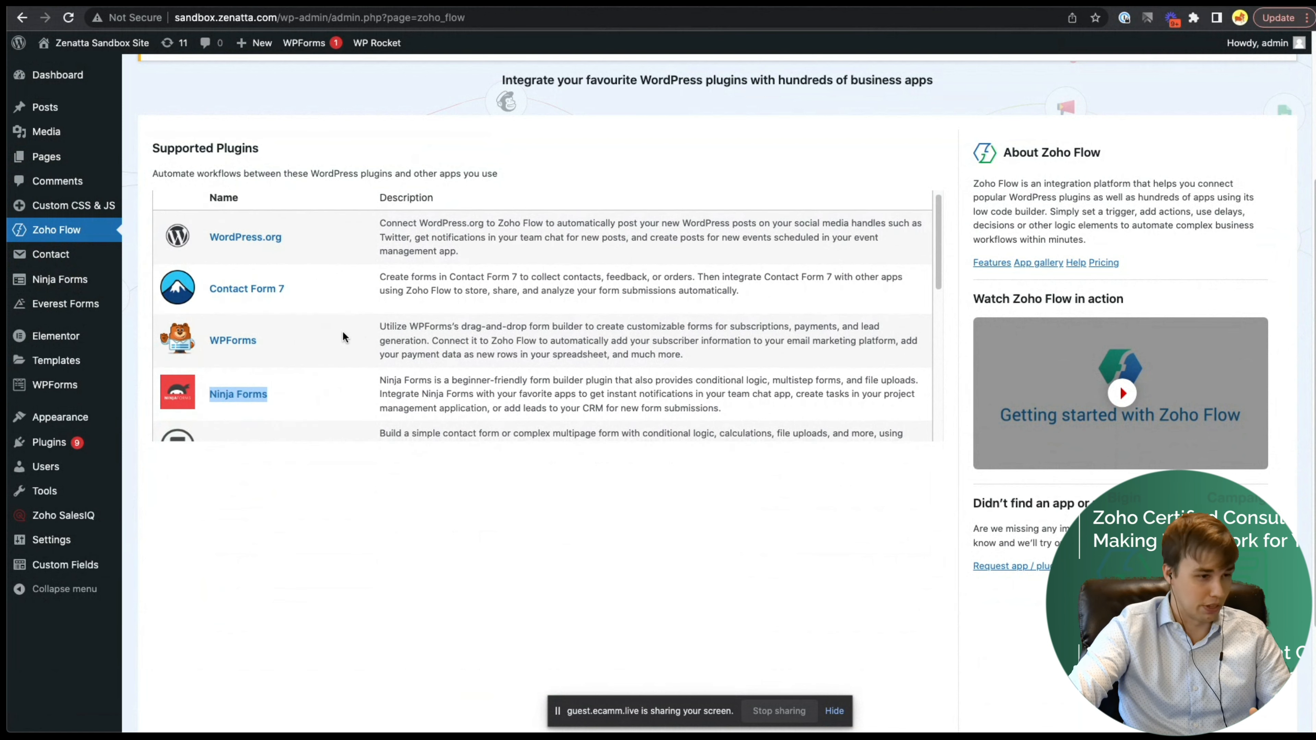
scroll(342, 331, "down", 5)
scroll(341, 331, "up", 1)
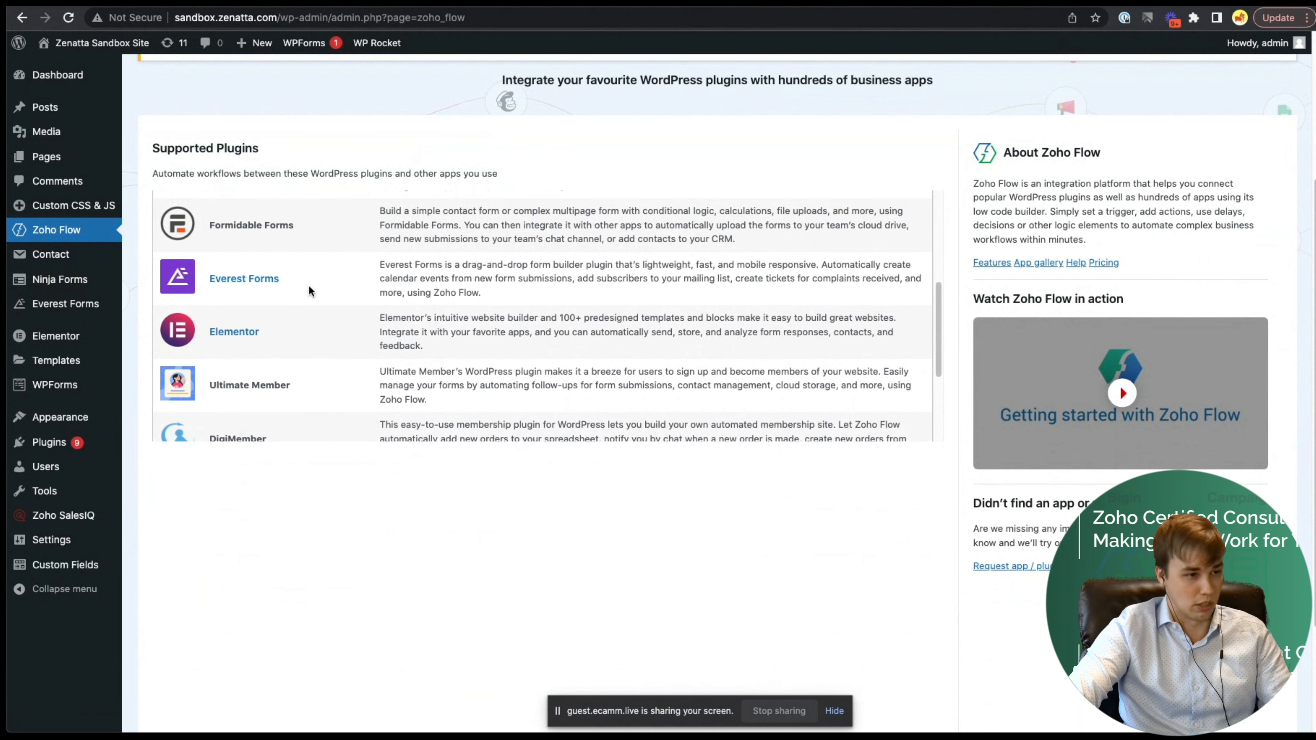
left_click_drag(313, 276, 234, 293)
scroll(323, 328, "down", 1)
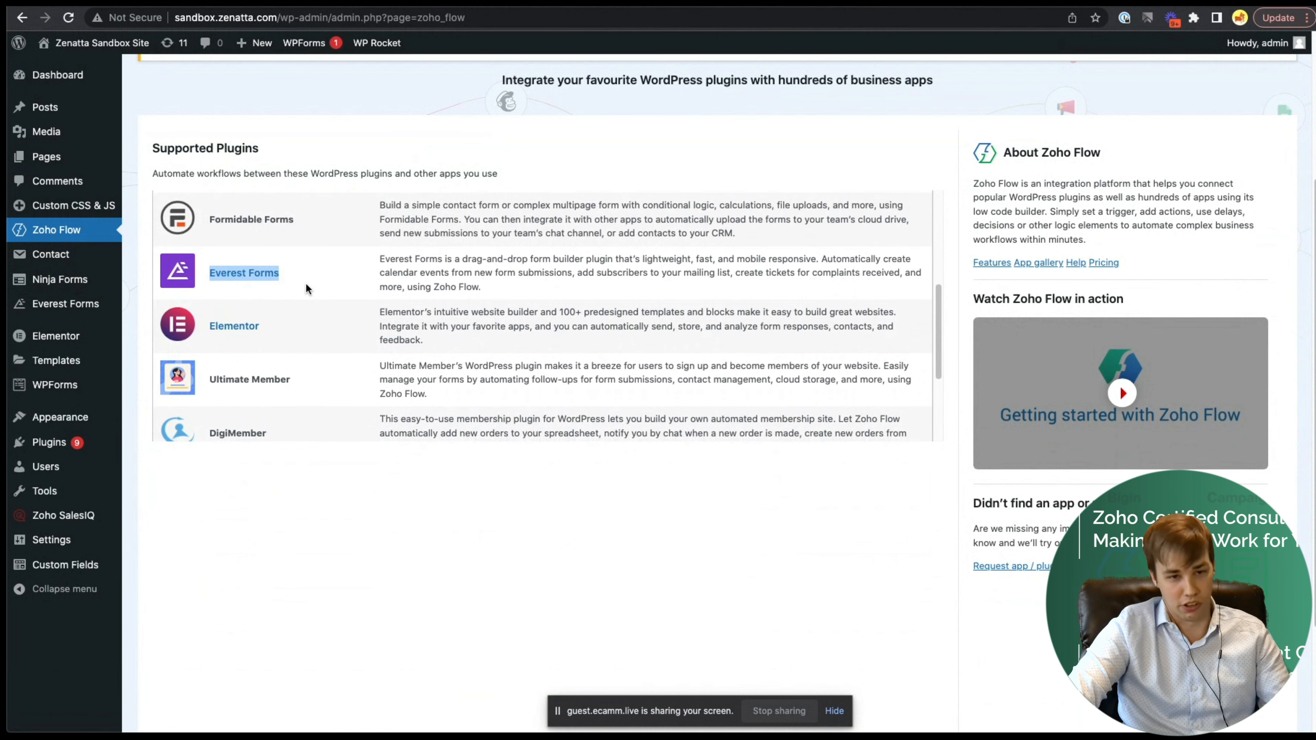
scroll(304, 287, "up", 1)
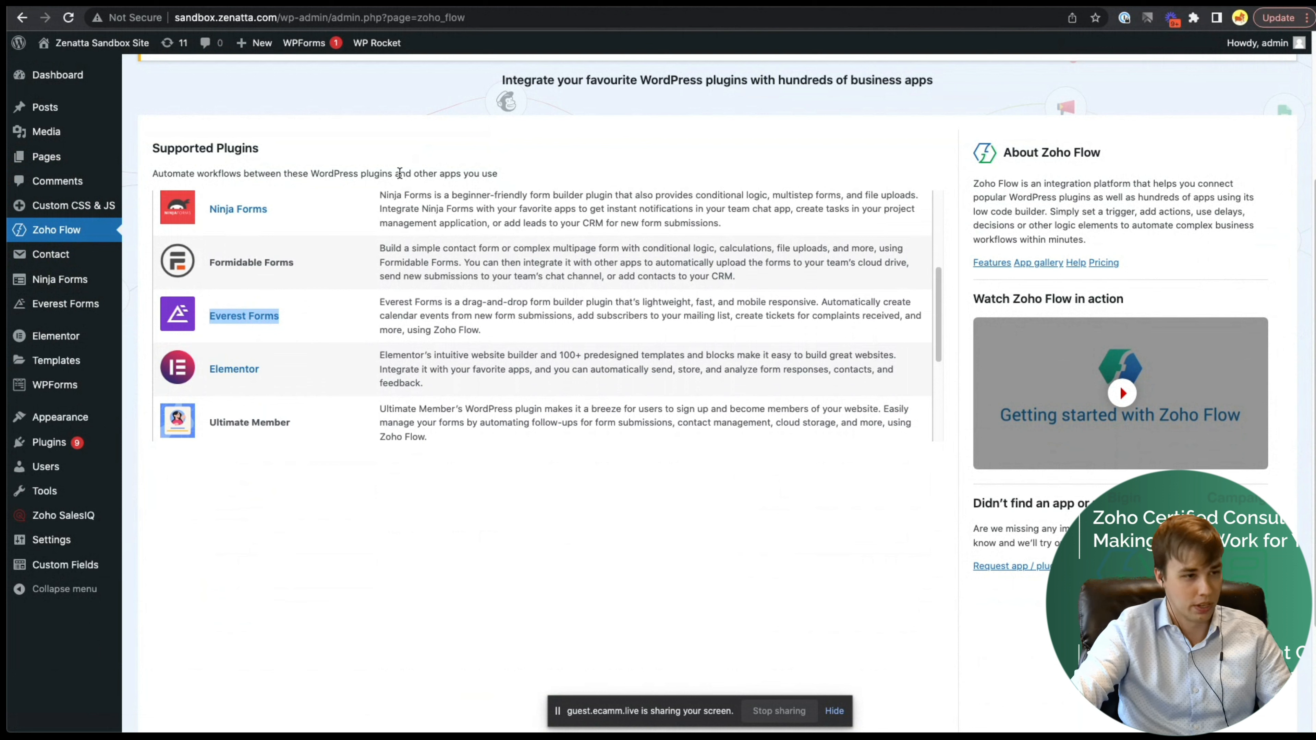
left_click(416, 104)
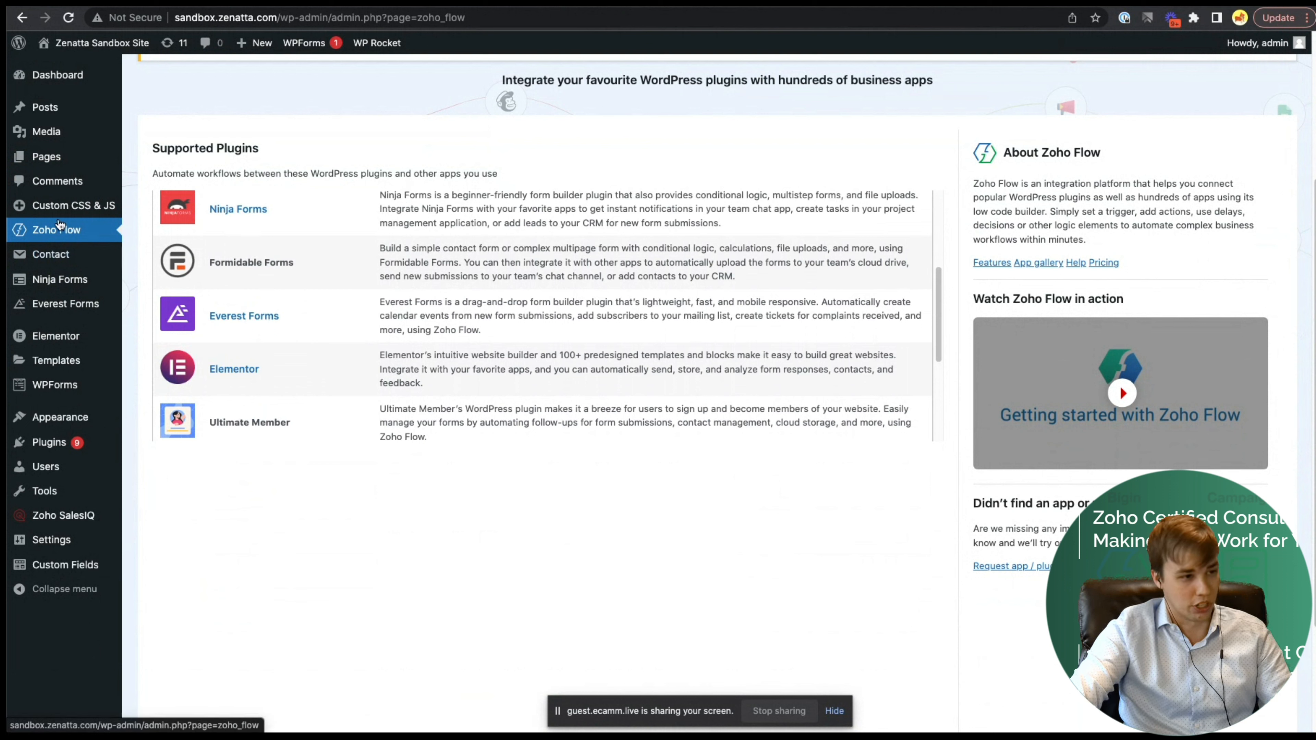
- Open the Everest Forms API keys page, note the 'Zoho CRM Demo' key, and start a new API key
left_click(255, 319)
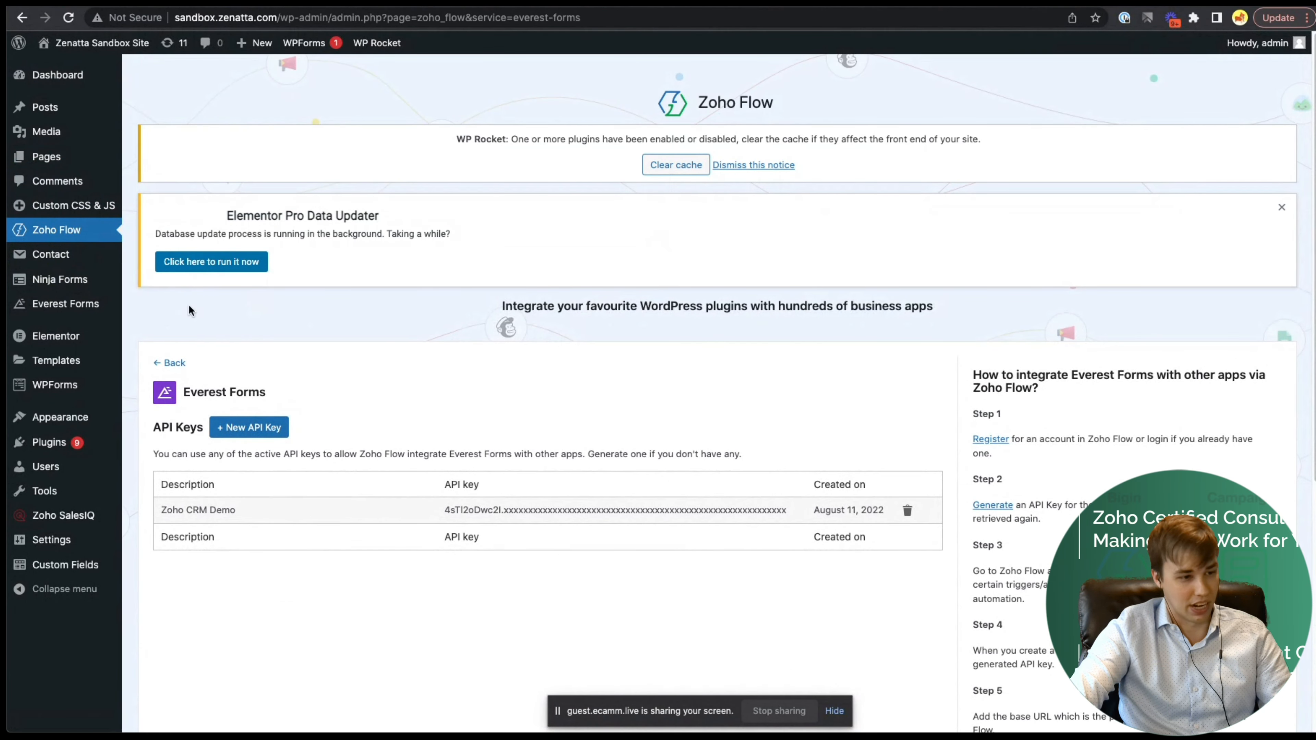
scroll(337, 340, "down", 3)
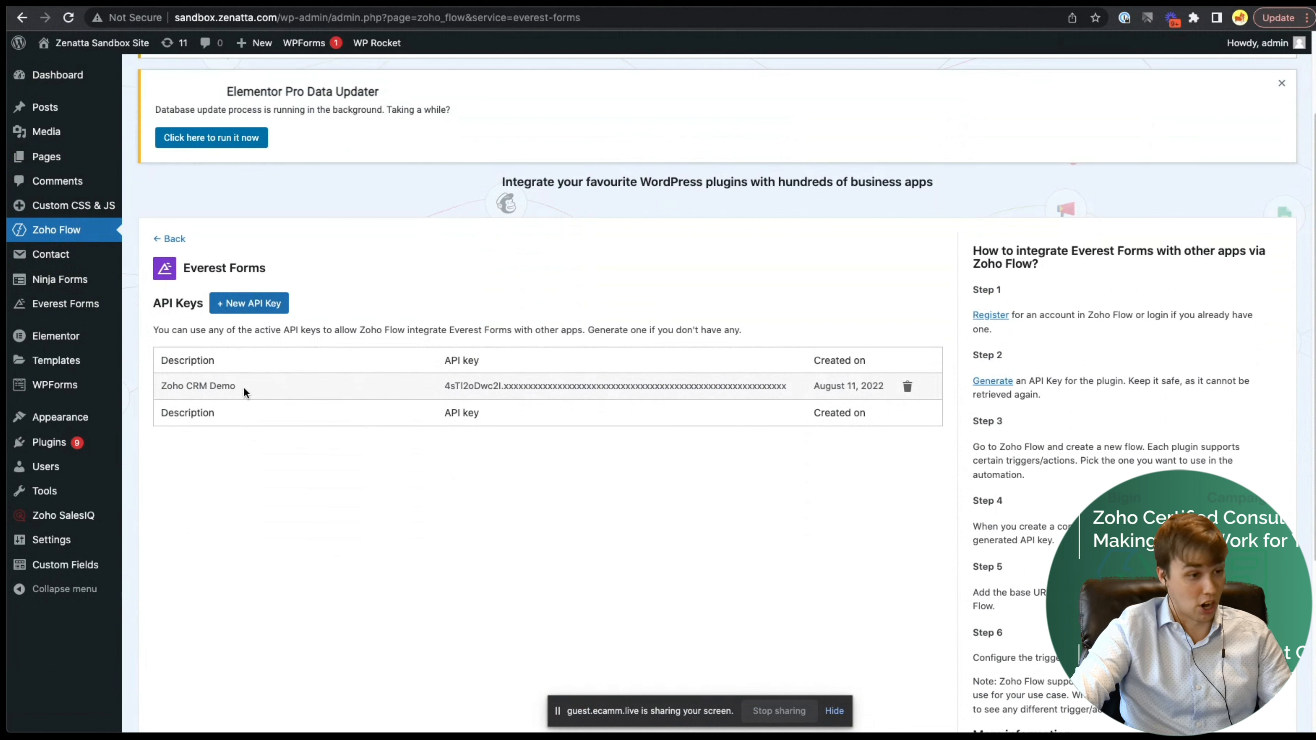
left_click_drag(243, 388, 160, 387)
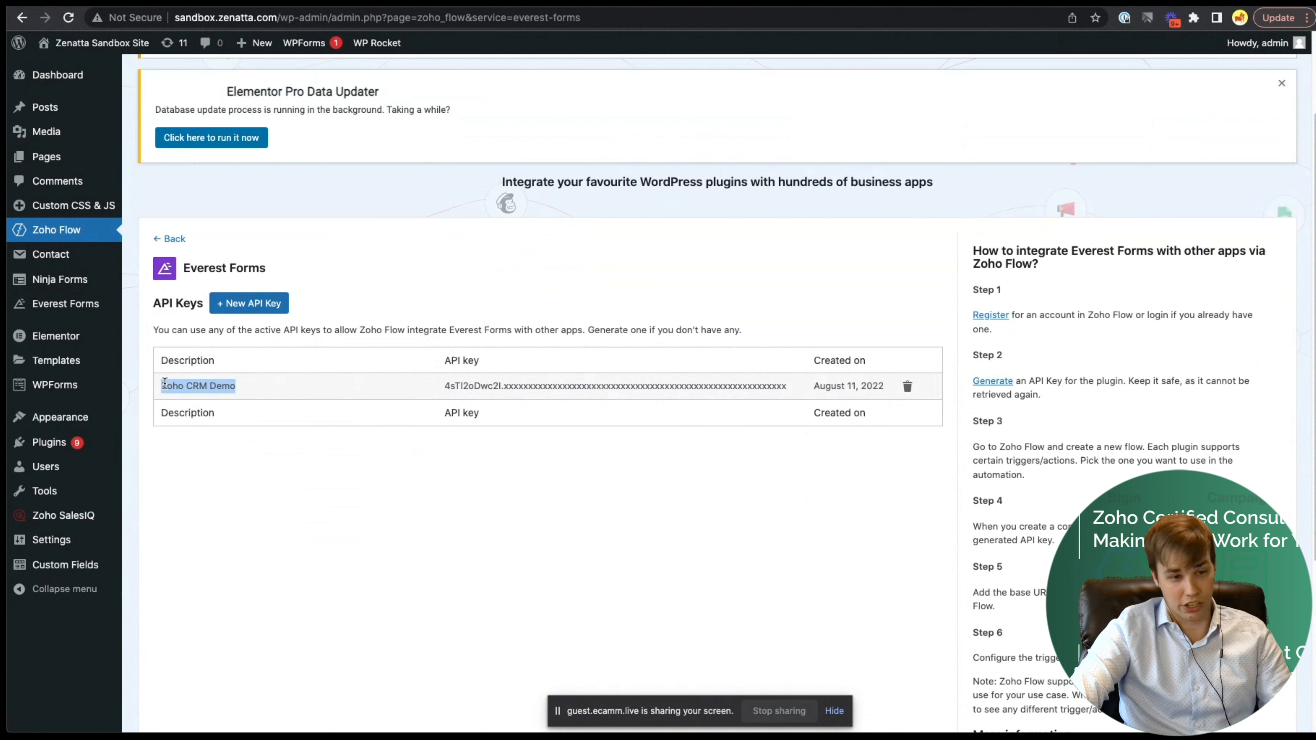
left_click(393, 267)
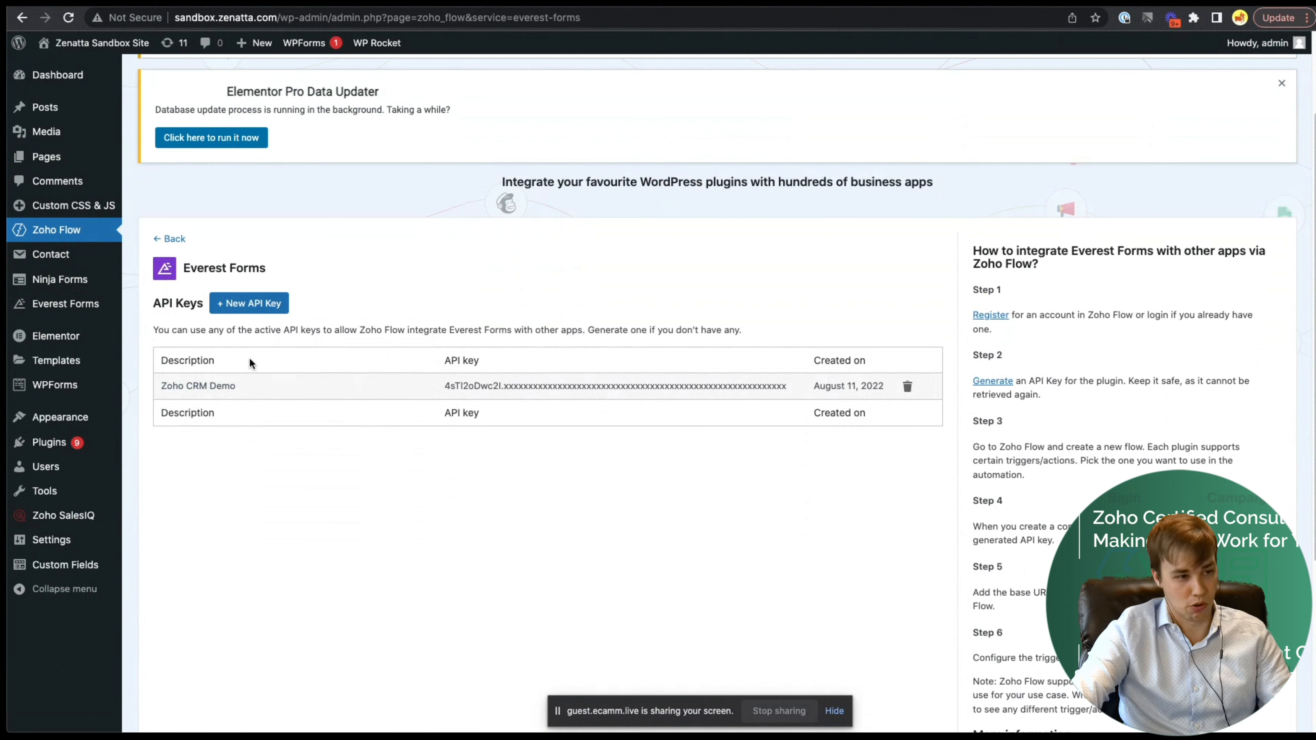
left_click(255, 302)
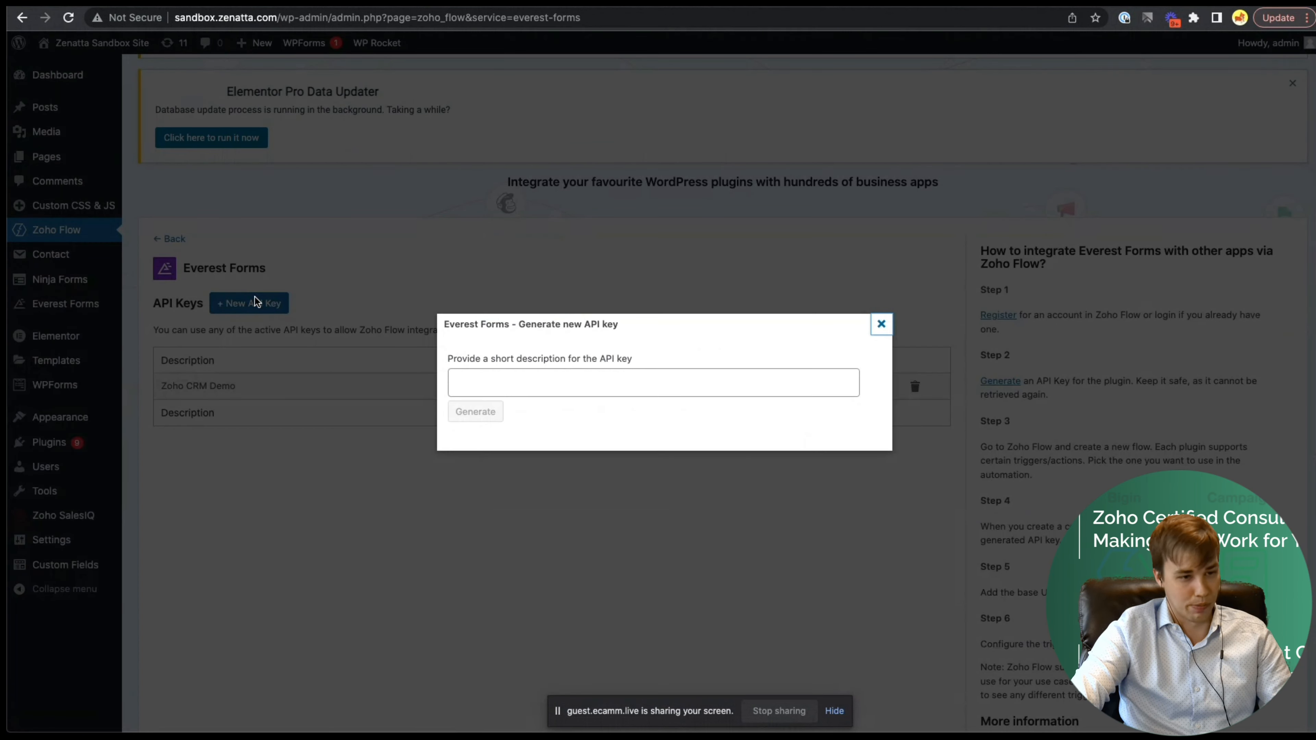
- Generate an Everest Forms API key described 'Zoho FLow Connector' and copy it
left_click(553, 378)
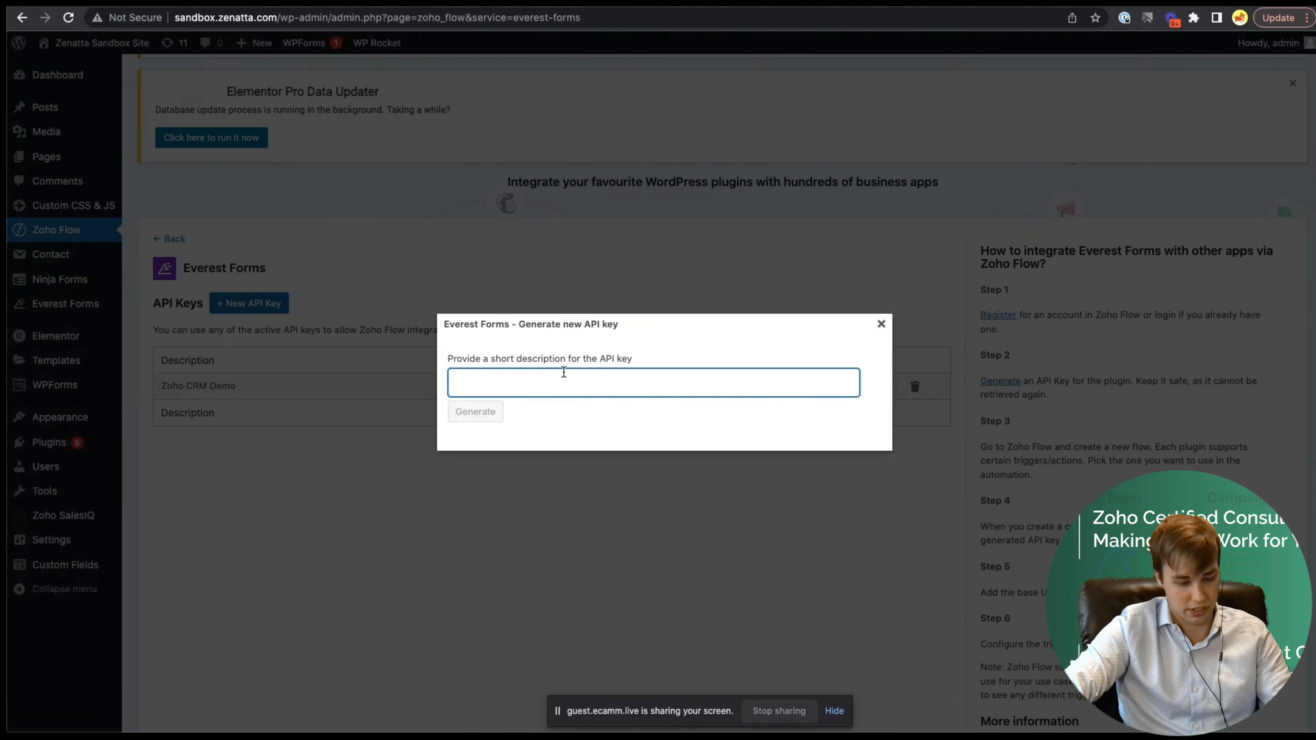
type("Zoho FLow ")
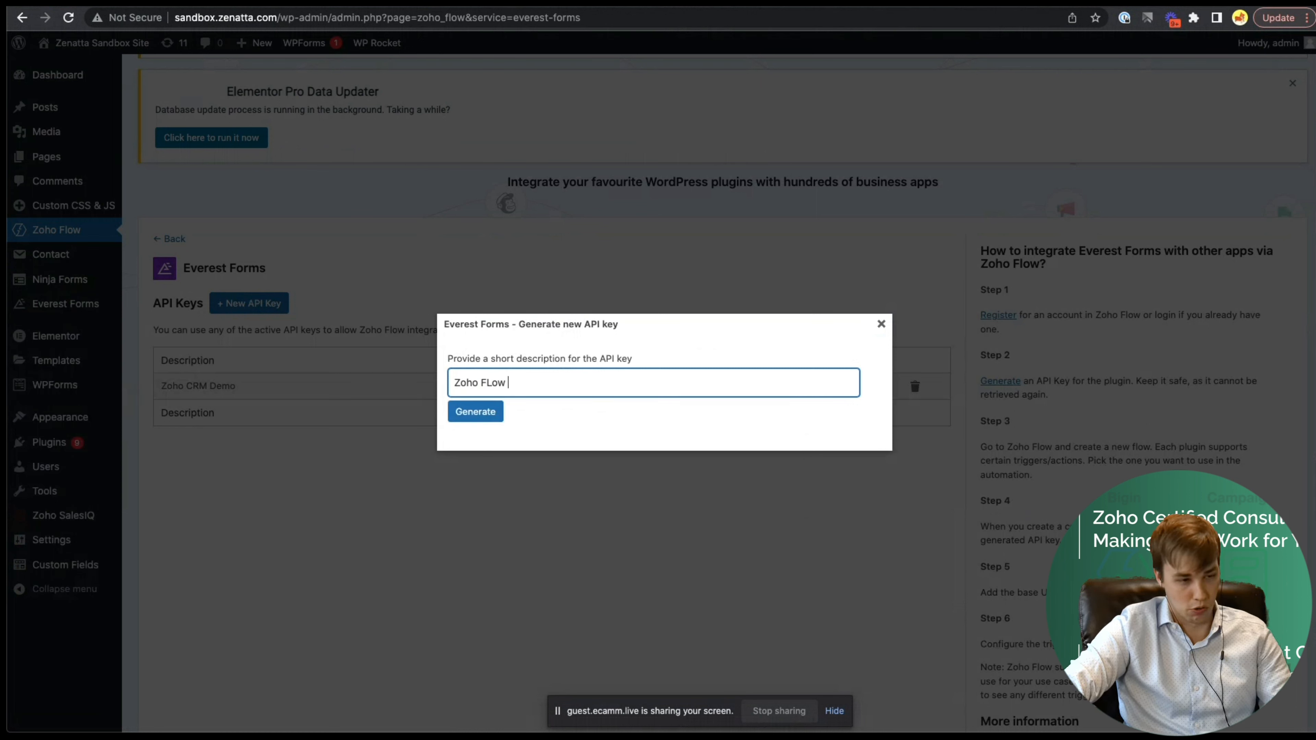
type("Connector")
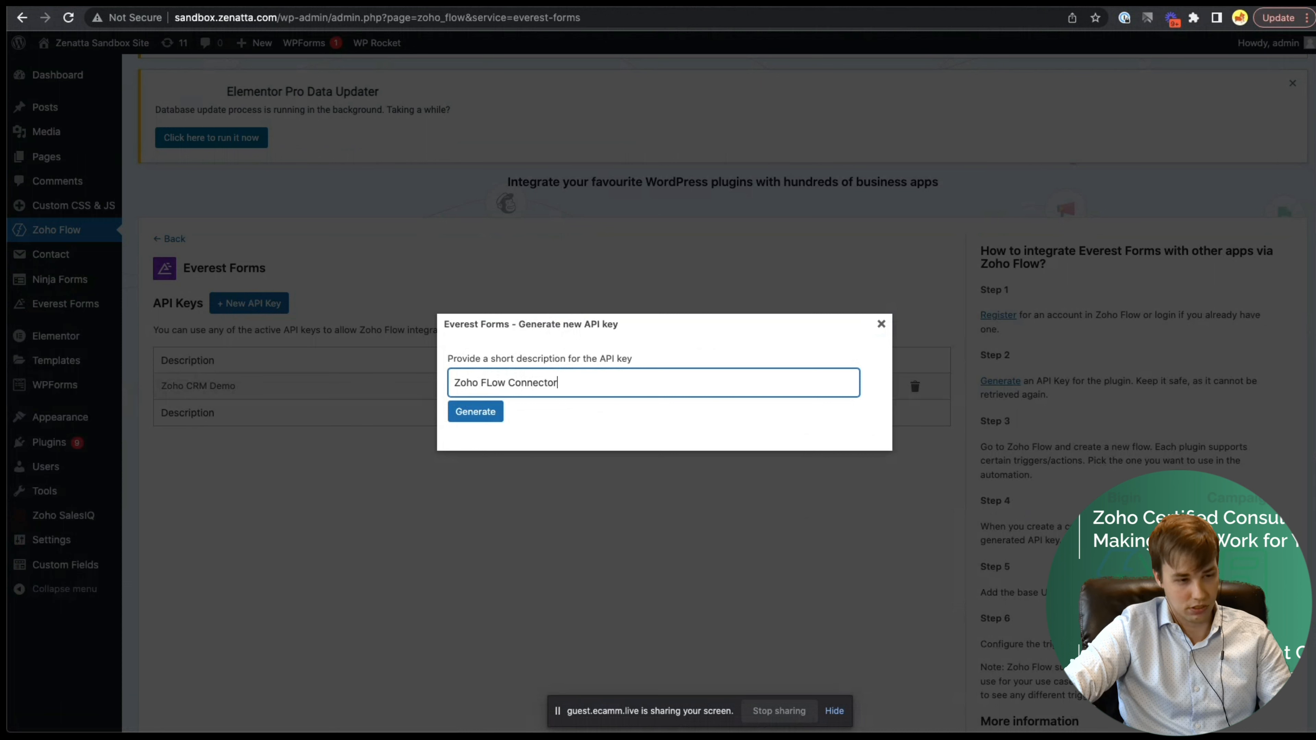
left_click(476, 413)
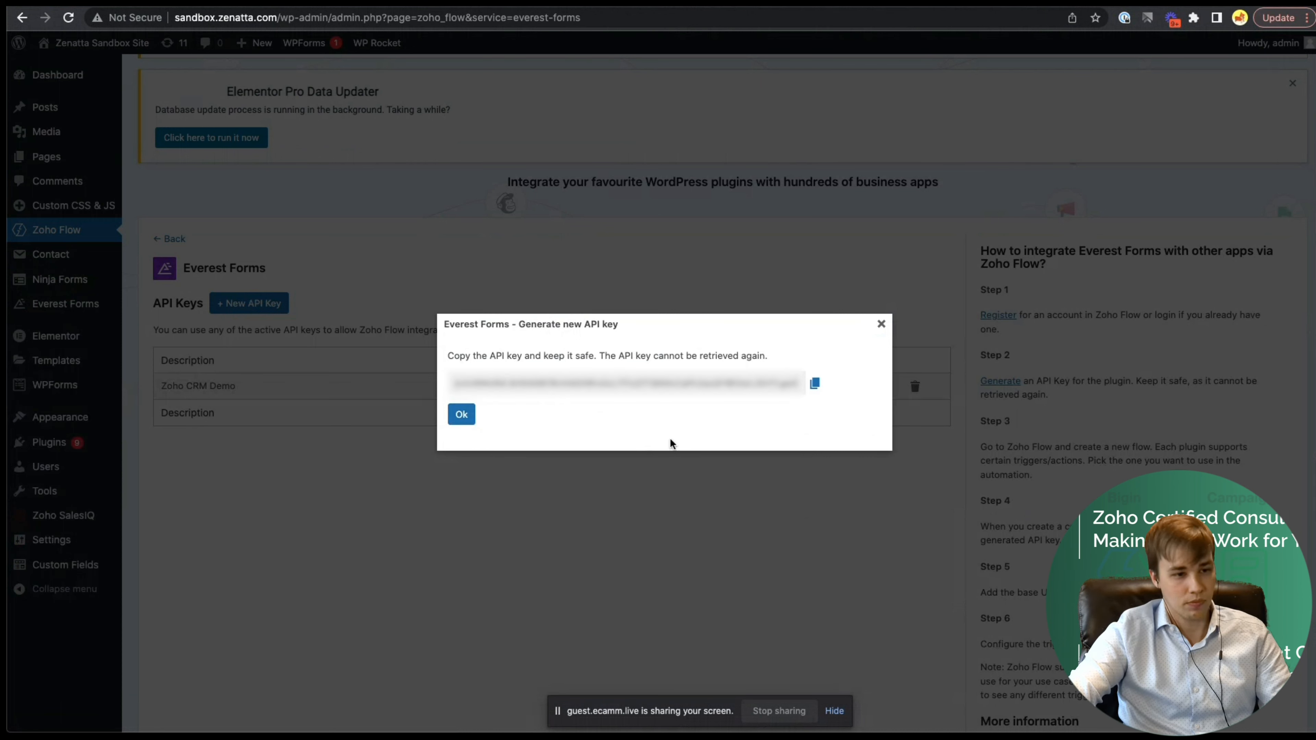
left_click(815, 384)
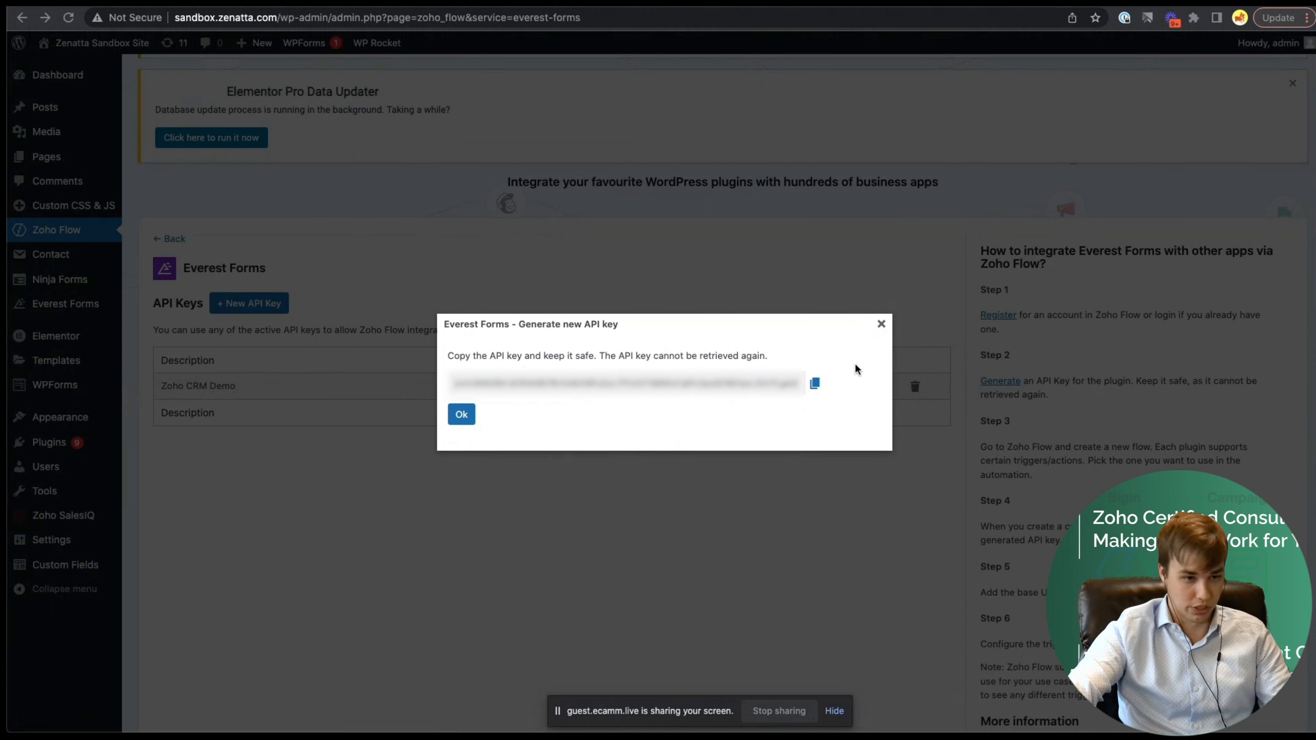
left_click(461, 415)
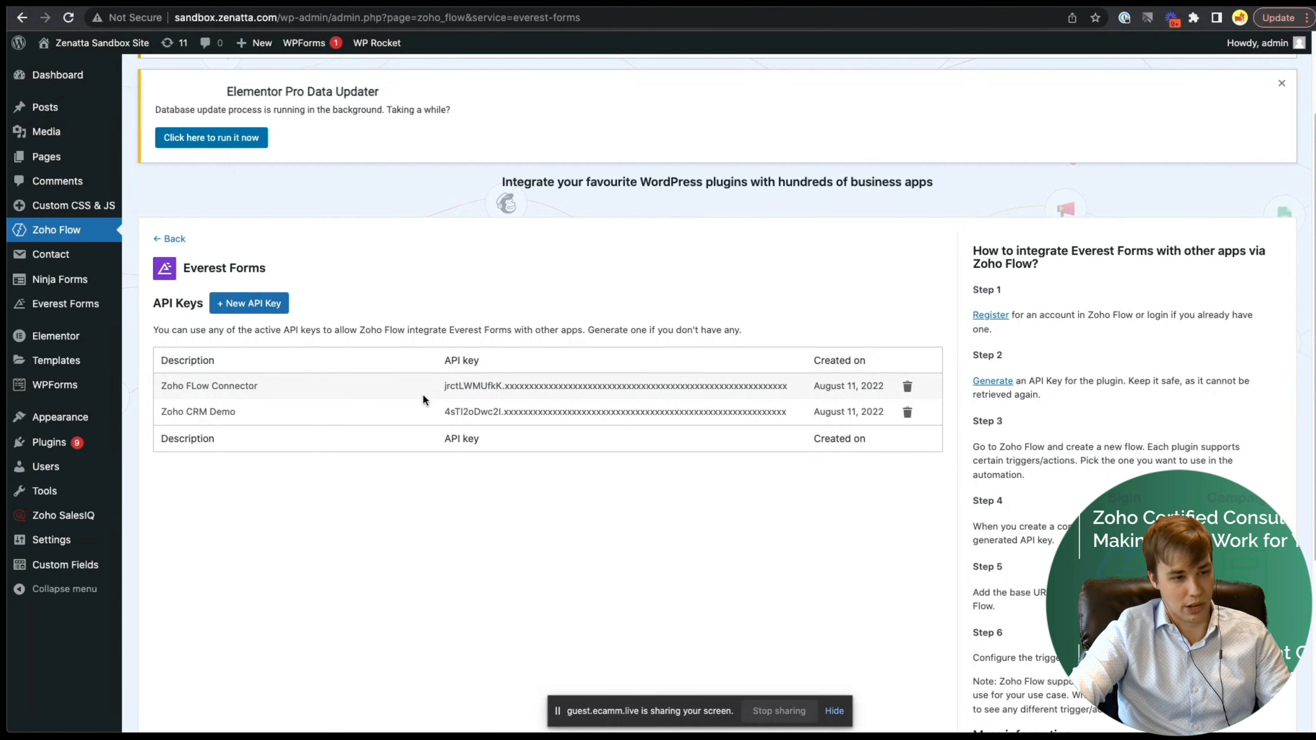
- Confirm the 'Zoho FLow Connector' key in the list and go to the Zoho Flow tab
left_click_drag(452, 384, 601, 386)
left_click(627, 250)
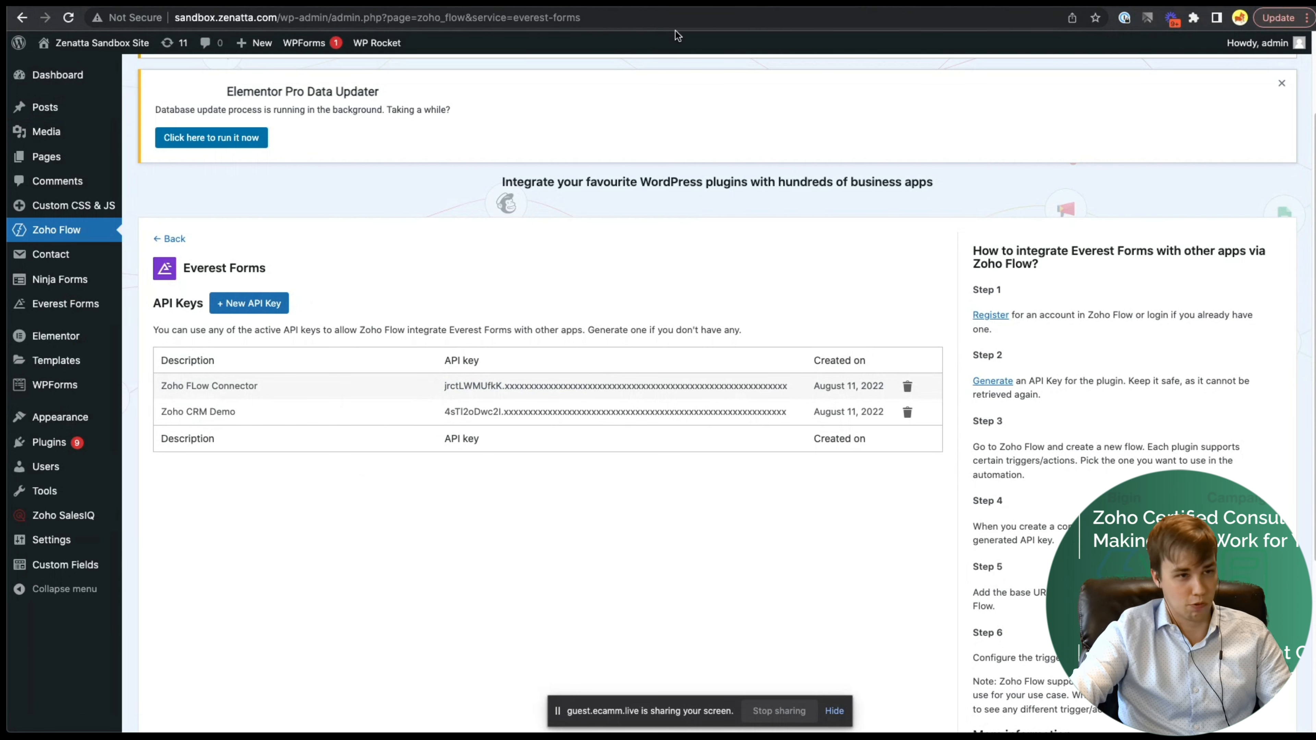
left_click(261, 2)
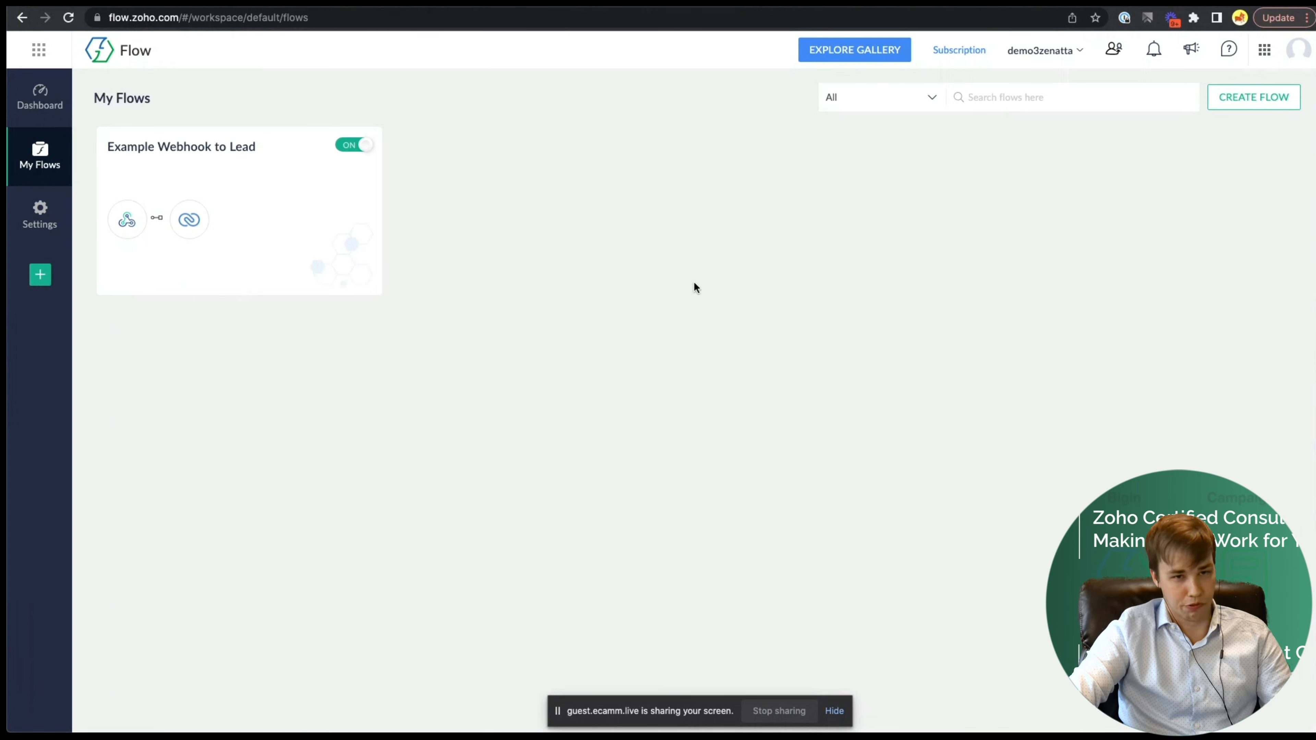
- Create a new flow named 'Zoho Leads Demo'
left_click(1248, 101)
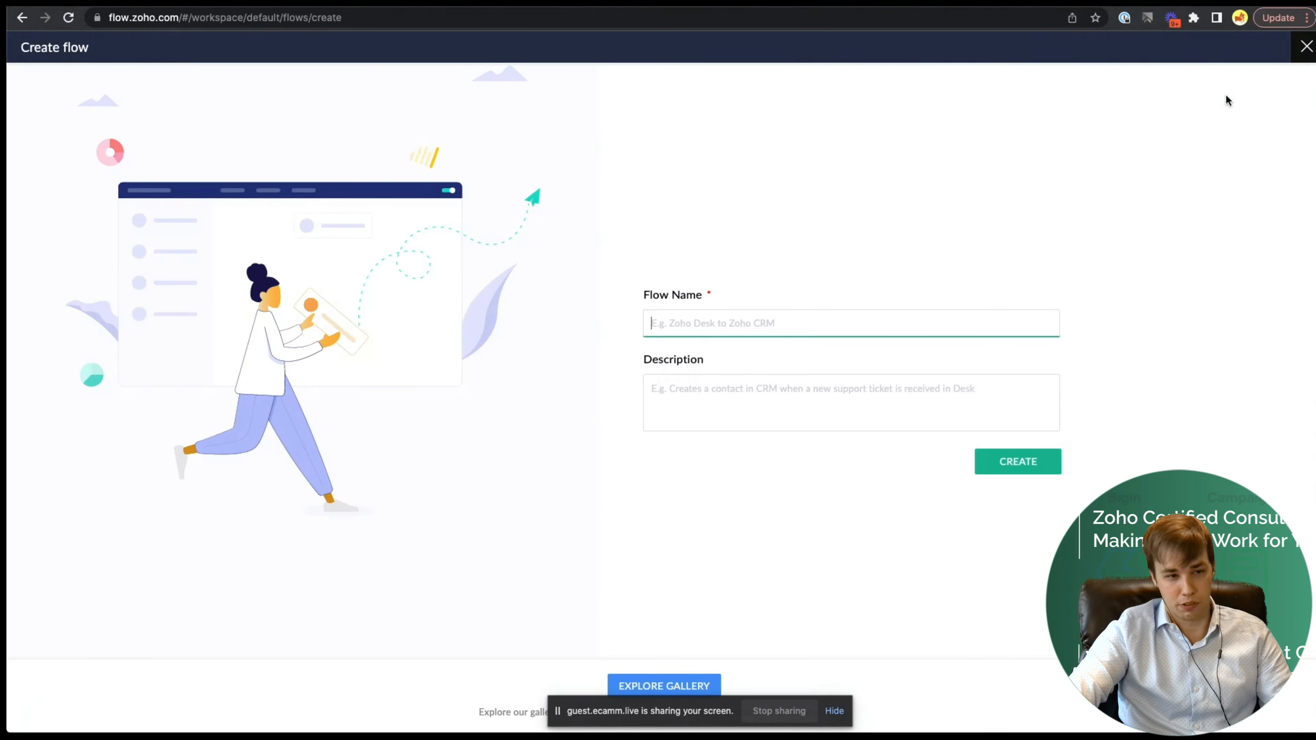
type("Zoho")
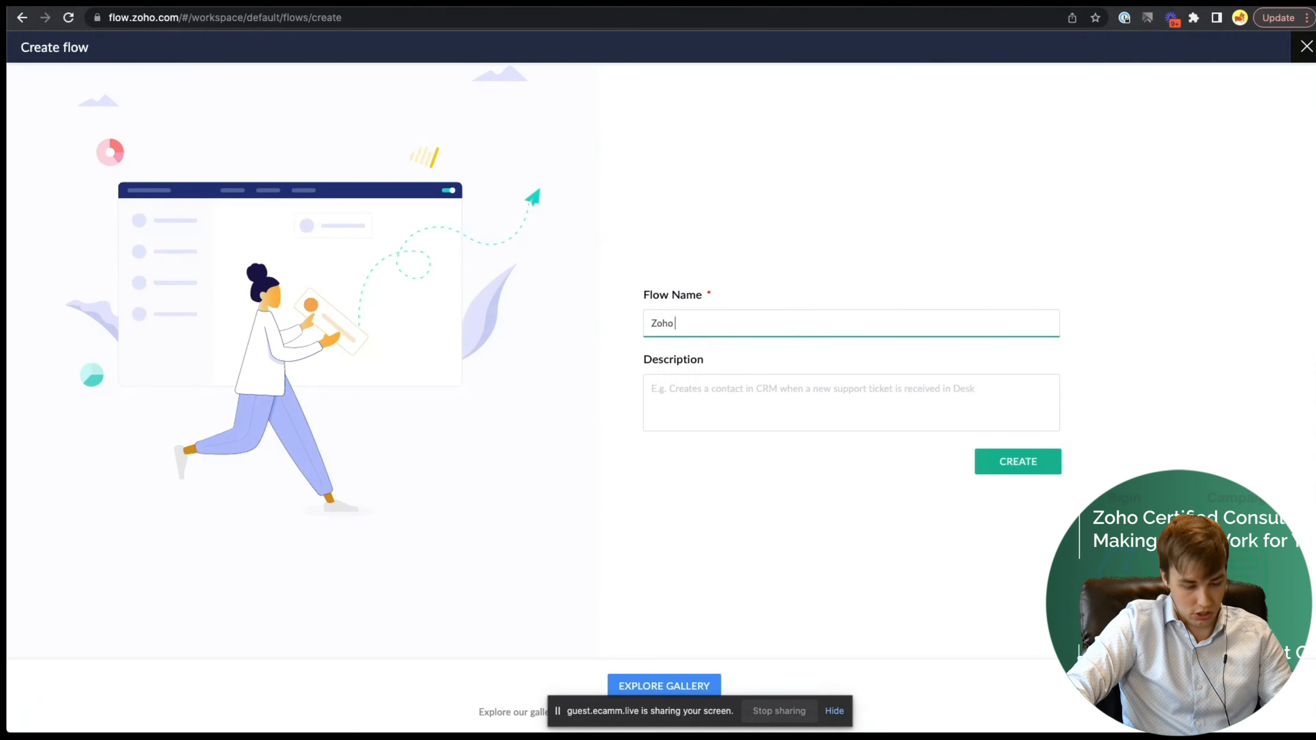
type(" Leads Demo")
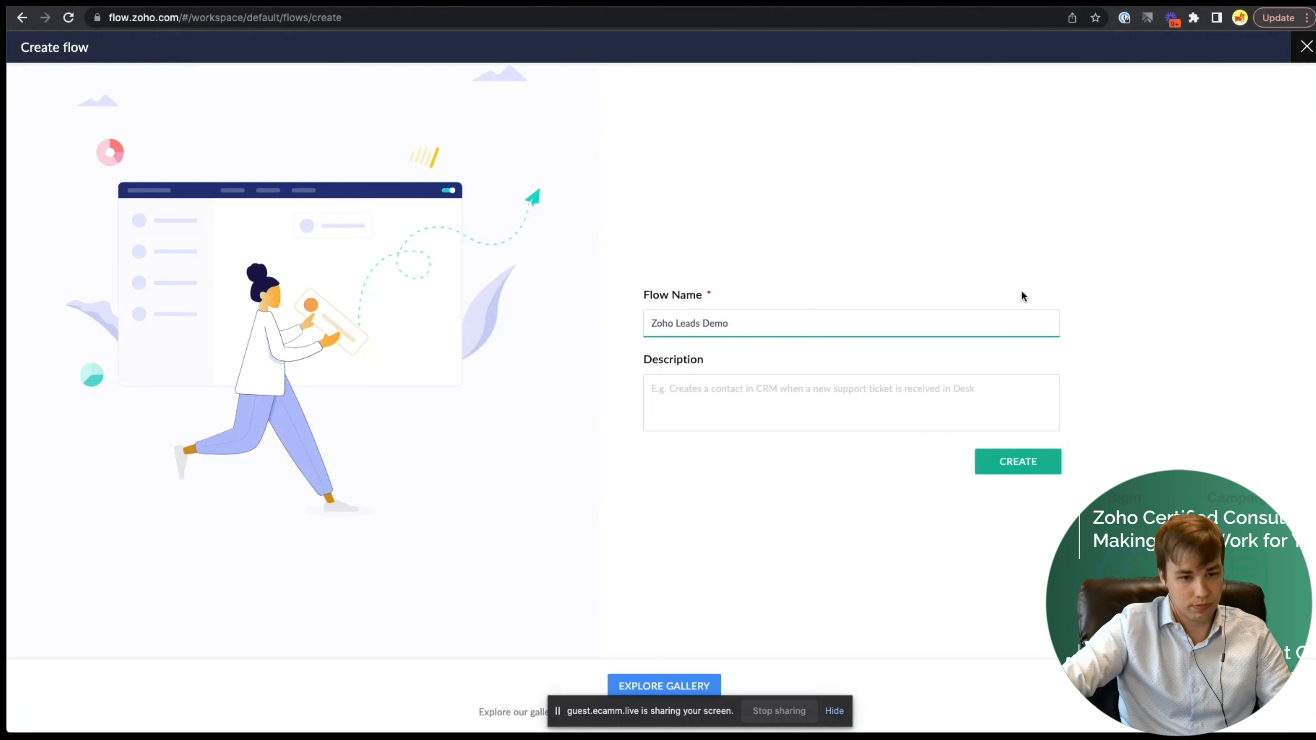
left_click(1019, 452)
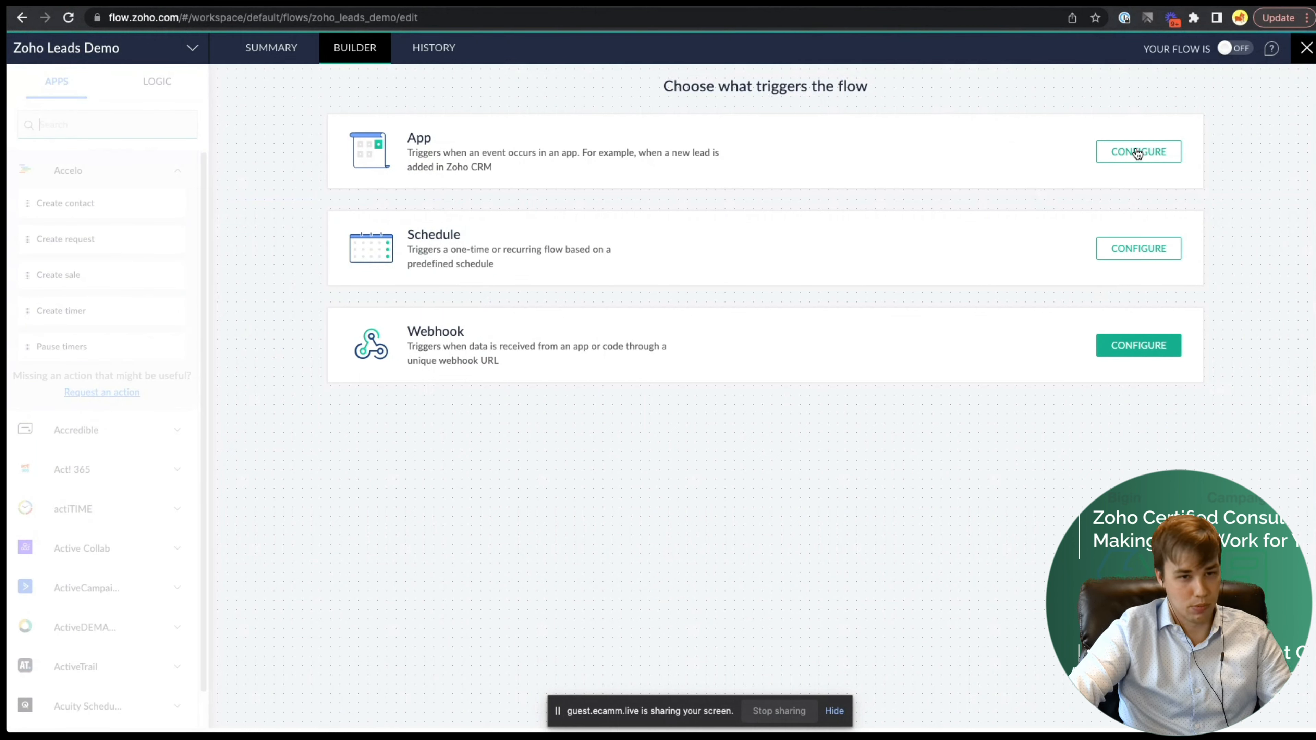
- Set the flow's app trigger to Everest Forms' 'Form entry added' event
left_click(1121, 153)
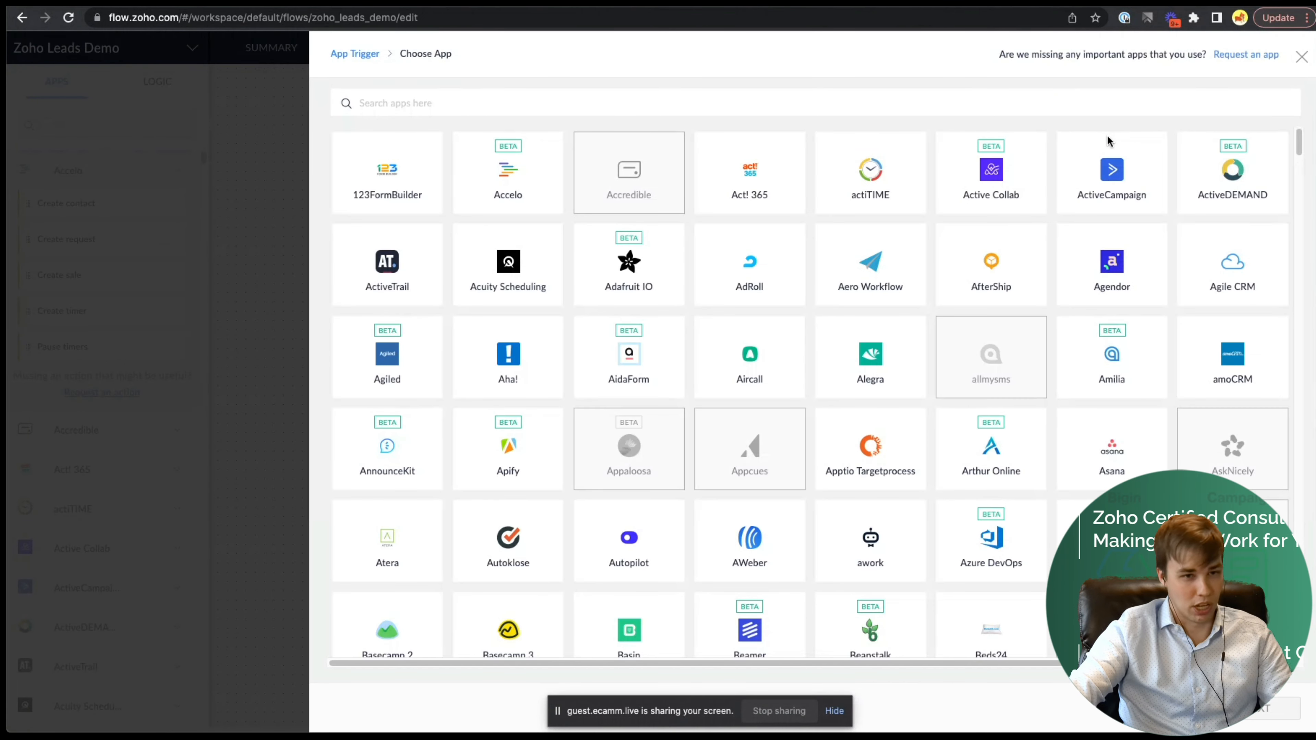
left_click(531, 105)
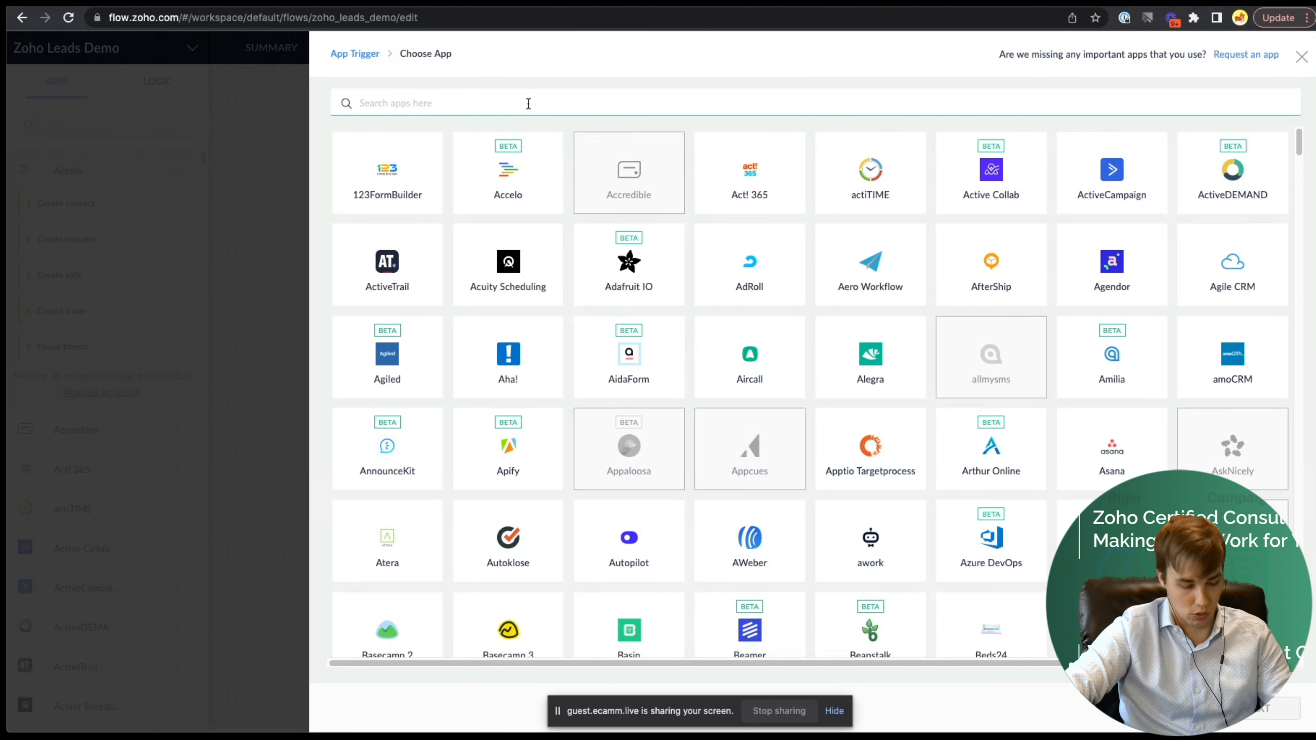
type("Eve")
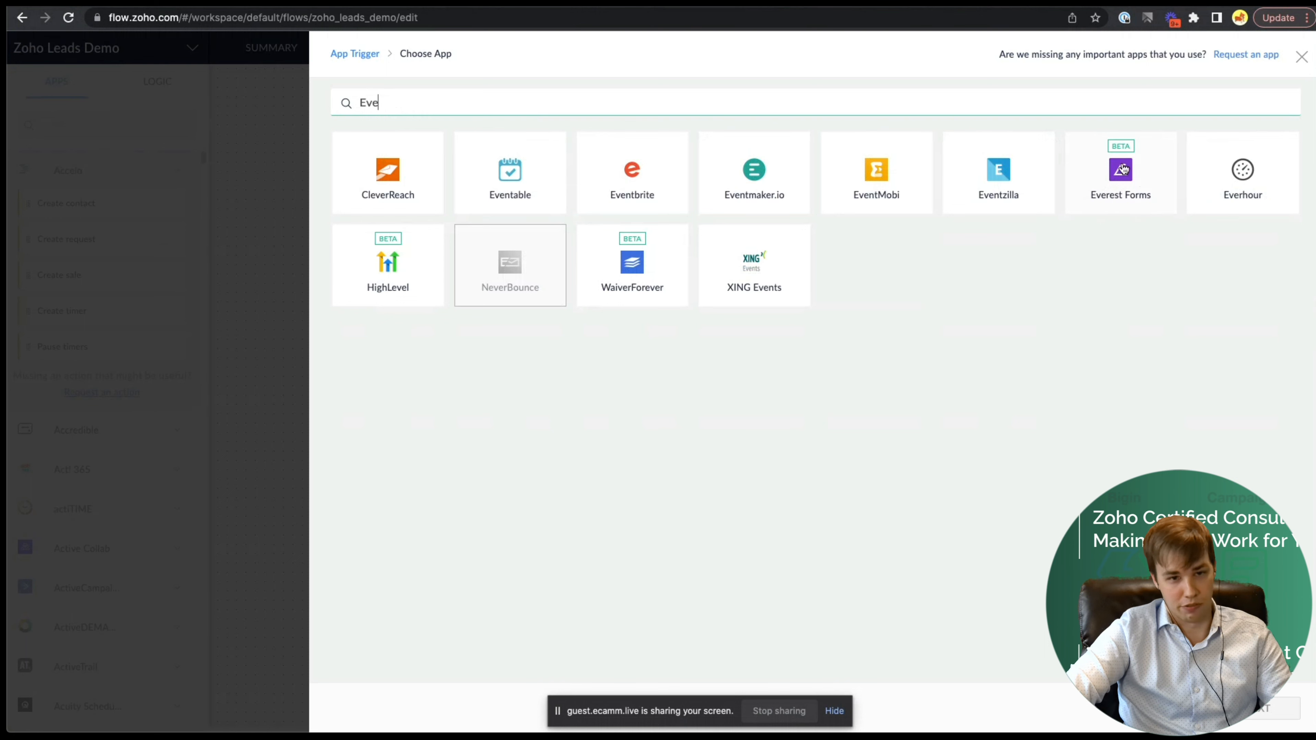
left_click(1127, 177)
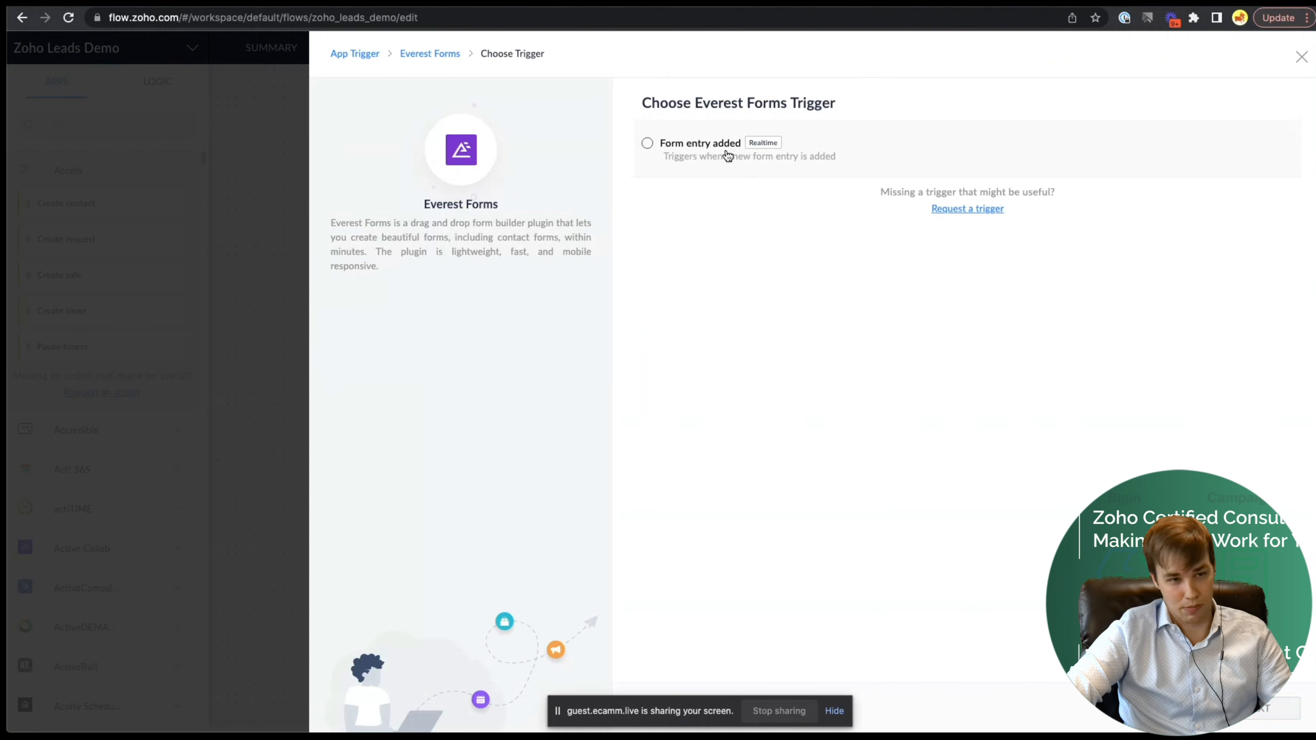
left_click(649, 144)
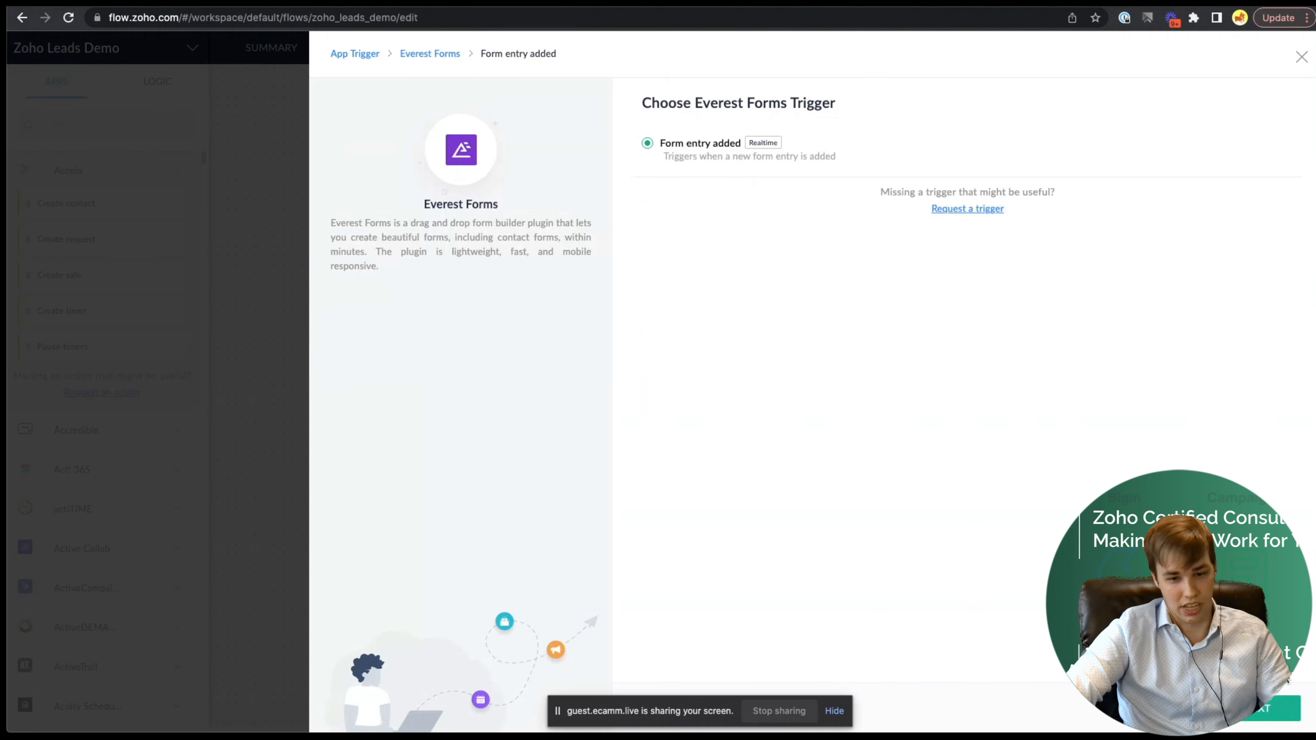
left_click(1268, 711)
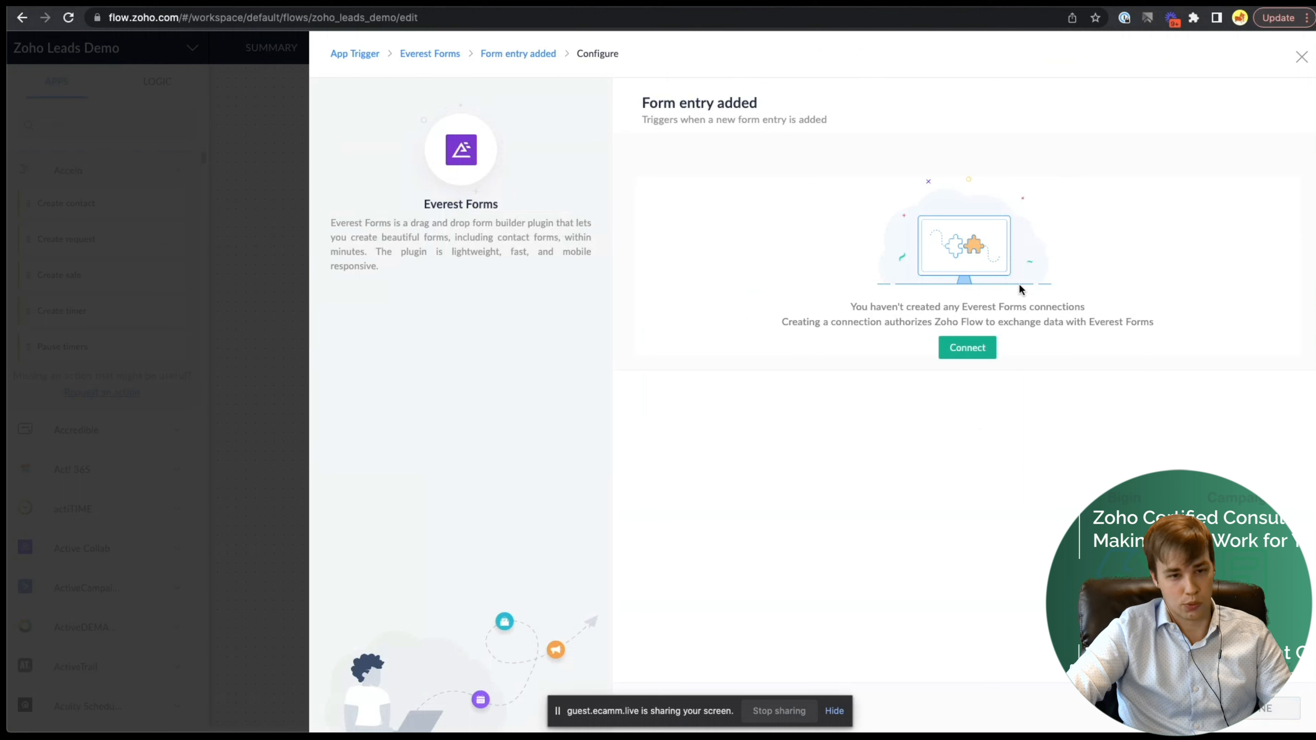
- Start an Everest Forms connection named 'Main Wordpress Site' with the copied API key pasted in
left_click(968, 348)
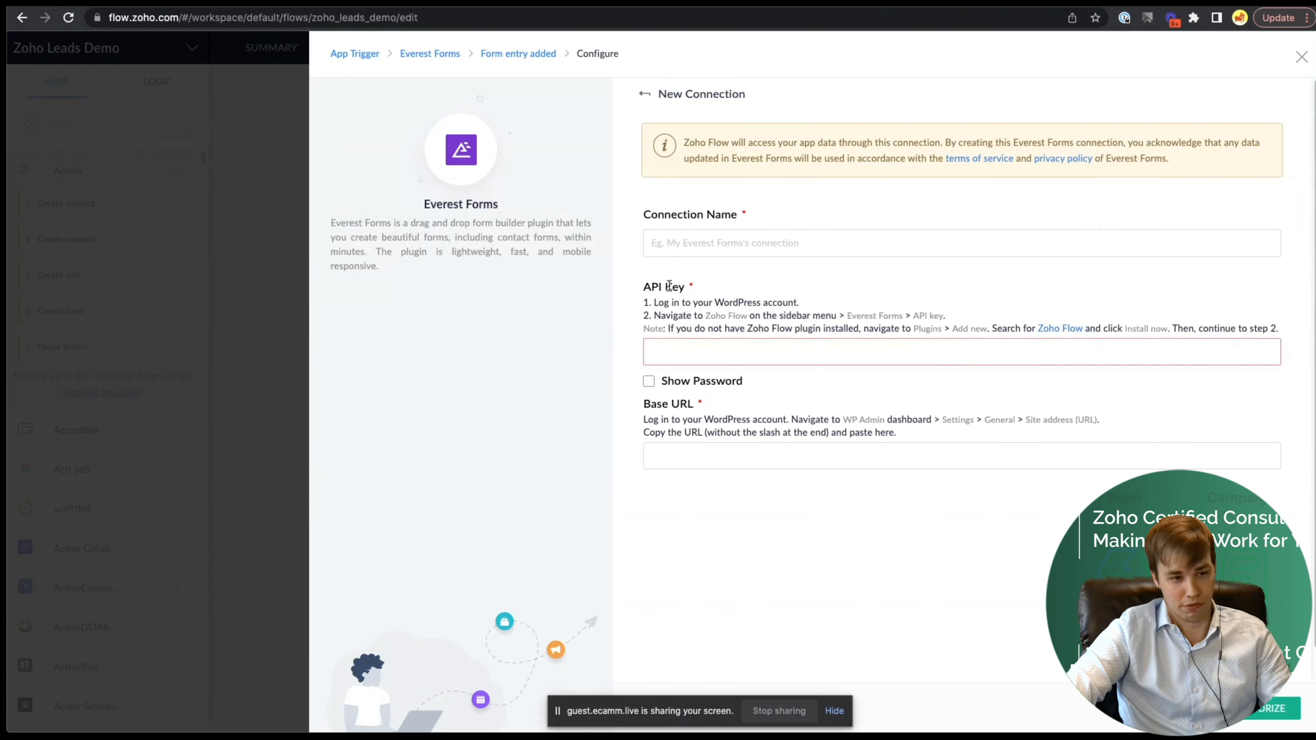
left_click(726, 355)
key("super+v")
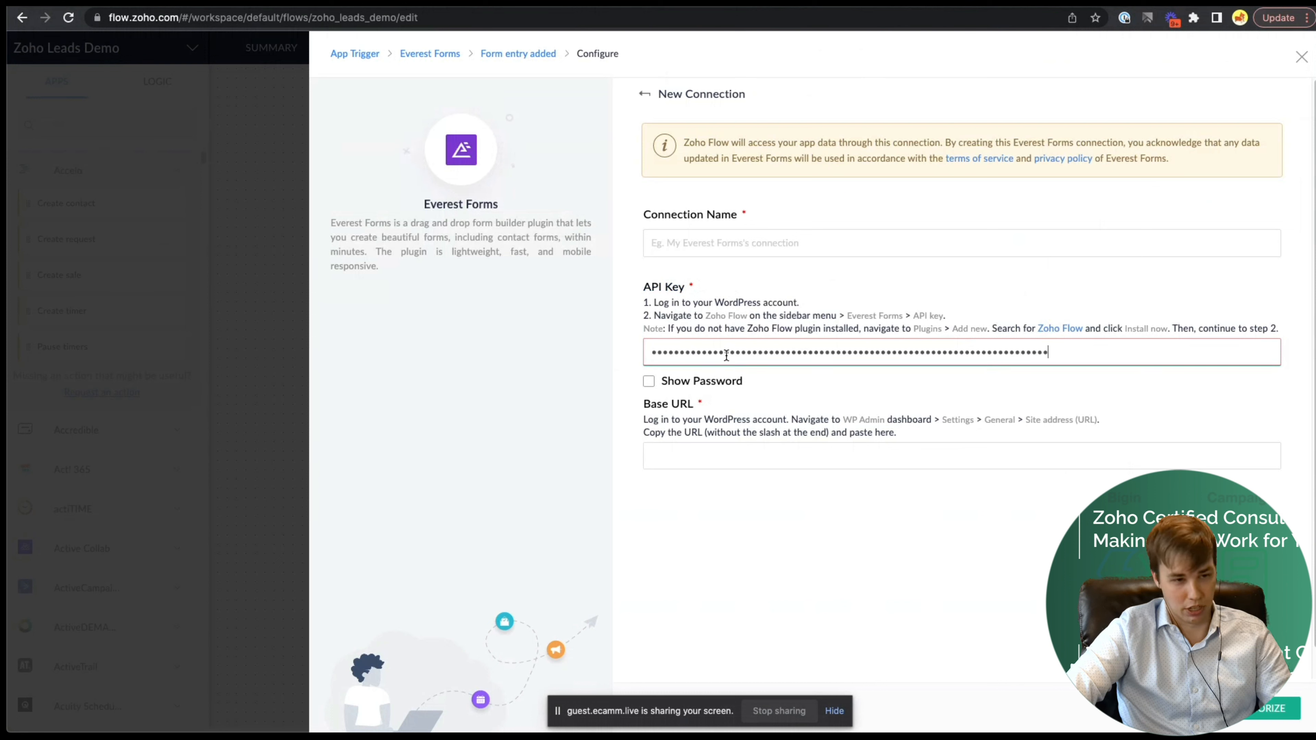
left_click(700, 246)
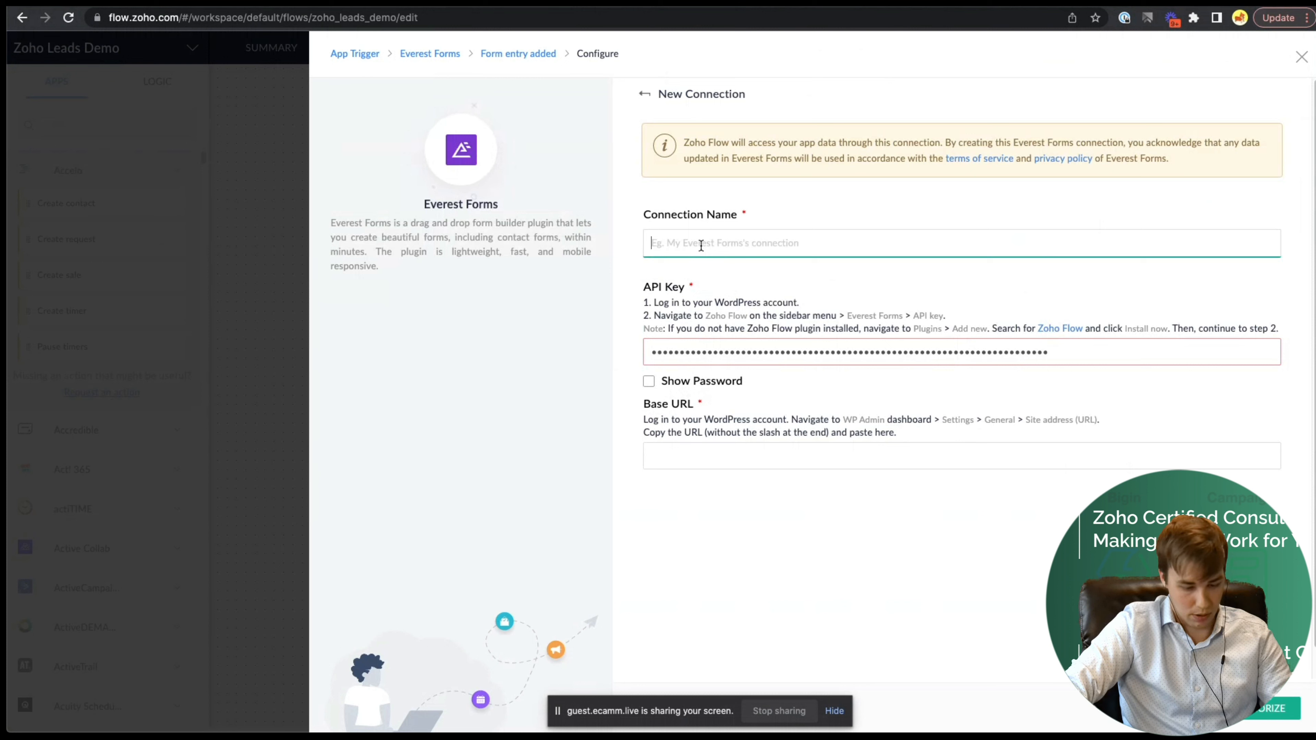
type("Main Wordp")
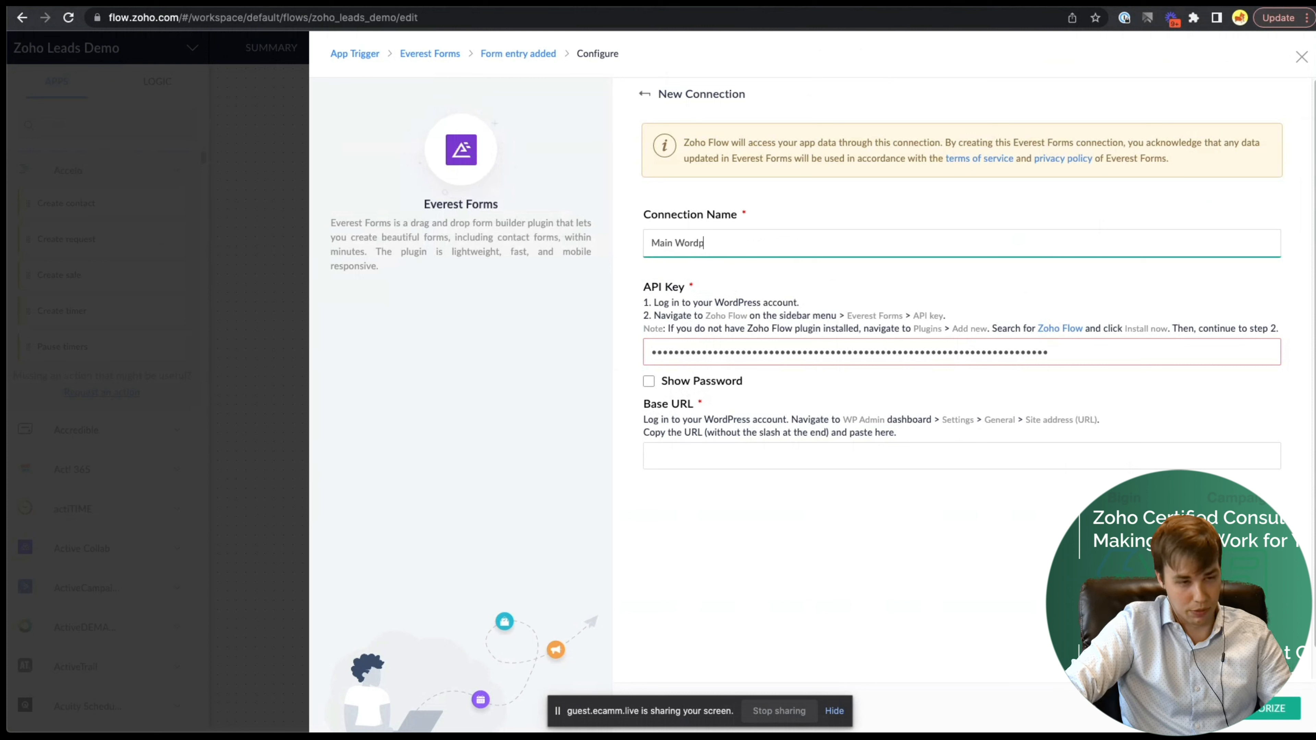
type("ress Site")
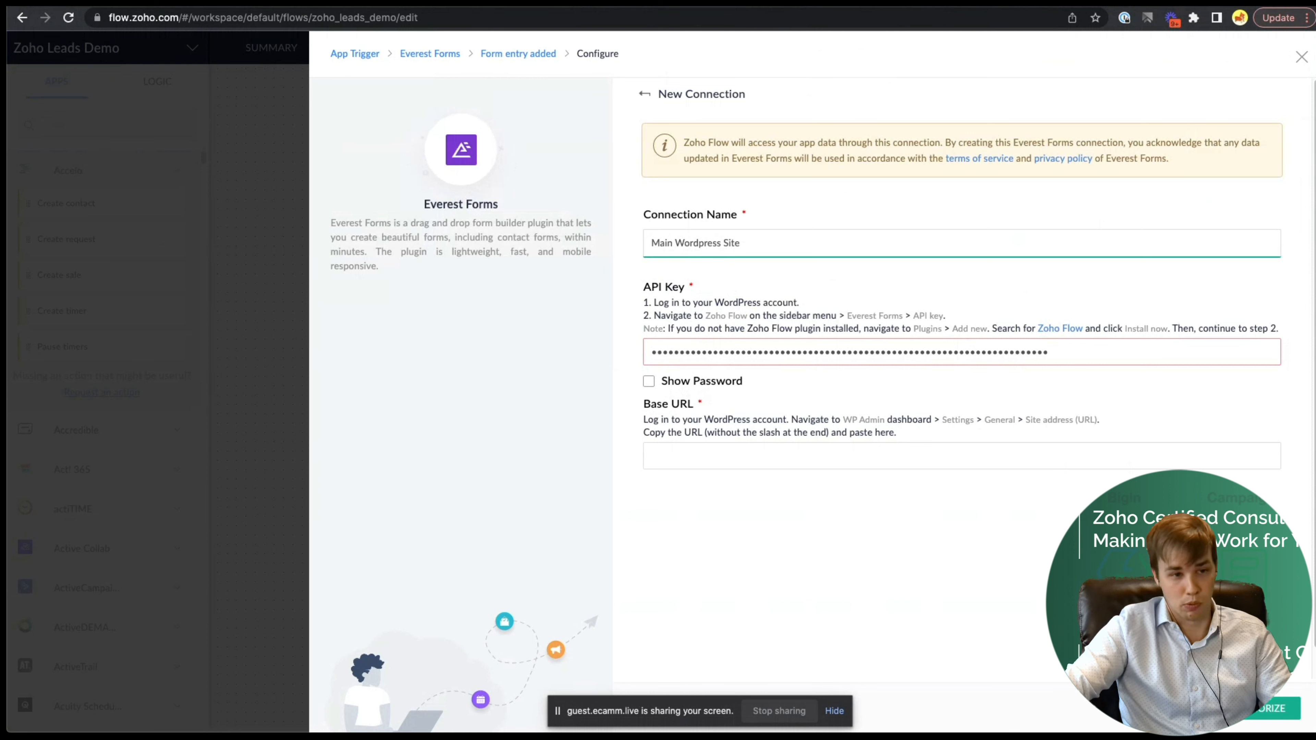
left_click_drag(771, 237, 636, 235)
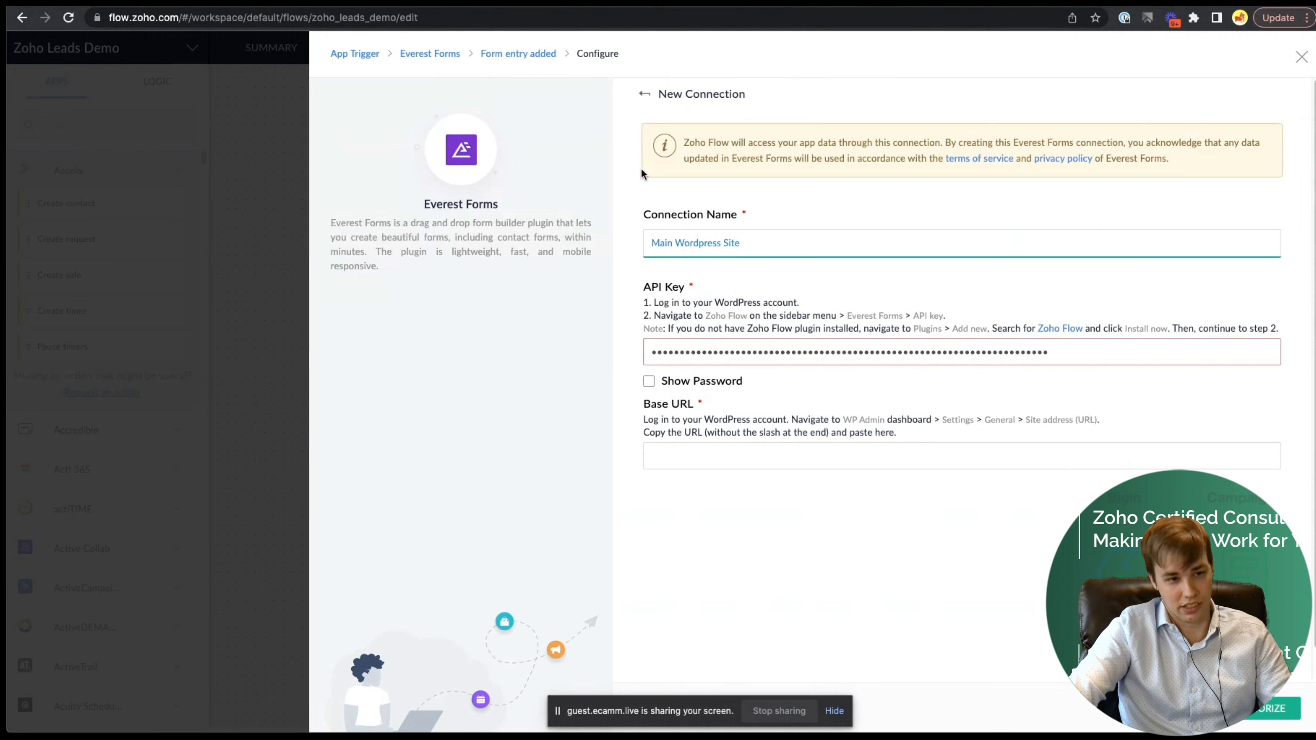
left_click(665, 543)
- Read the Base URL instructions, then head to WordPress admin to fetch the site address
left_click_drag(643, 404, 688, 404)
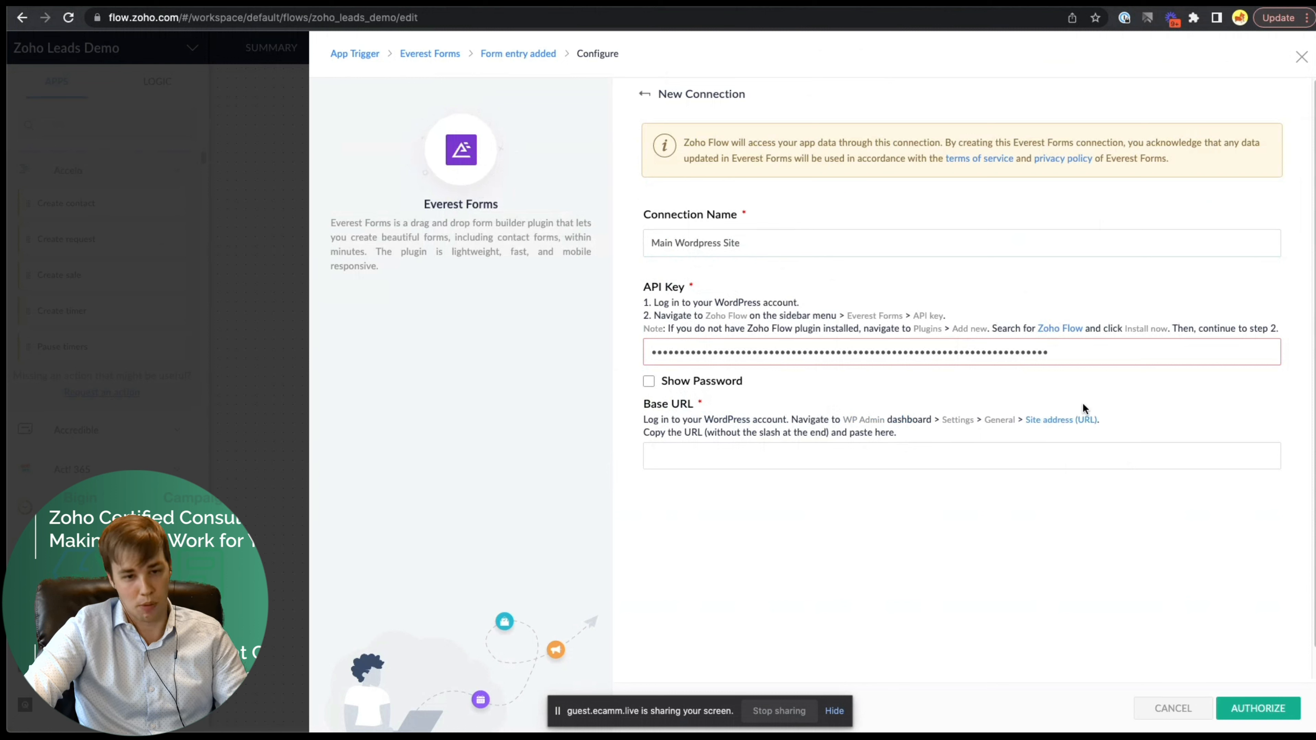
left_click(896, 458)
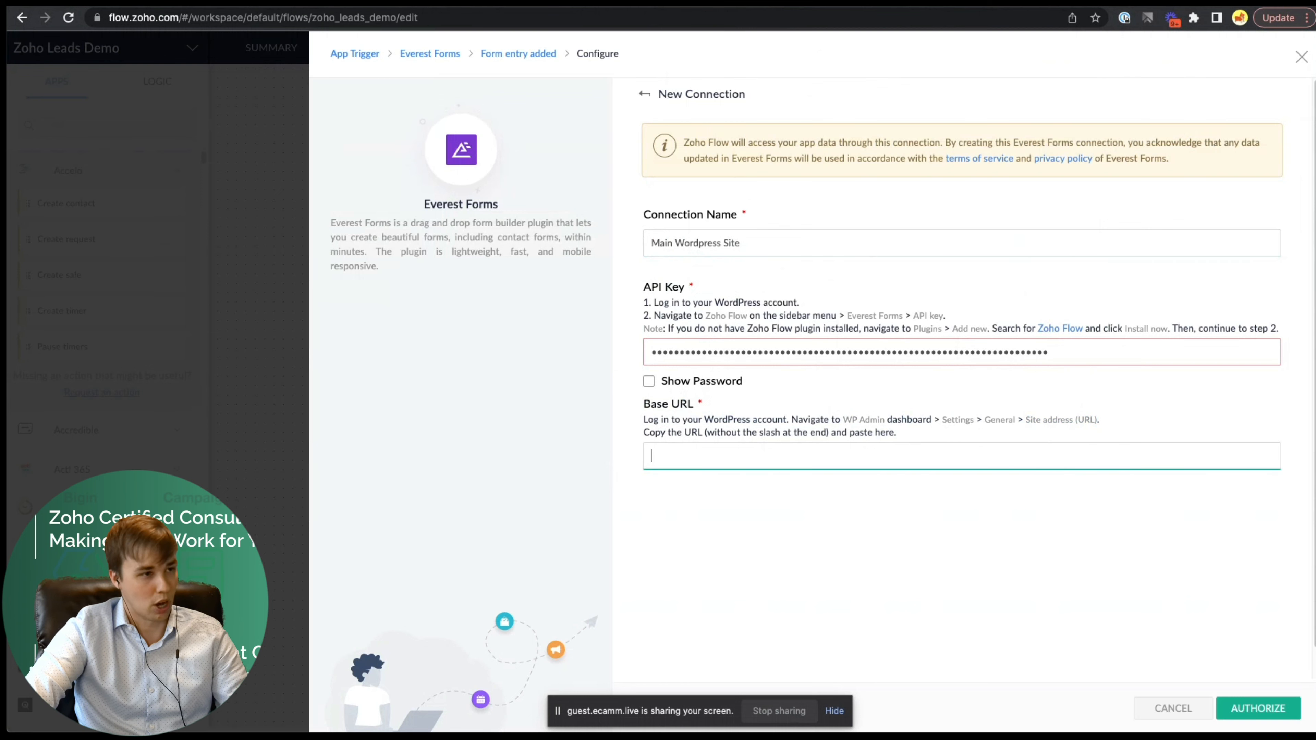
key("ctrl+Tab")
key("ctrl+Tab")
key("ctrl+Tab")
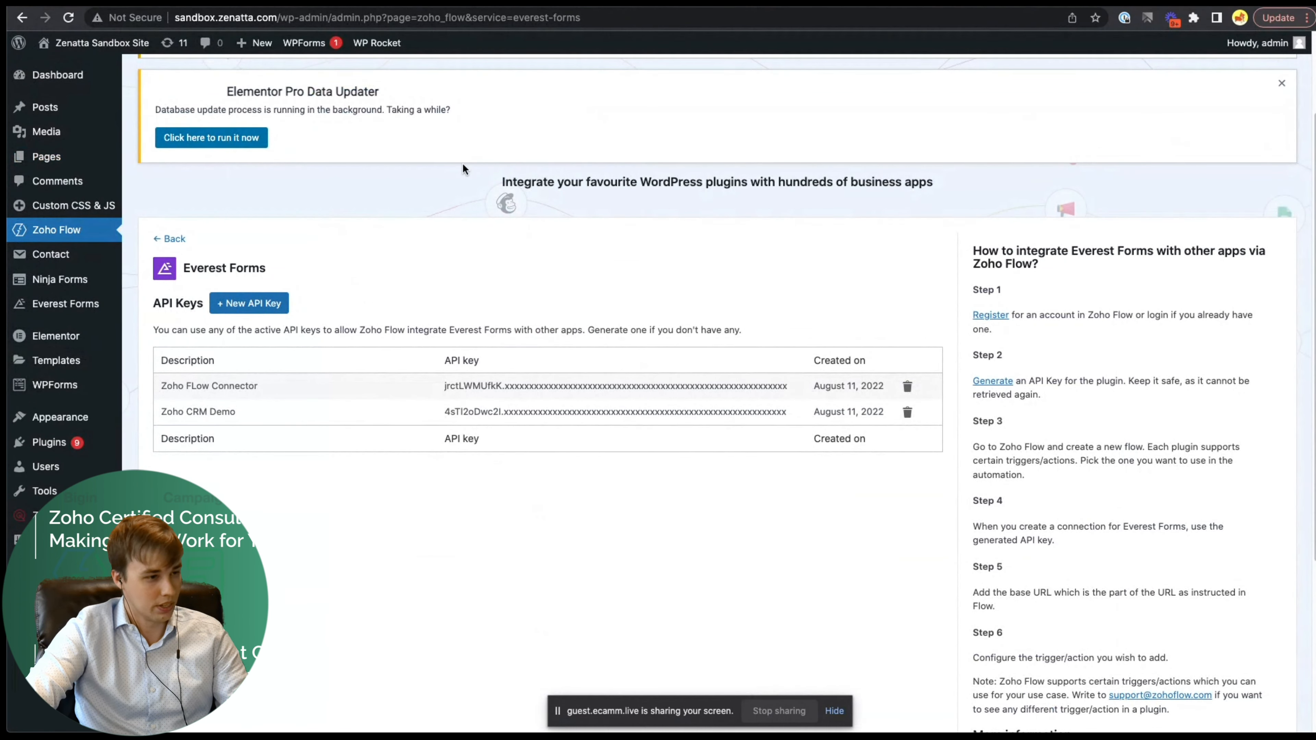
mouse_move(60, 415)
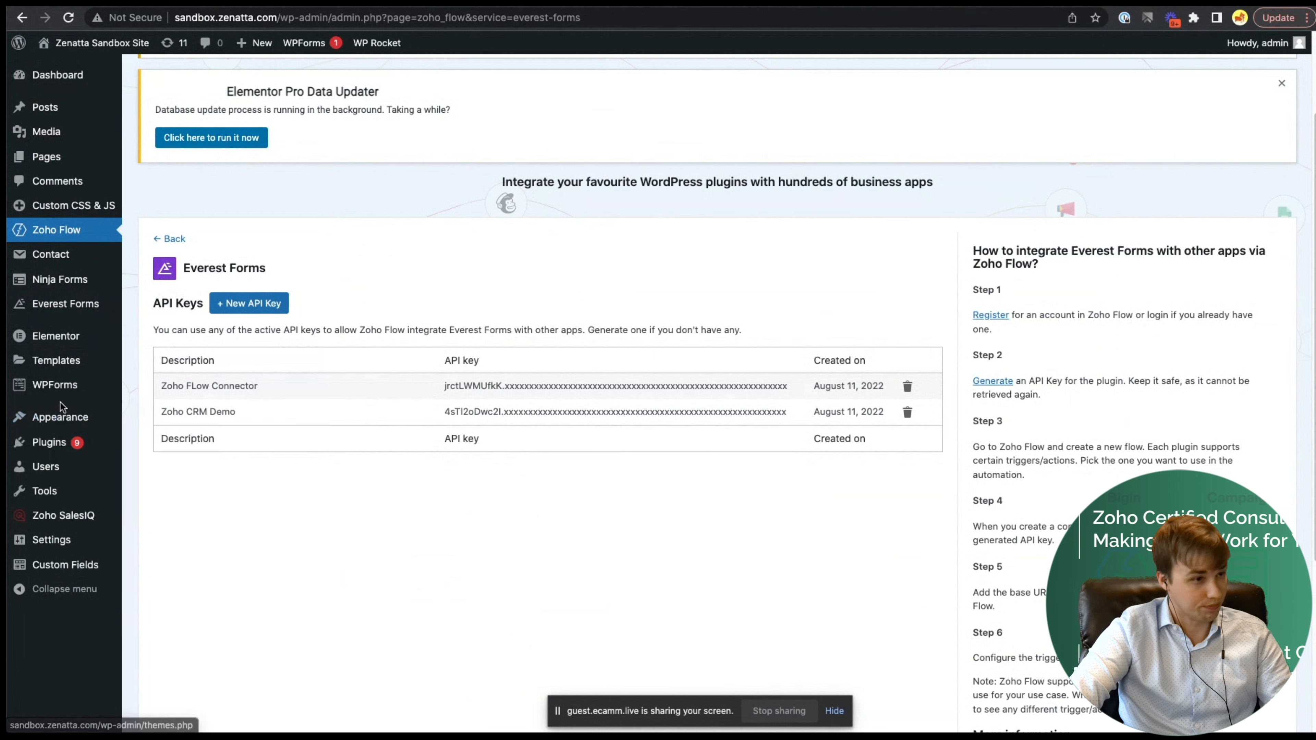
mouse_move(61, 539)
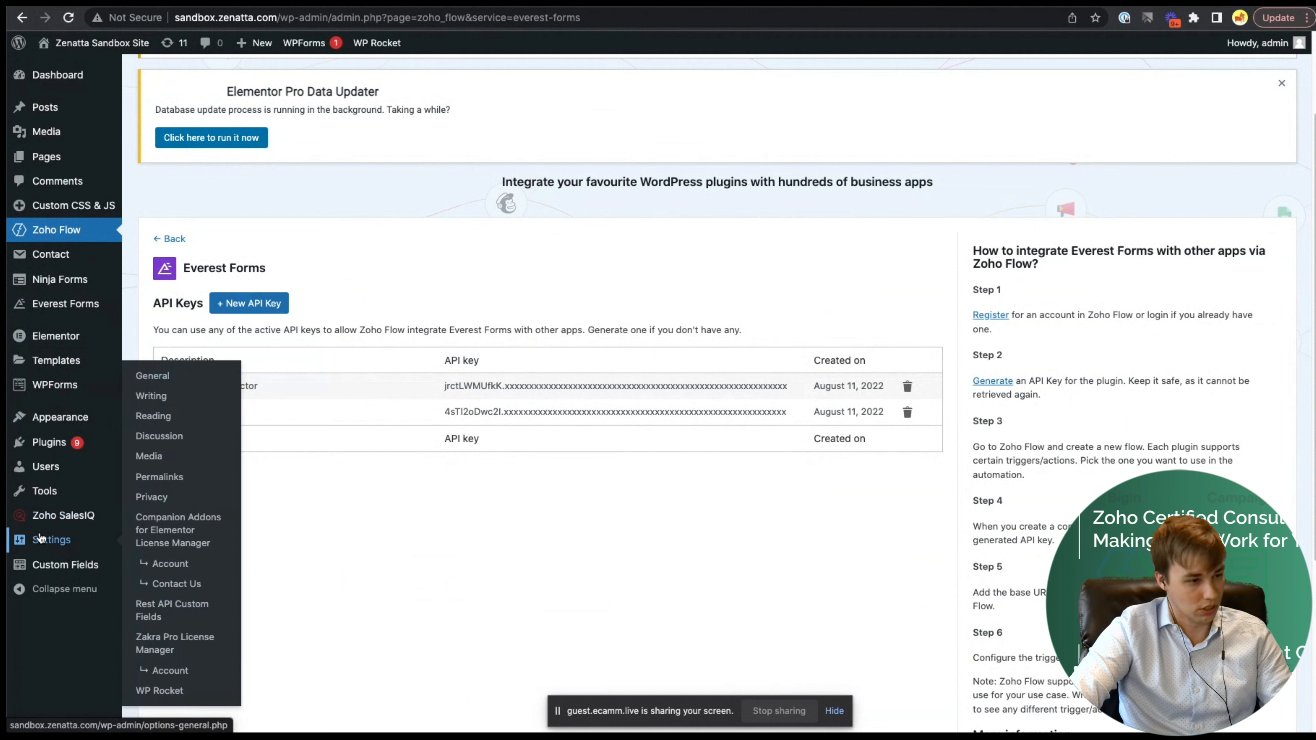
left_click(149, 379)
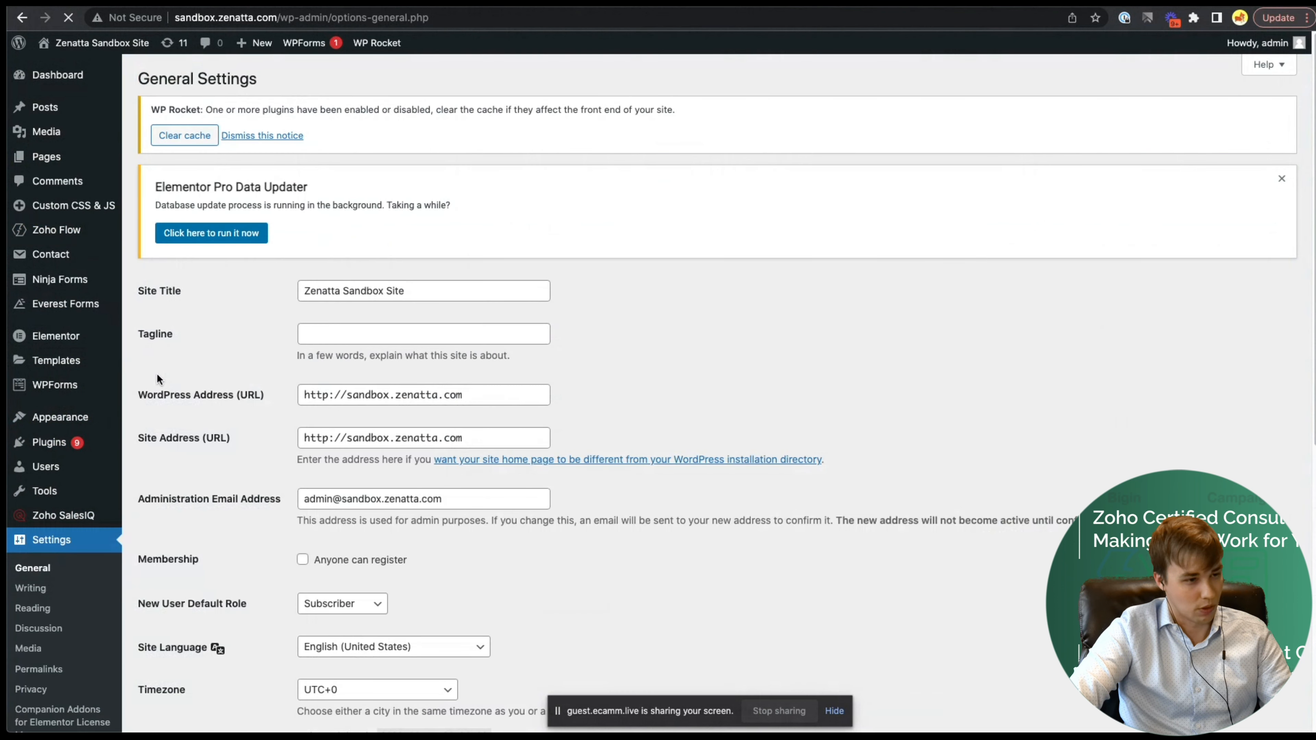
scroll(224, 416, "down", 1)
left_click_drag(136, 420, 215, 421)
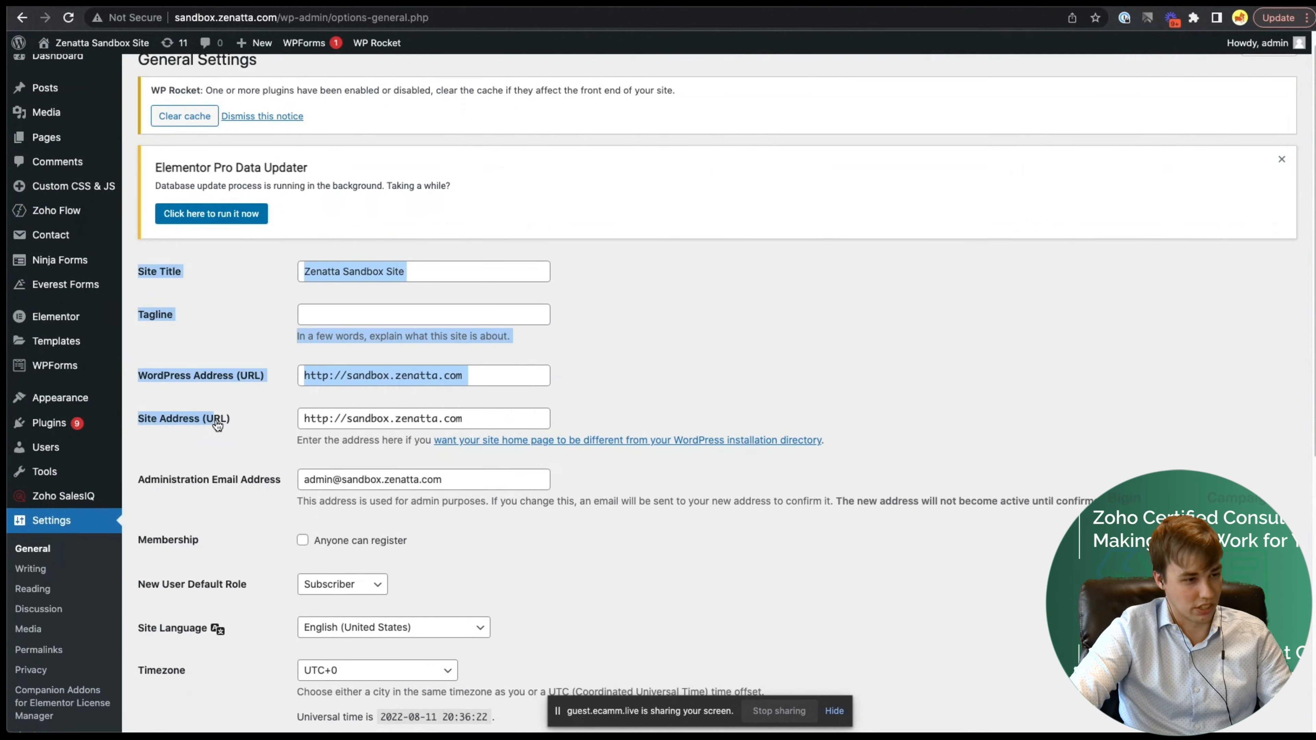
left_click_drag(496, 420, 293, 419)
key("ctrl+c")
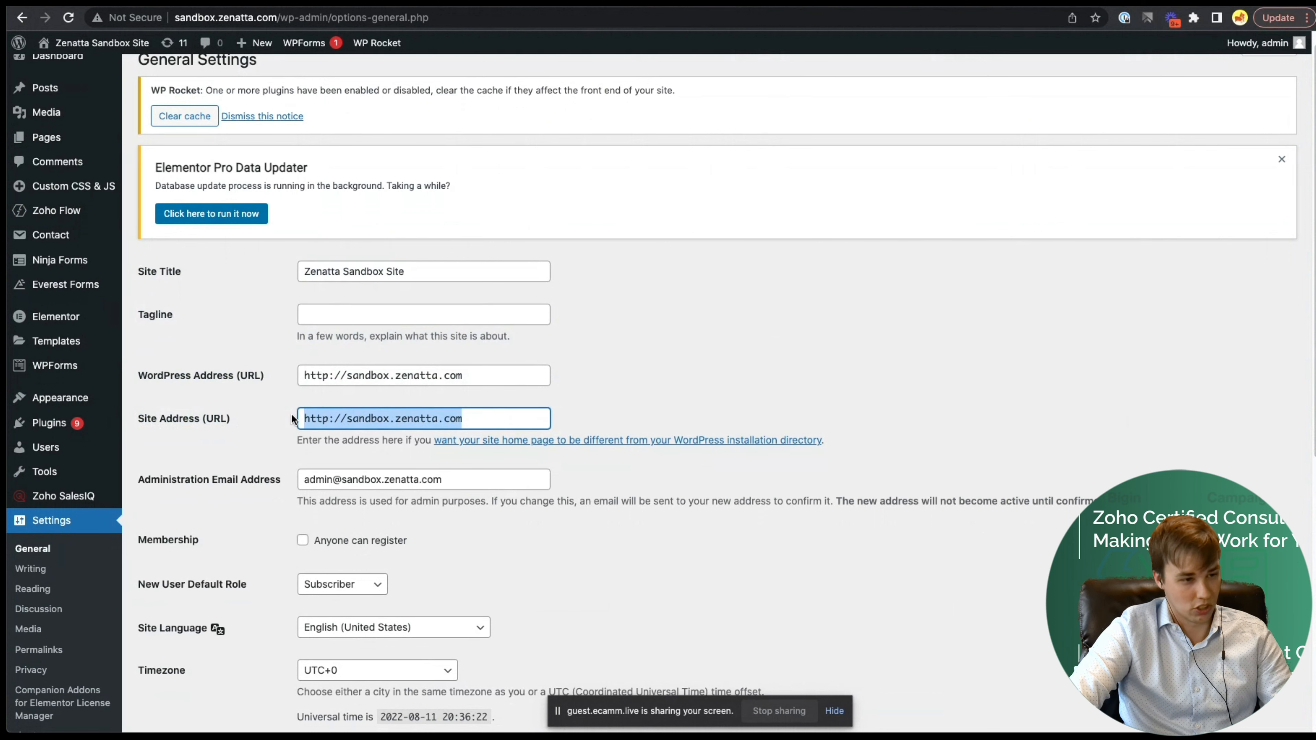
key("ctrl+Tab")
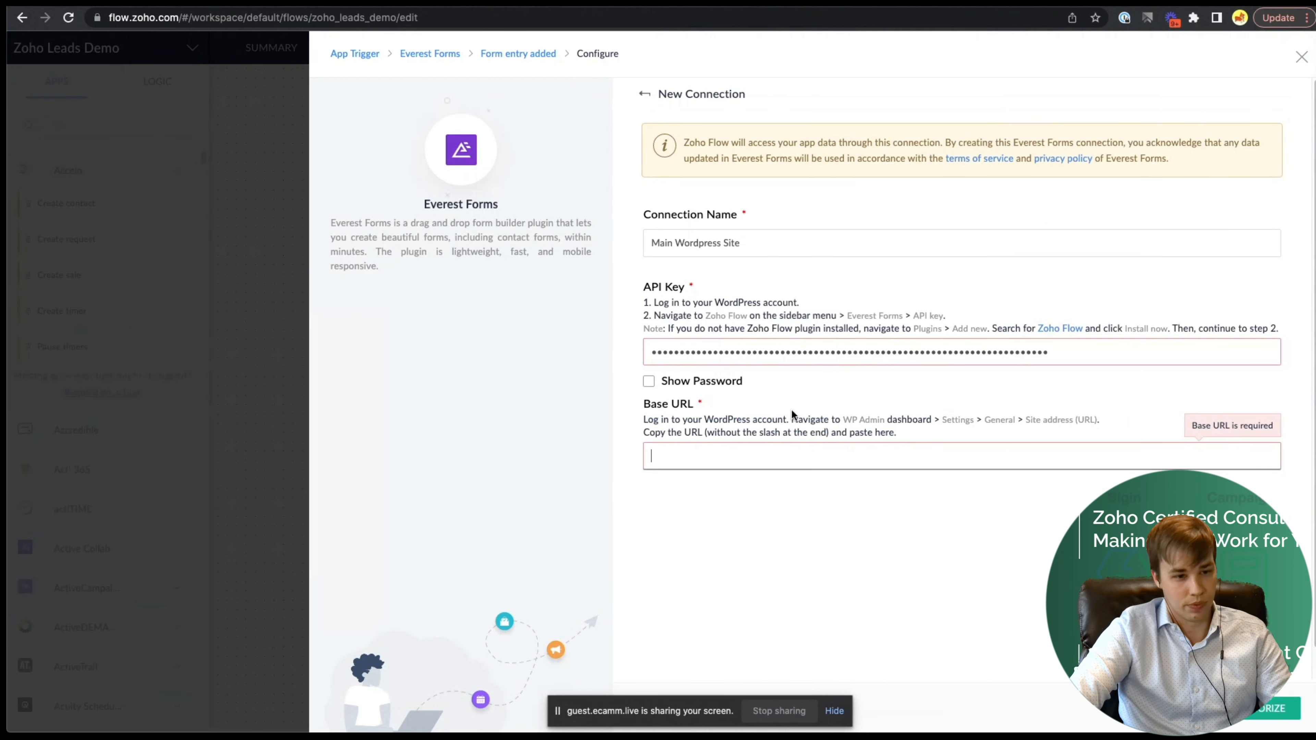
- Authorize the connection with the pasted Base URL and choose 'Contact Form - 40' as the trigger form
key("ctrl+v")
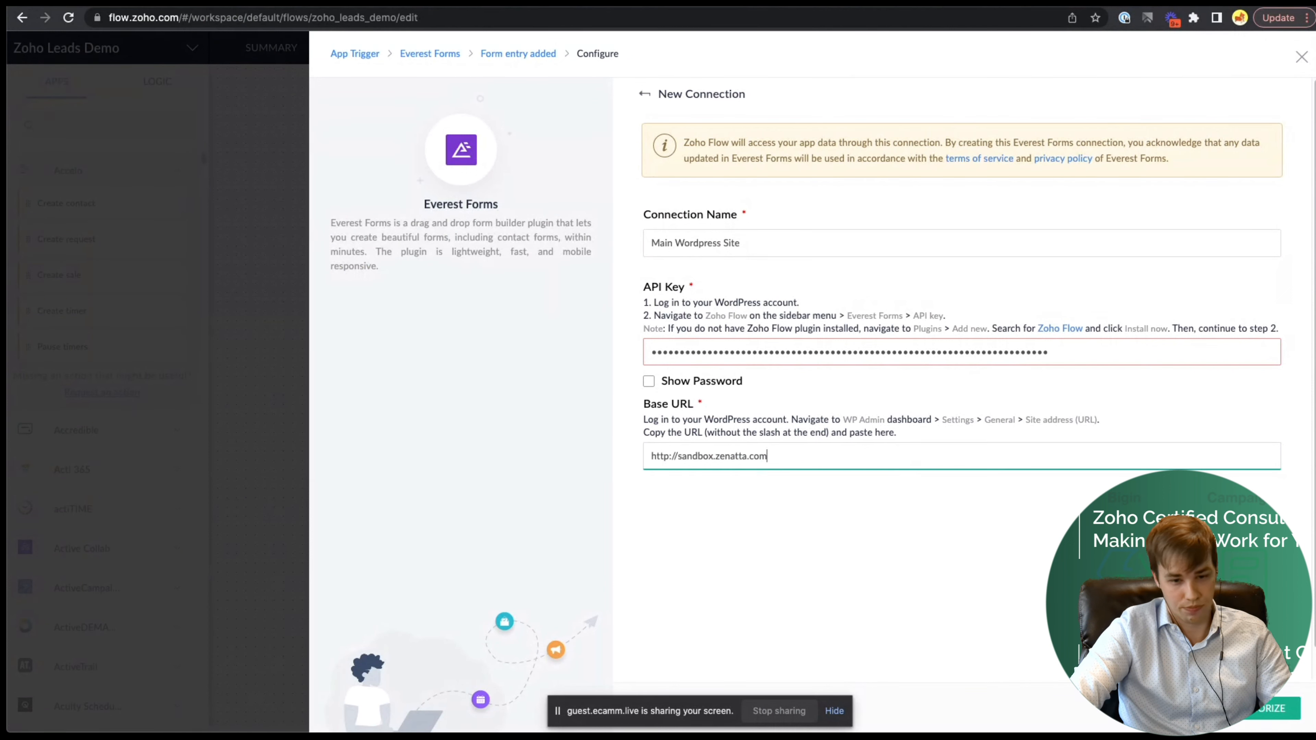
left_click(1265, 707)
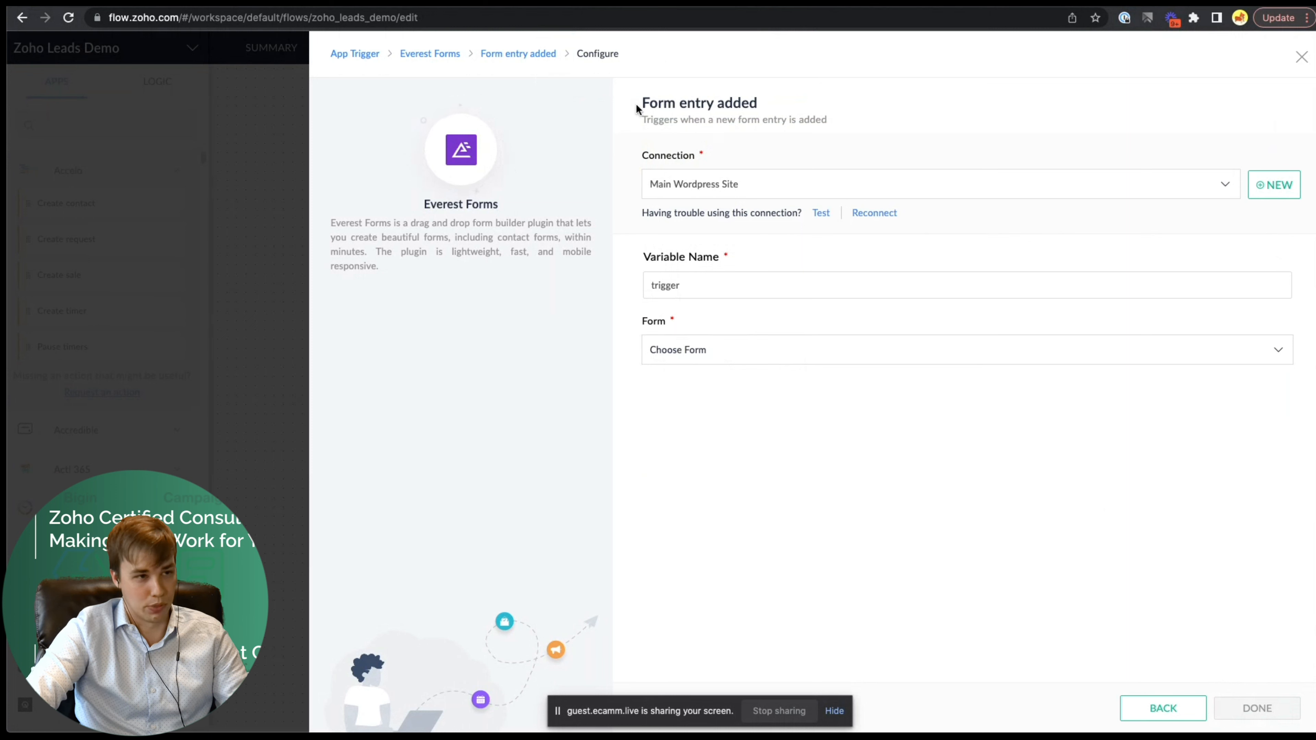
left_click(743, 355)
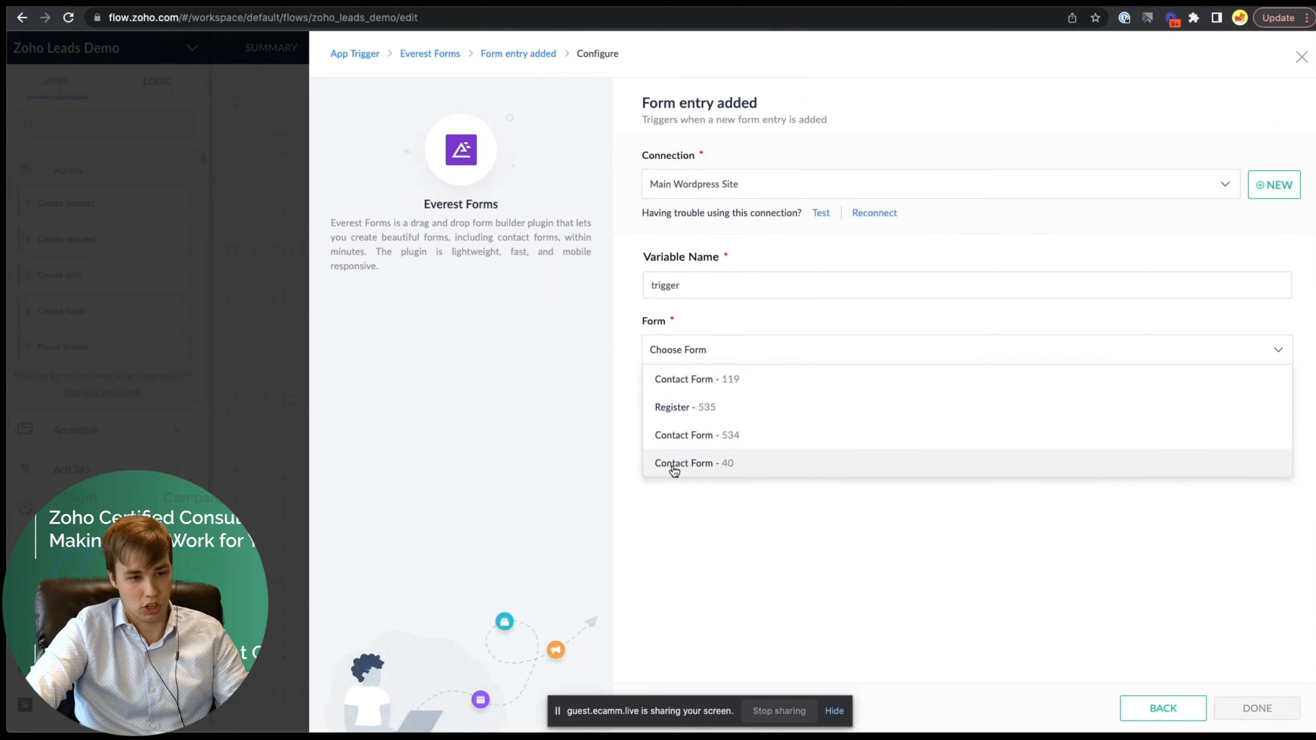
left_click(704, 466)
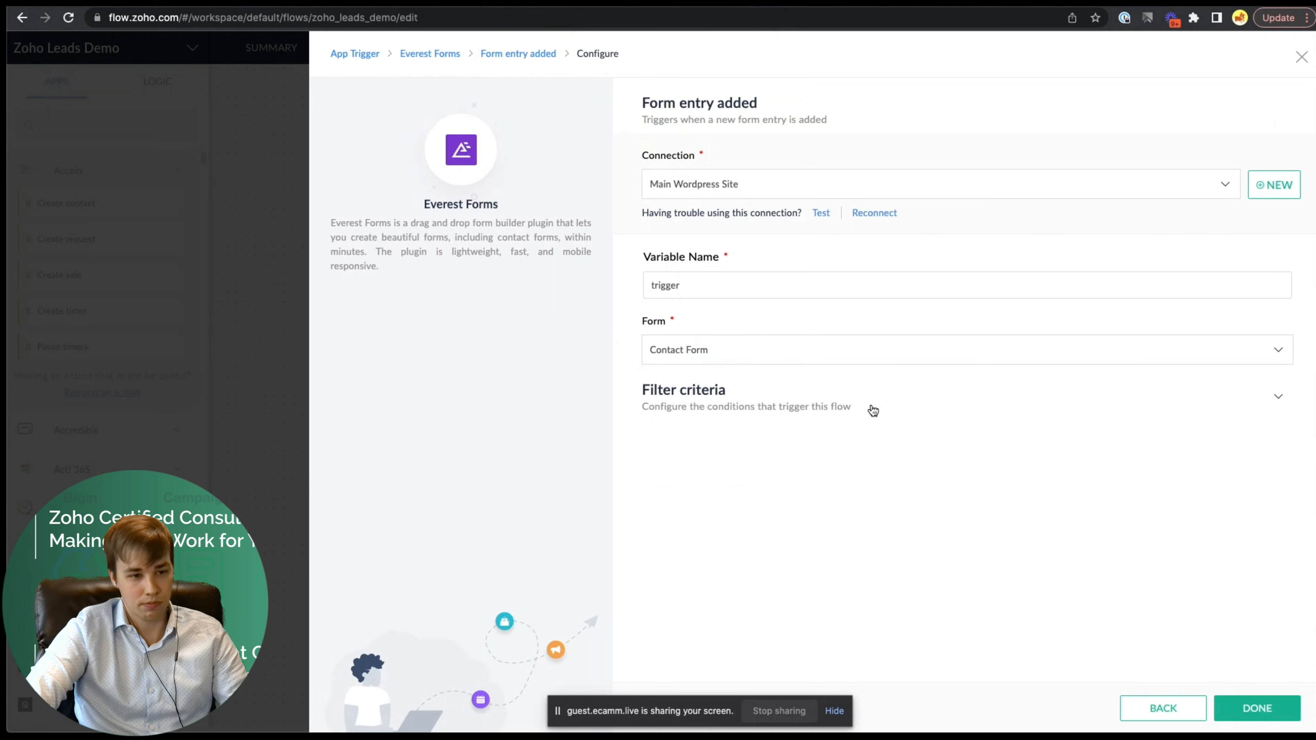
- Leave the filter criteria empty and save the trigger settings
left_click(751, 404)
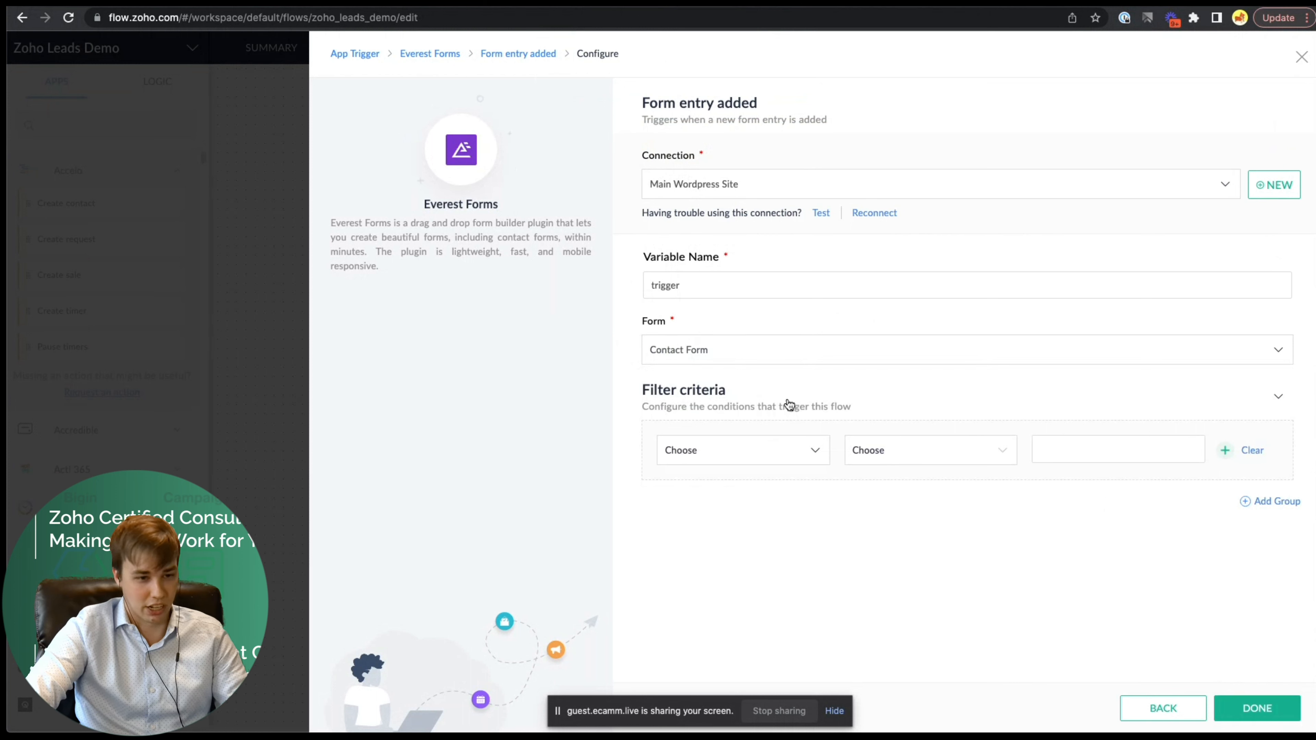
left_click(787, 458)
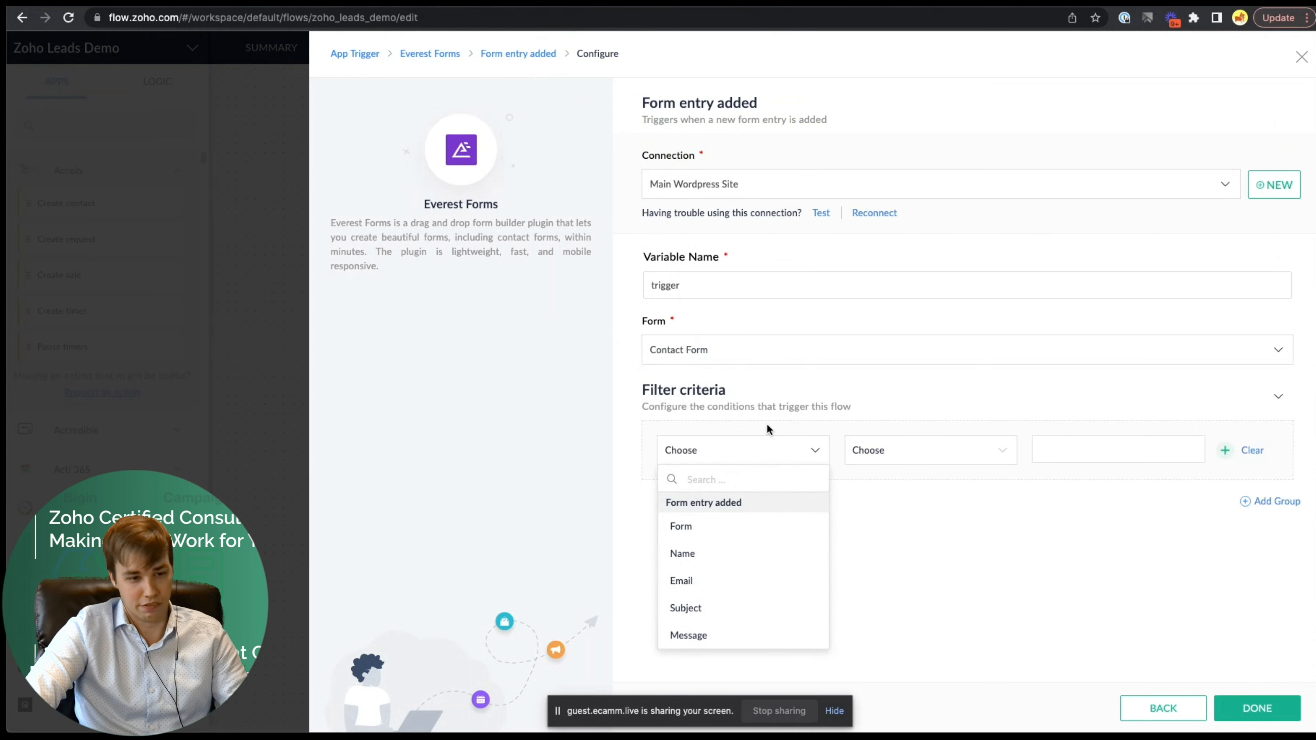
left_click(797, 407)
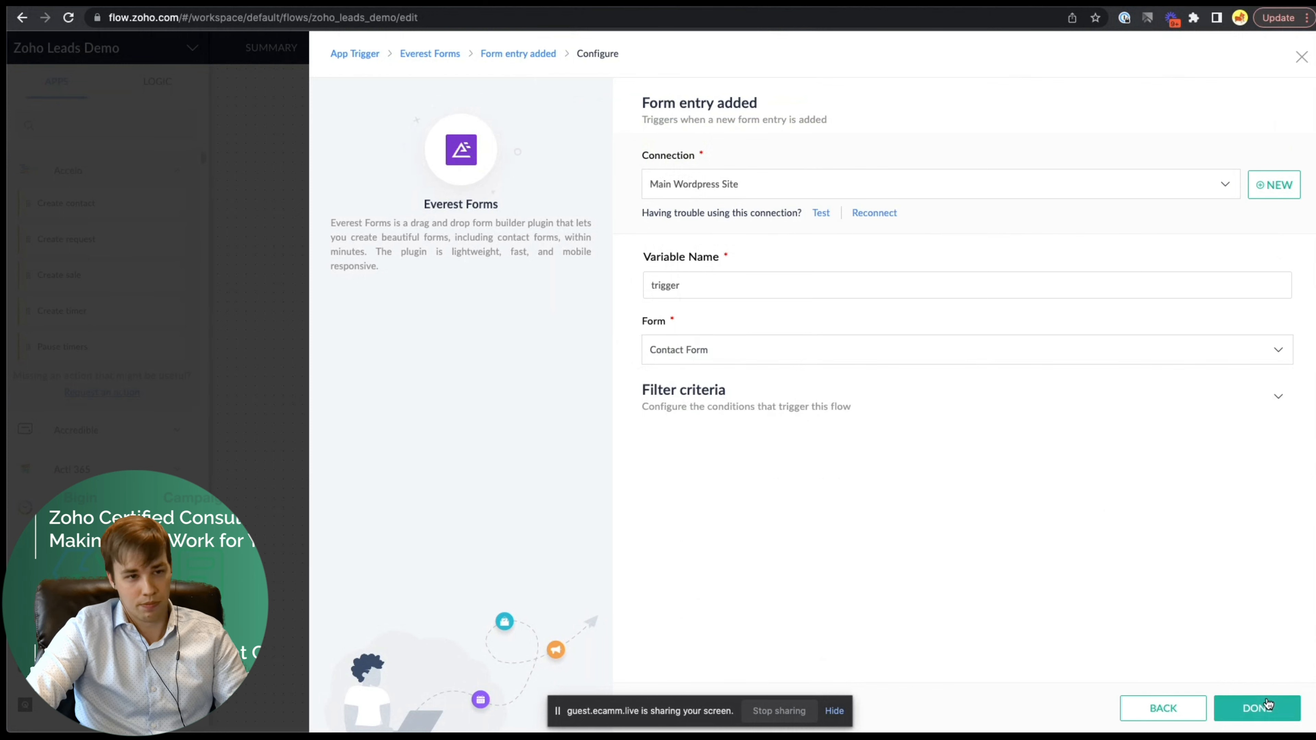
left_click(1280, 713)
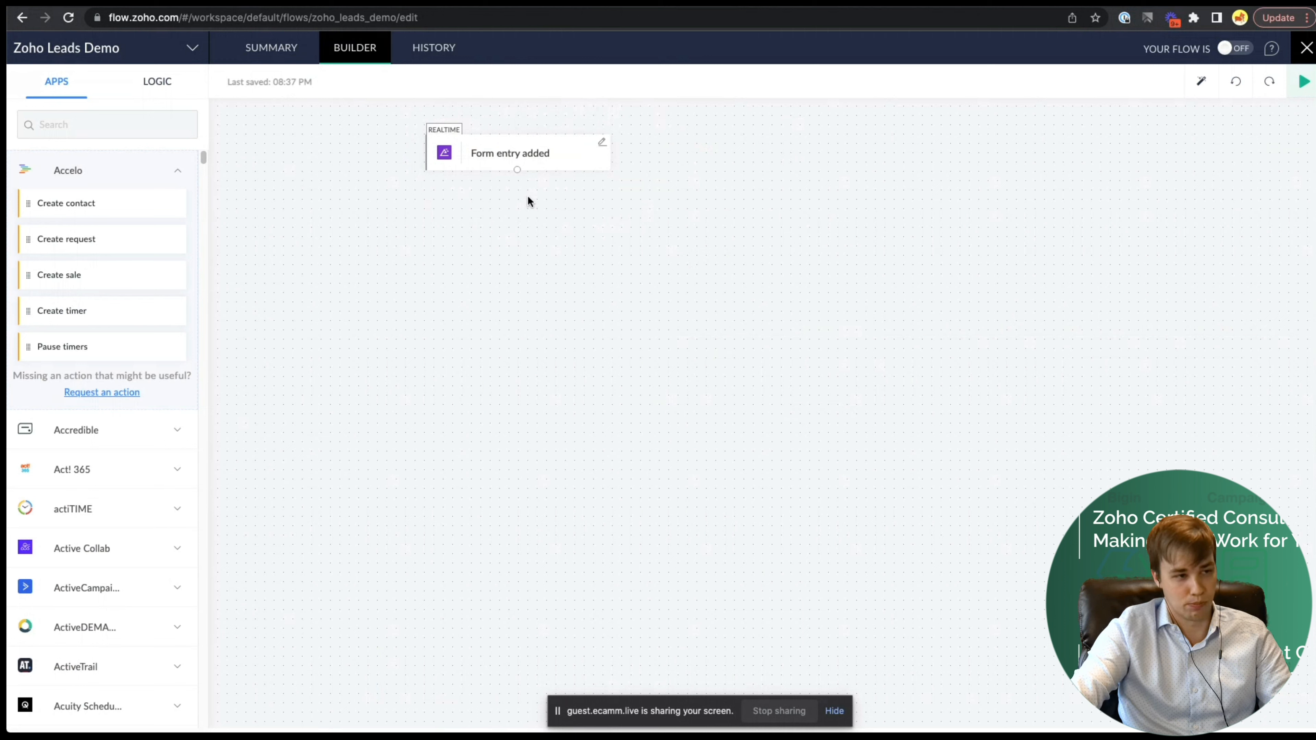
- Find Zoho CRM in the apps list and drop its 'Create or update lead' action below the trigger
left_click(65, 124)
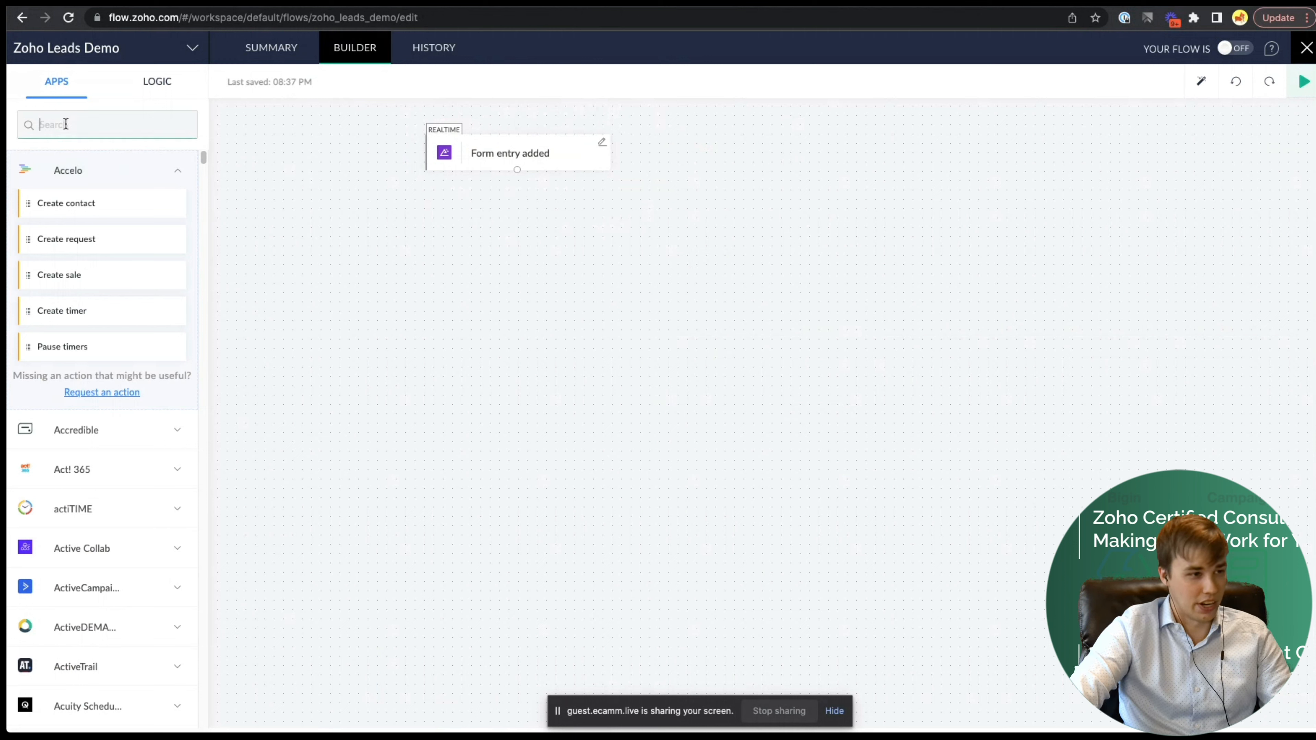
type("Z")
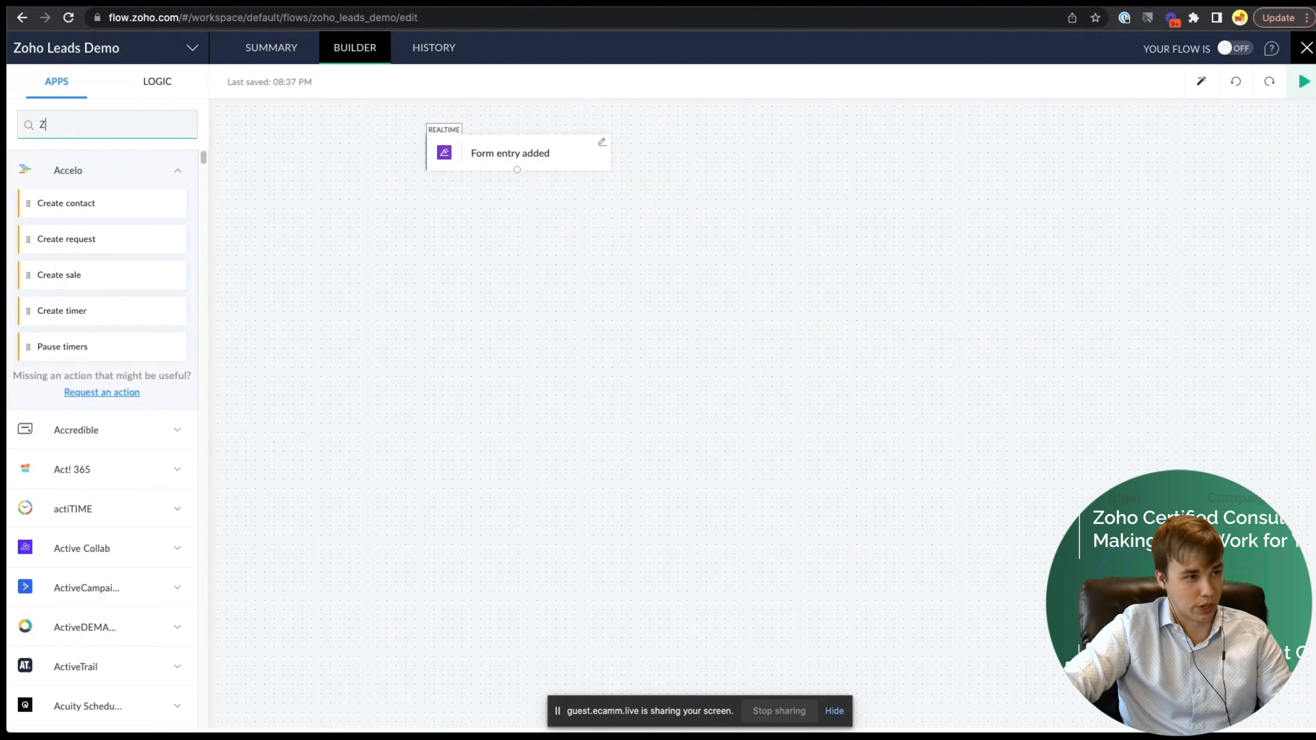
type("oho CRM")
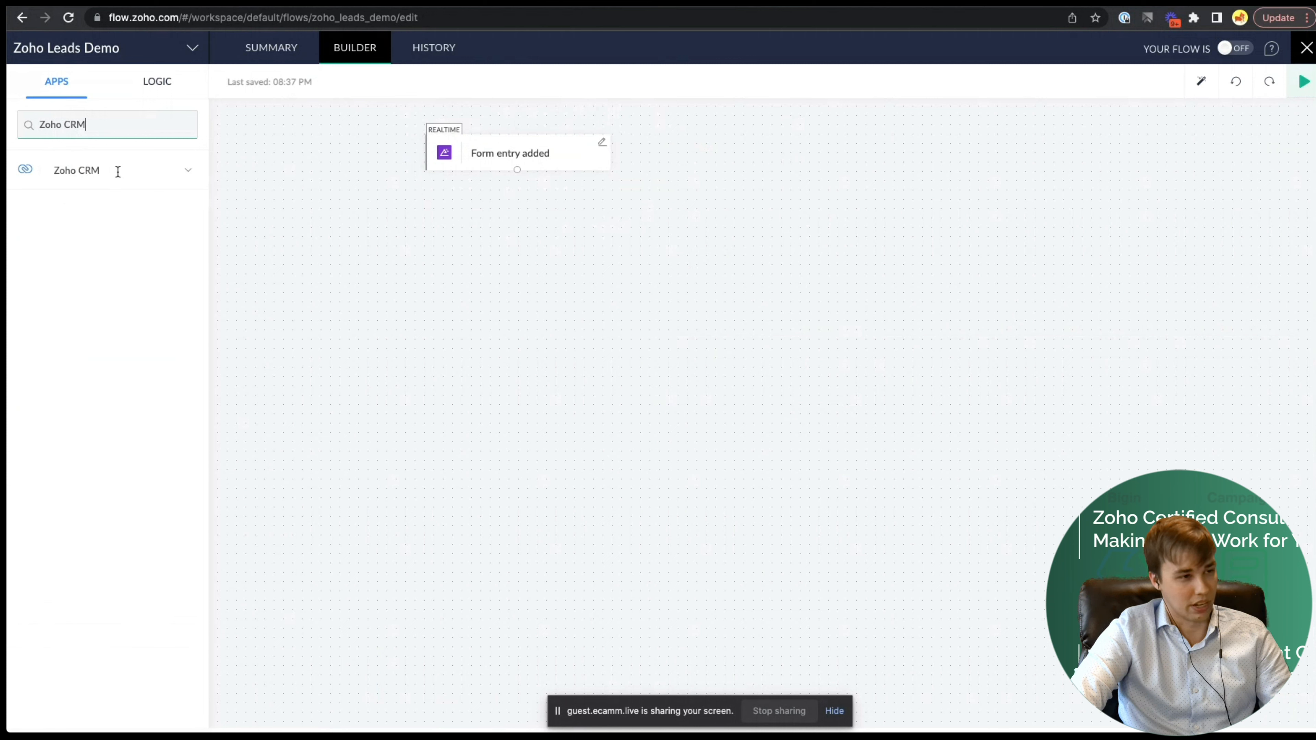
left_click(177, 170)
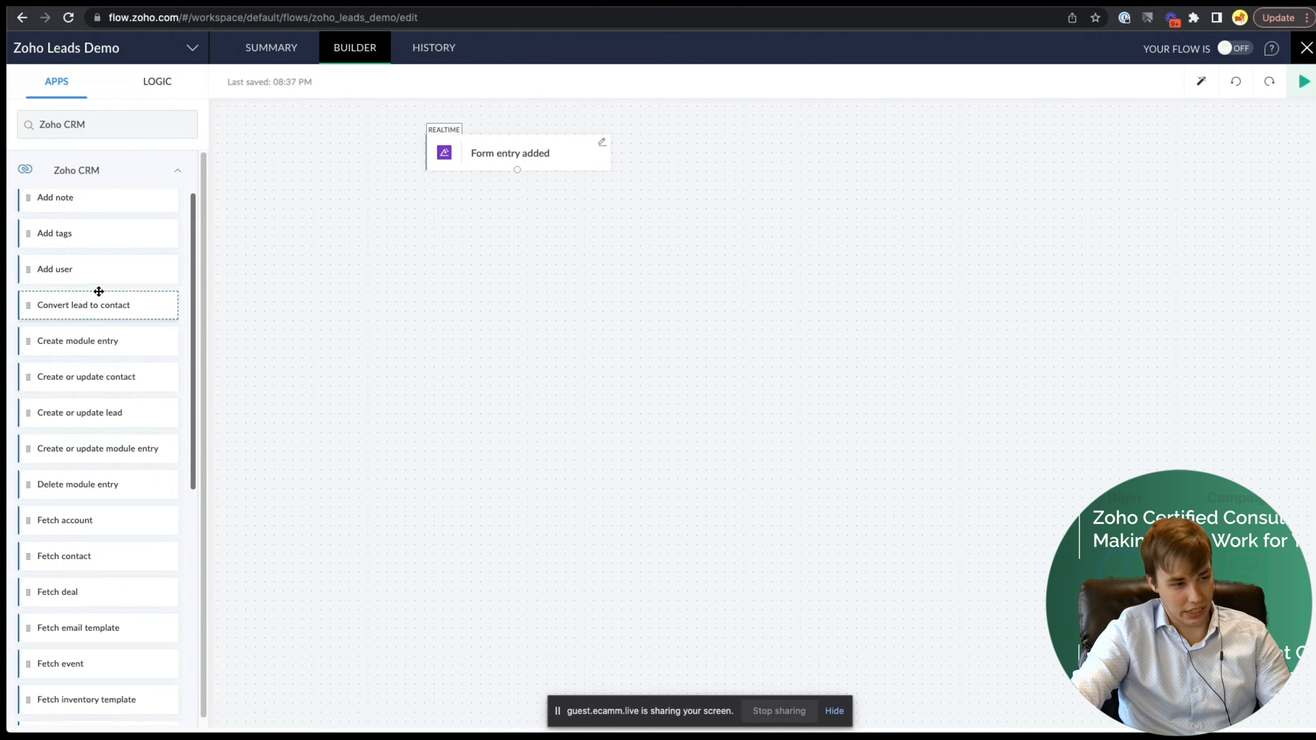
scroll(109, 303, "down", 2)
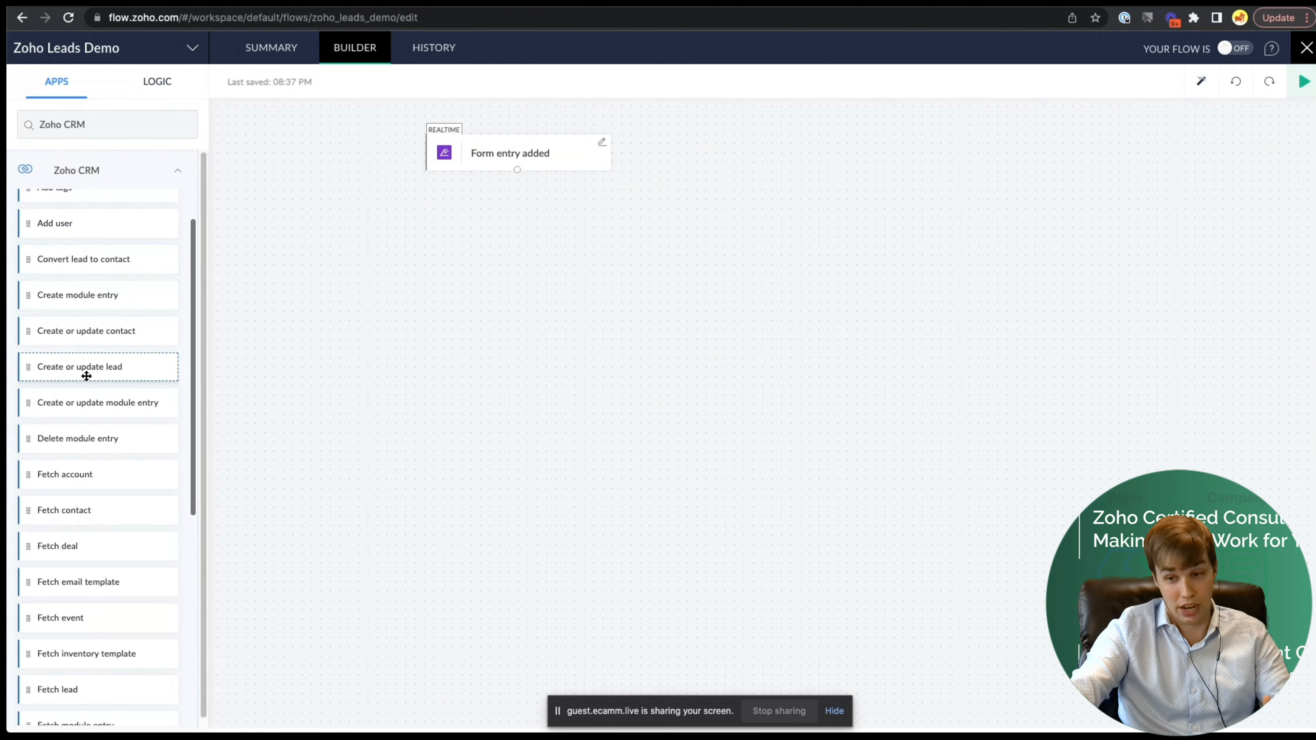
left_click_drag(83, 377, 524, 236)
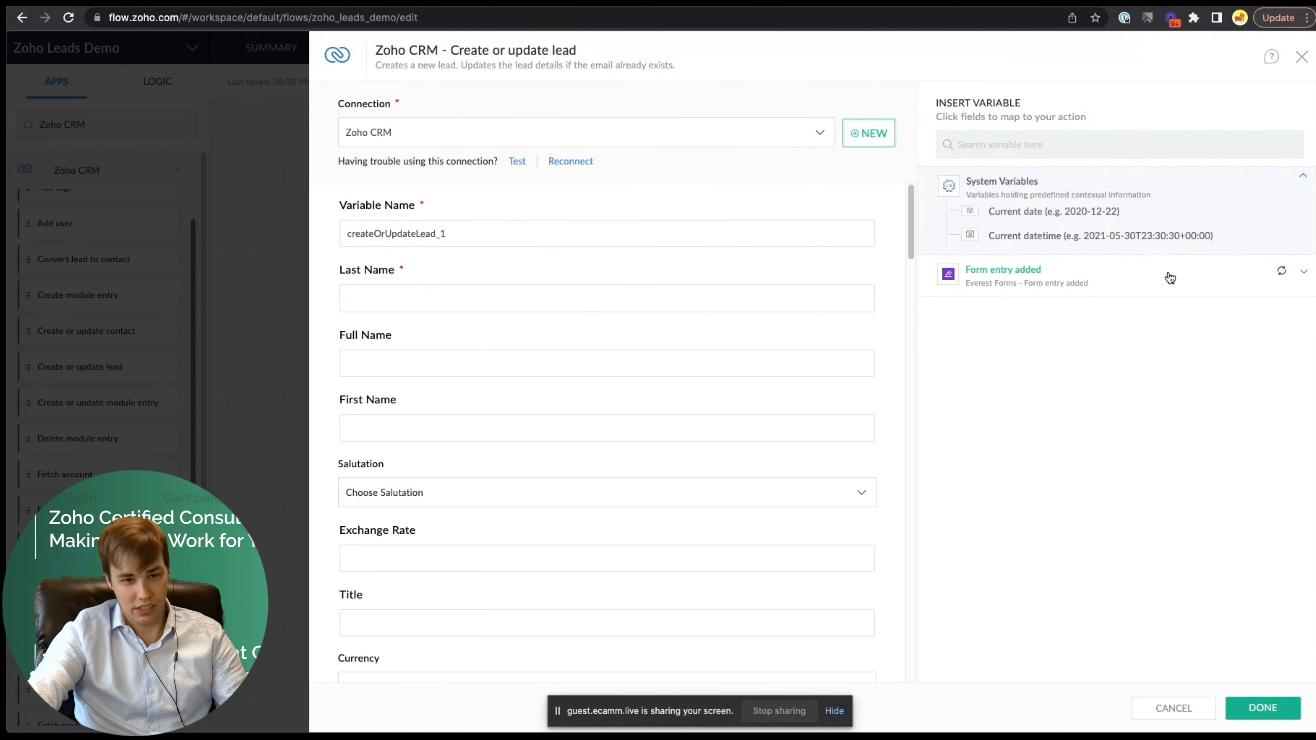
left_click(1167, 276)
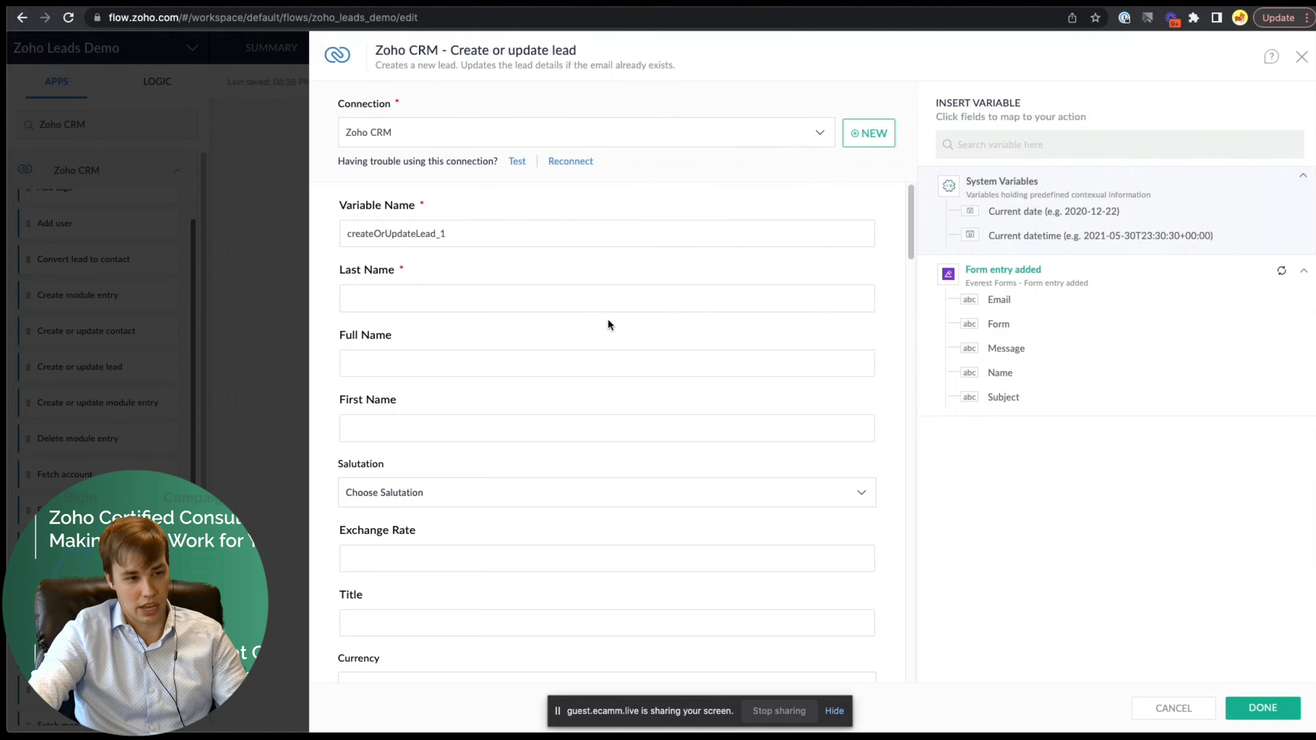
left_click(421, 299)
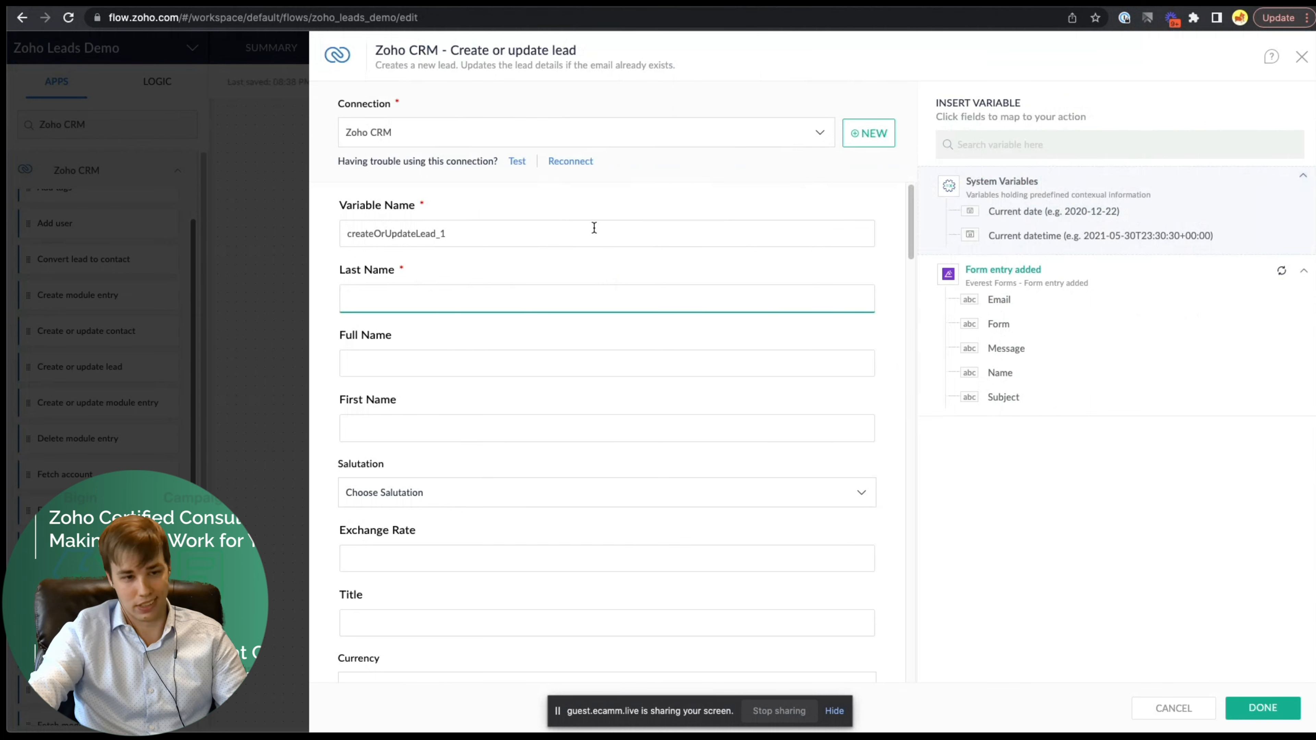
scroll(443, 259, "down", 1)
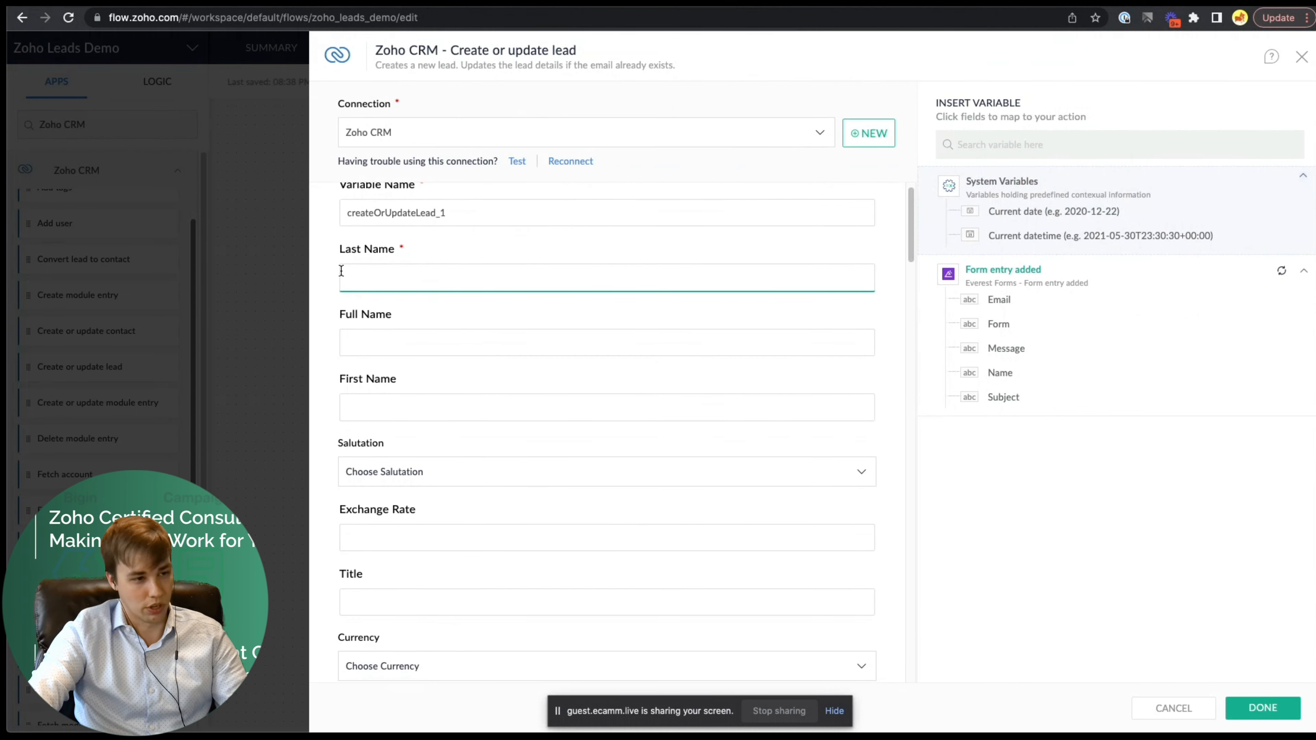
scroll(368, 256, "down", 10)
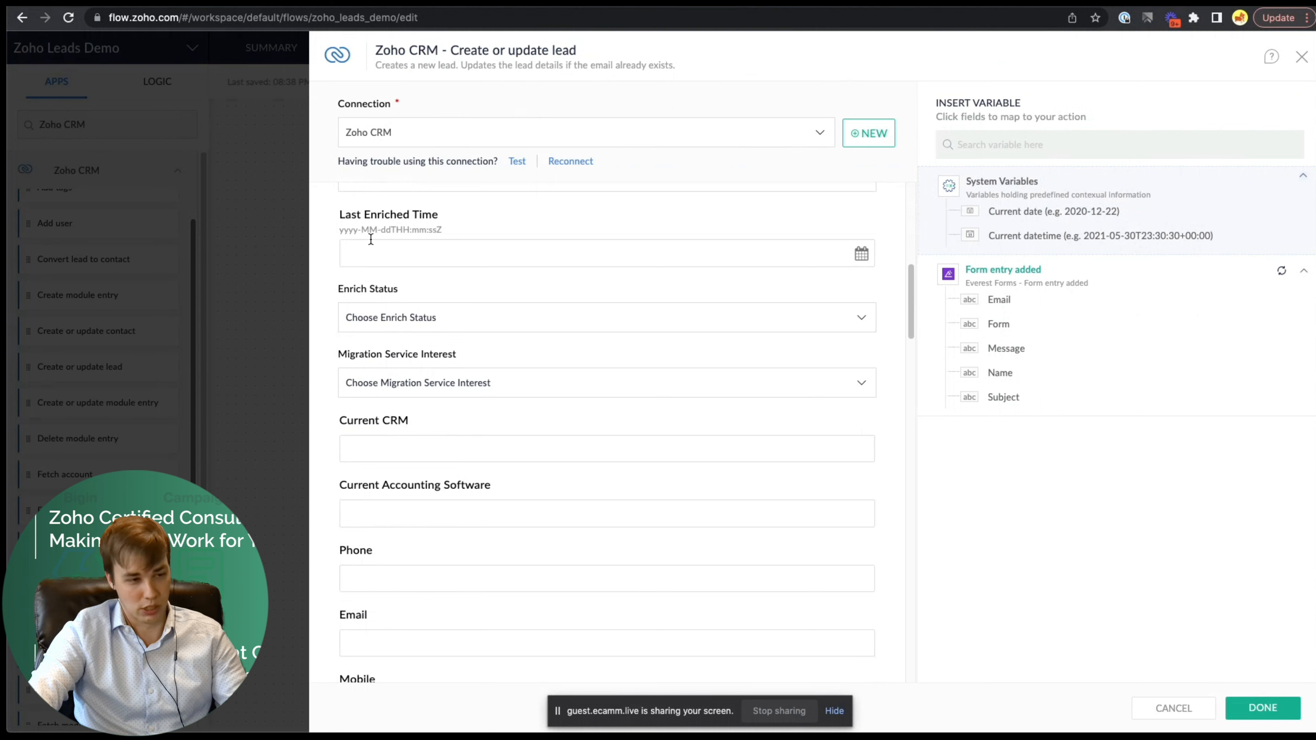
scroll(371, 240, "up", 10)
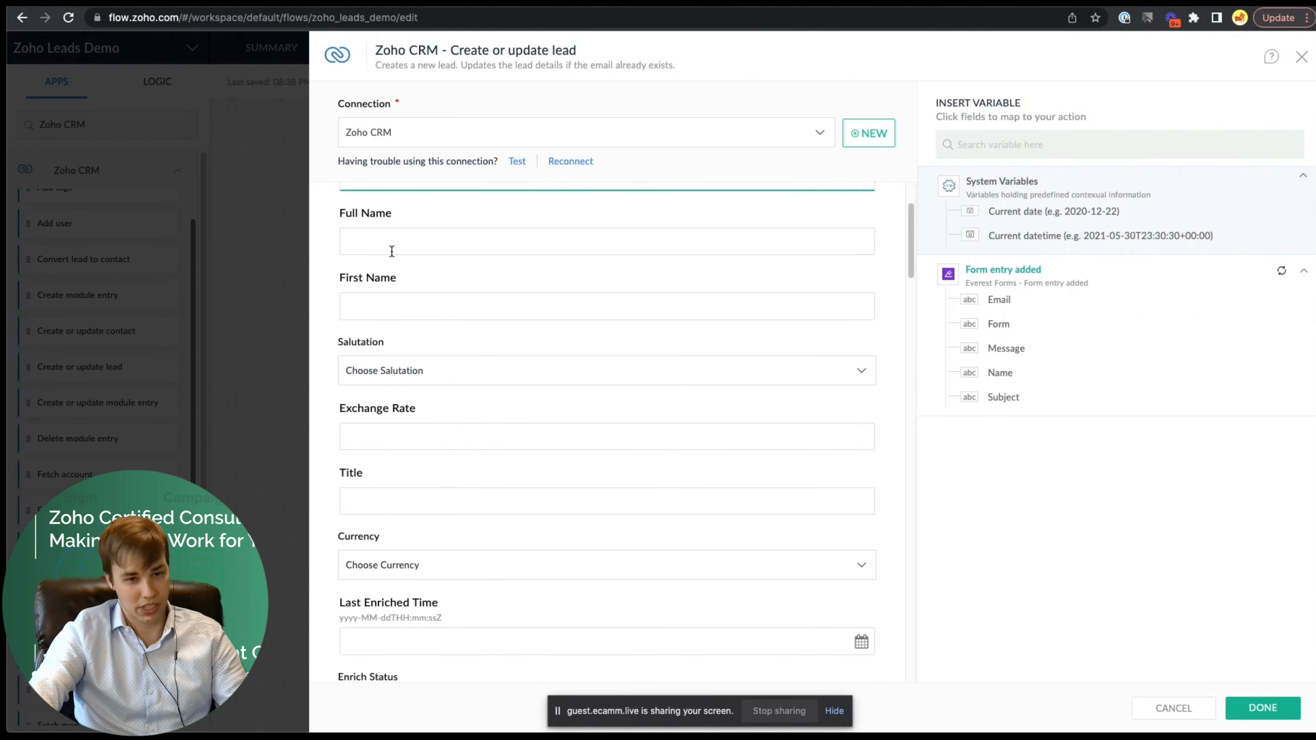
left_click(325, 268)
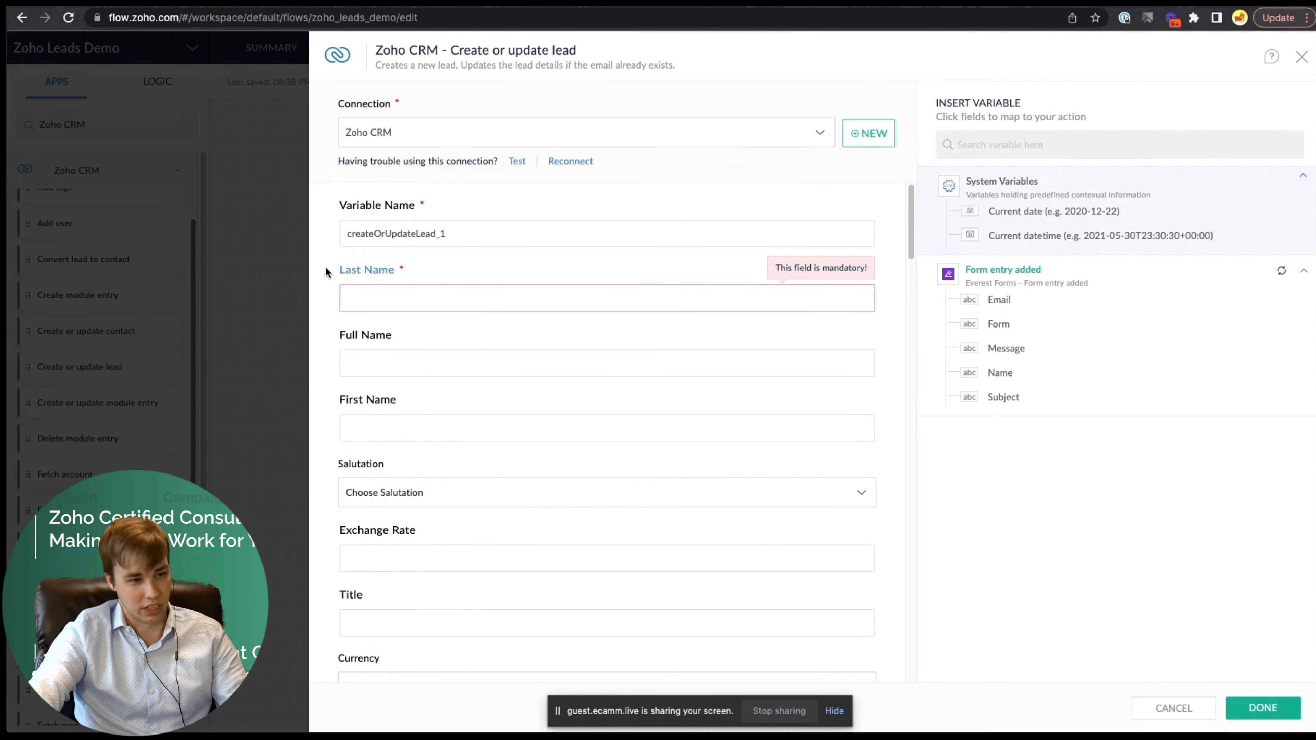
left_click(383, 291)
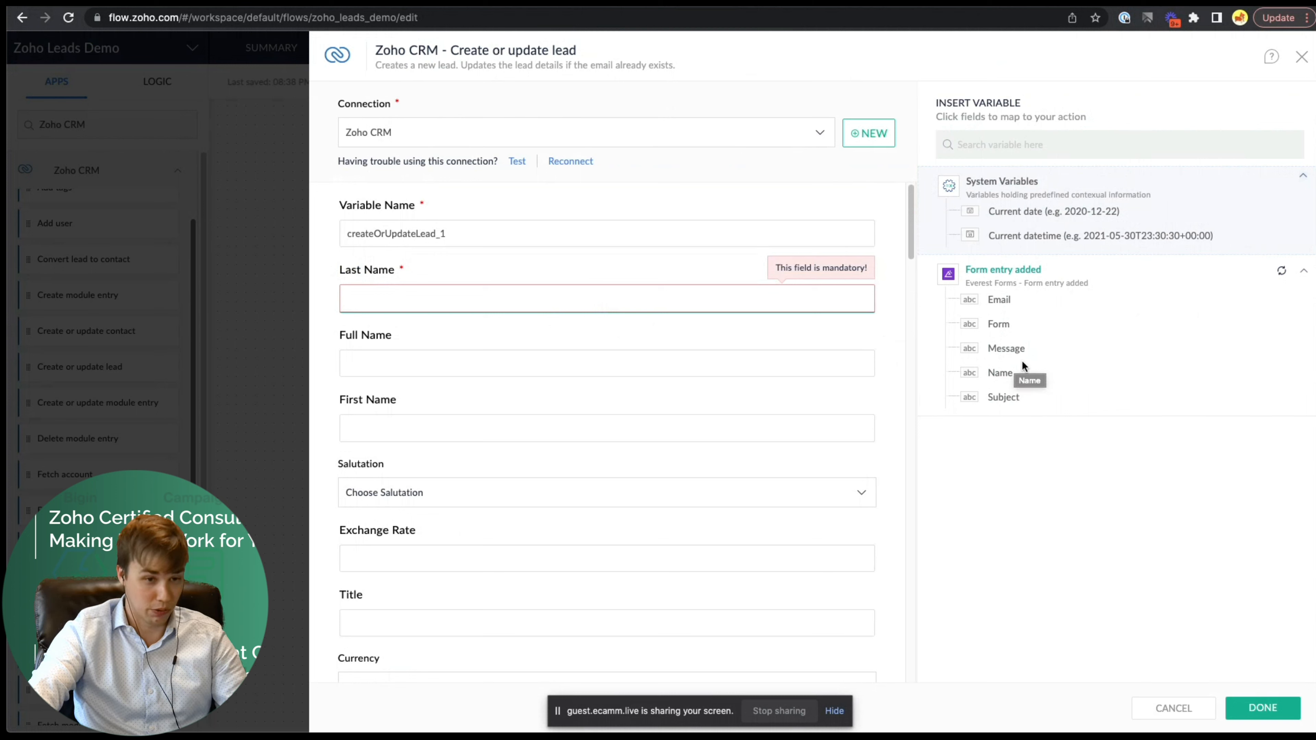
- Map the form's Name into both Last Name and Full Name
left_click(1006, 374)
left_click_drag(495, 305, 298, 282)
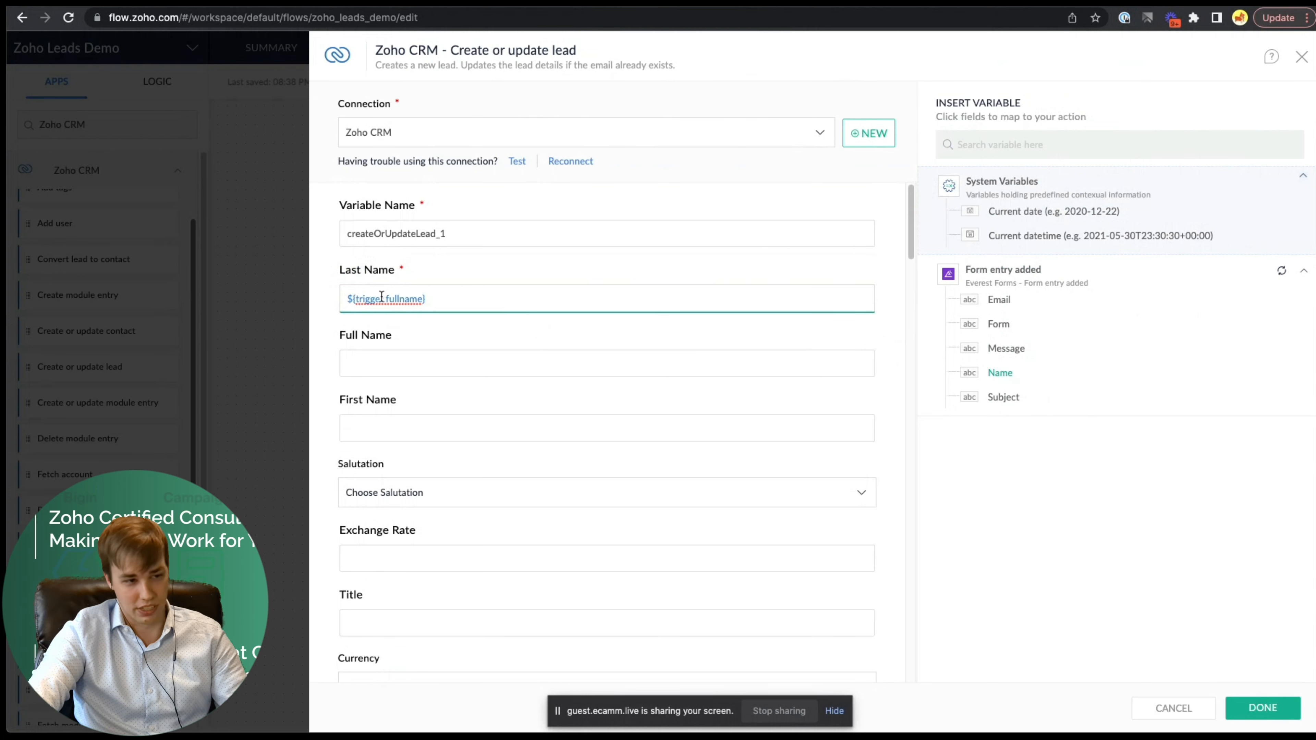
key("BackSpace")
left_click(455, 362)
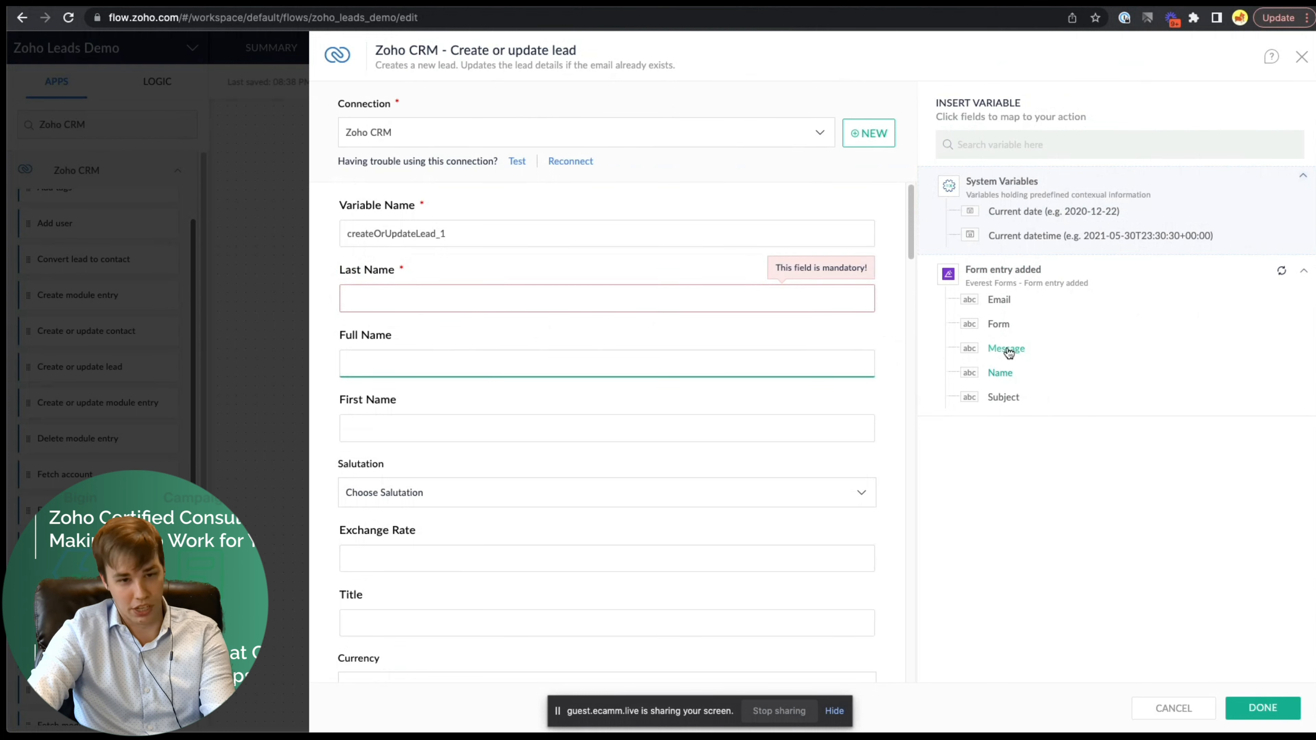
left_click(1001, 374)
left_click(706, 300)
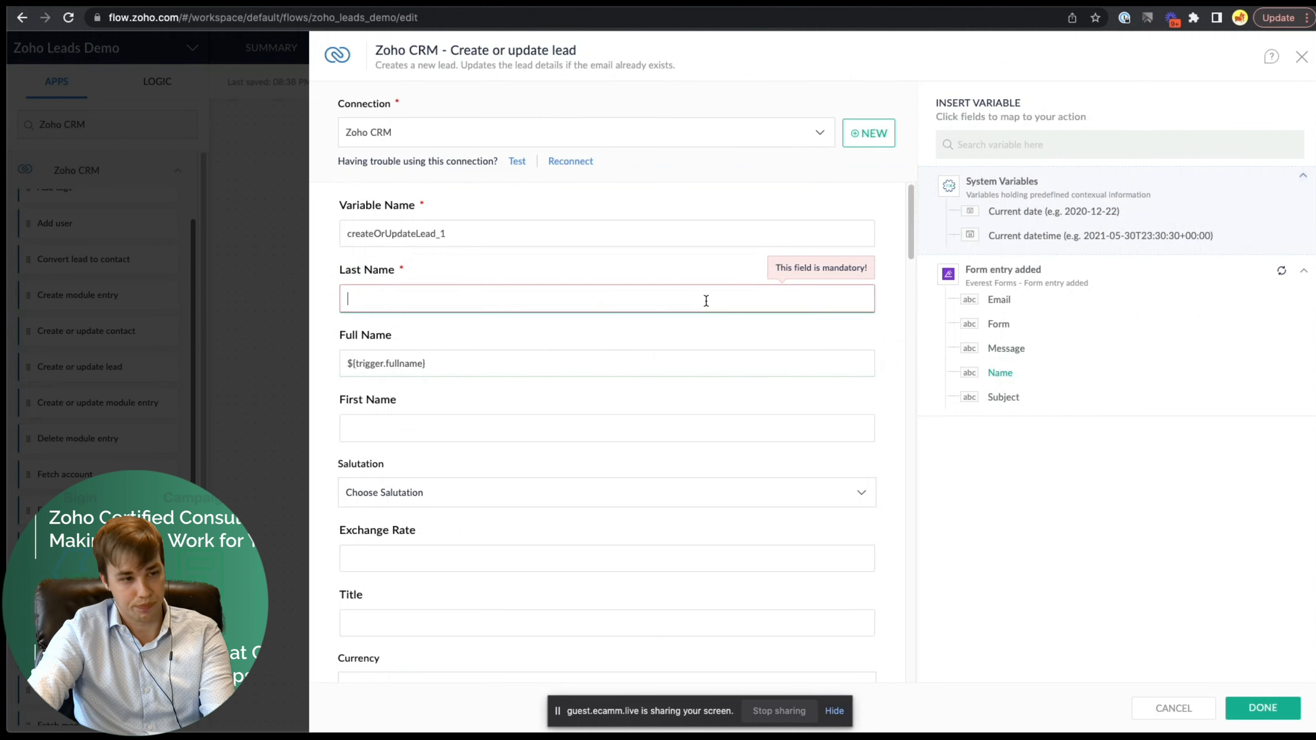
left_click(978, 369)
- Fill Description with the form's Subject, then Message on a second line
scroll(631, 423, "down", 2)
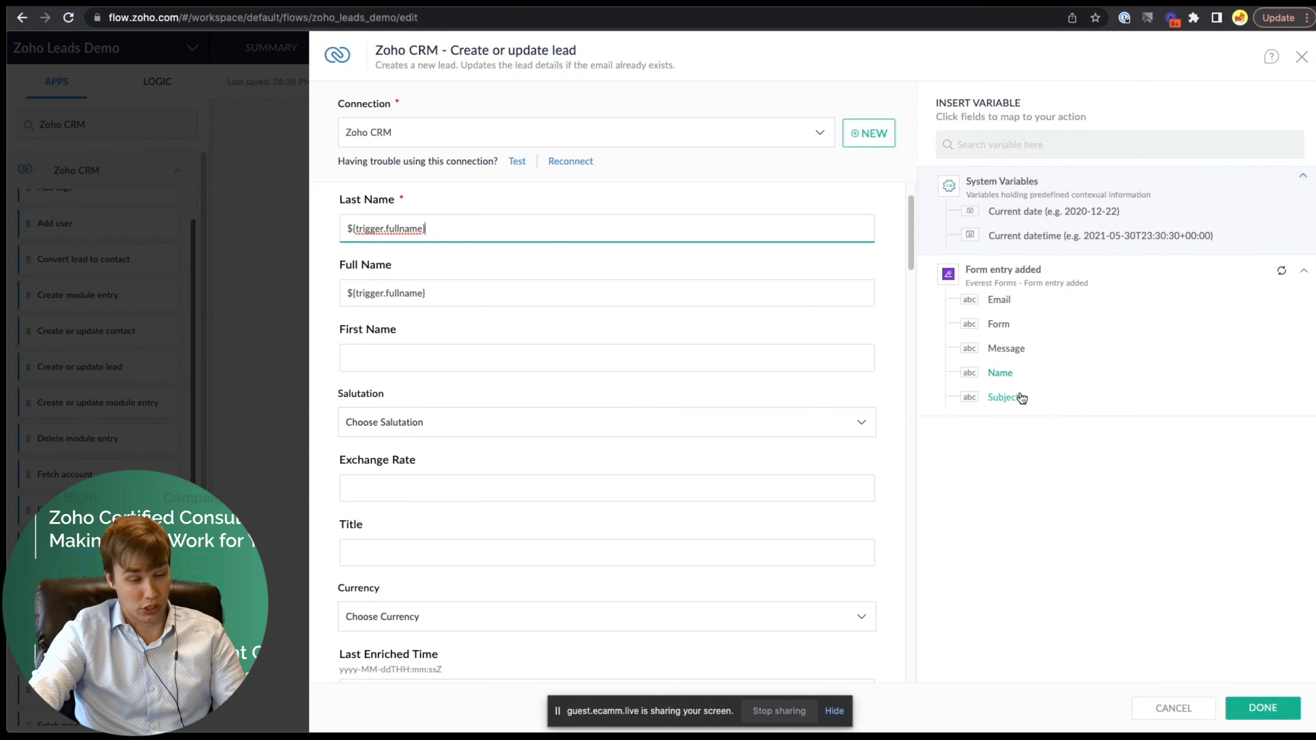
scroll(549, 466, "down", 12)
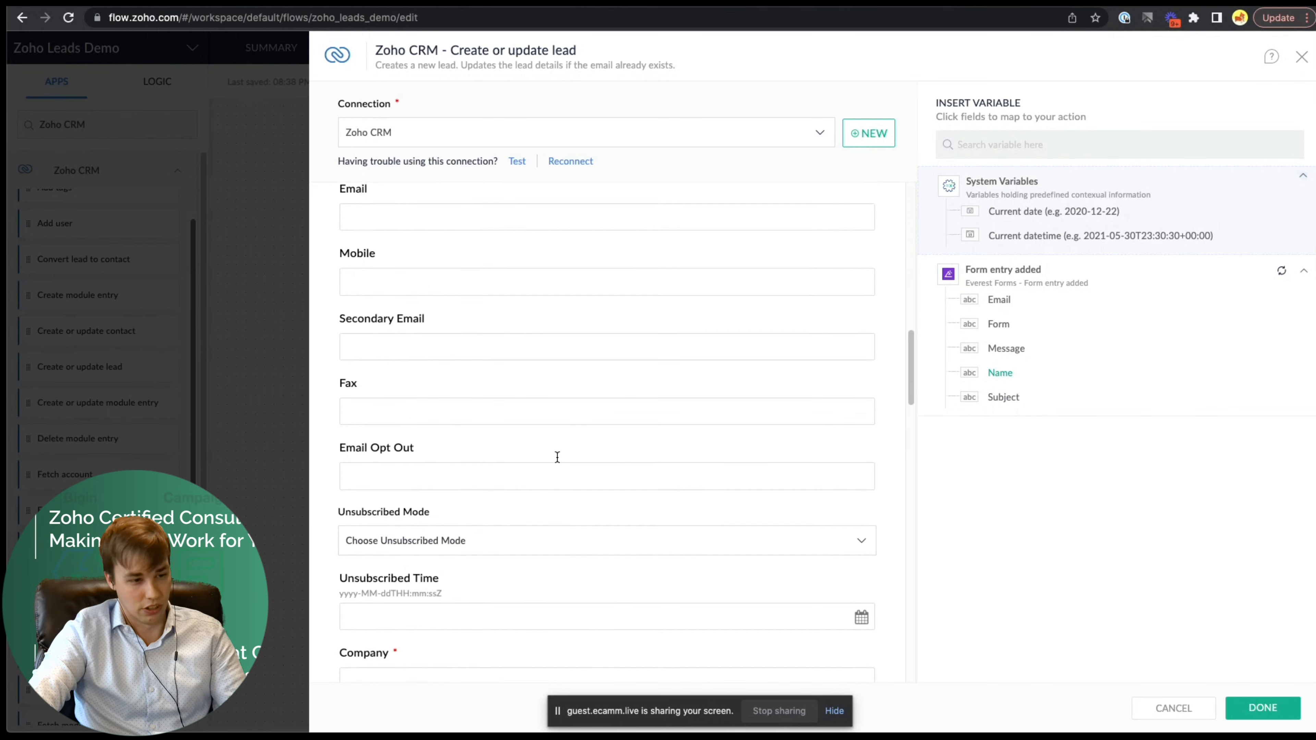
scroll(558, 457, "down", 20)
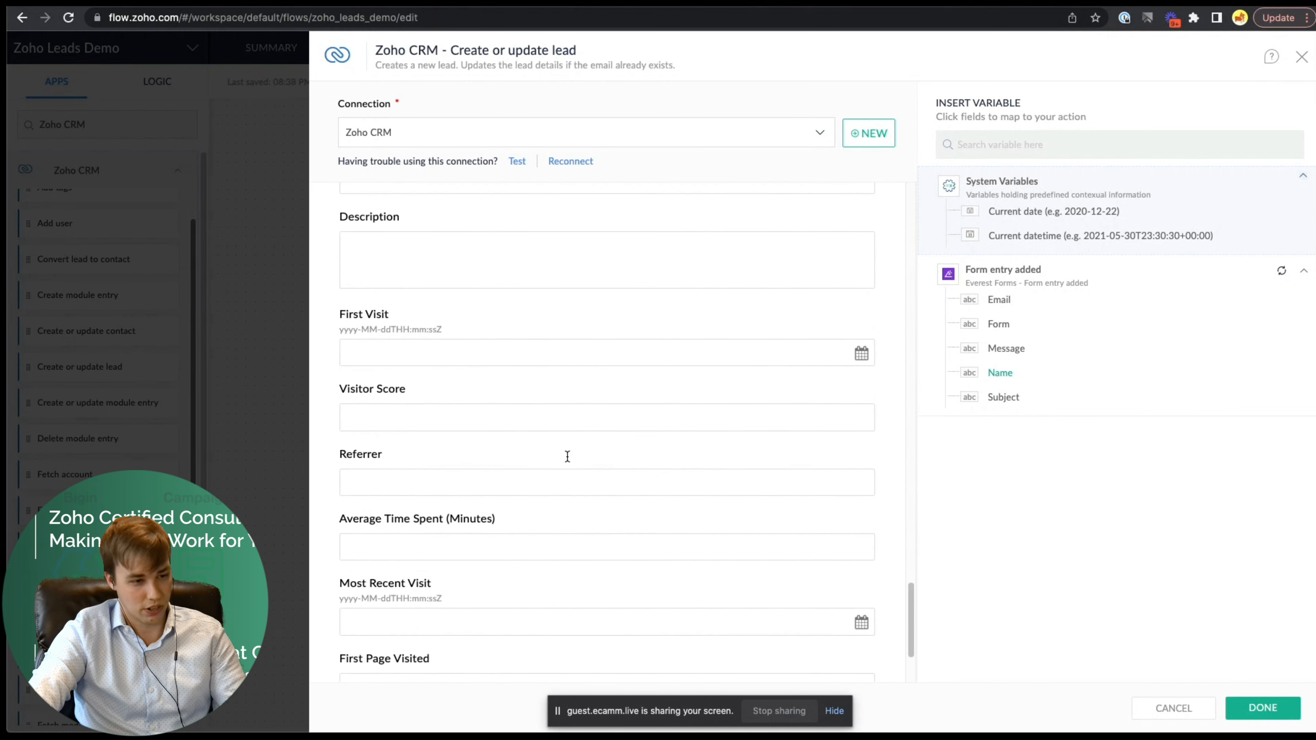
scroll(435, 264, "down", 3)
scroll(434, 264, "up", 10)
left_click(448, 486)
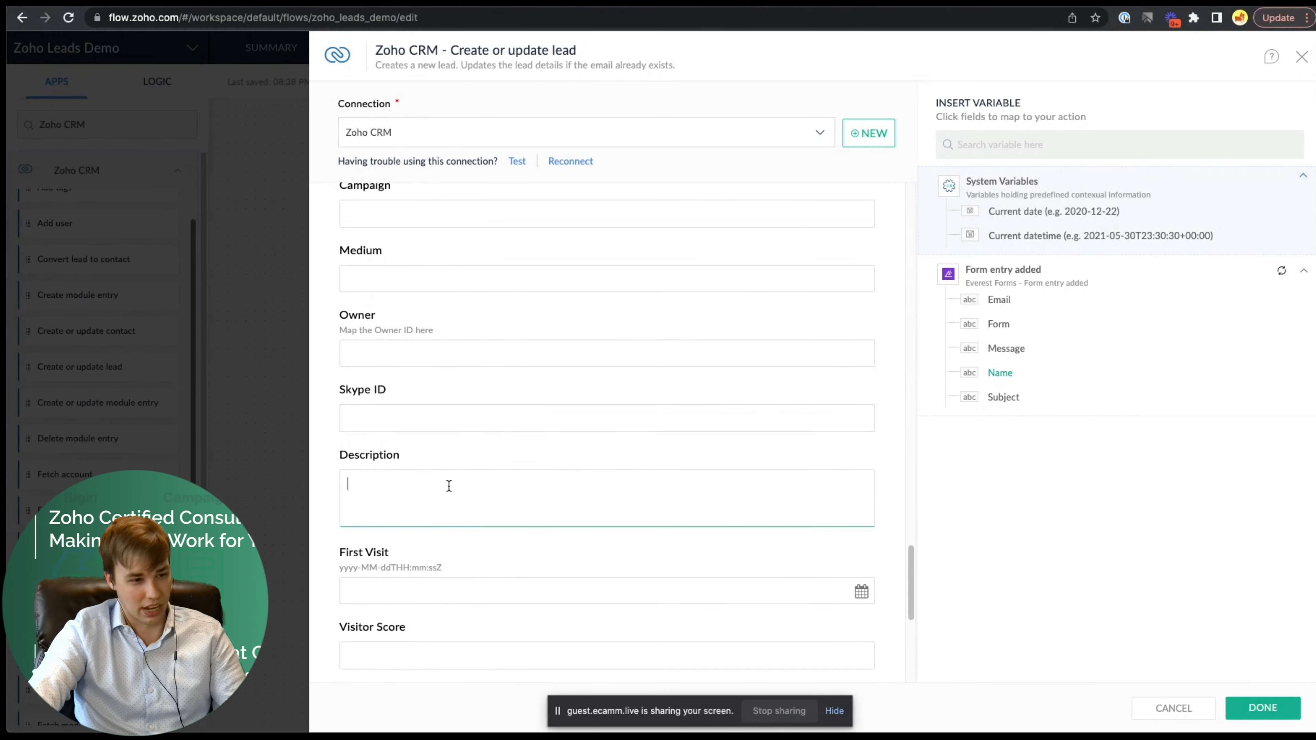
left_click(1004, 397)
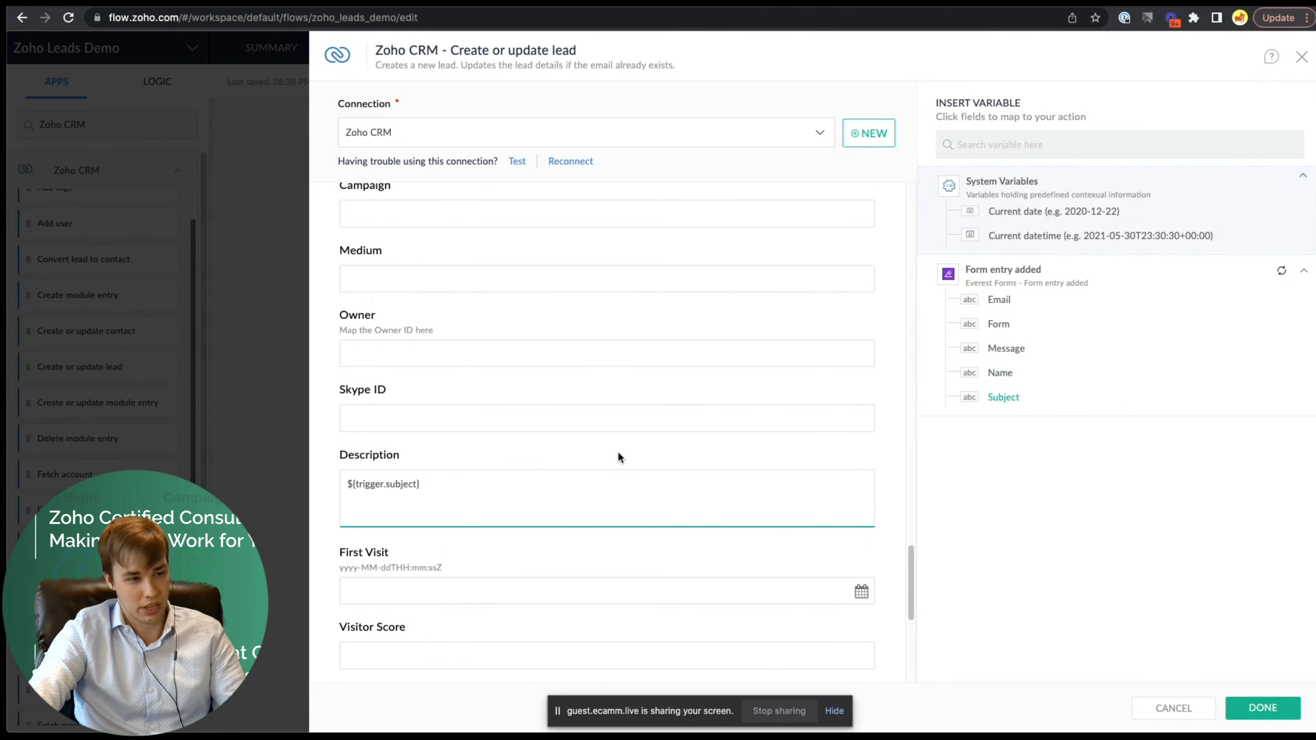
left_click(420, 485)
key("Return")
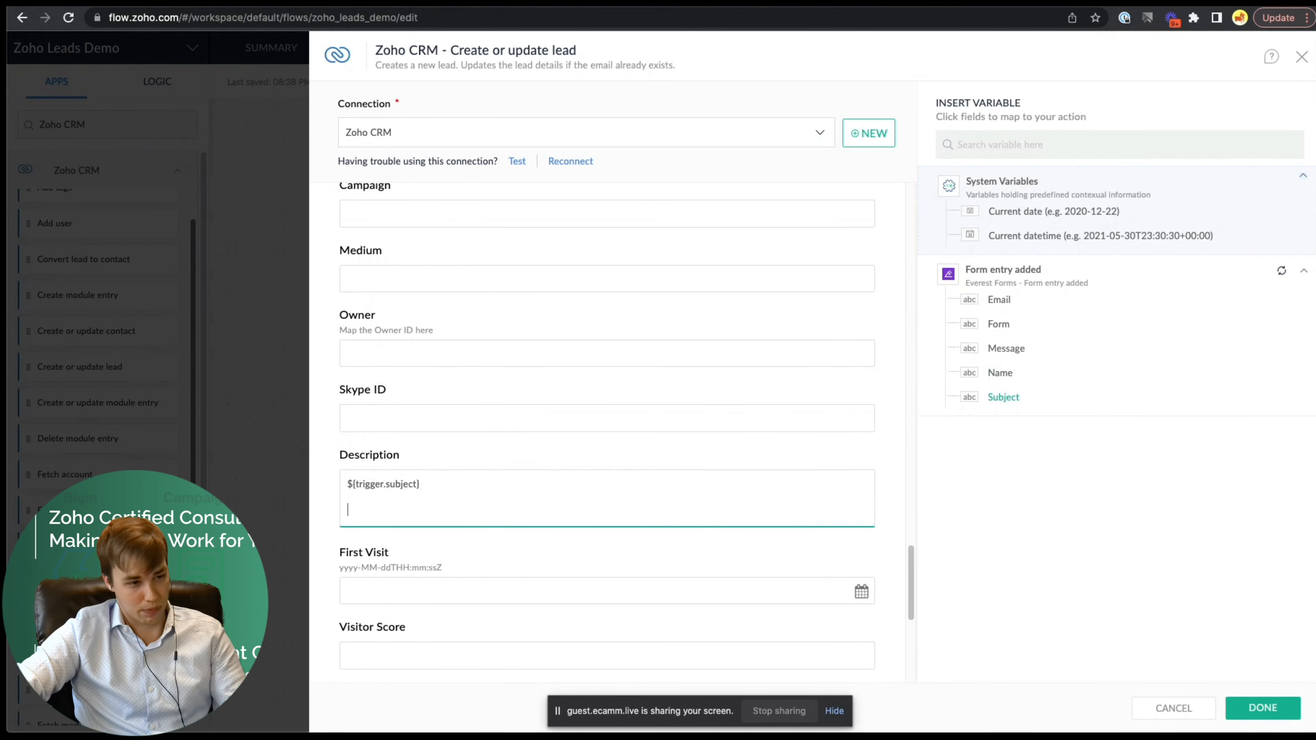
left_click(1005, 350)
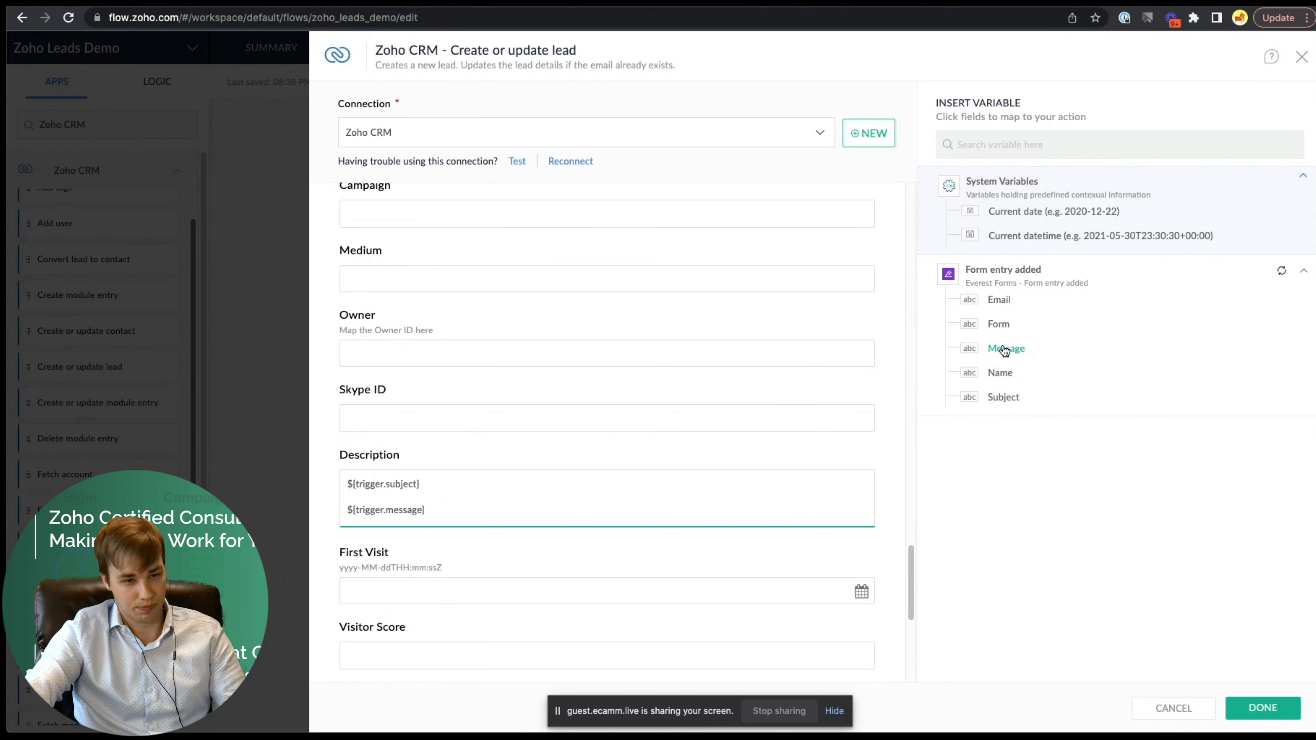
- Set Lead Source to a custom value filled with the form id variable
scroll(668, 380, "up", 5)
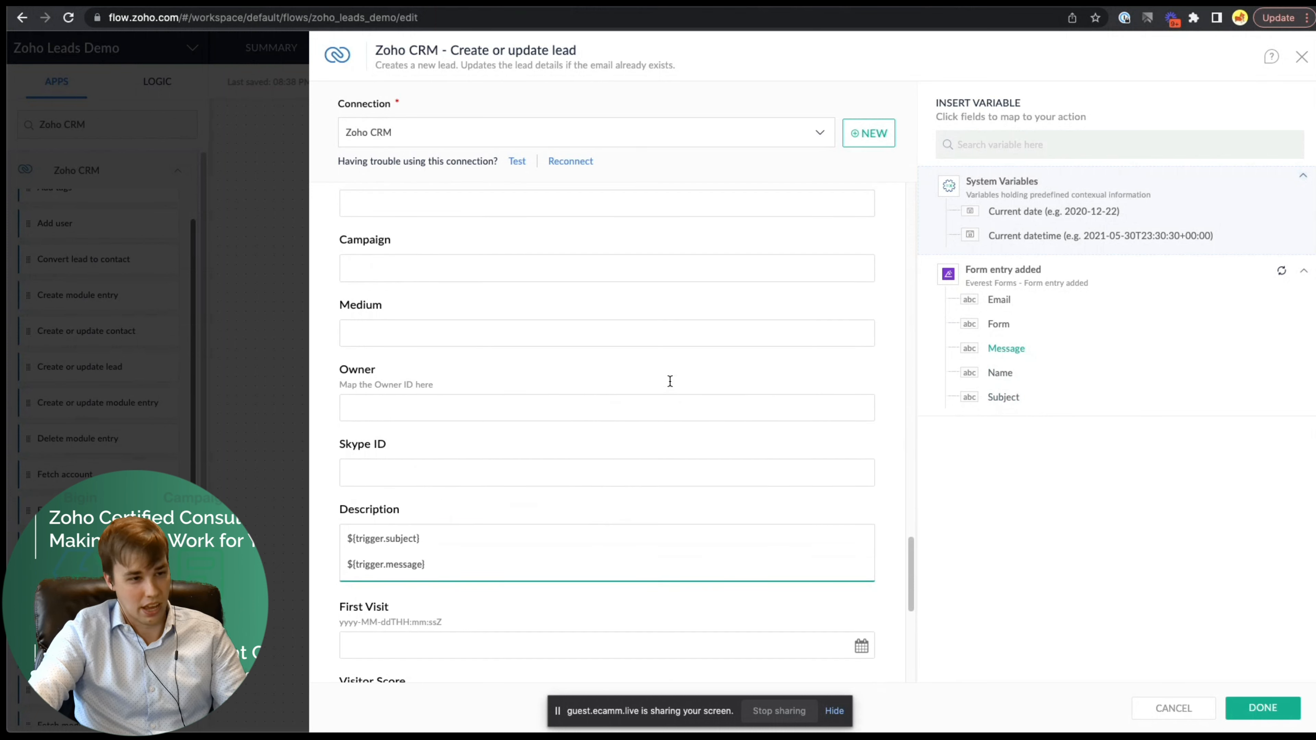
scroll(666, 376, "up", 3)
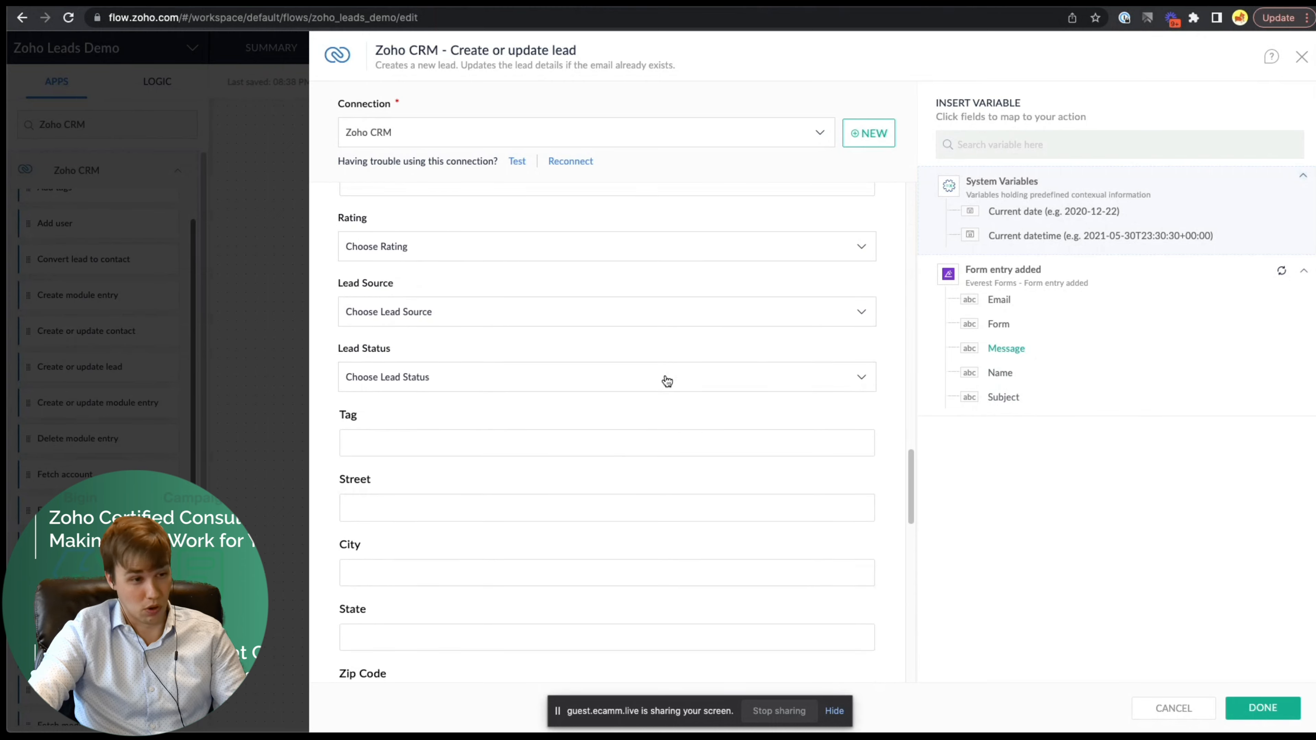
left_click(512, 318)
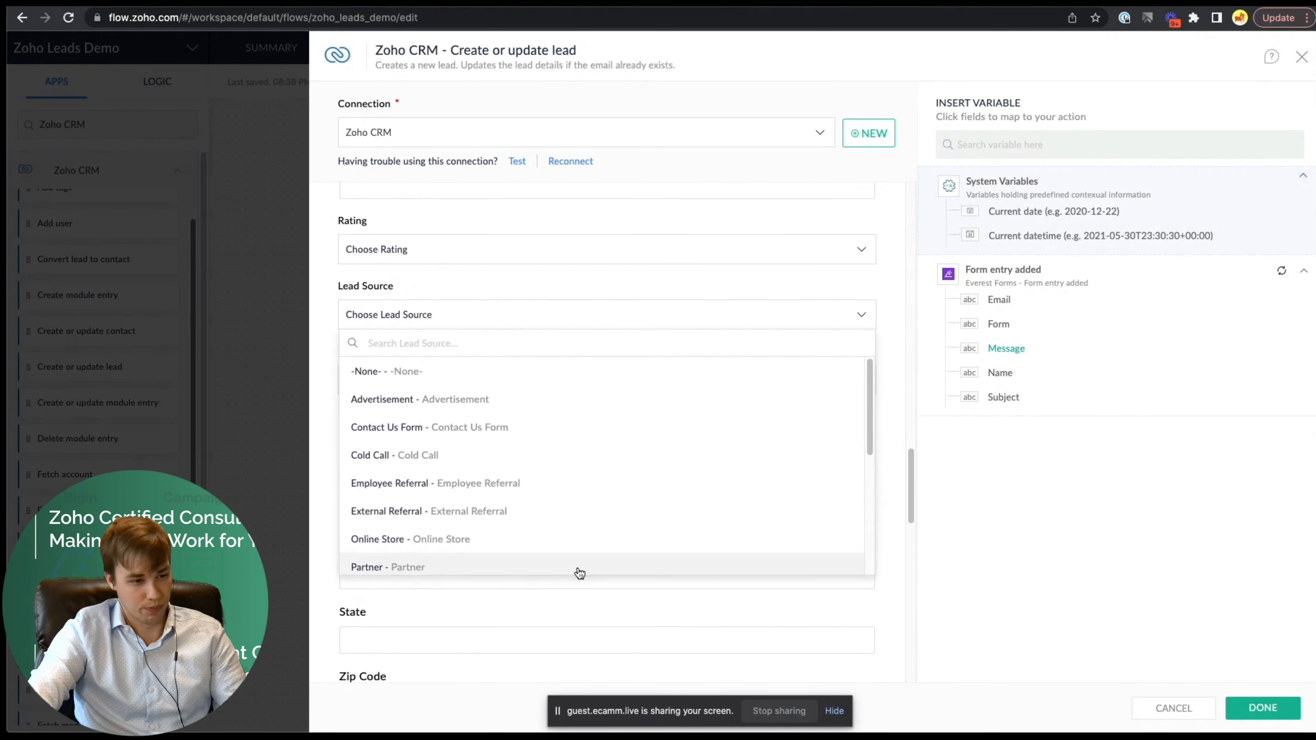
scroll(456, 497, "down", 5)
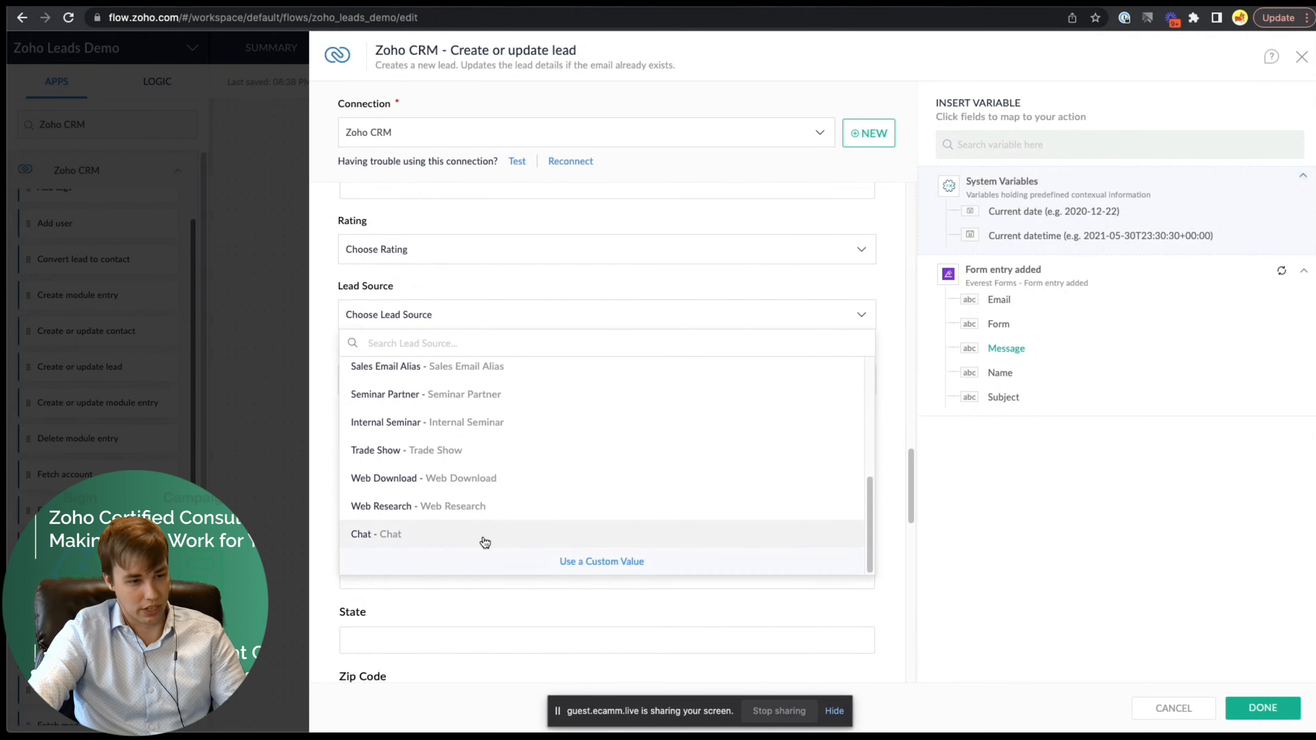
left_click(608, 562)
left_click(440, 397)
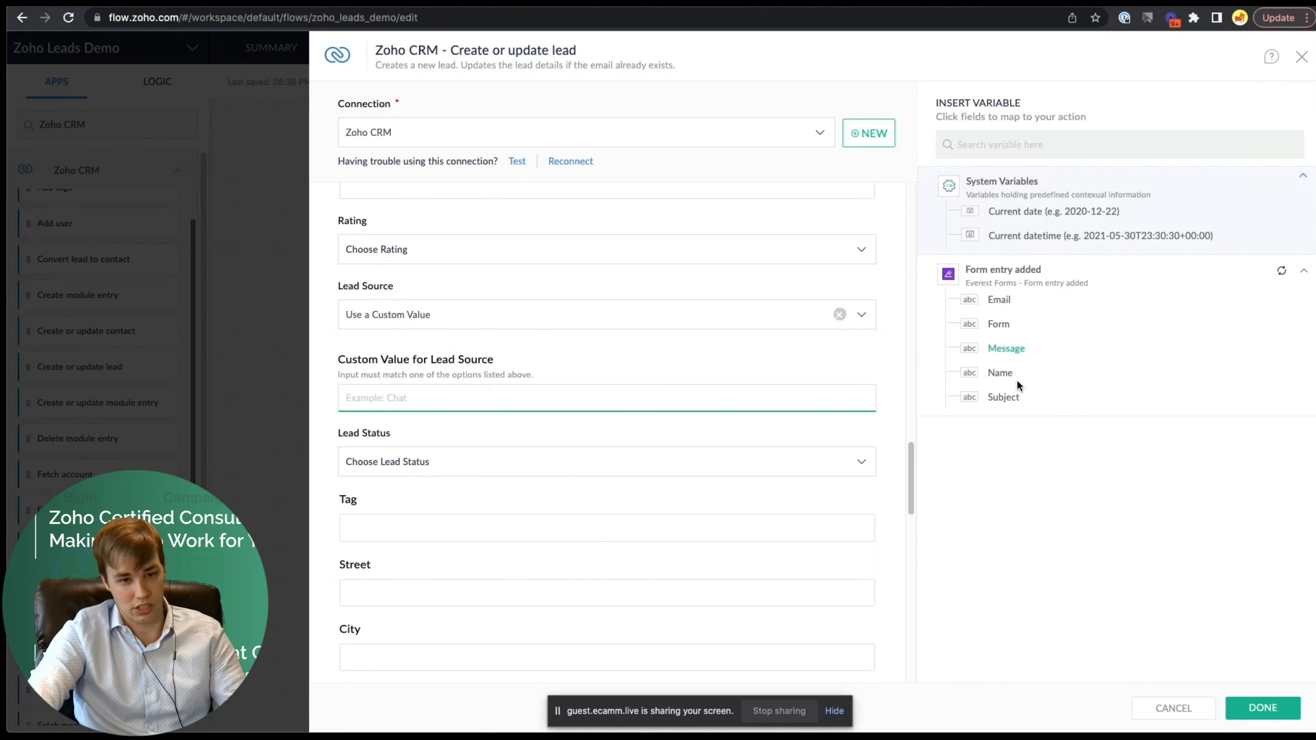
left_click(999, 324)
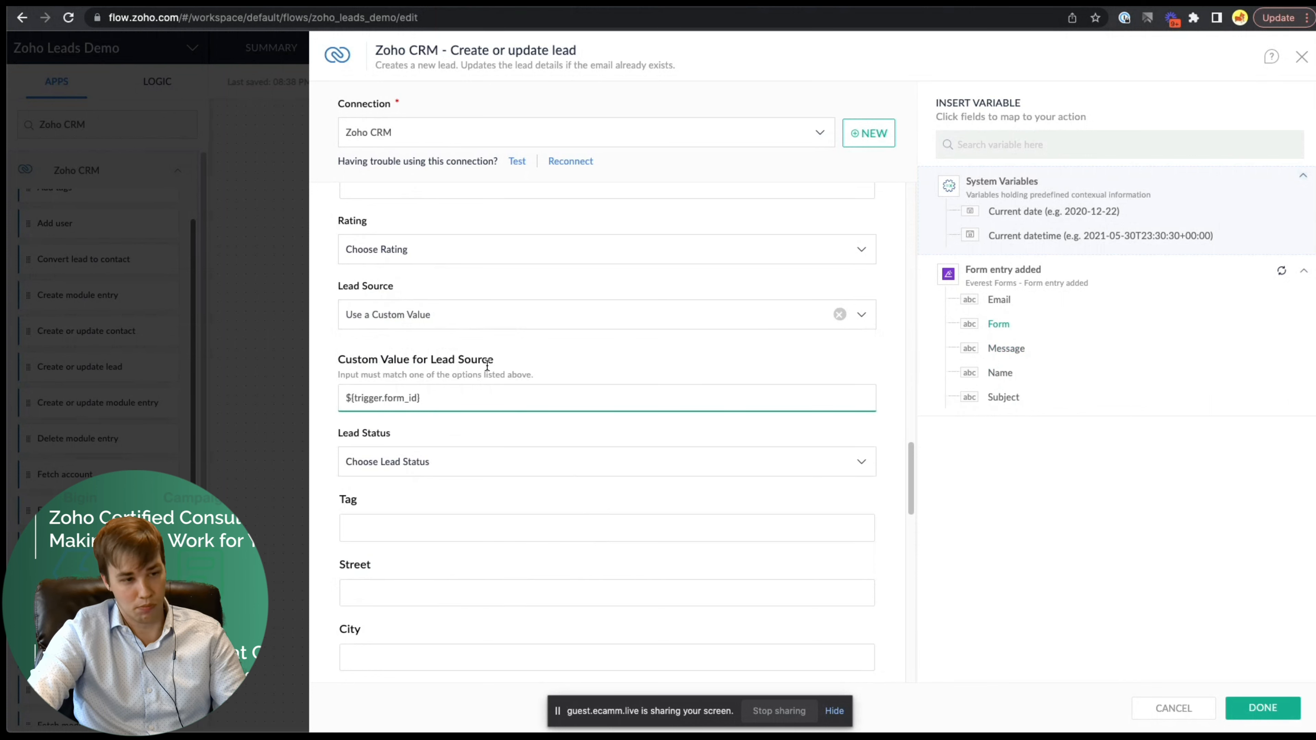
left_click(330, 337)
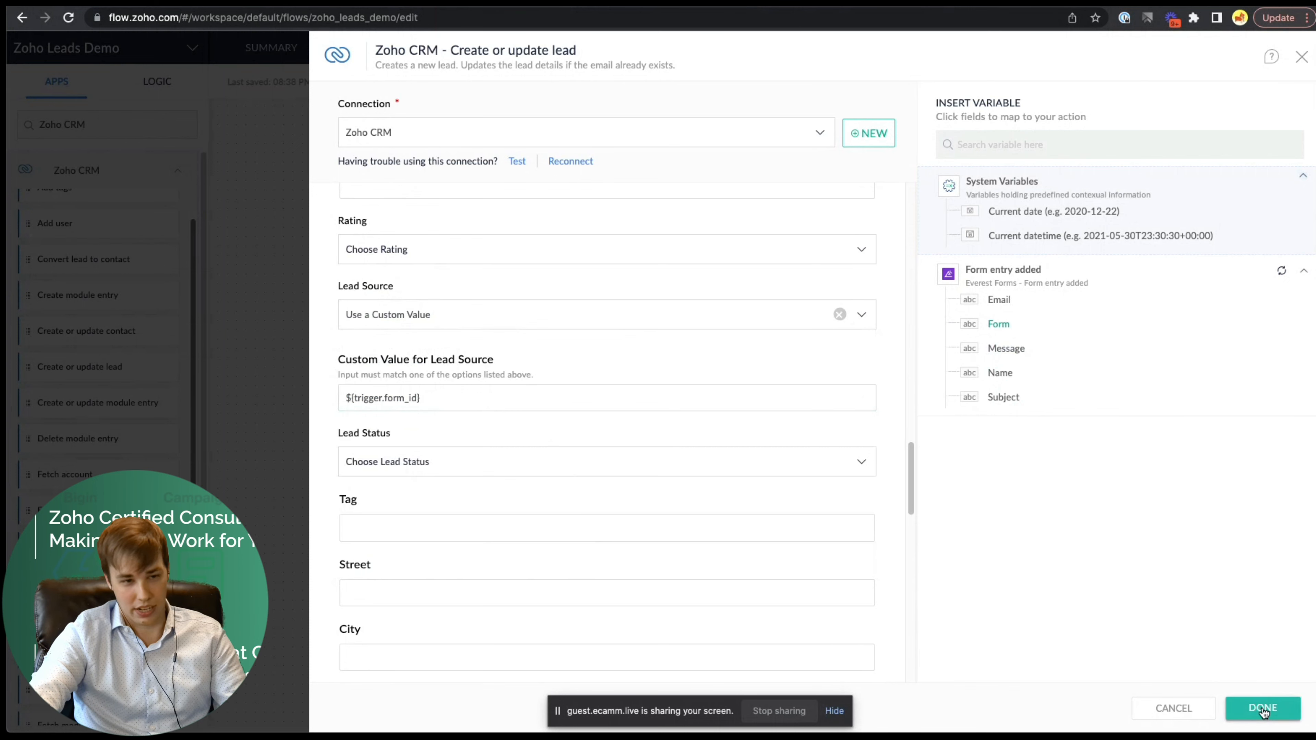
- Map the form's Subject into the mandatory Company field and save the lead step
left_click(1289, 703)
scroll(637, 323, "up", 1)
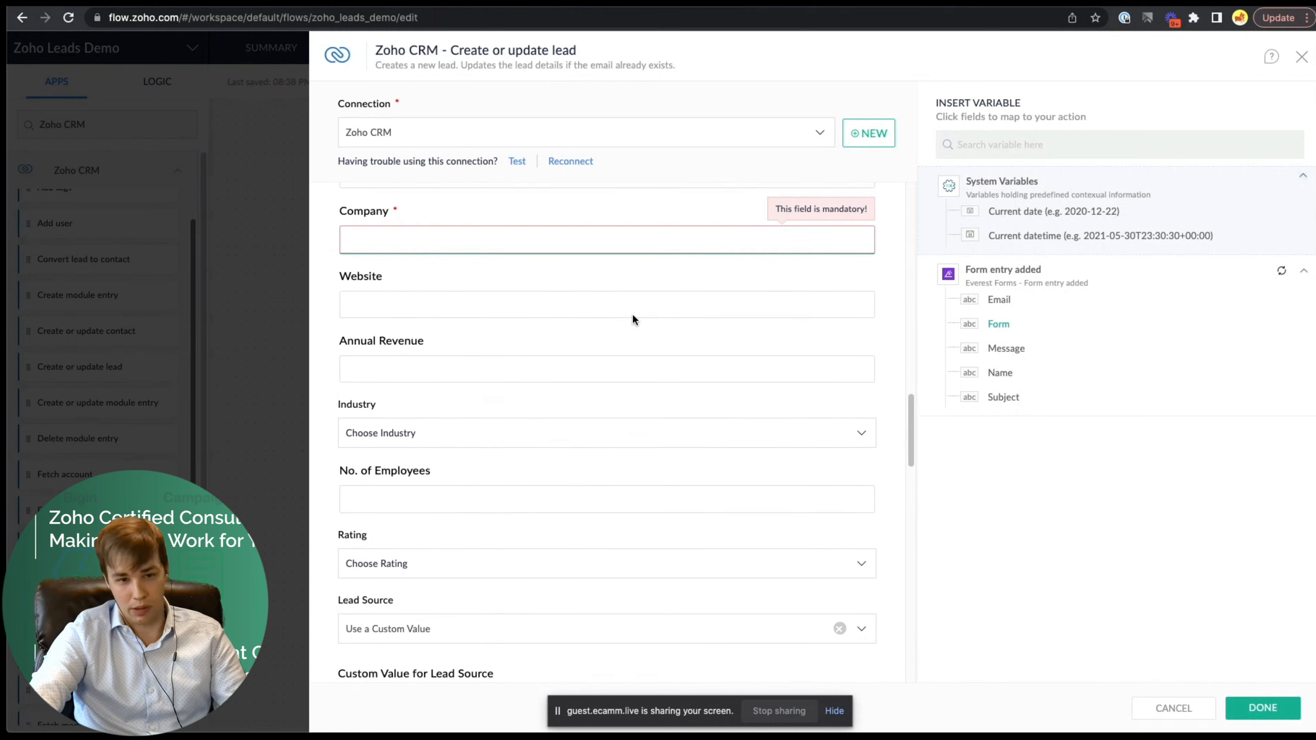
left_click(383, 240)
left_click(991, 398)
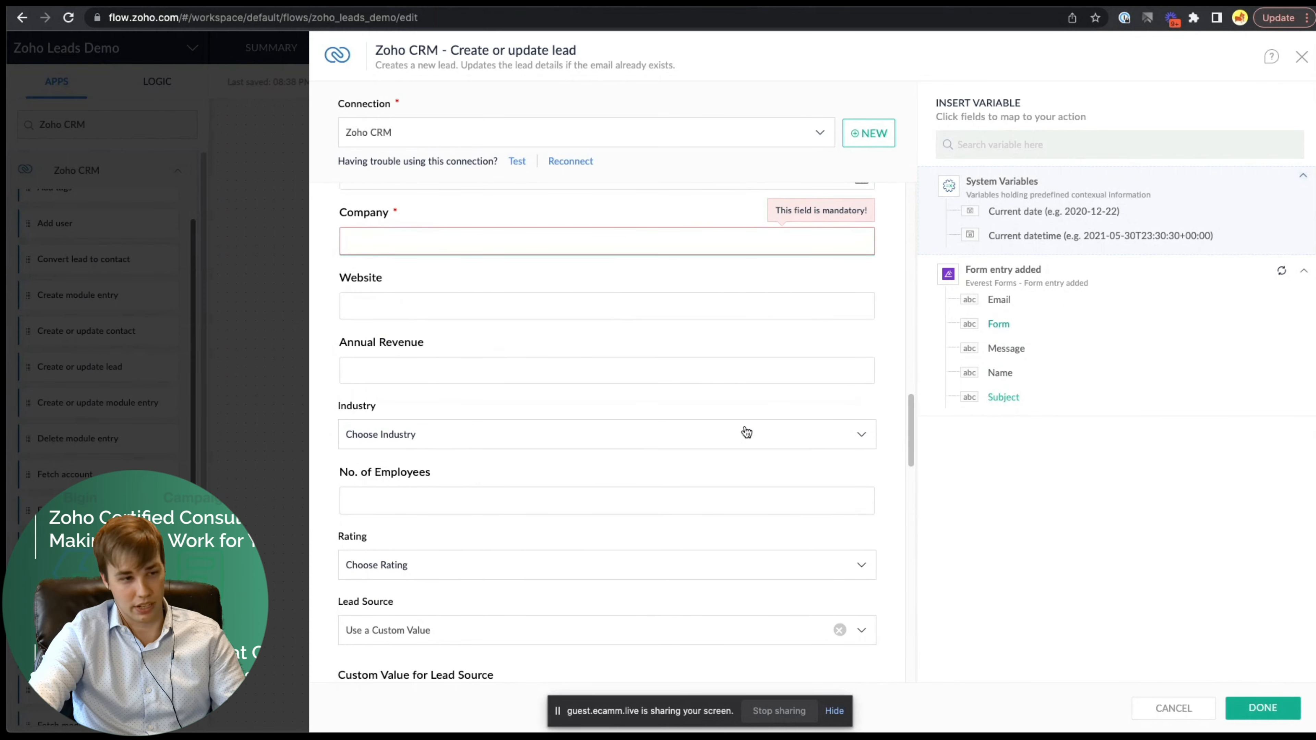
left_click(1254, 714)
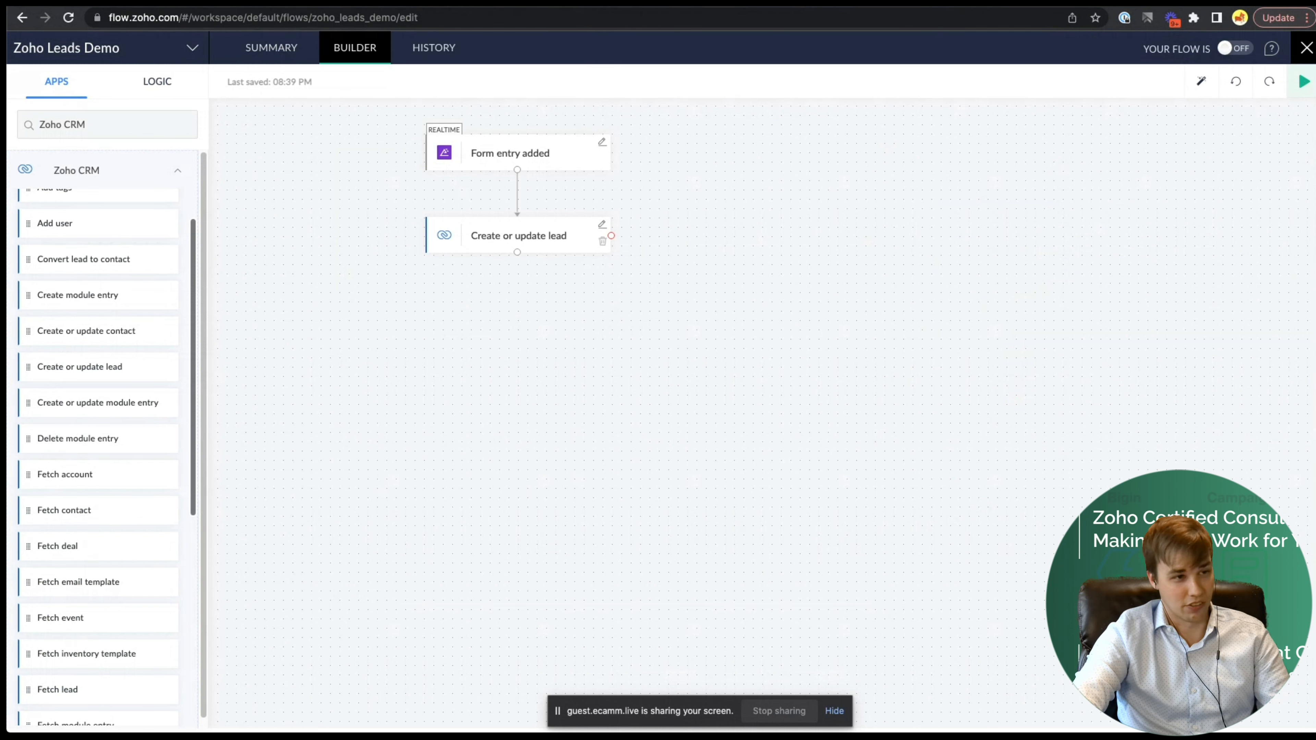
- Look over the Gravity Forms, Zoho CRM leads and WordPress sandbox settings tabs
left_click(229, 3)
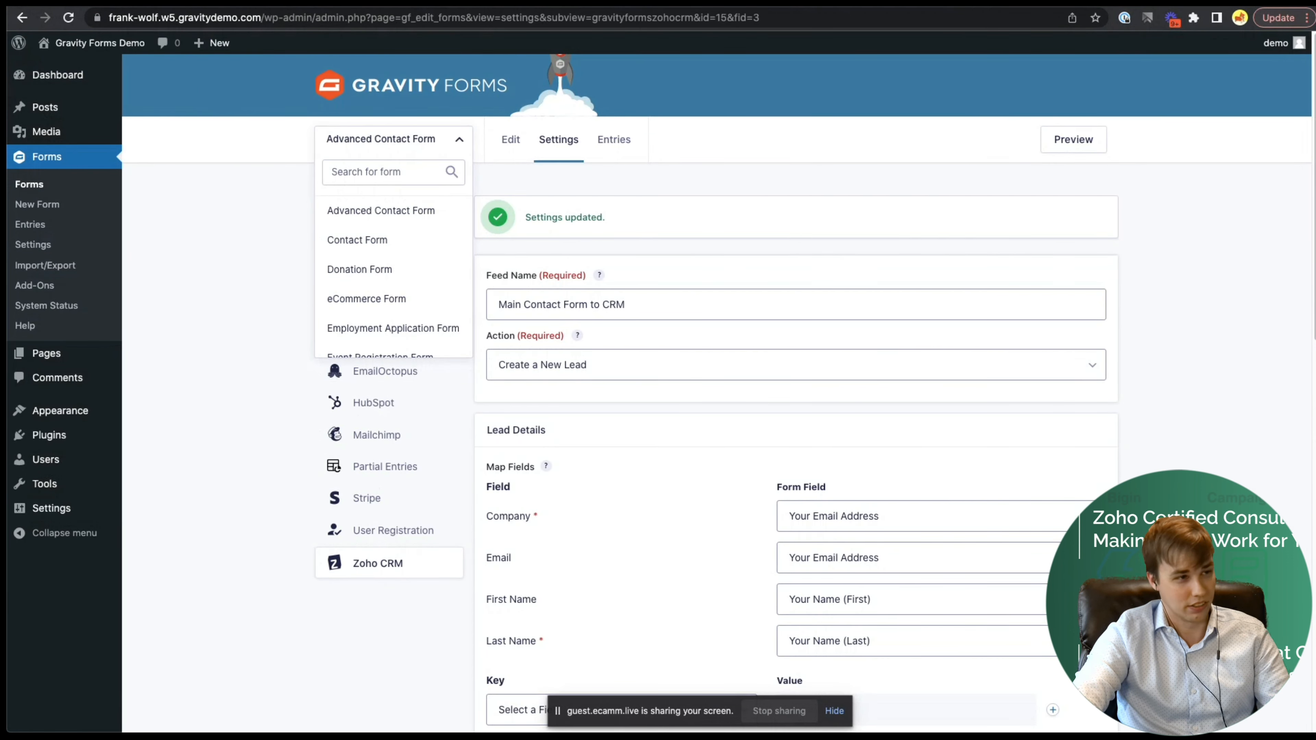
left_click(249, 3)
left_click(270, 3)
left_click(230, 385)
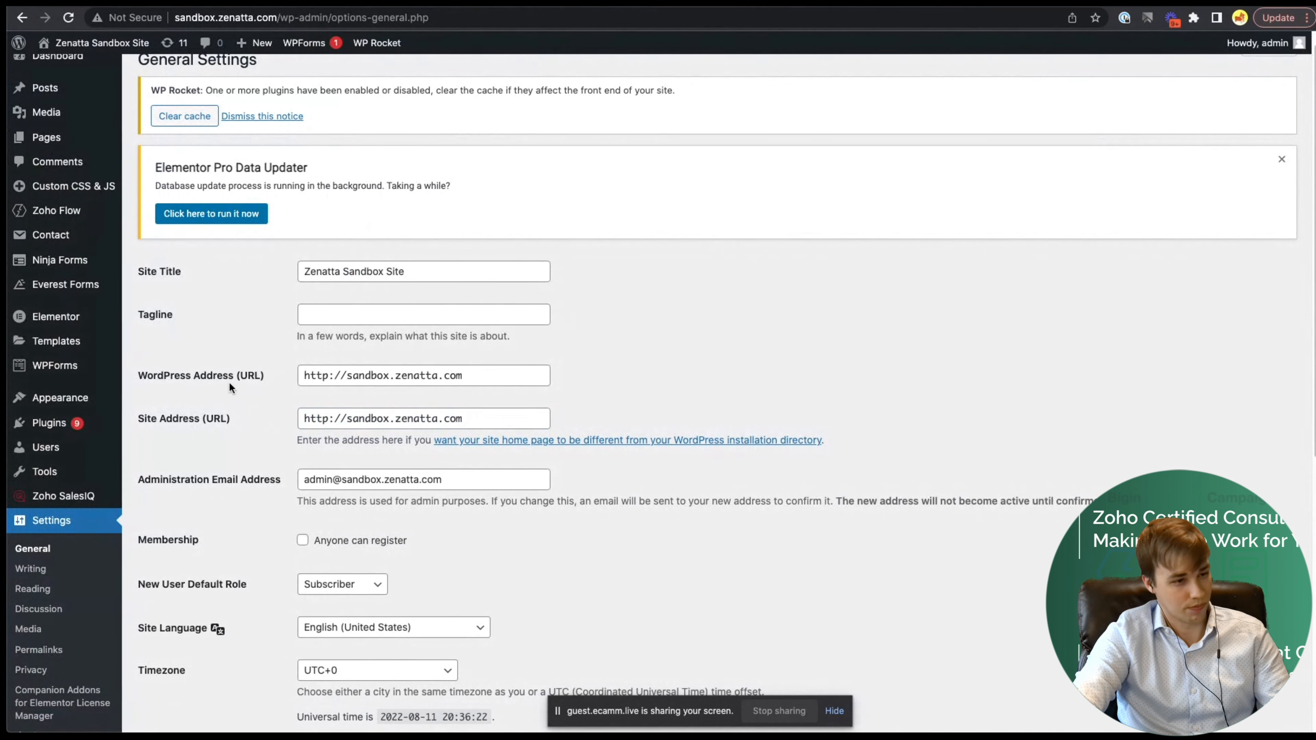
left_click_drag(489, 415, 329, 413)
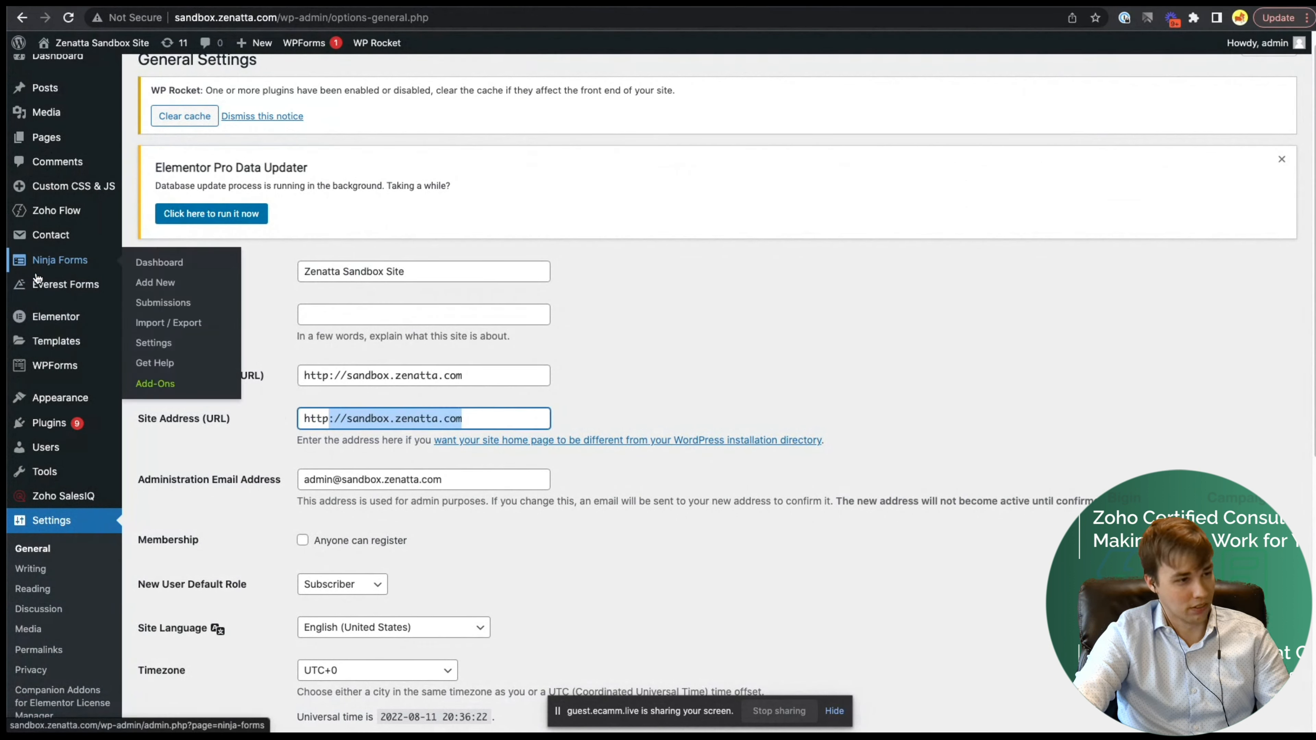
- Check the Everest Forms list, then switch the Zoho Leads Demo flow on
left_click(58, 288)
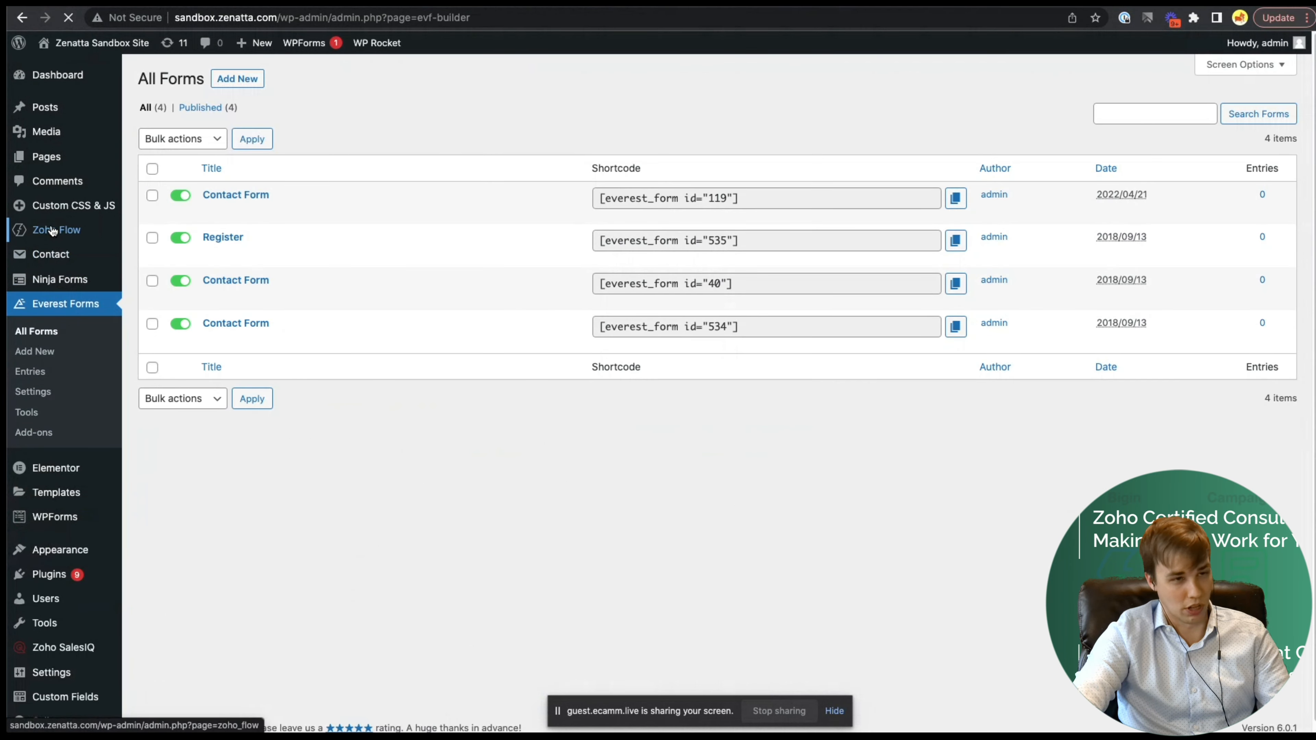
left_click(659, 2)
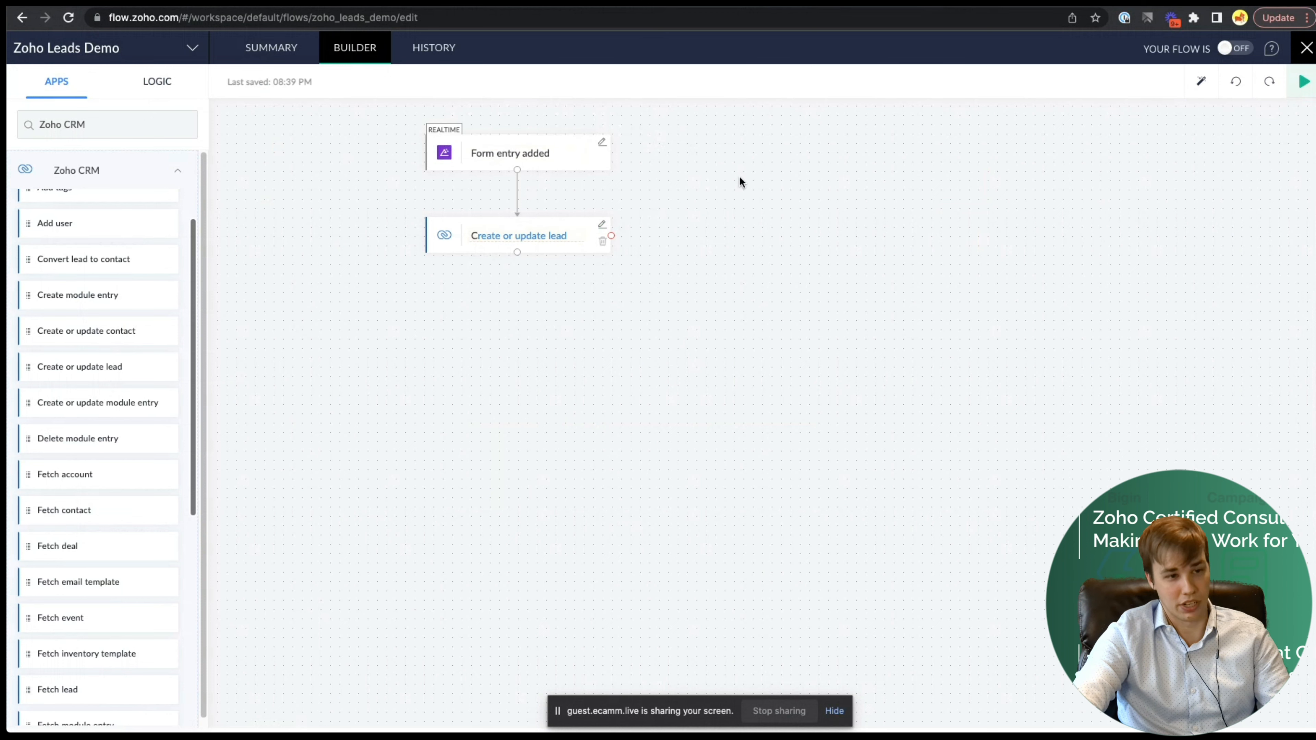
left_click(1234, 49)
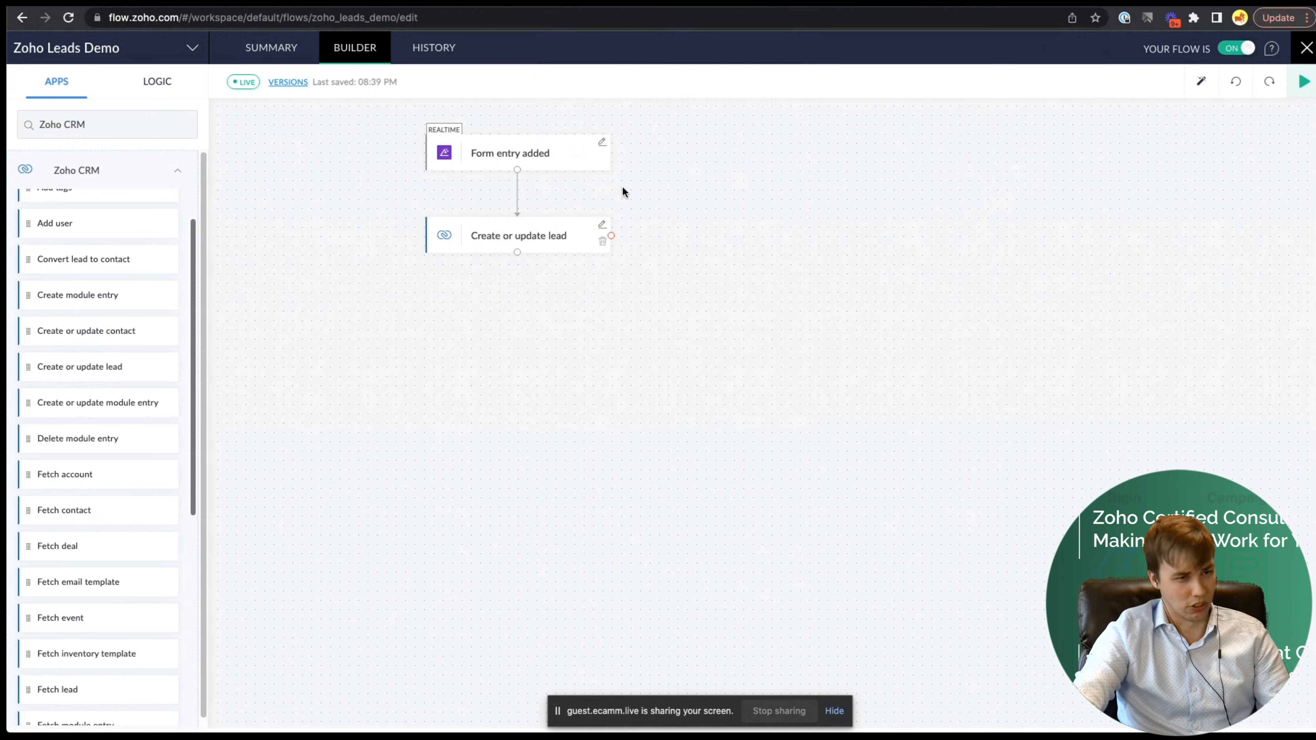
- Enter a test contact's name and email on the site's contact-us form
left_click(837, 2)
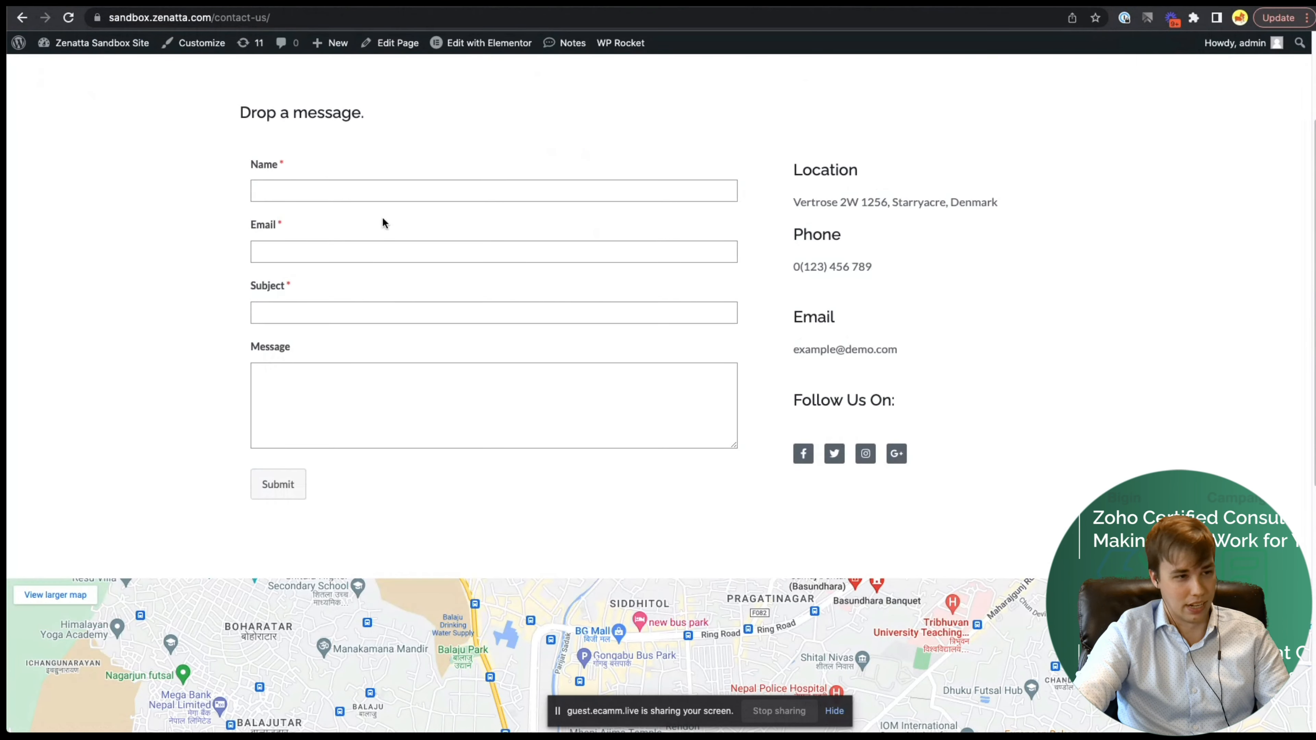
left_click(470, 189)
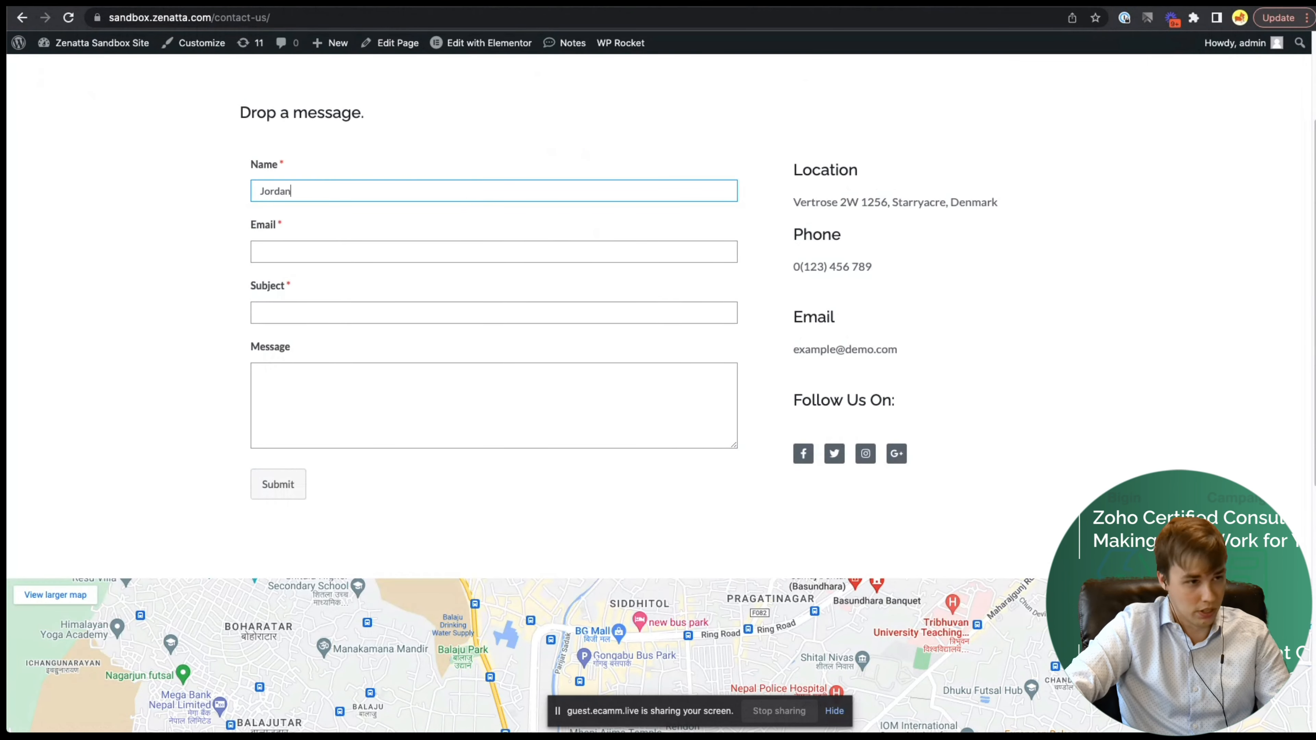
key("Tab")
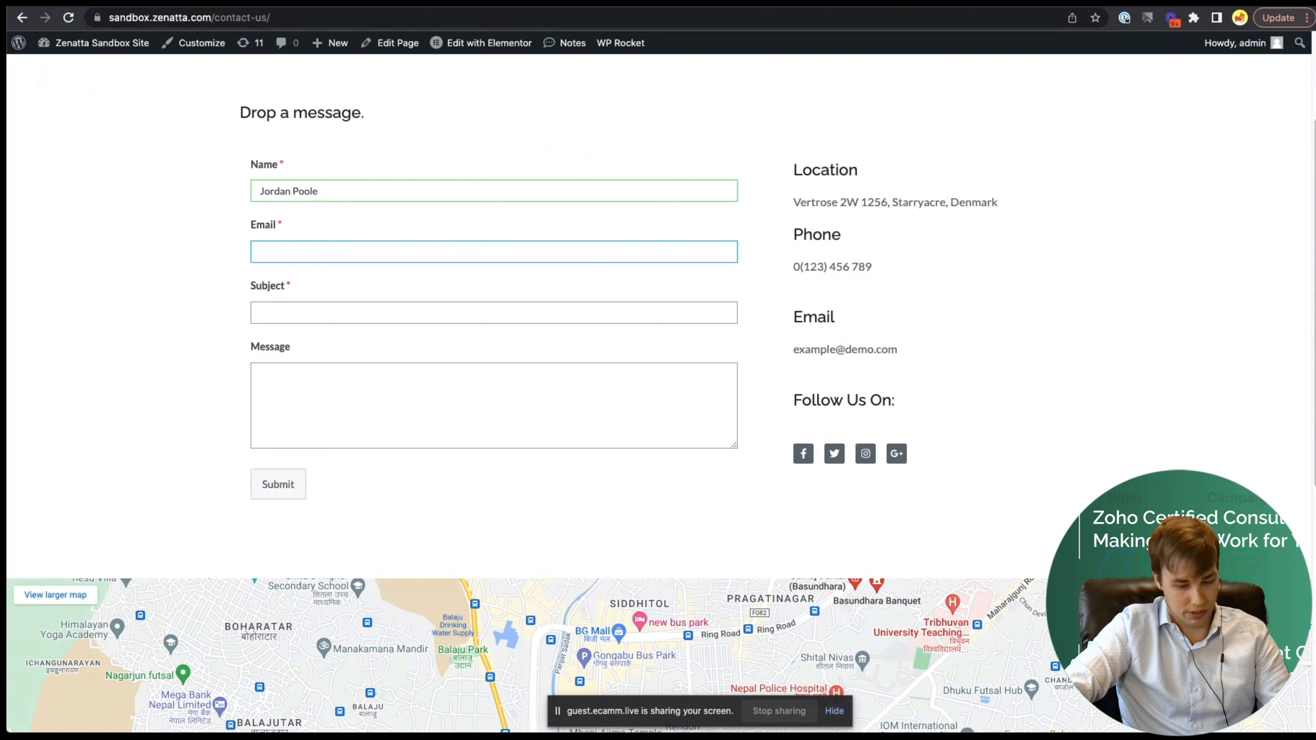
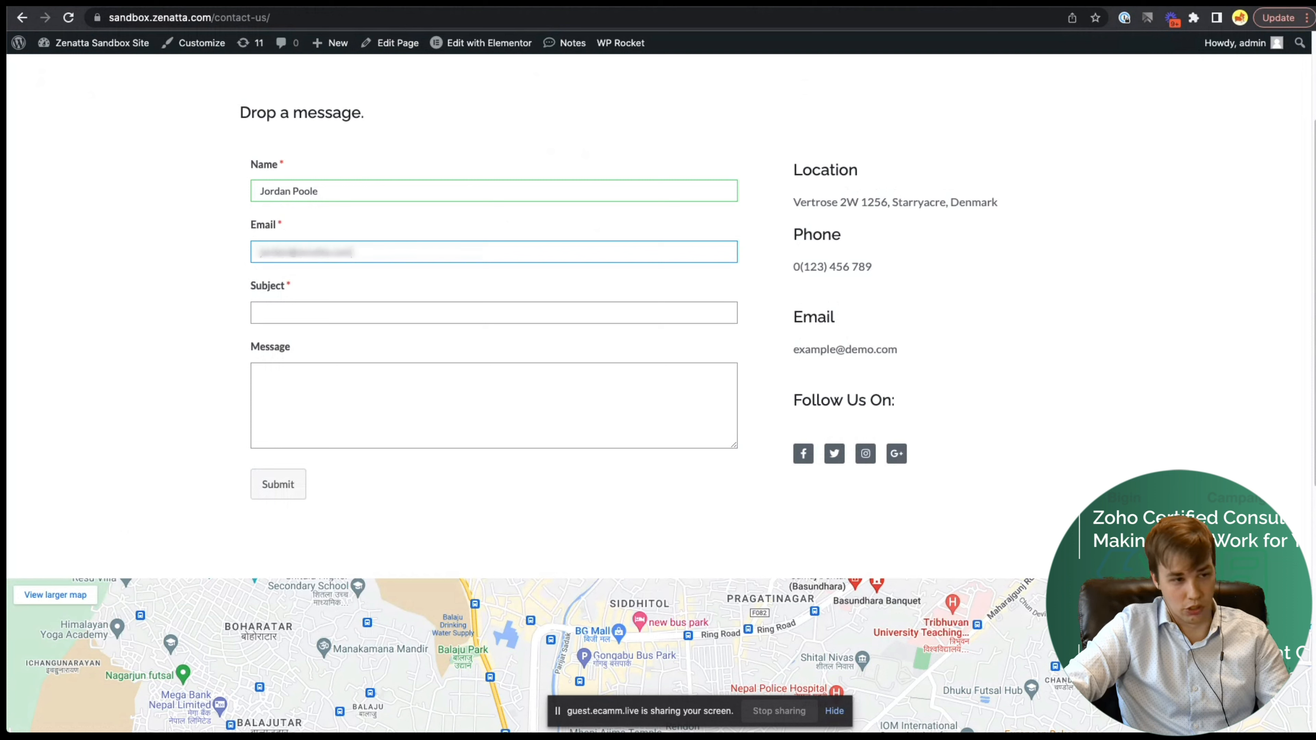
- Add subject 'This is a test' and a sample message, submit, and return to Zoho Flow
left_click(308, 304)
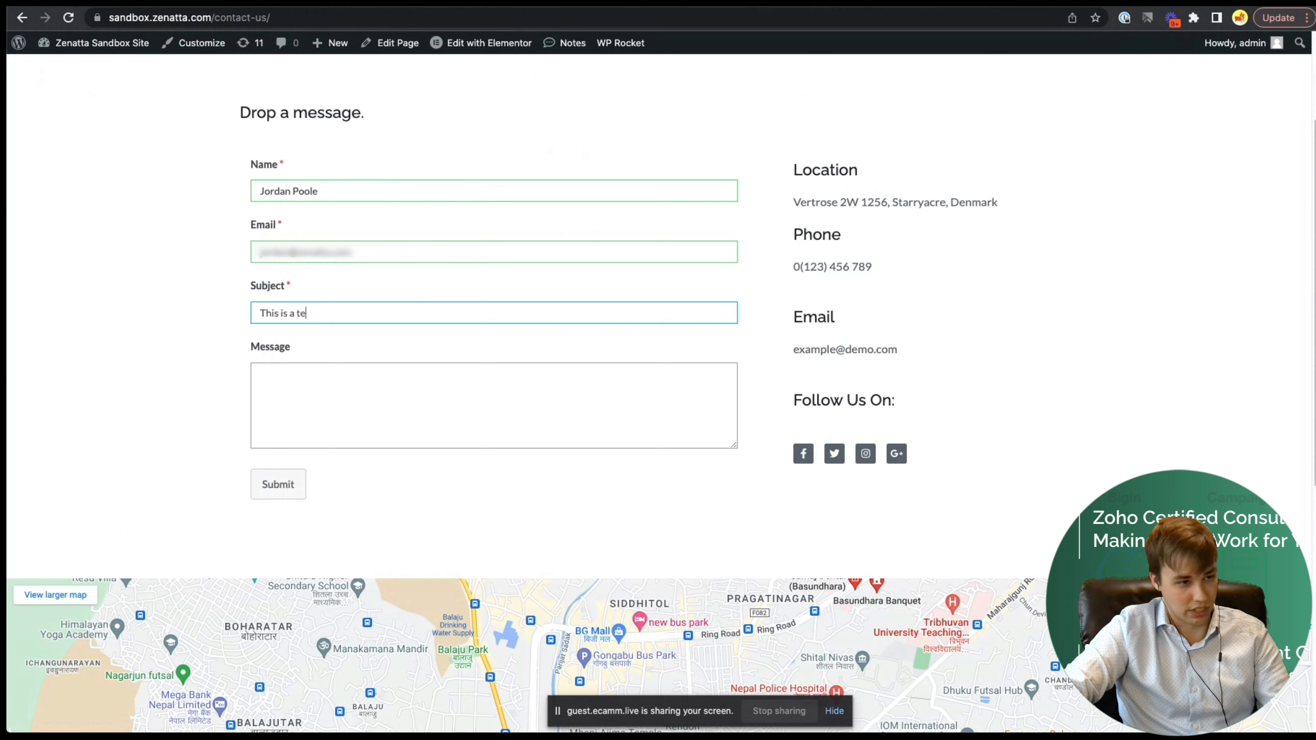
left_click(380, 381)
type("Tghi")
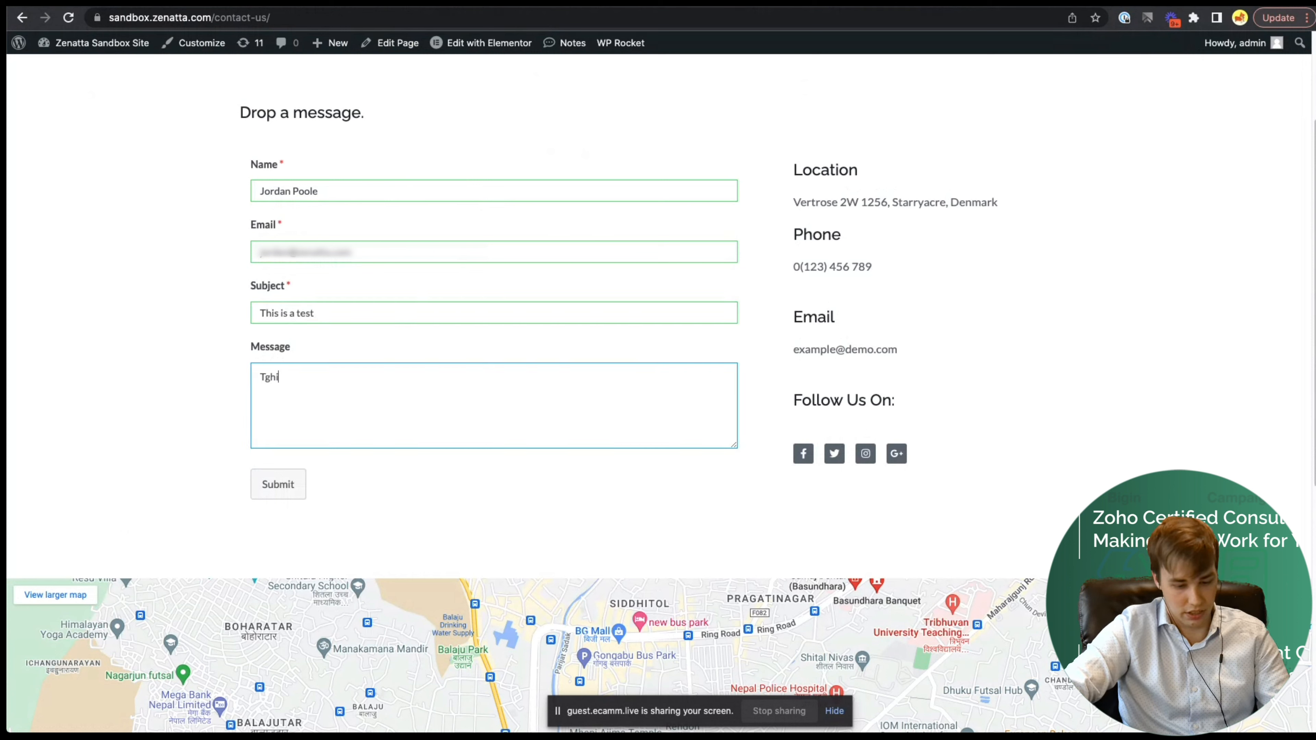
type("is me")
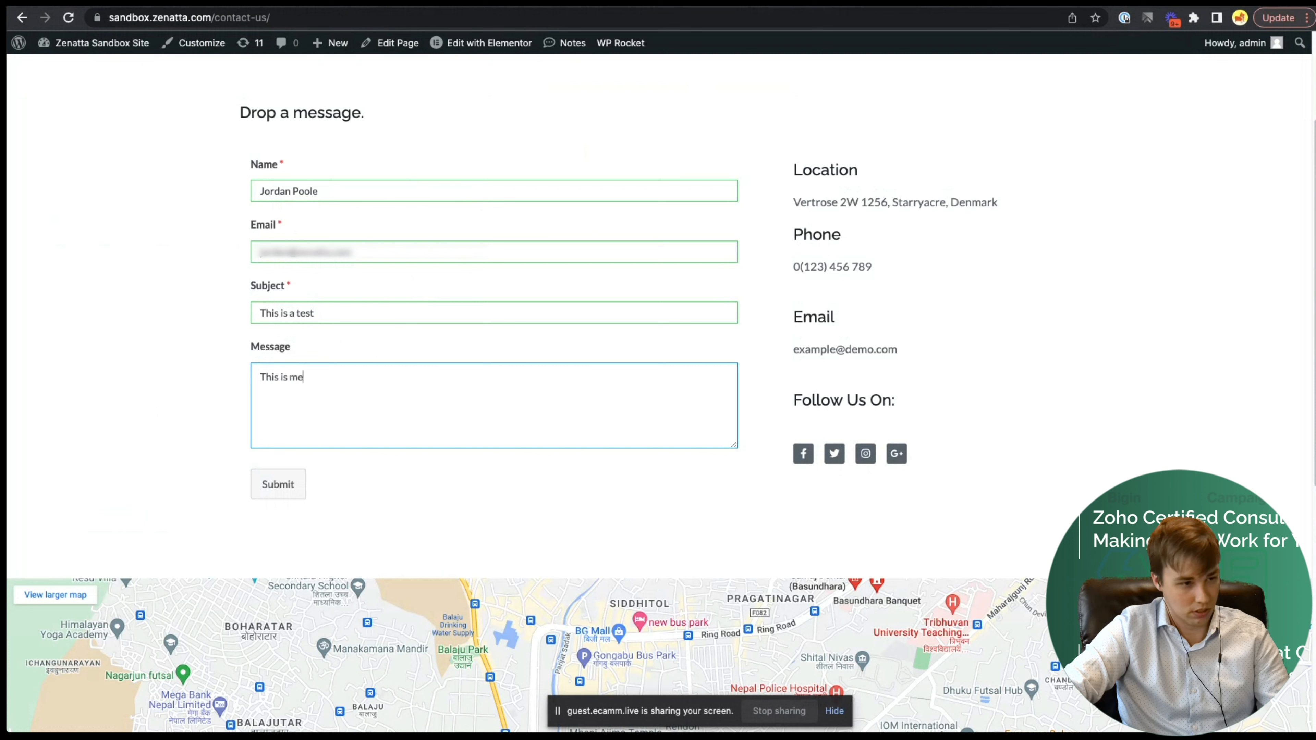
key("BackSpace")
type("y message")
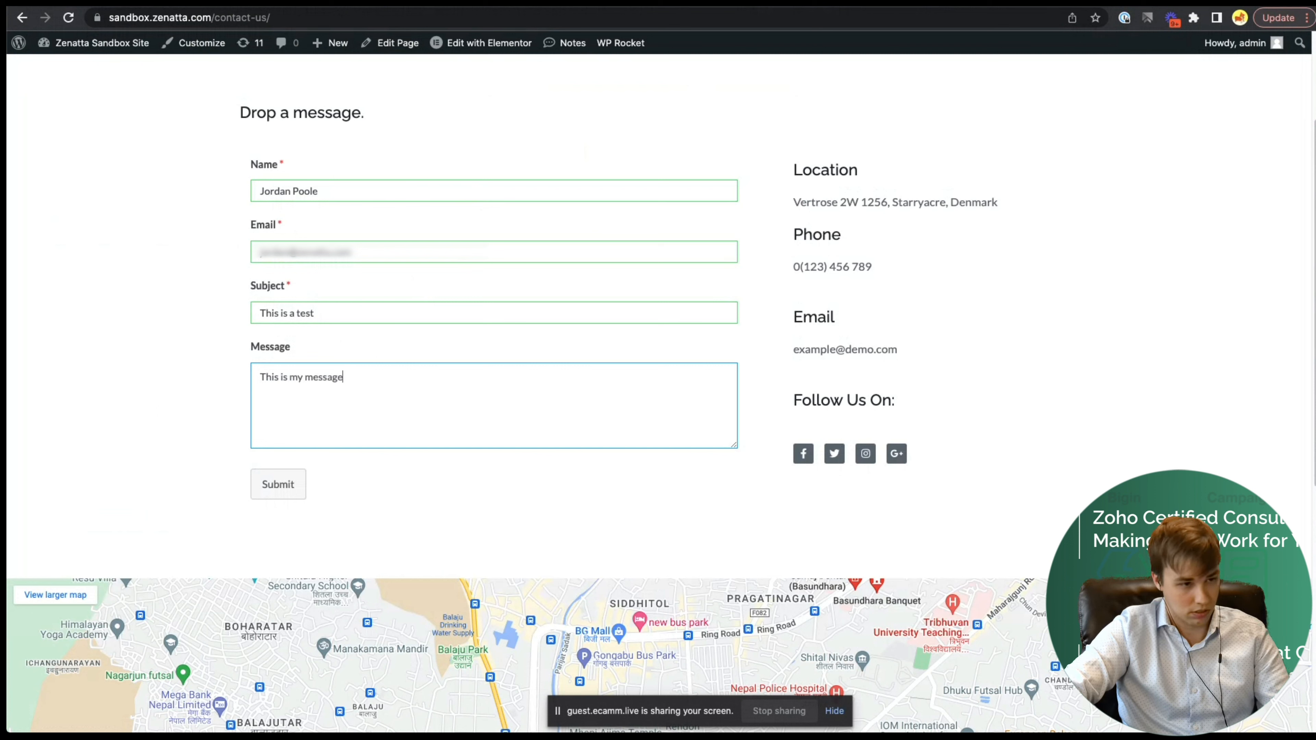
type(". Look how e")
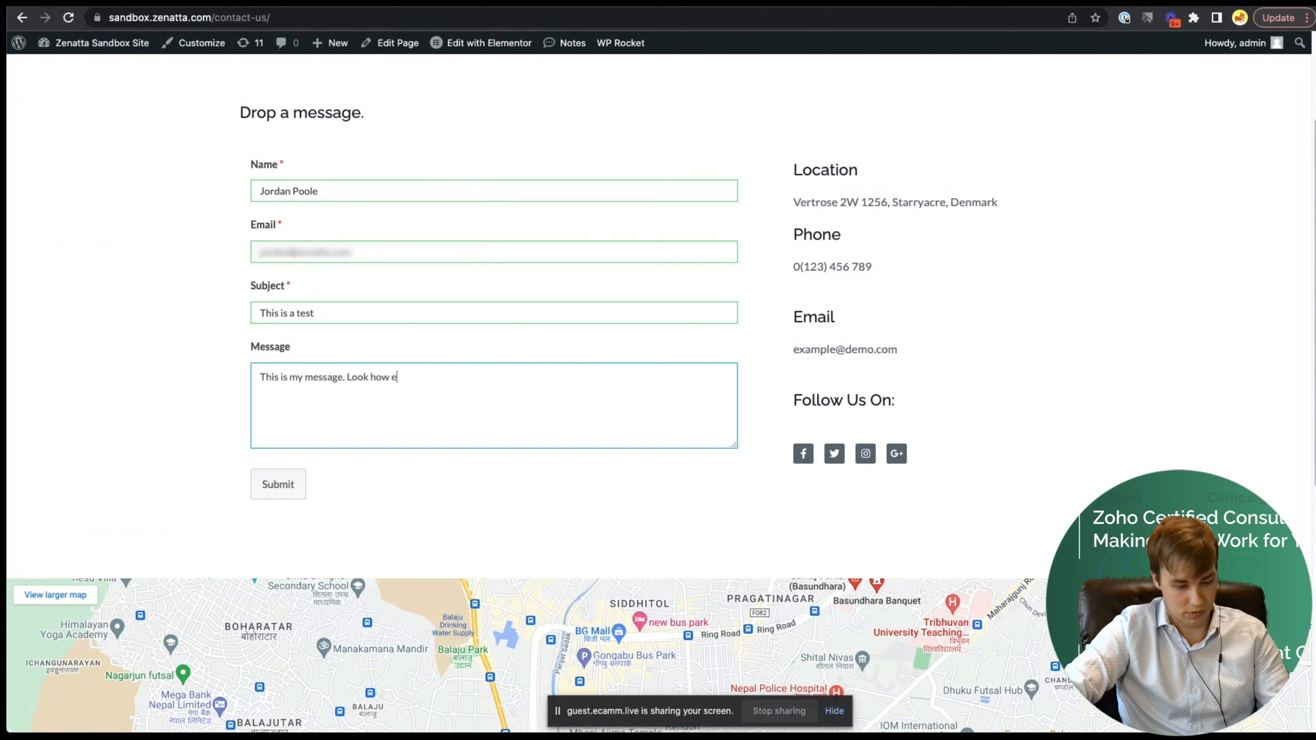
type("asy this is.")
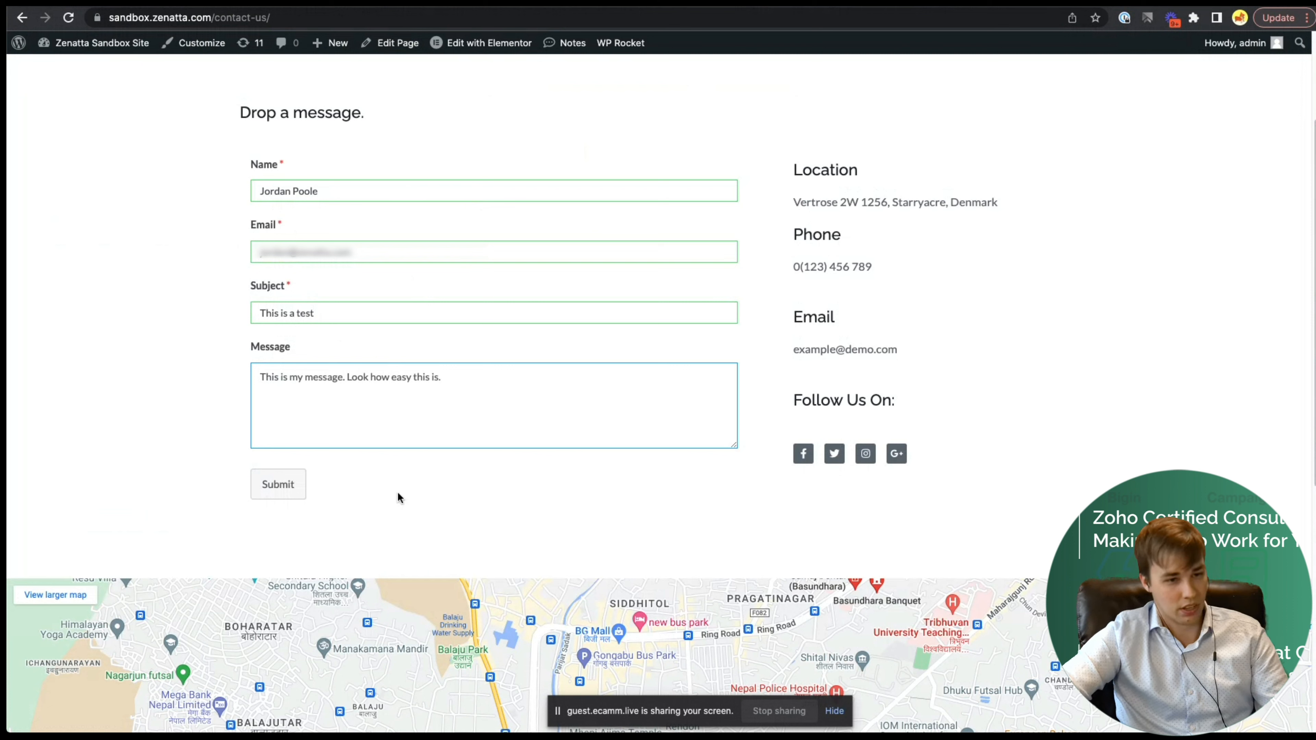
left_click(280, 490)
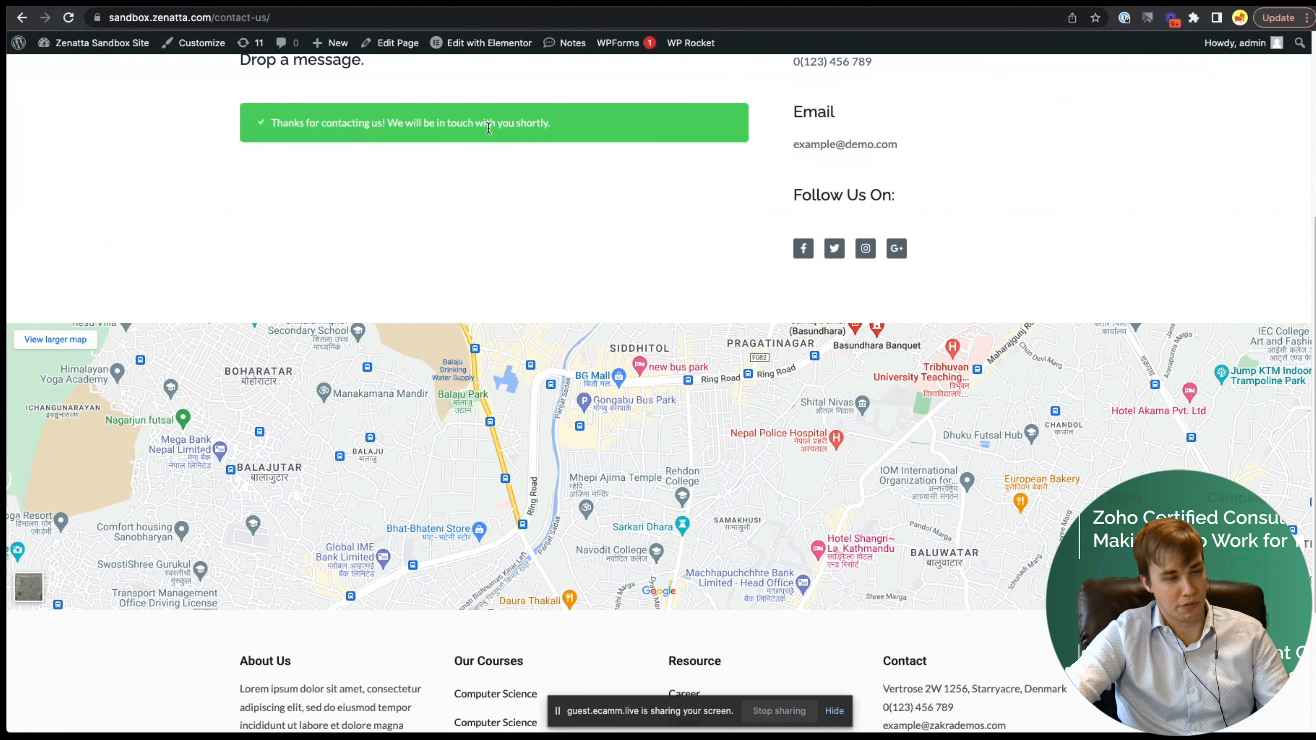
scroll(587, 191, "up", 1)
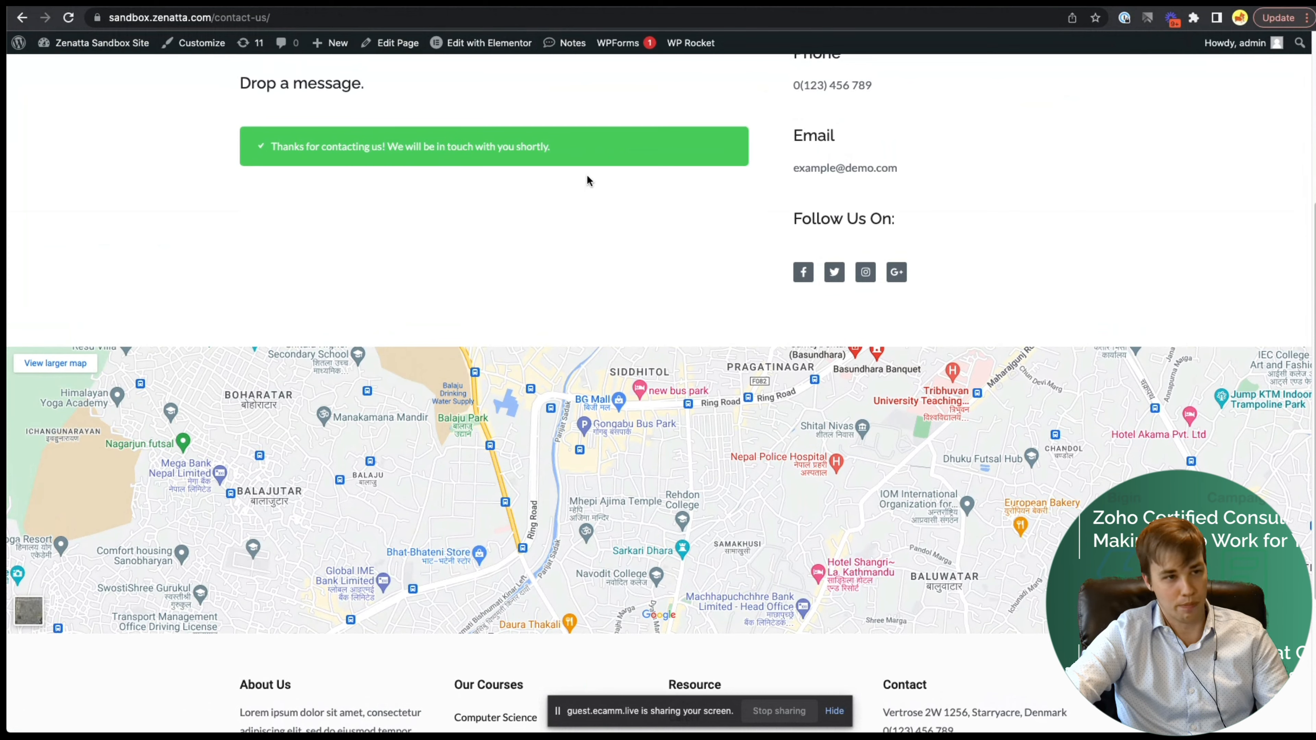
key("ctrl+Tab")
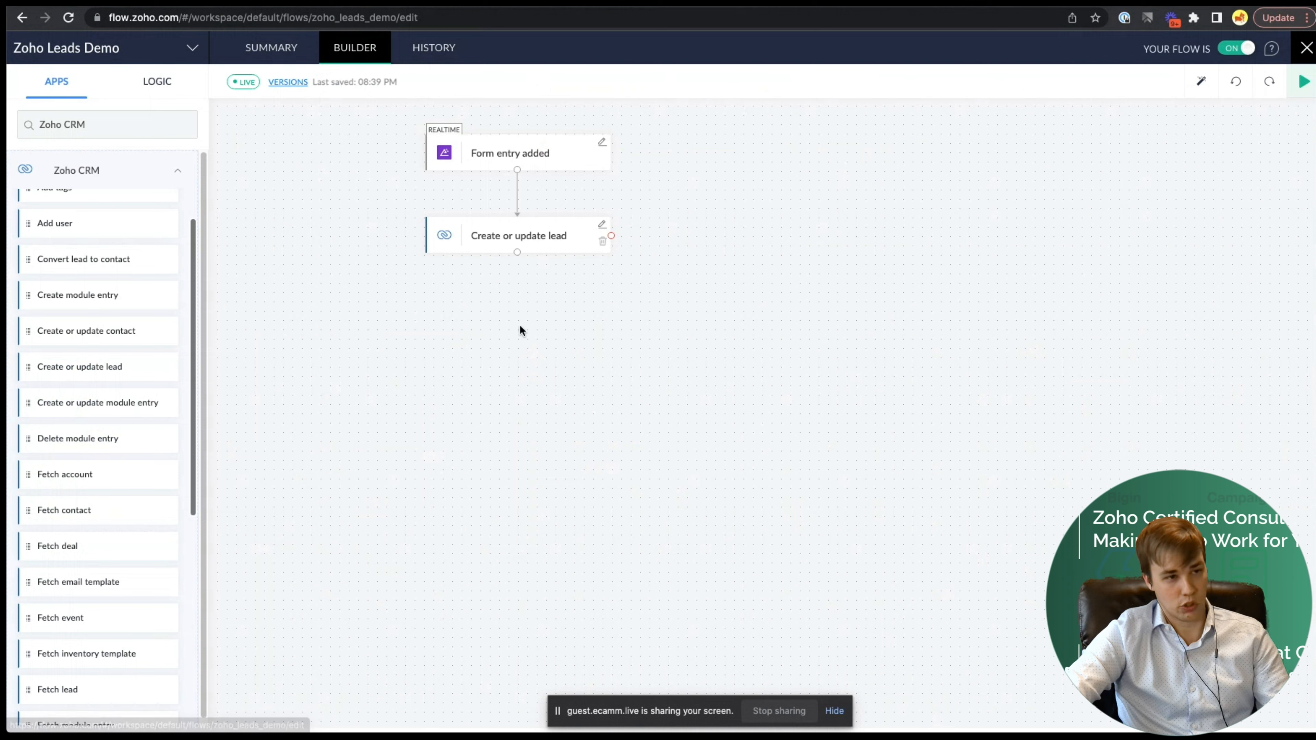
- Open the 8:40:52 PM run in History and expand both steps' outputs, noting the created lead's ID
left_click(434, 53)
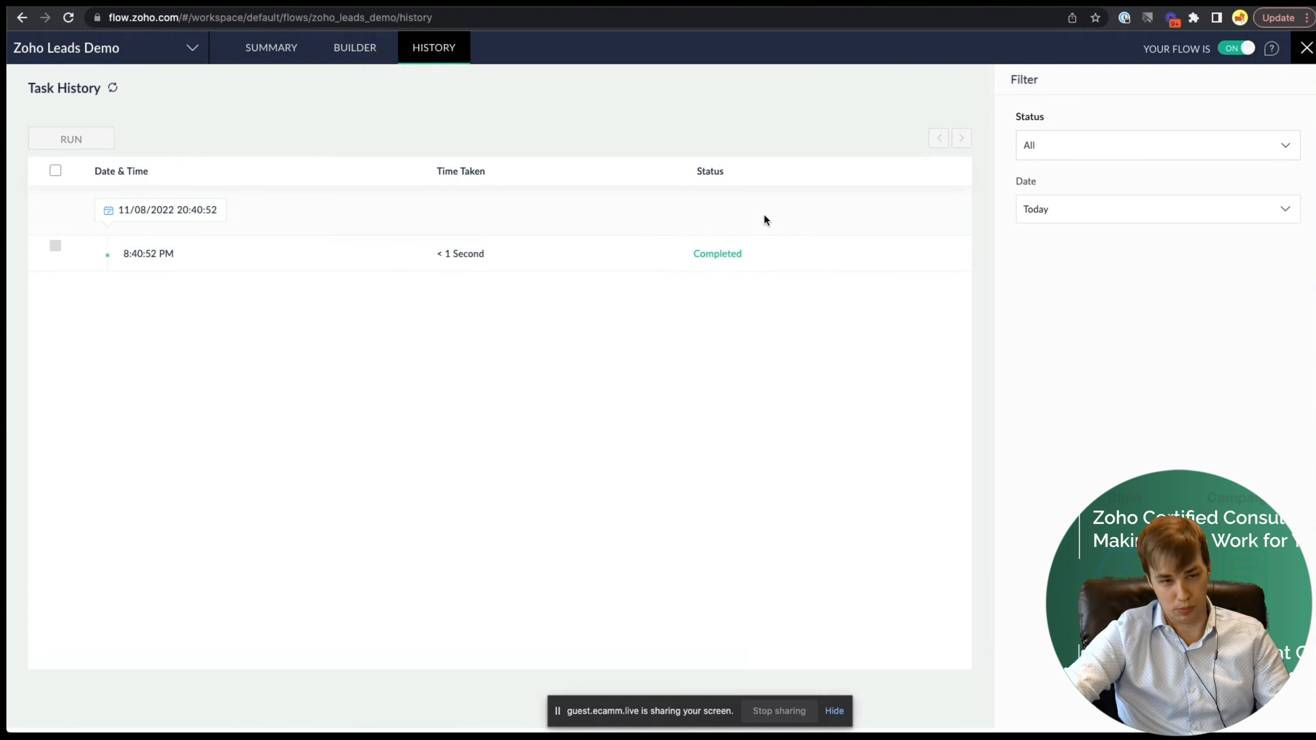
left_click(194, 263)
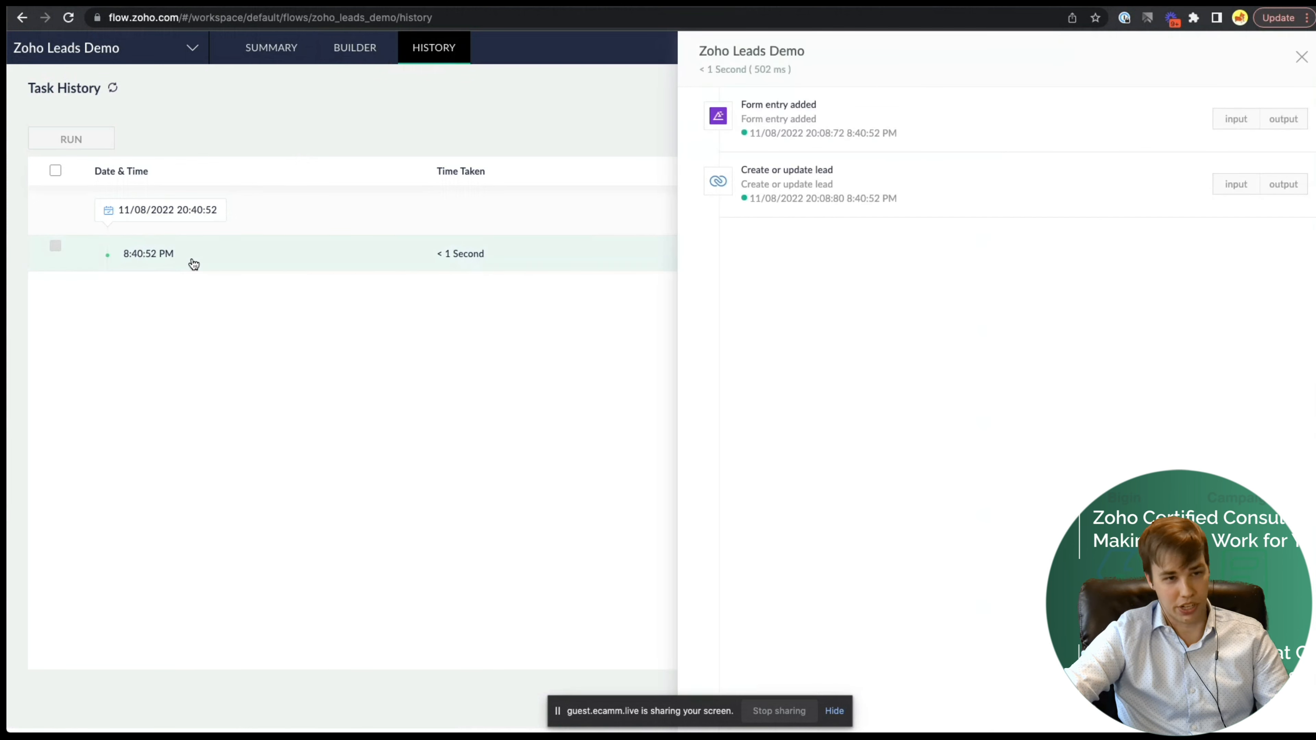
left_click(1271, 123)
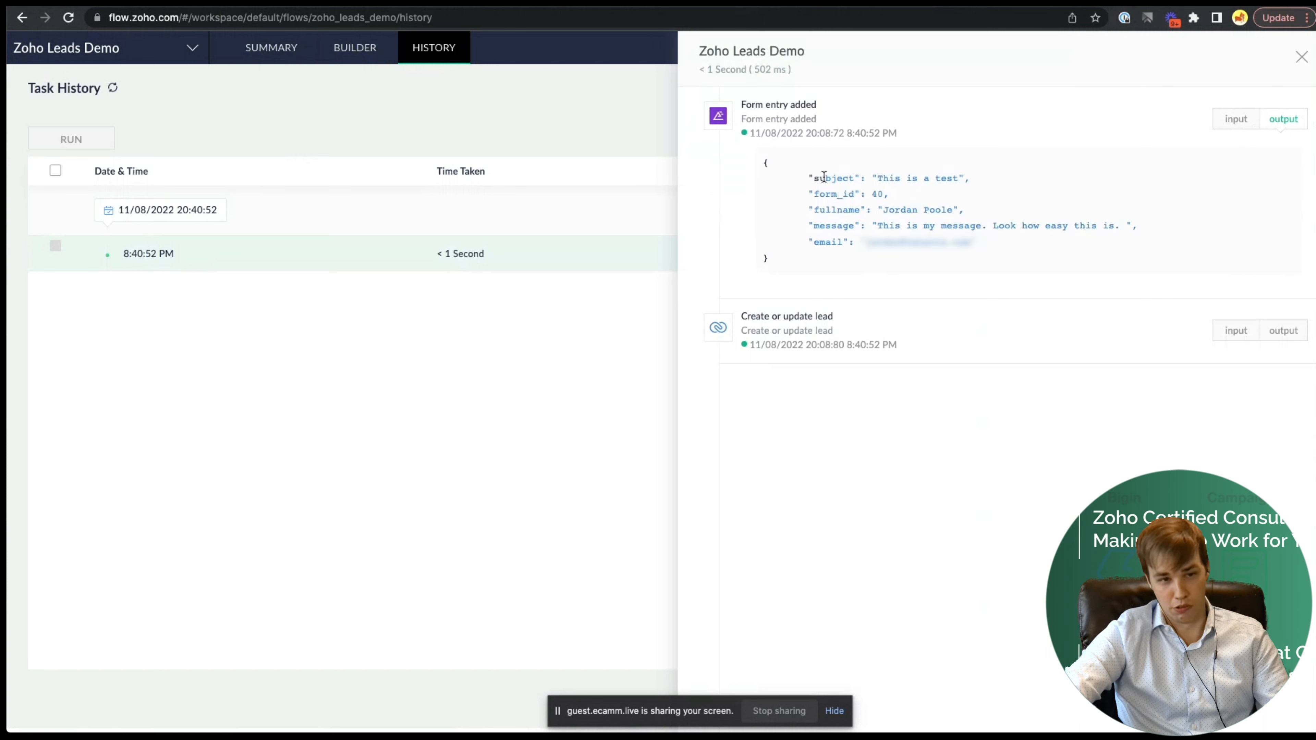
left_click(1283, 331)
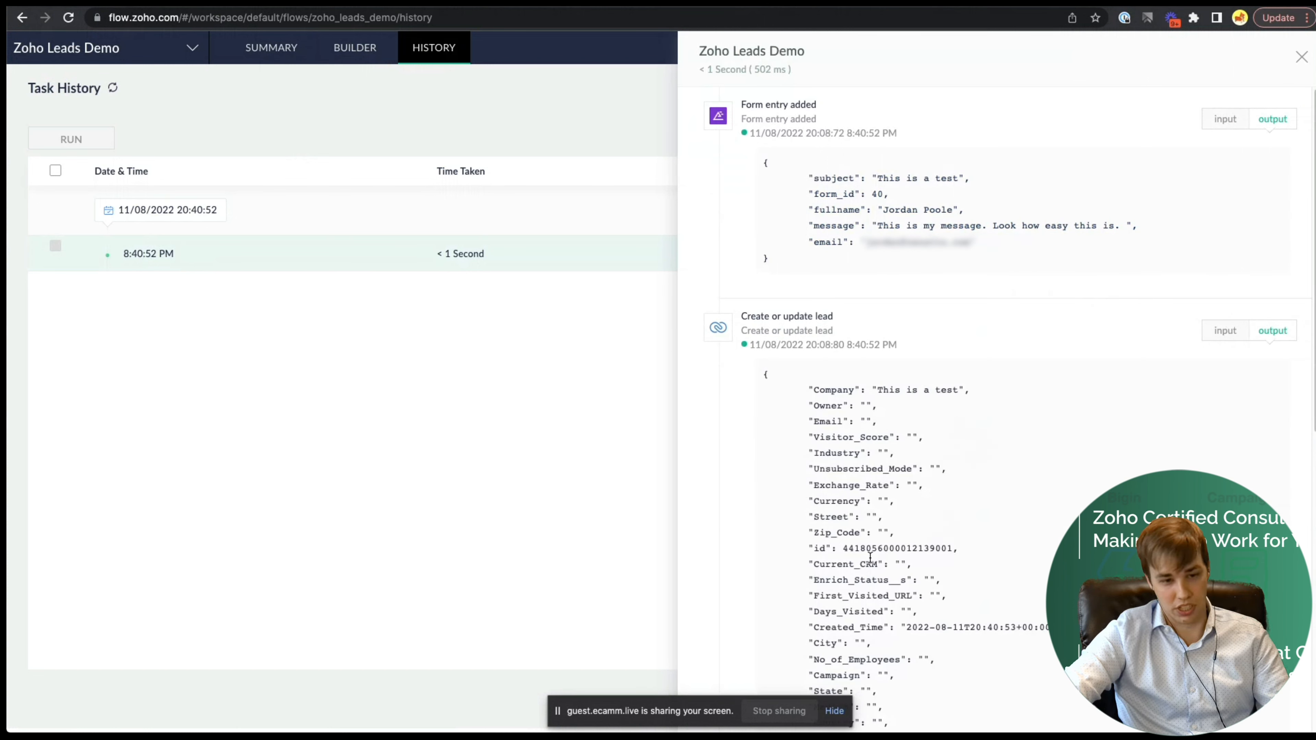
left_click_drag(843, 546, 949, 549)
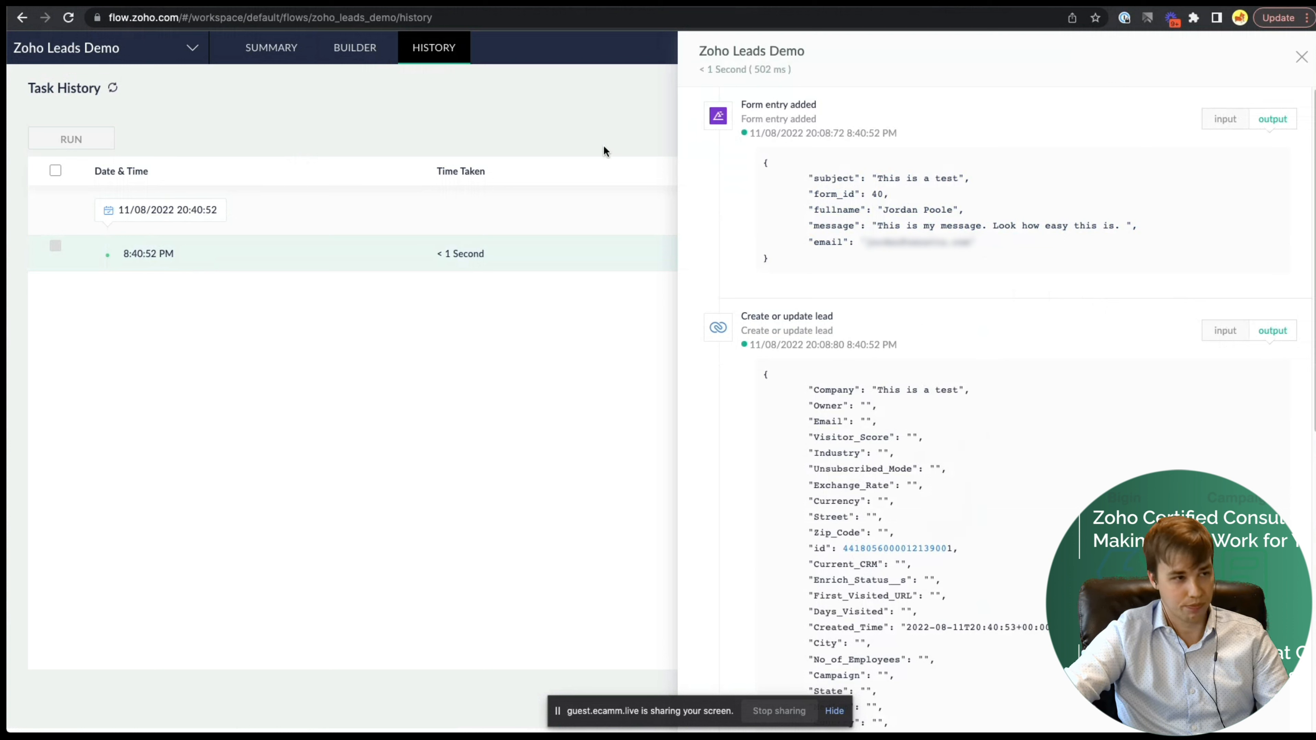
left_click(544, 104)
left_click(523, 3)
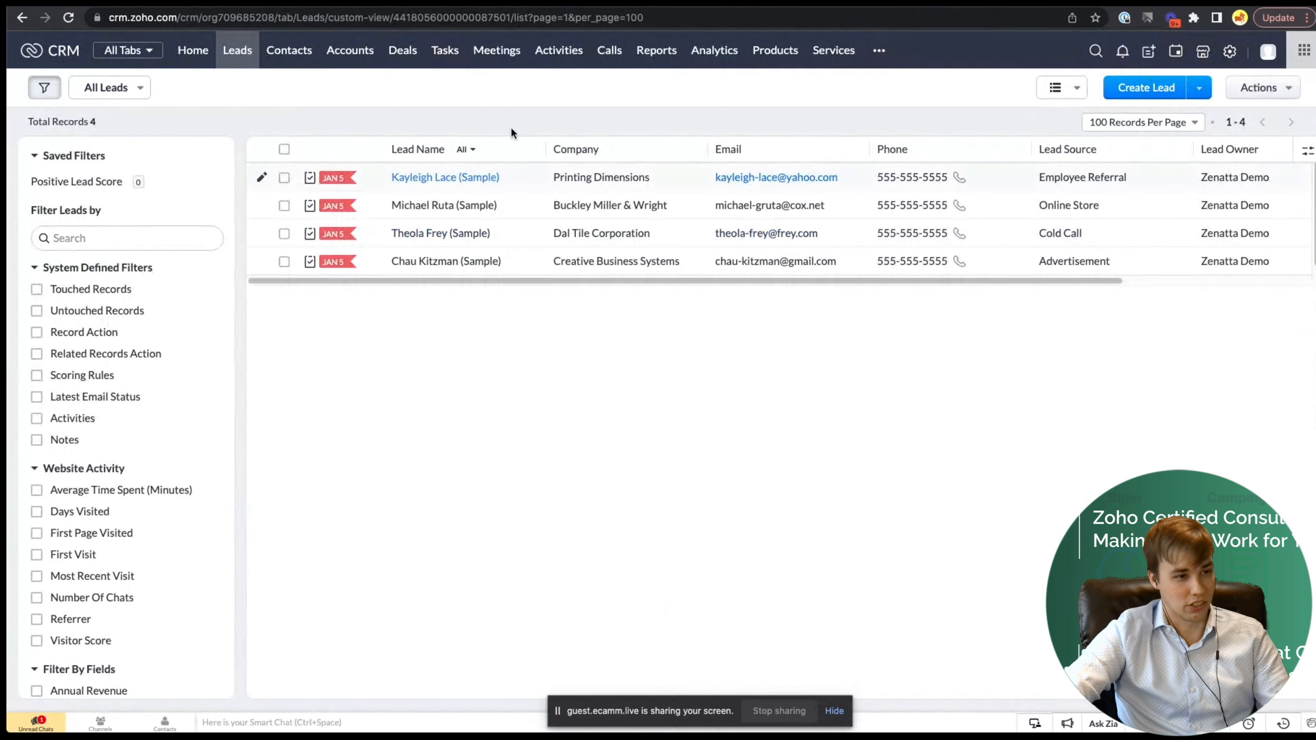
- Reload the Leads list and open the new lead with company 'This is a test'
left_click(189, 88)
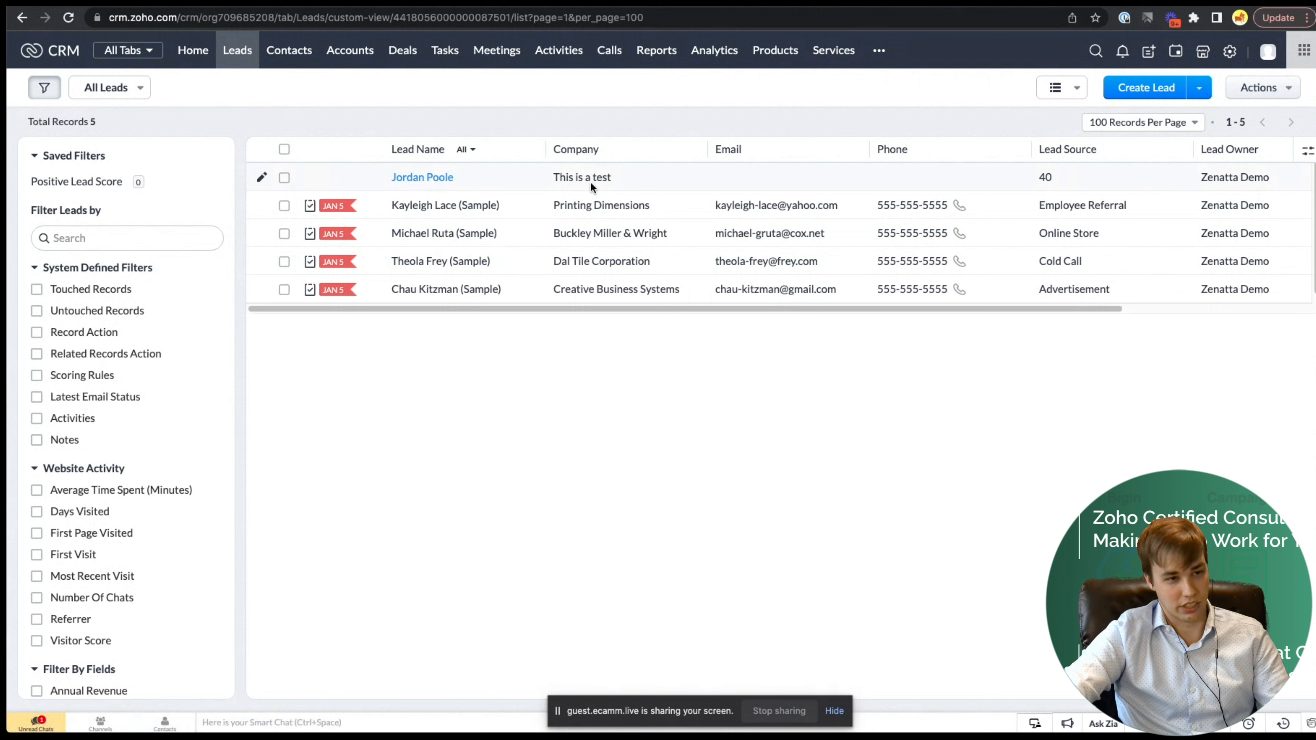
double_click(561, 177)
left_click_drag(578, 177, 616, 177)
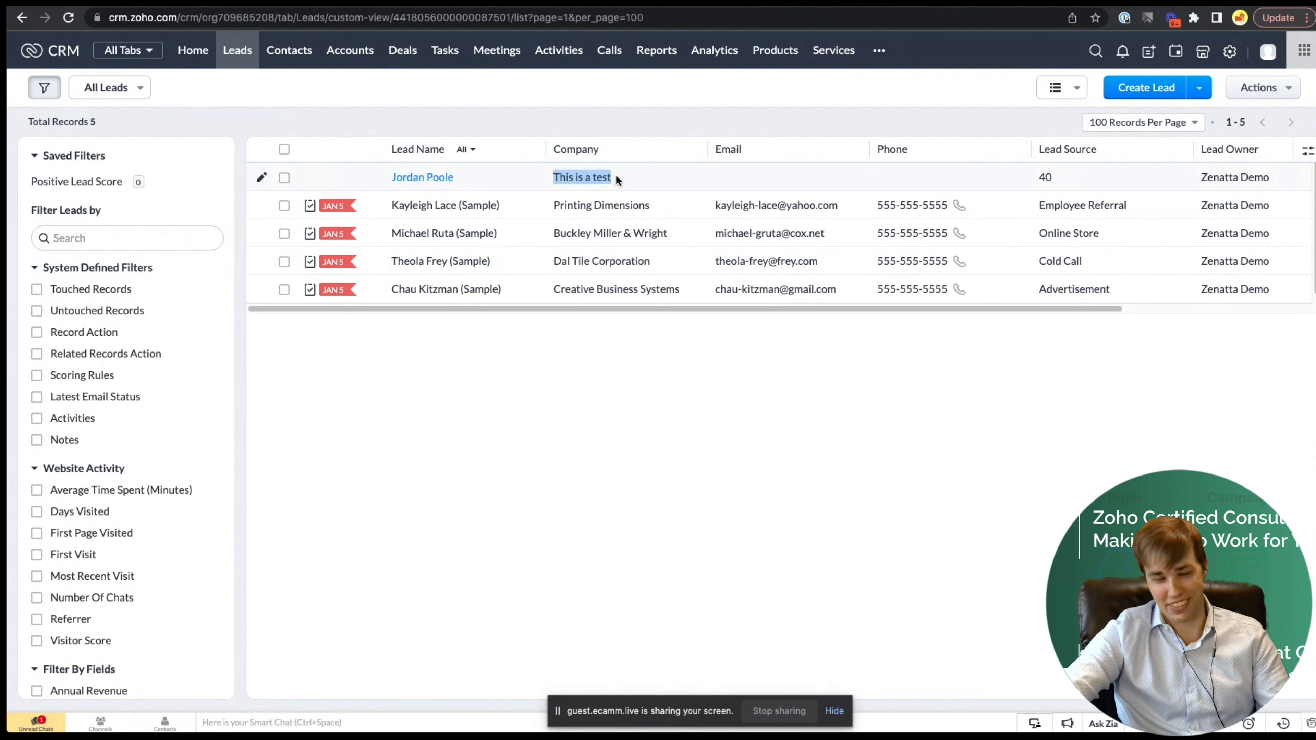
left_click(436, 181)
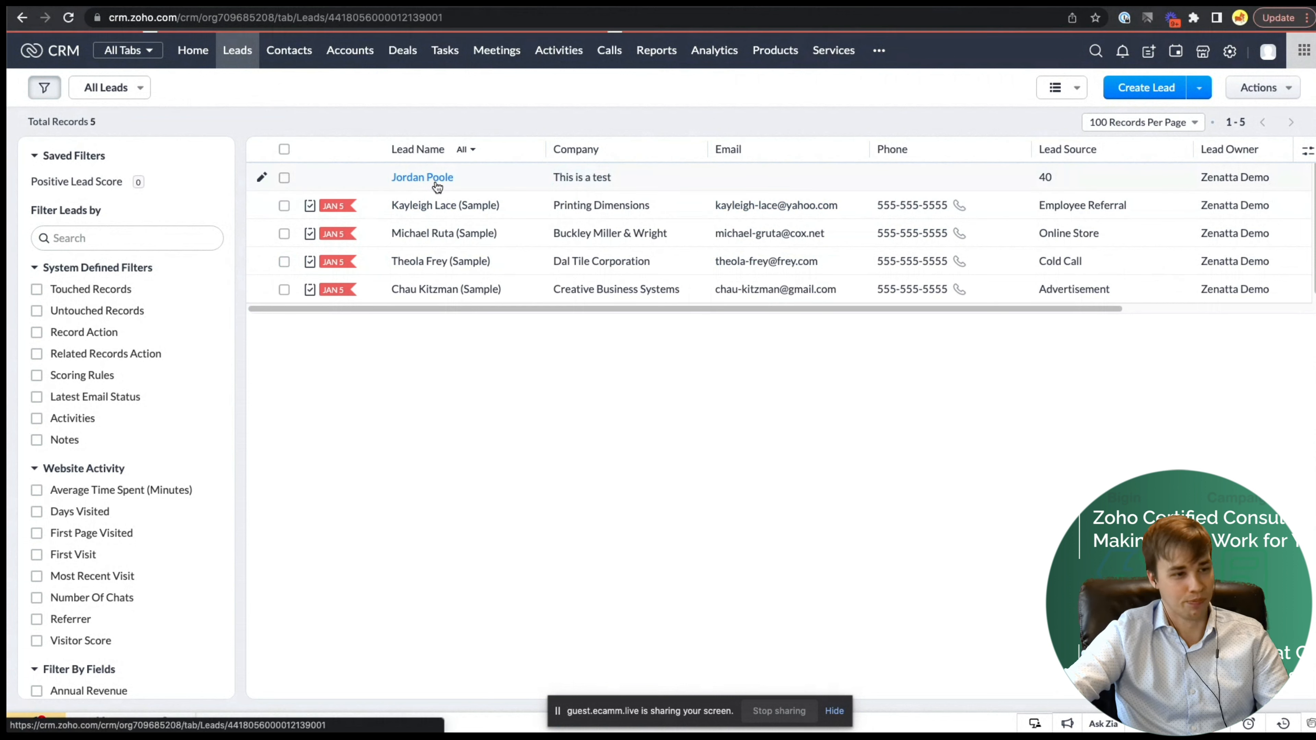
- Review the lead's description message and Lead Source value, then return to All Leads
scroll(616, 296, "down", 10)
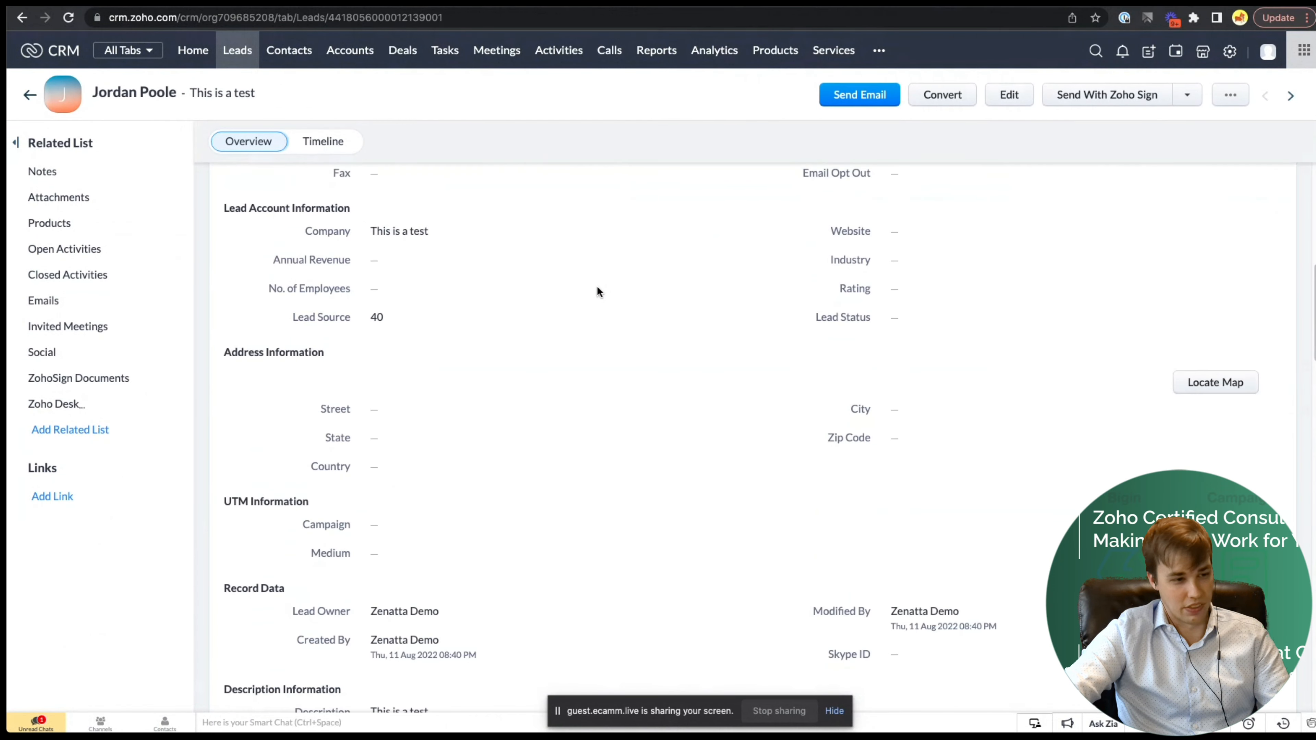
scroll(597, 292, "down", 5)
left_click_drag(384, 414, 471, 421)
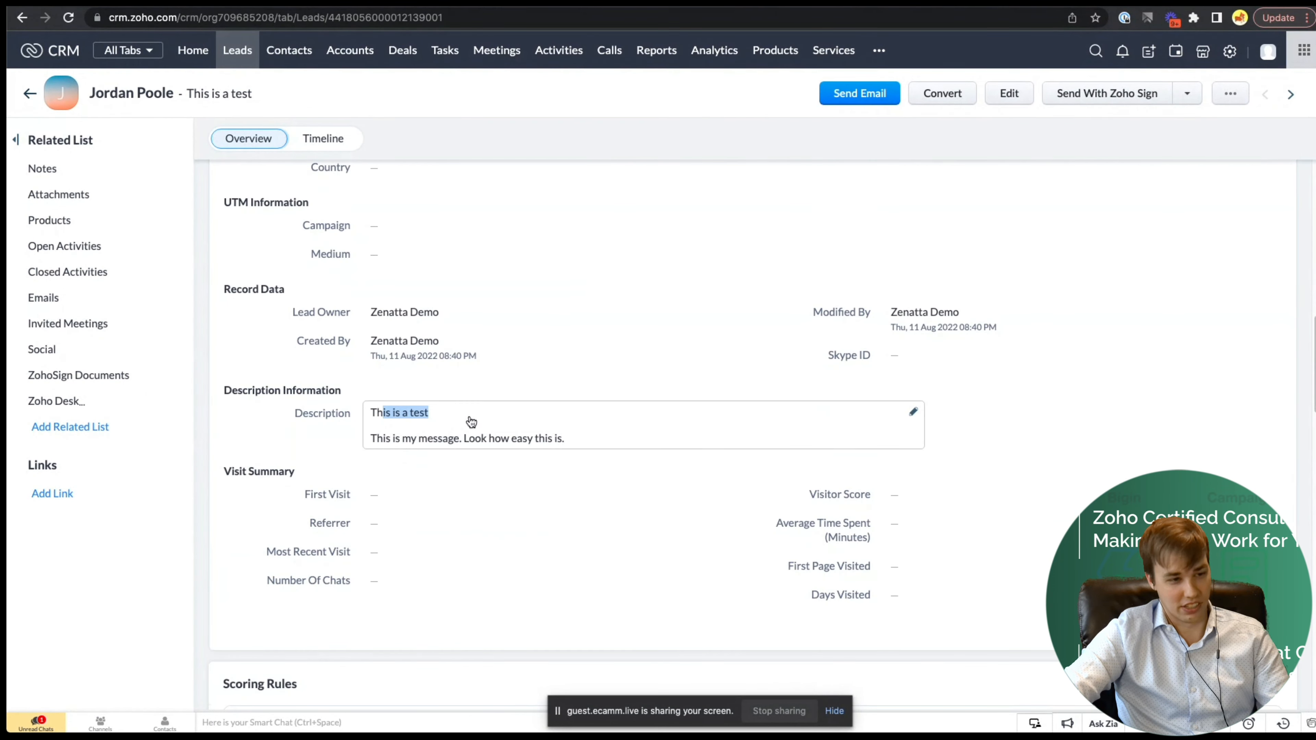
left_click_drag(370, 441, 627, 444)
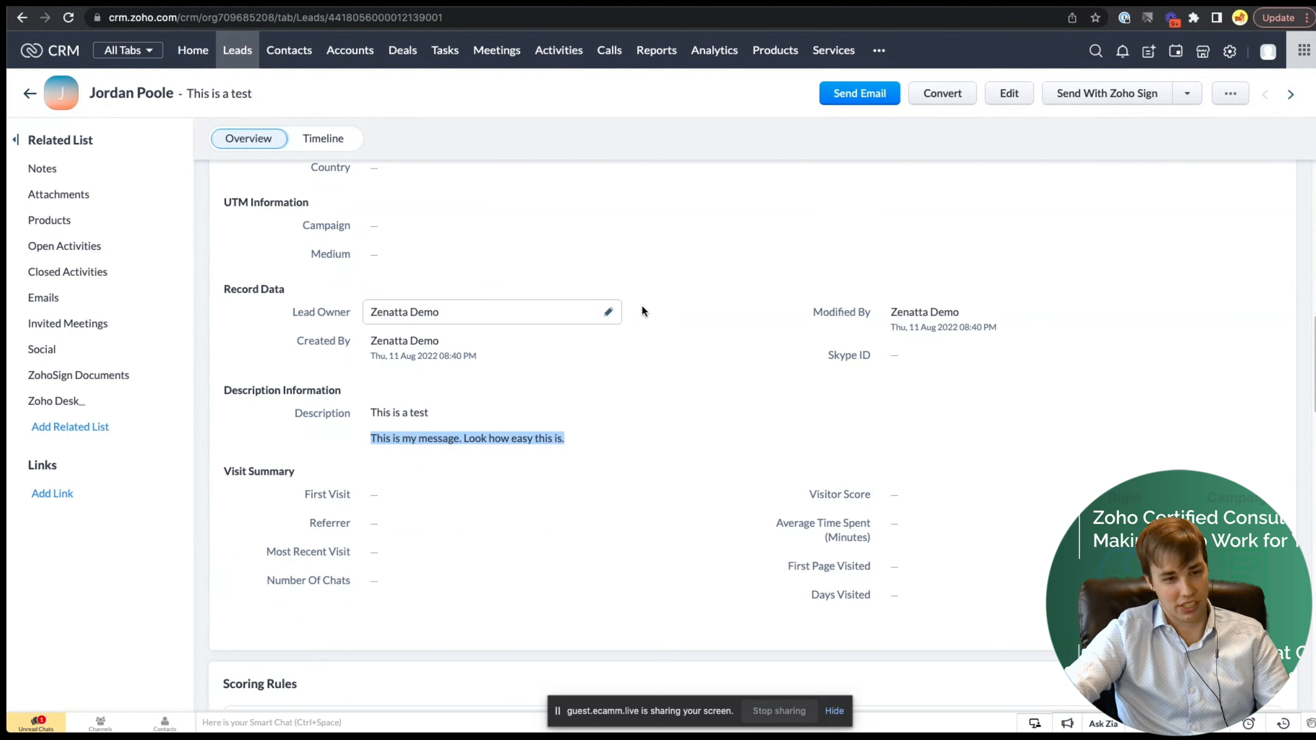
scroll(689, 296, "up", 5)
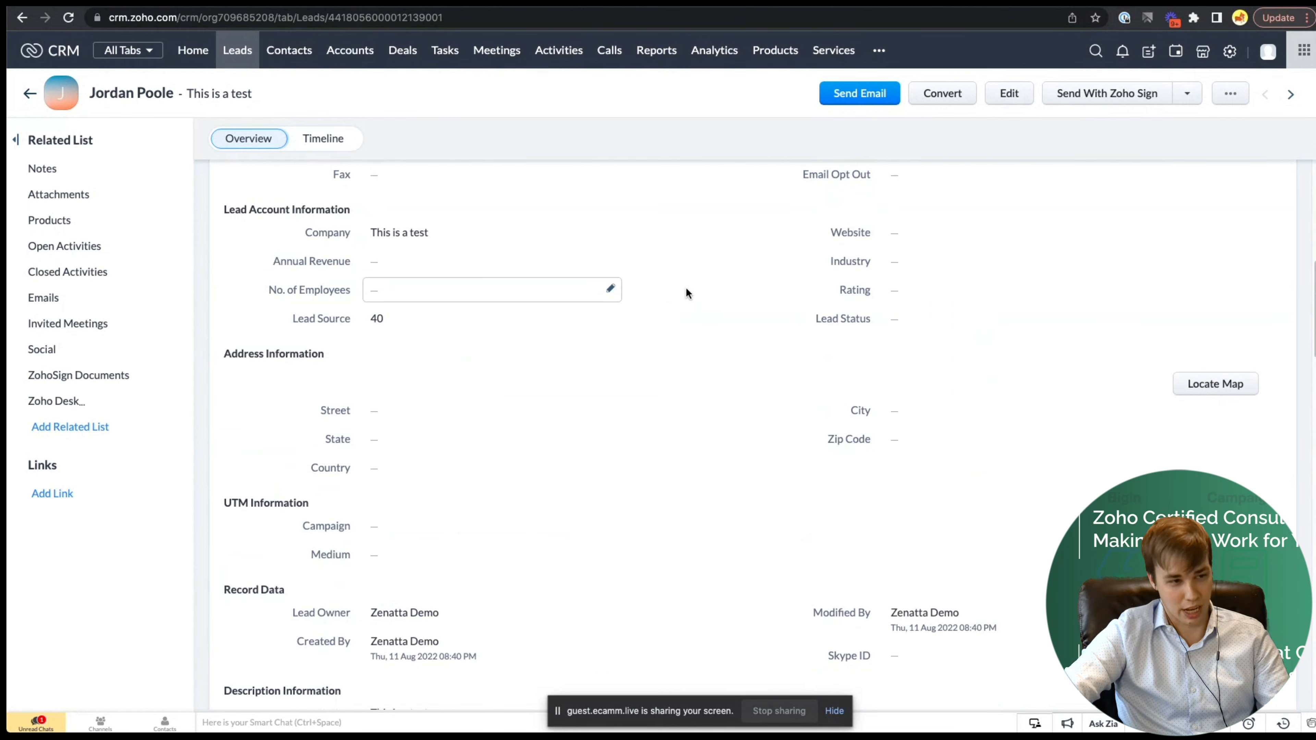
left_click_drag(396, 324, 342, 321)
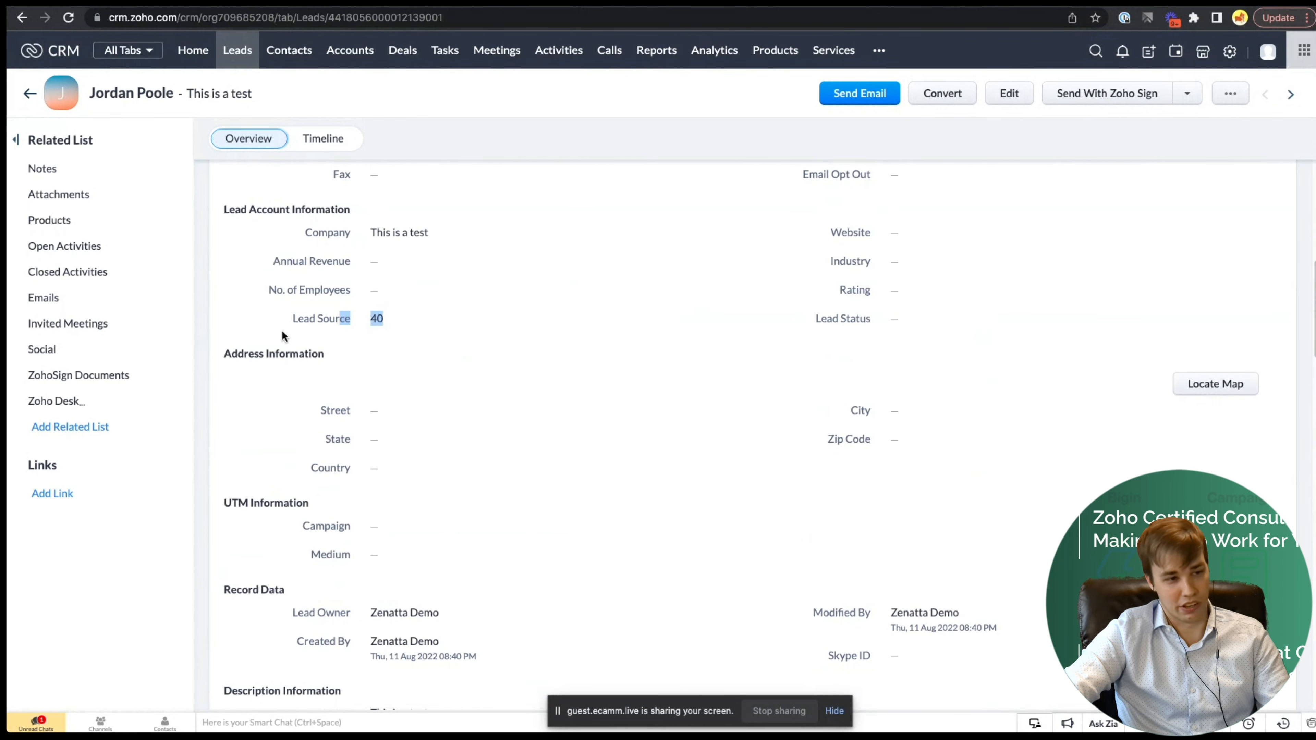
left_click(305, 319)
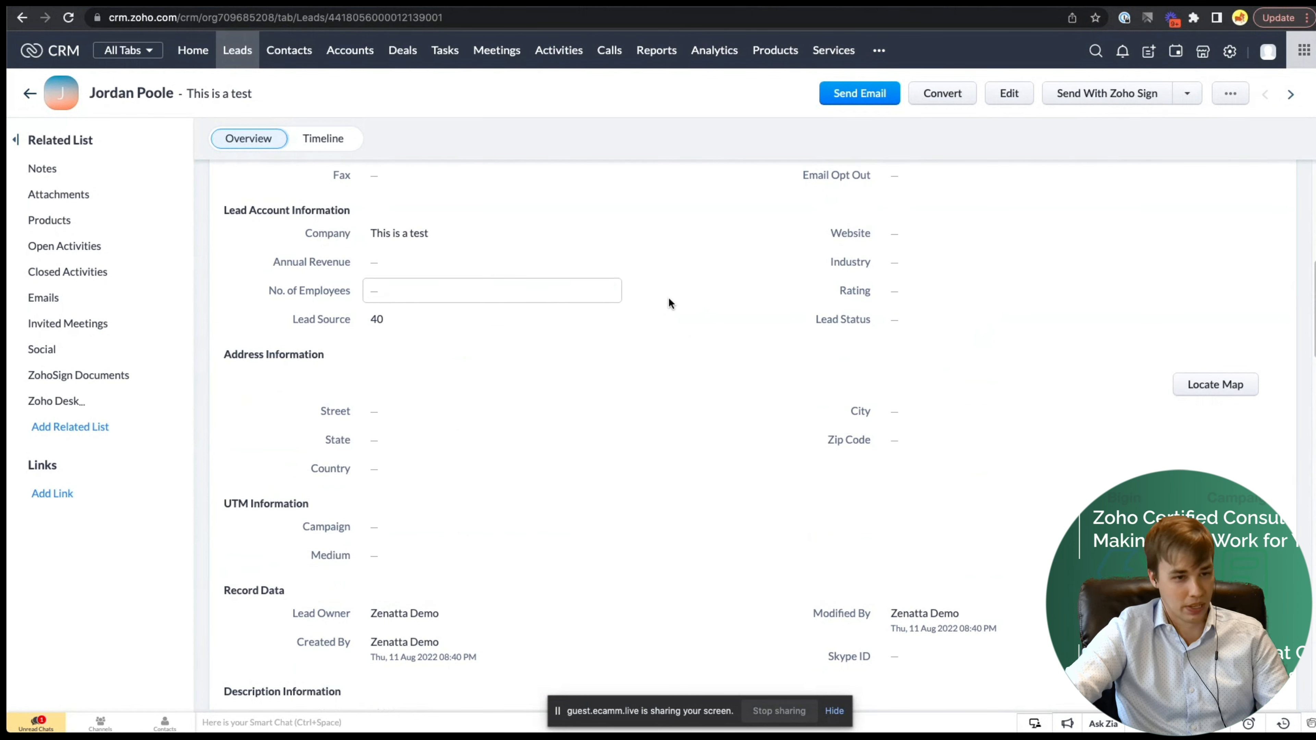
scroll(668, 300, "up", 3)
scroll(669, 295, "up", 5)
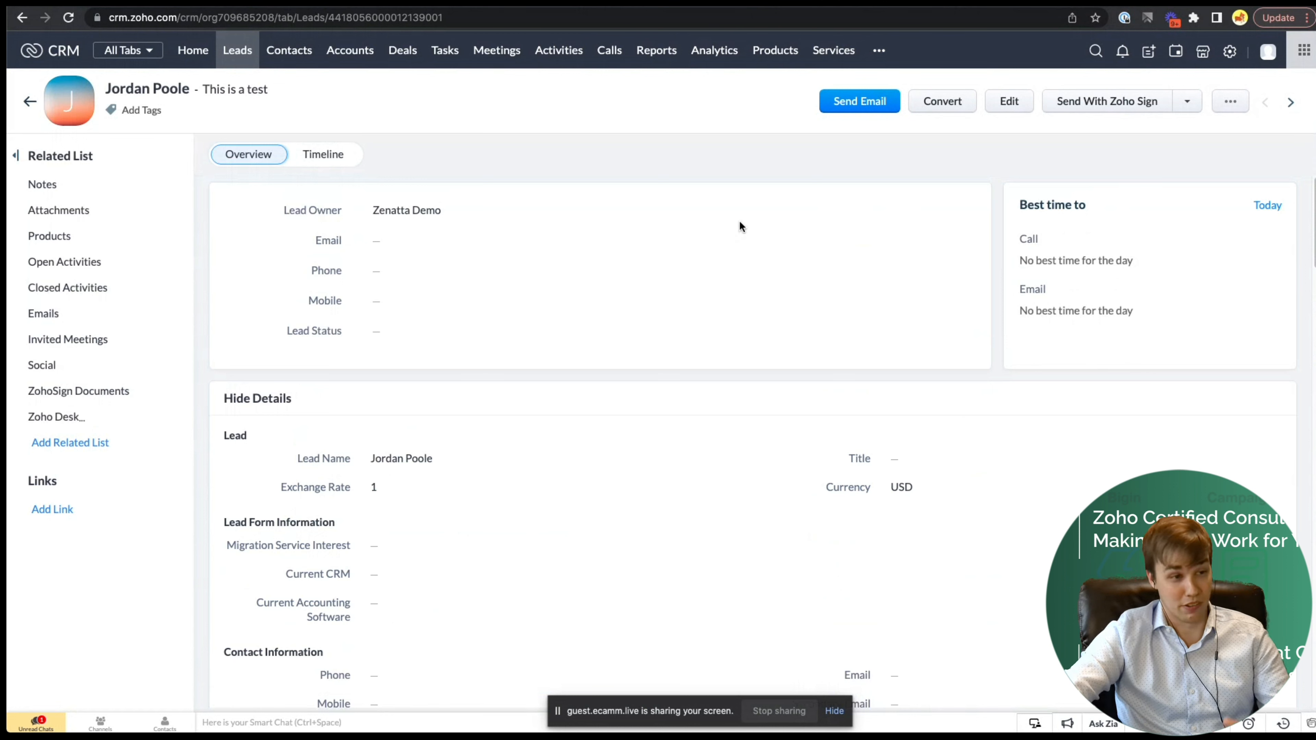
left_click(239, 53)
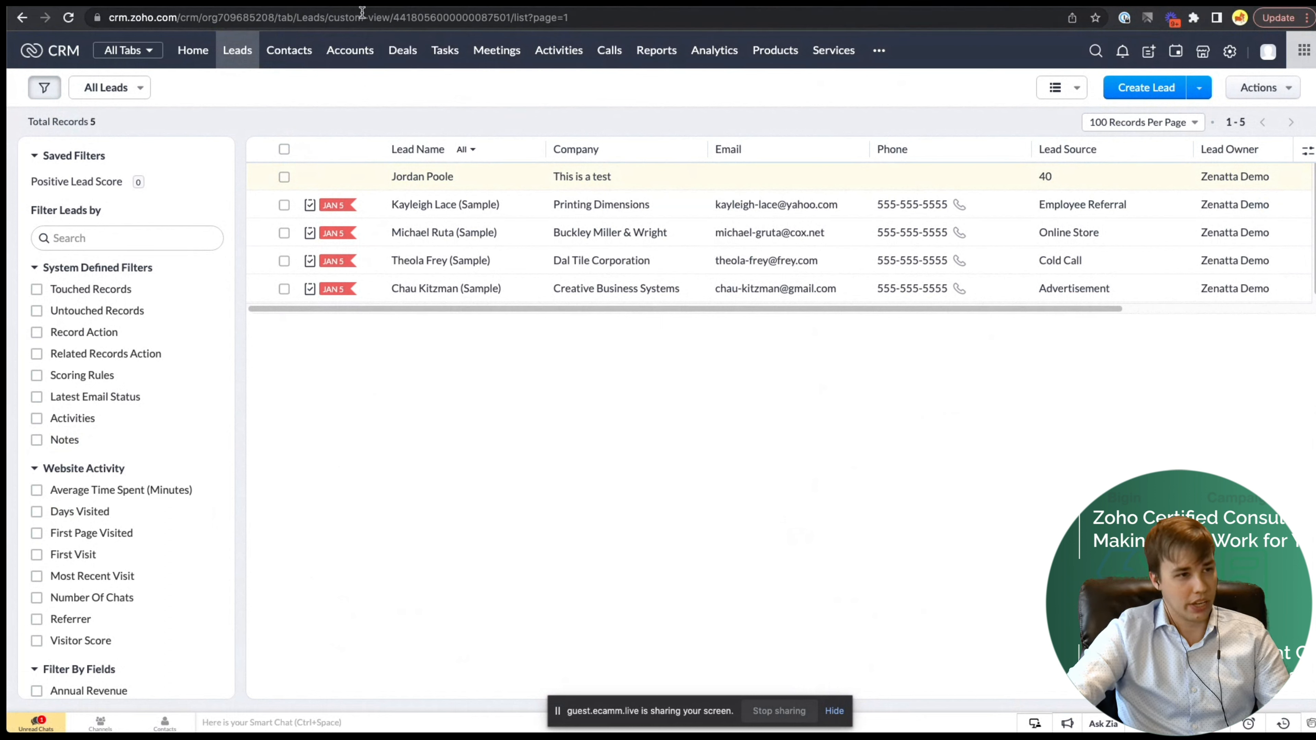
left_click(492, 3)
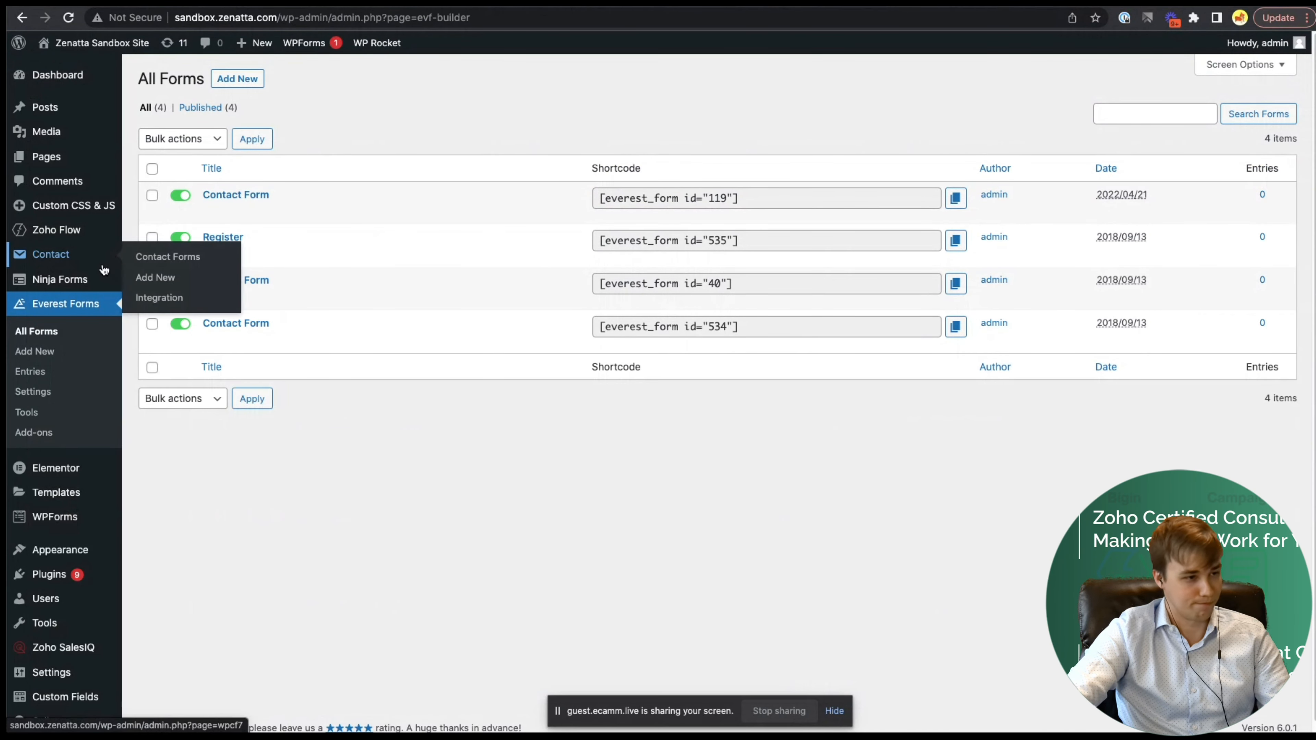
- Browse the Ninja Forms Apps & Integrations add-ons, then go to the WPForms Forms Overview
left_click(73, 279)
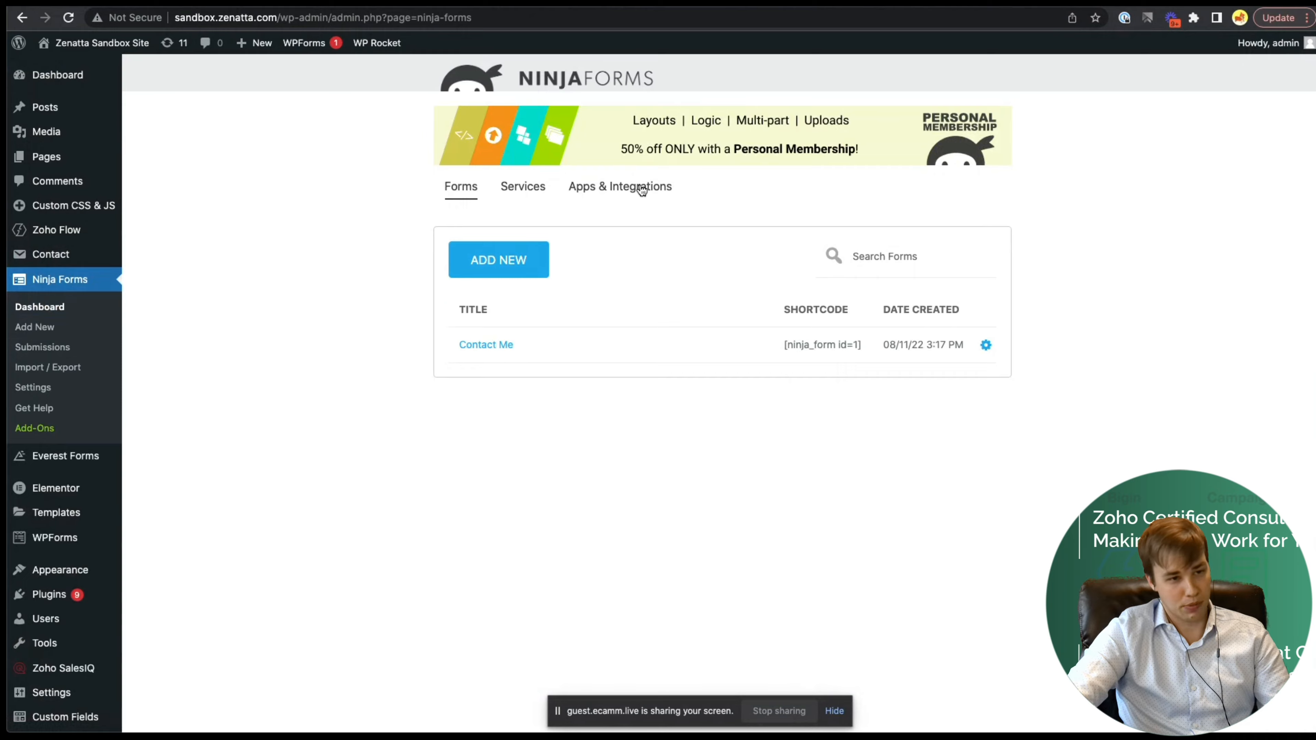
left_click(642, 189)
scroll(434, 281, "down", 8)
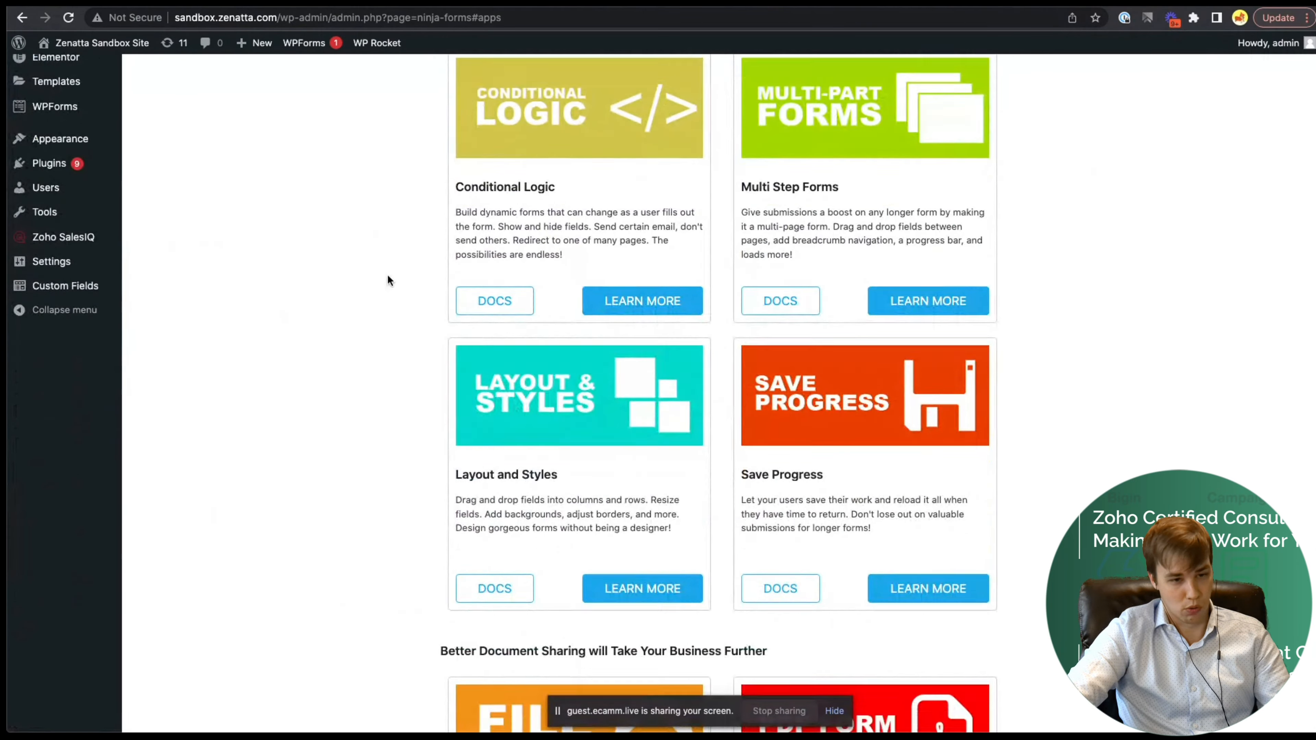
scroll(387, 281, "down", 15)
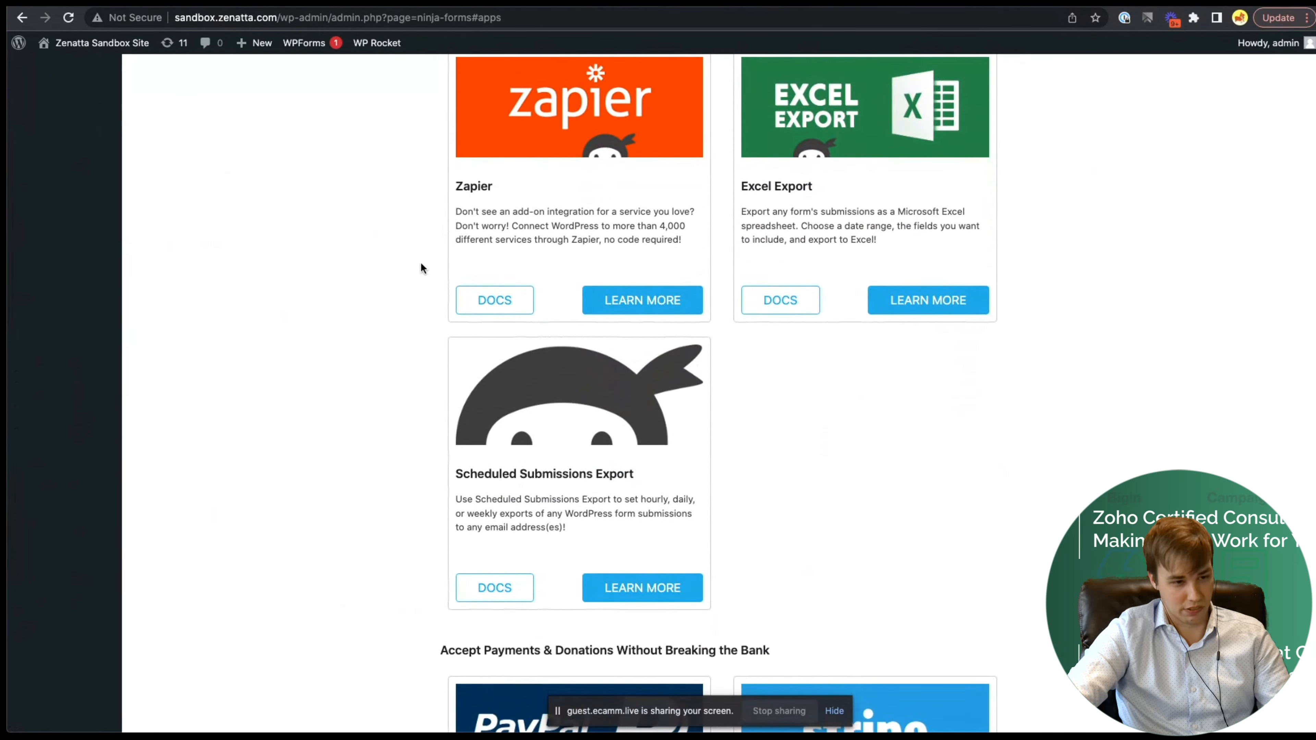
scroll(421, 264, "down", 20)
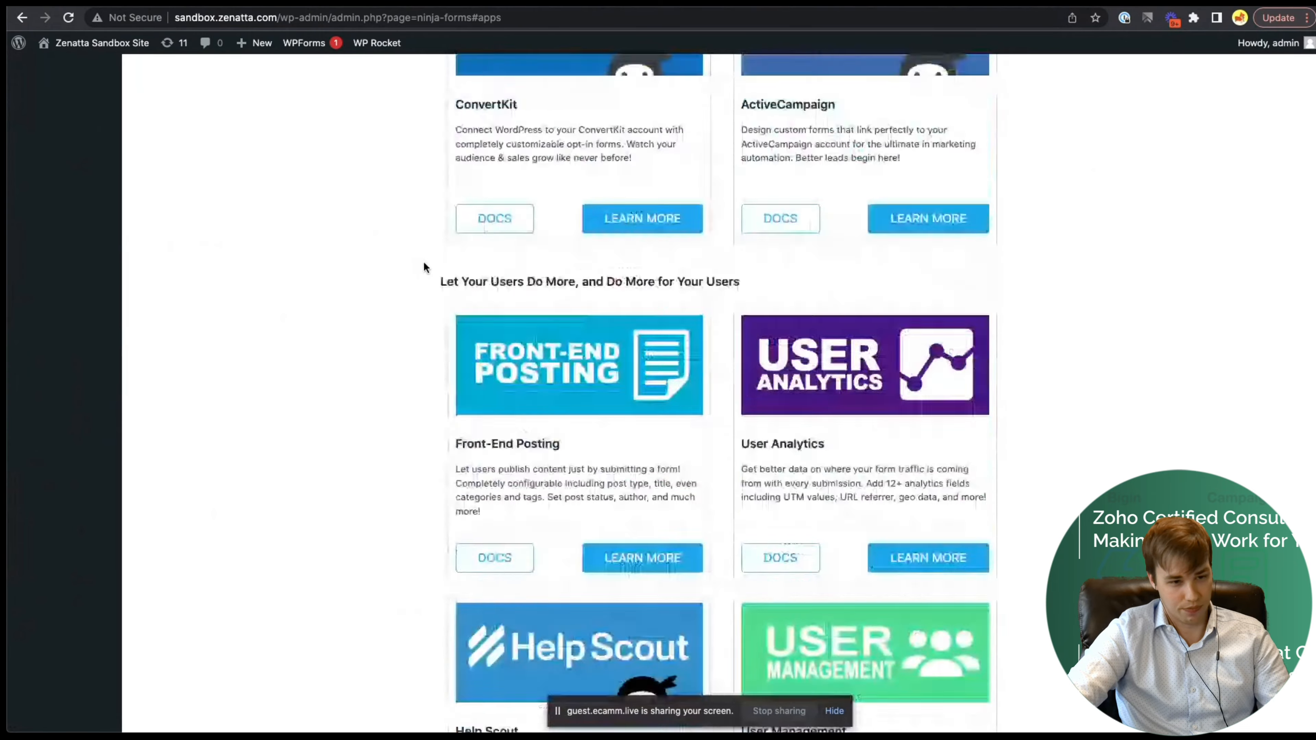
scroll(424, 265, "down", 3)
scroll(128, 244, "up", 20)
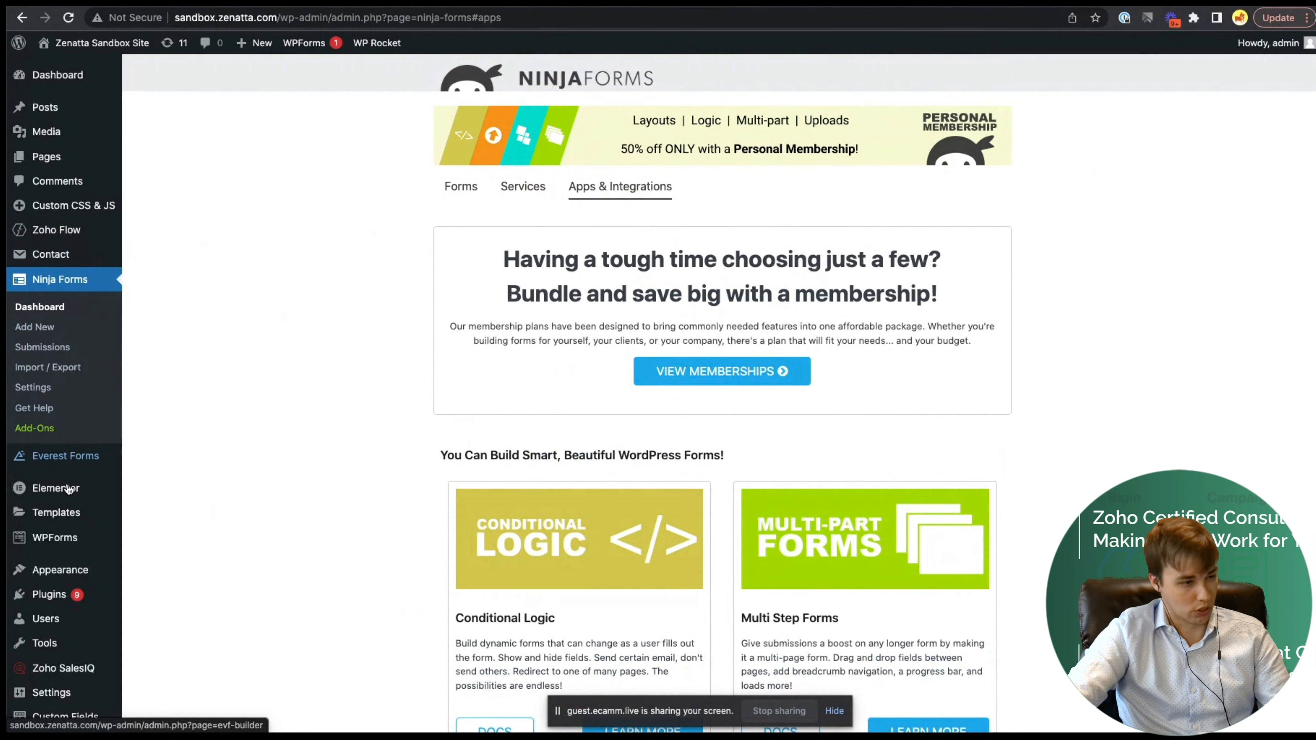
left_click(55, 539)
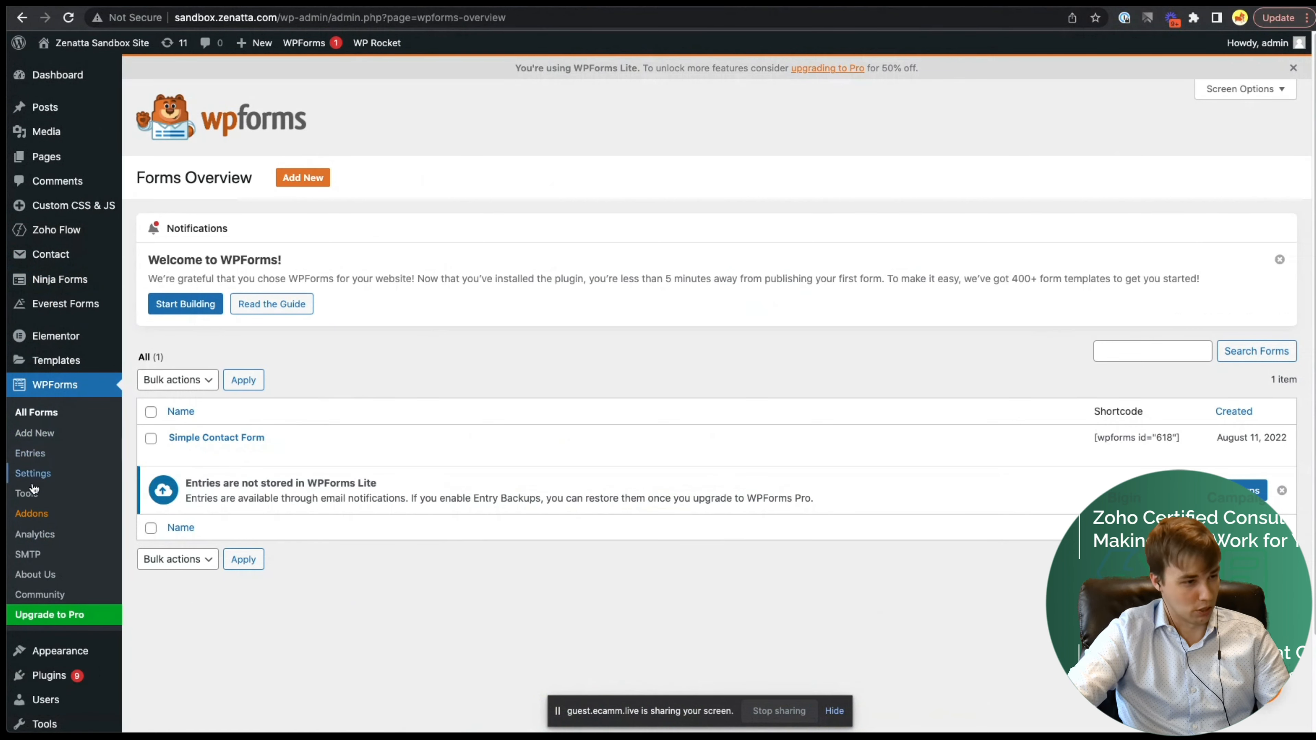
- Check the WPForms Webhooks Addon, which needs a Pro upgrade, and dismiss the upgrade notice
left_click(35, 513)
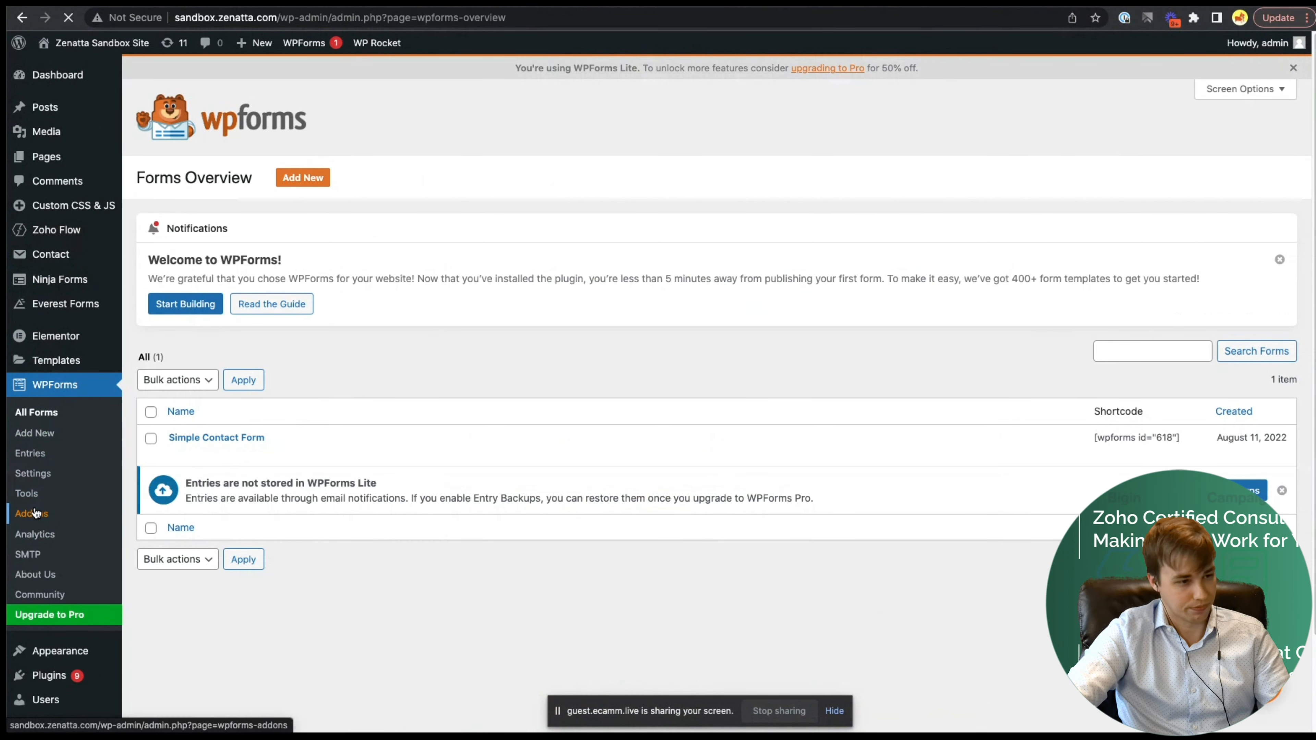
scroll(325, 457, "down", 15)
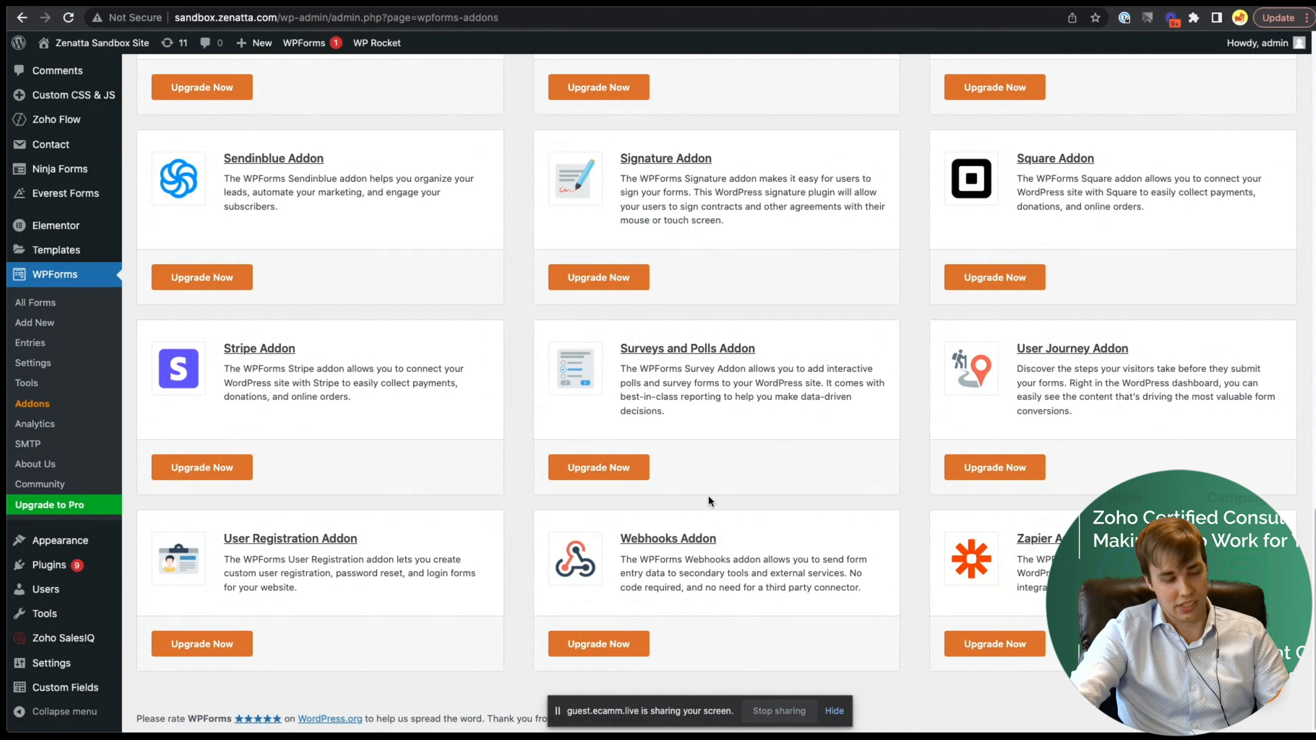
left_click(619, 644)
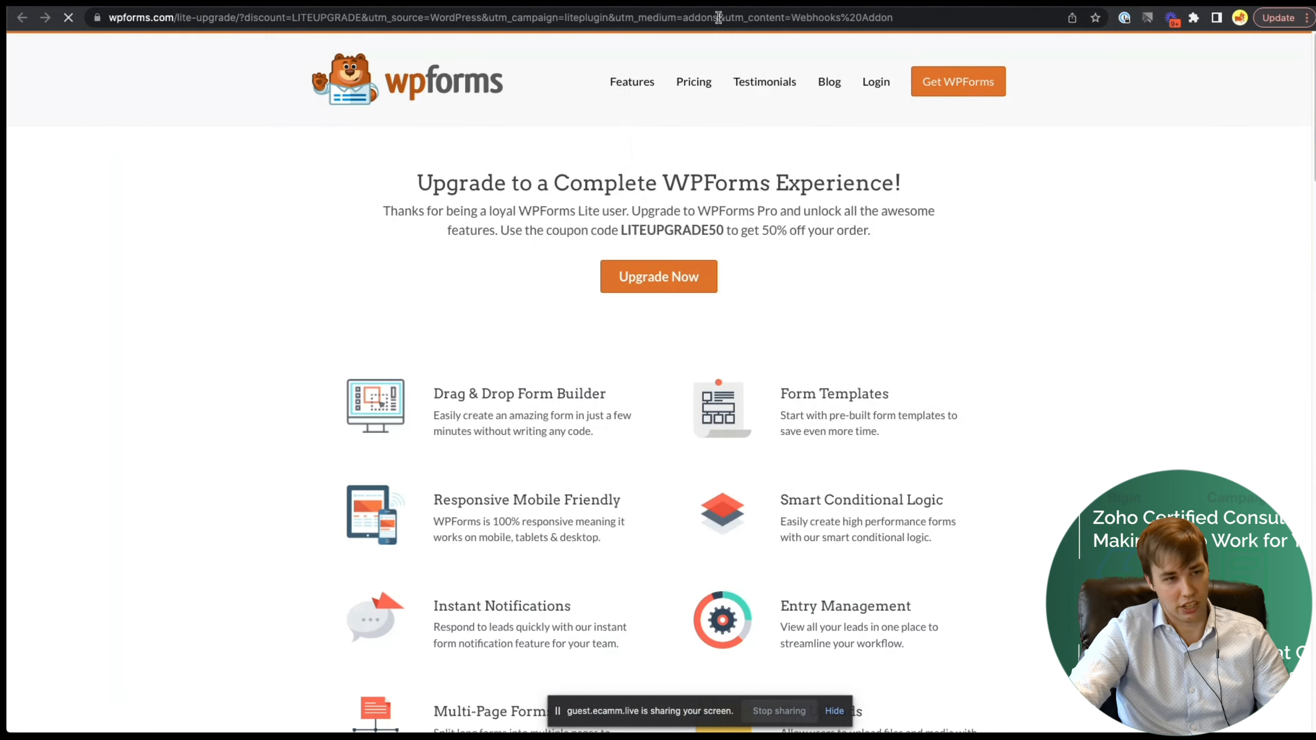
left_click(574, 2)
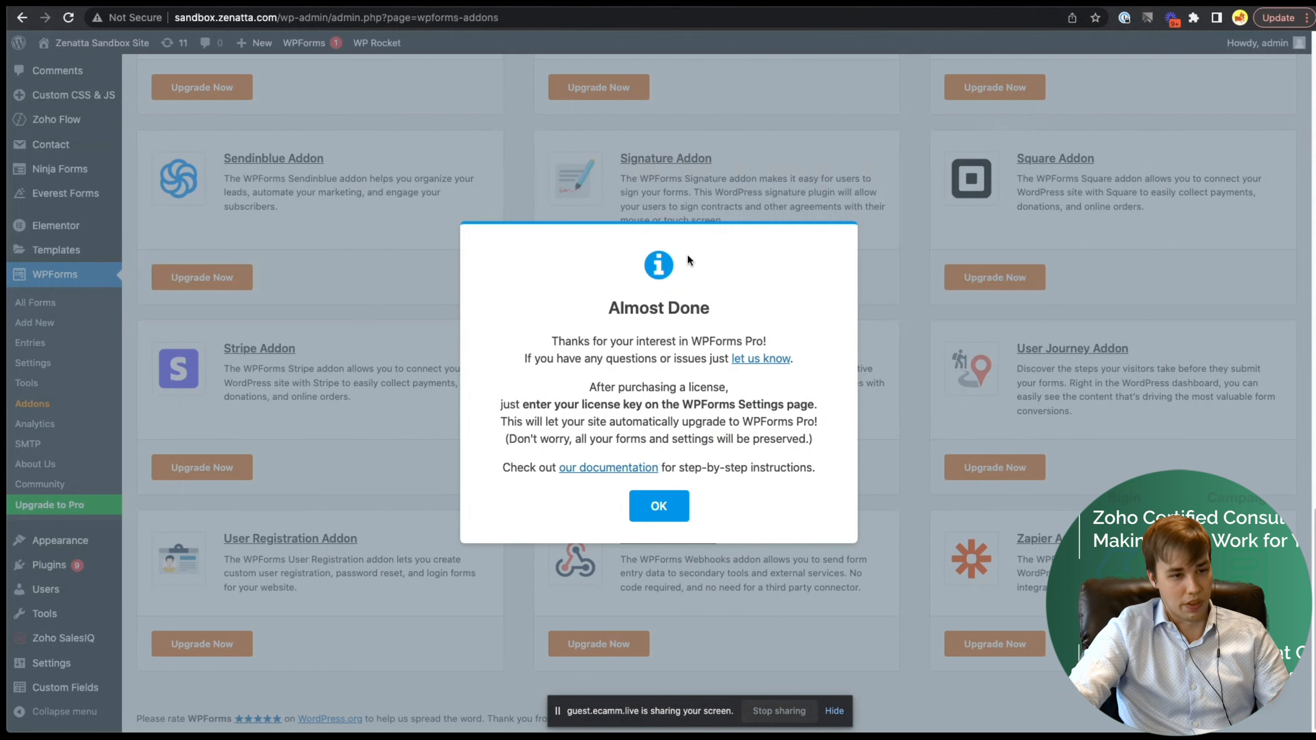
left_click(665, 503)
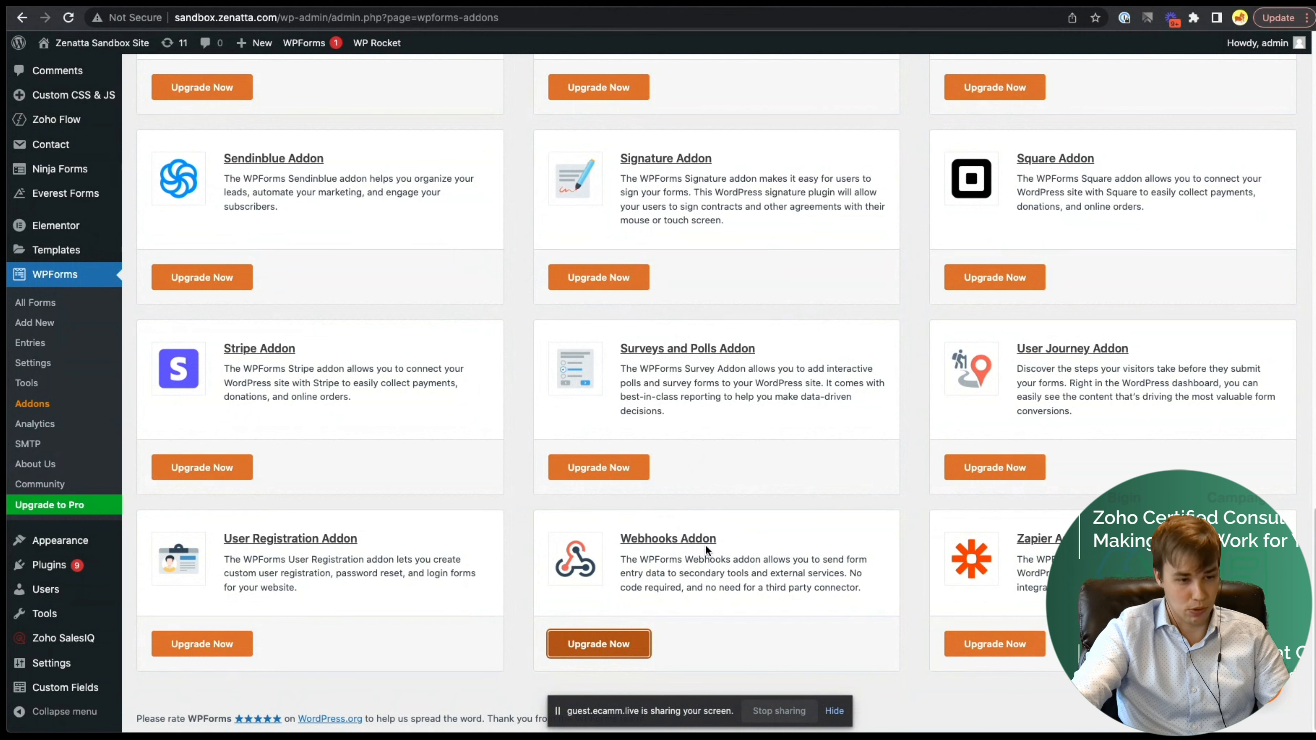
key("ctrl+Tab")
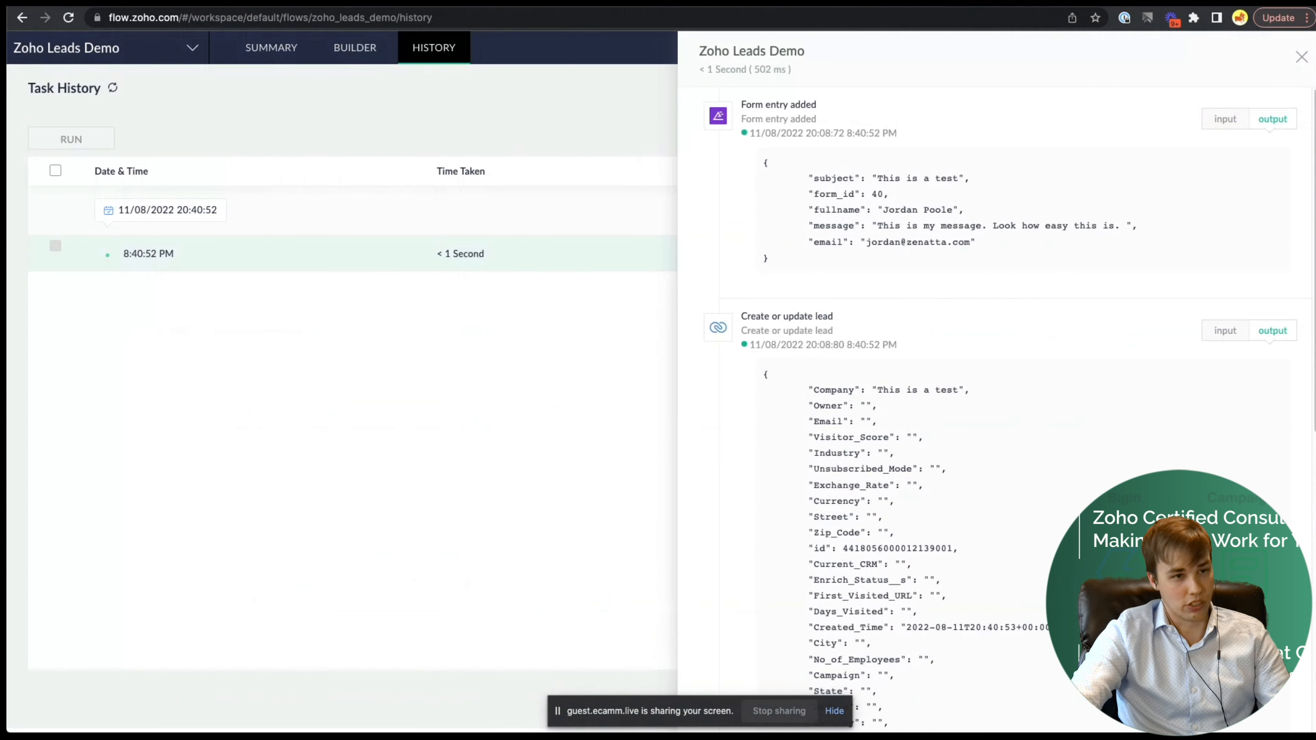
- Close the run details and load the flow.zoho.com home page
left_click(1302, 56)
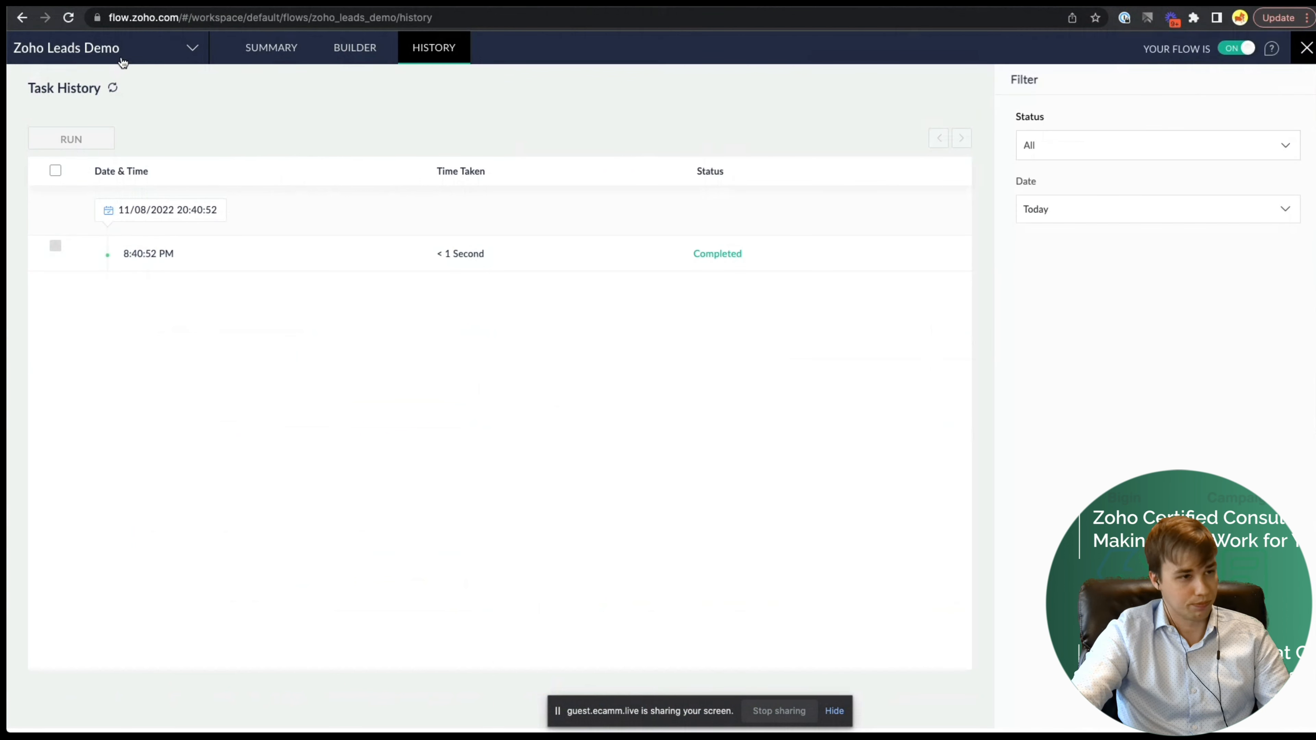
left_click(199, 23)
type("f")
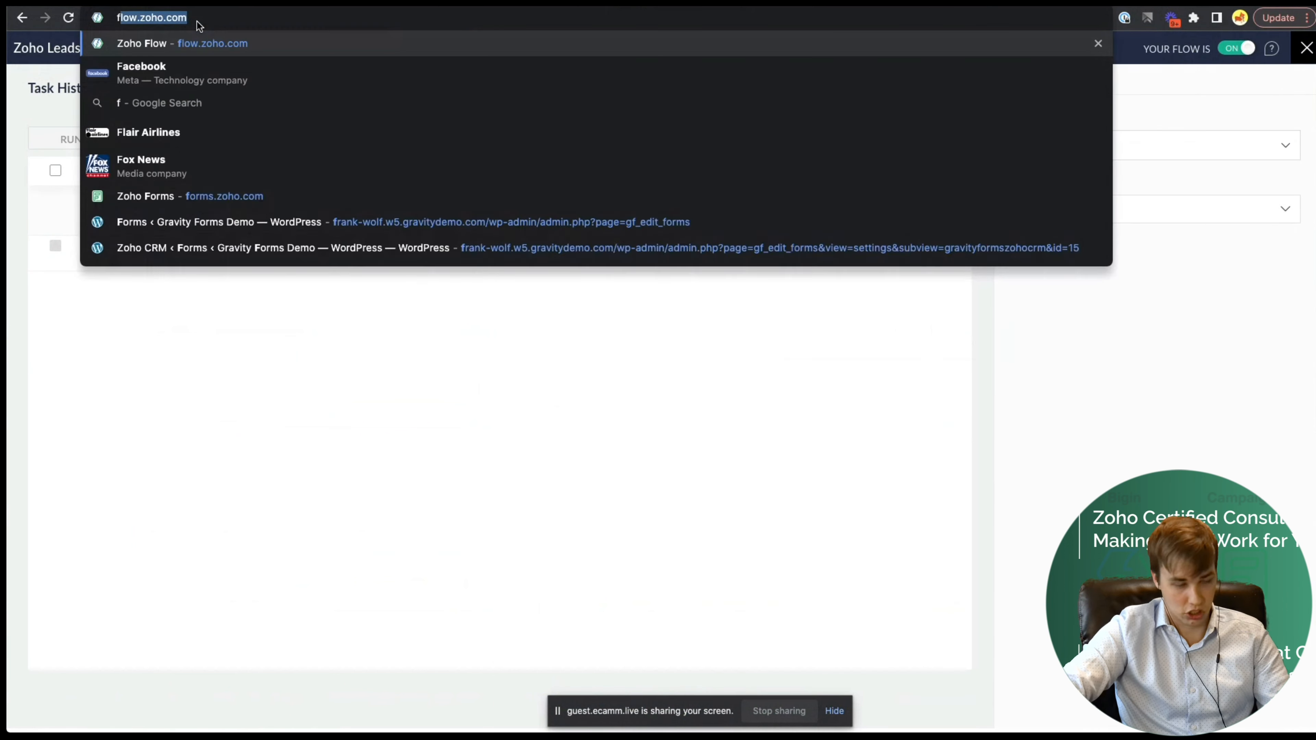
type("low.zoho.com")
key("Return")
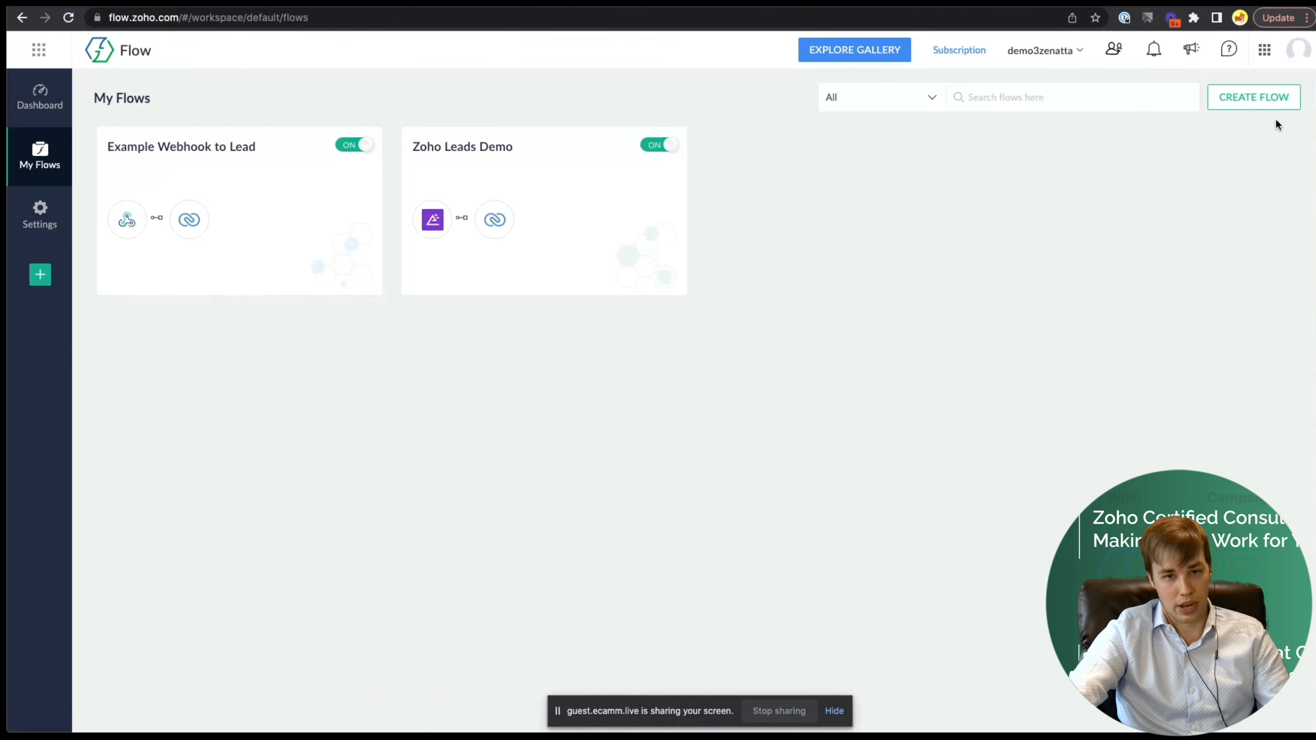
- Create a new flow named 'Webhook Demo'
left_click(1264, 101)
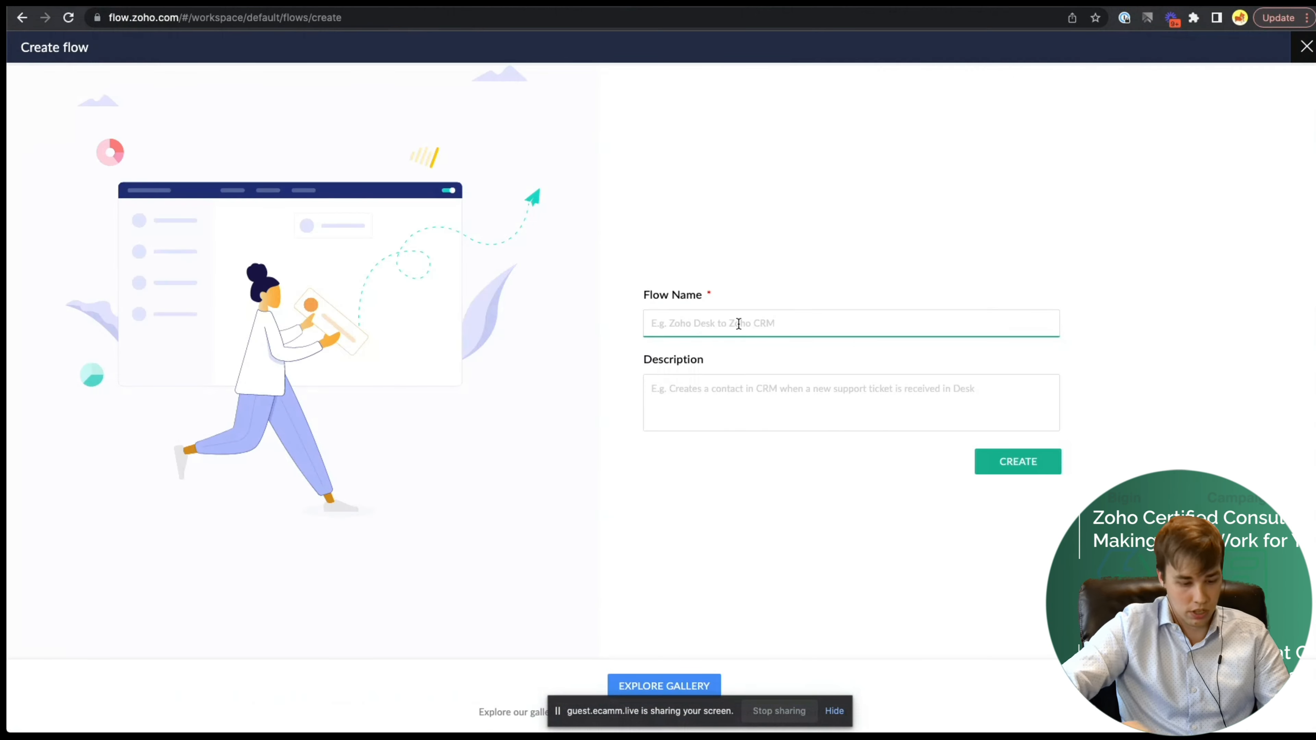
type("Webhook Demo")
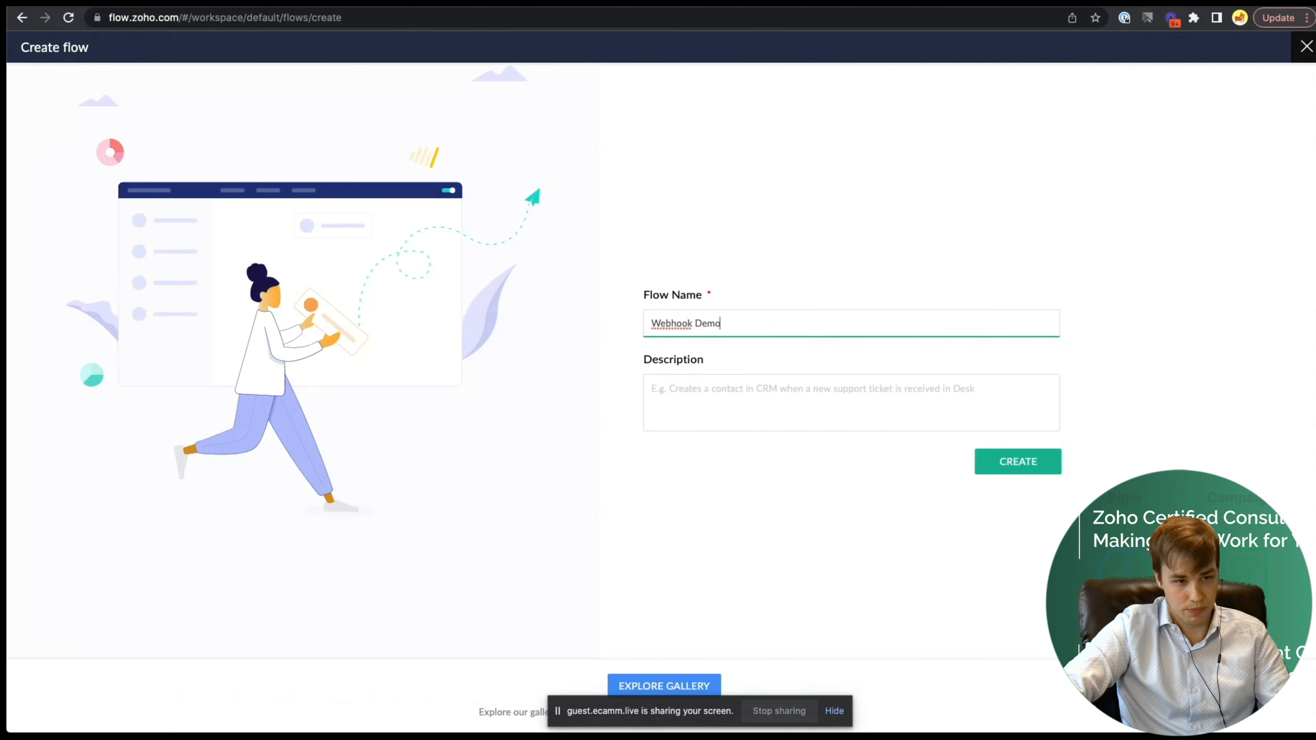
left_click(1018, 467)
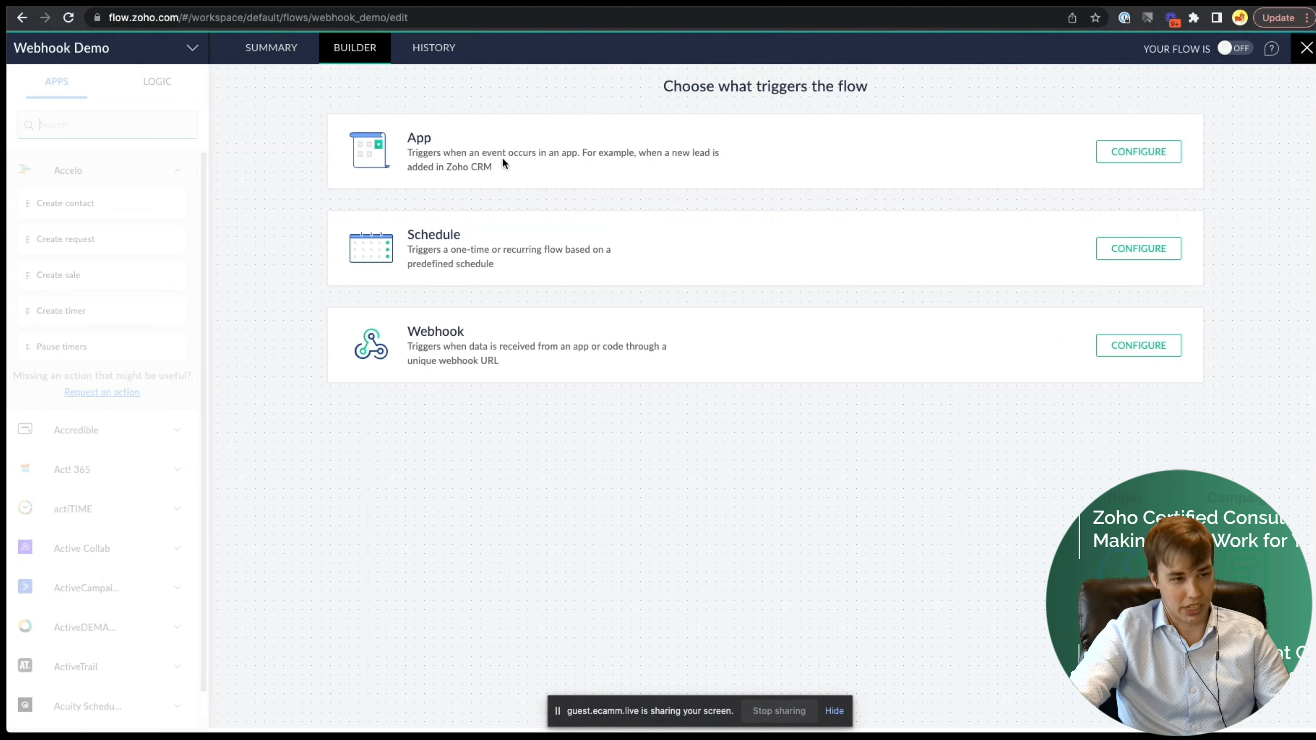
- Use a Webhook trigger, copy its URL, start a test request, then close the builder
left_click(1160, 357)
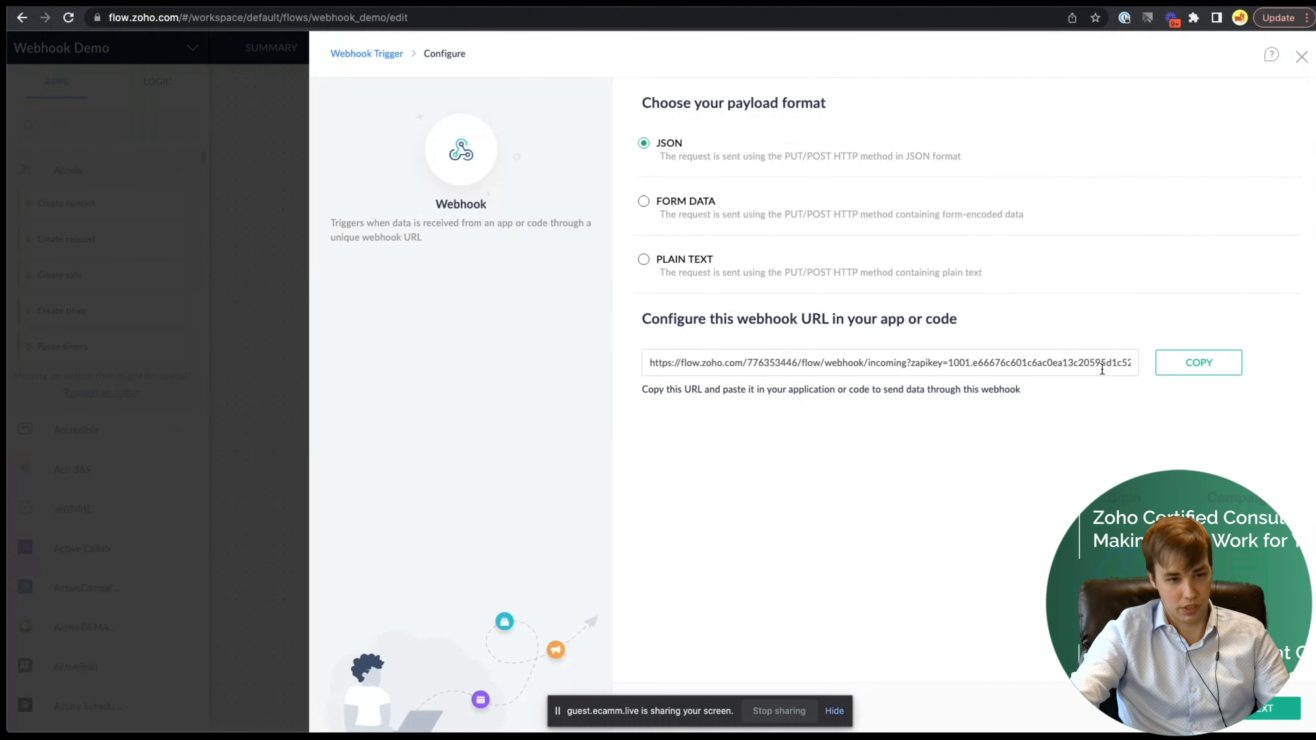
left_click(651, 362)
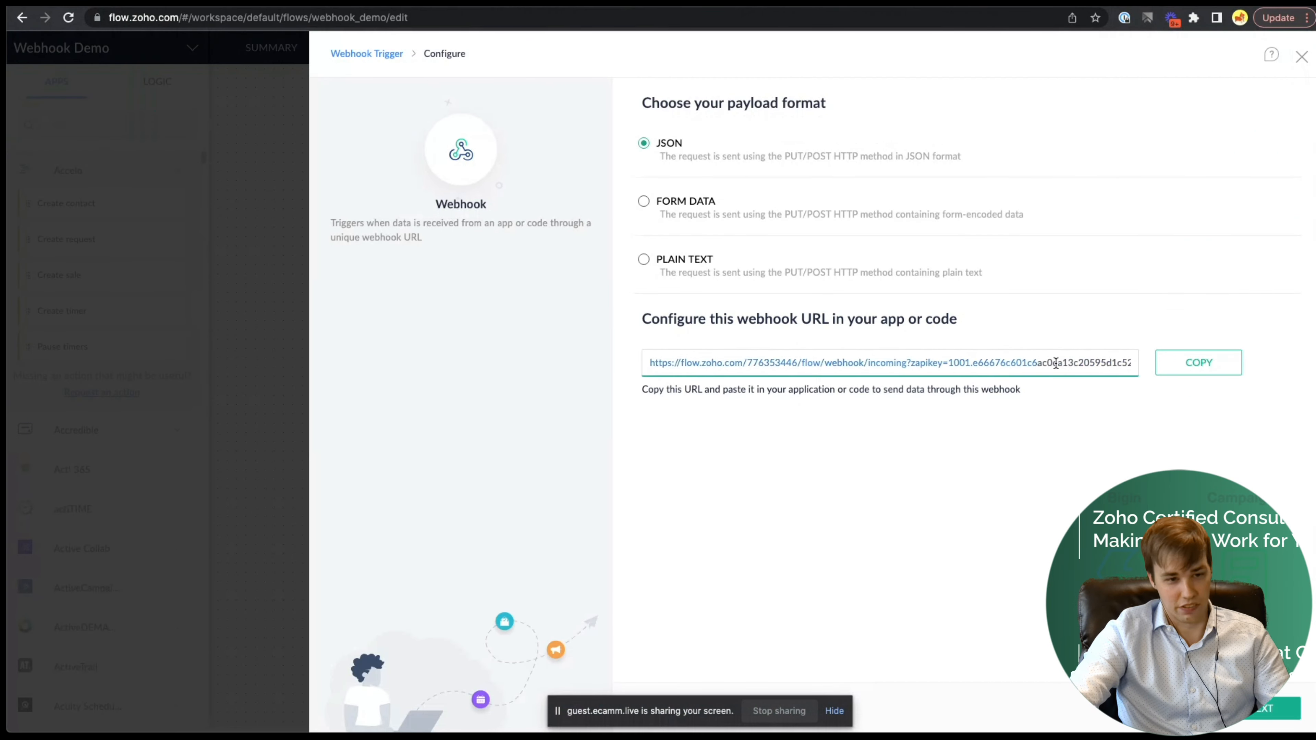
left_click(1187, 366)
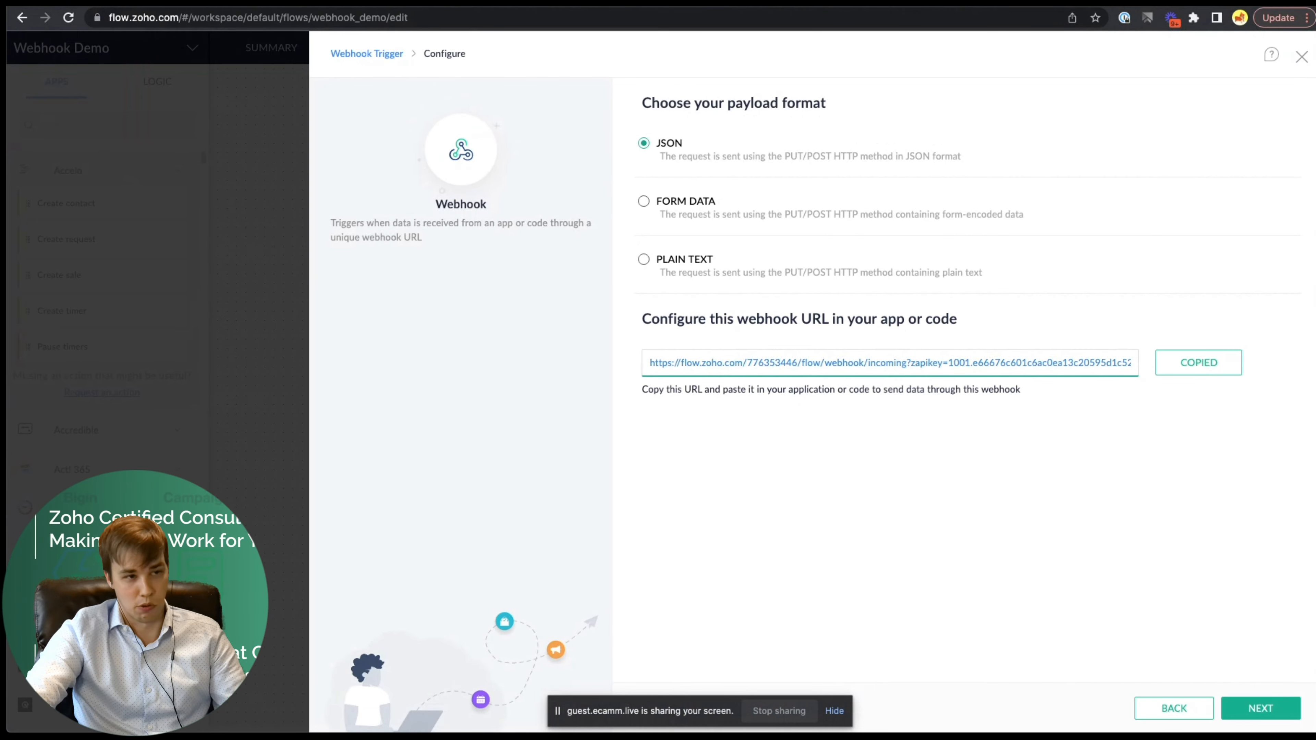
key("ctrl+shift+Tab")
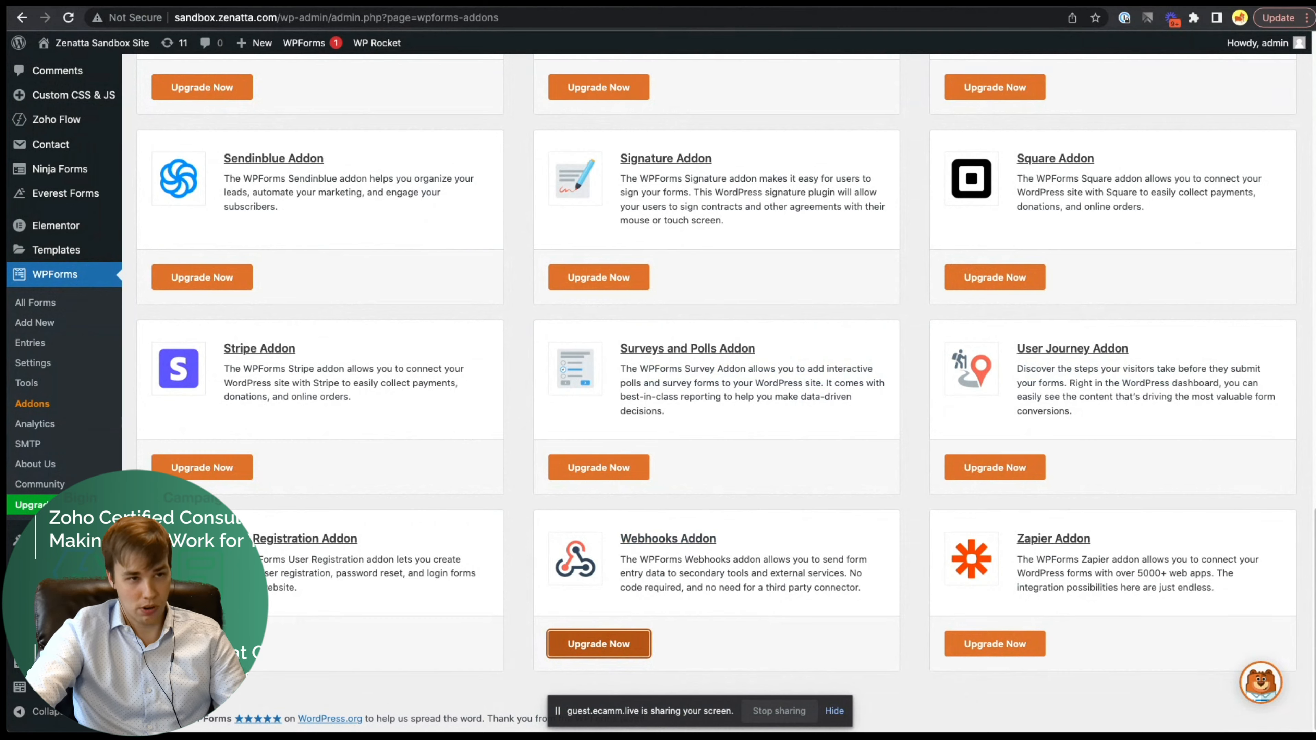
key("ctrl+Tab")
left_click(1260, 709)
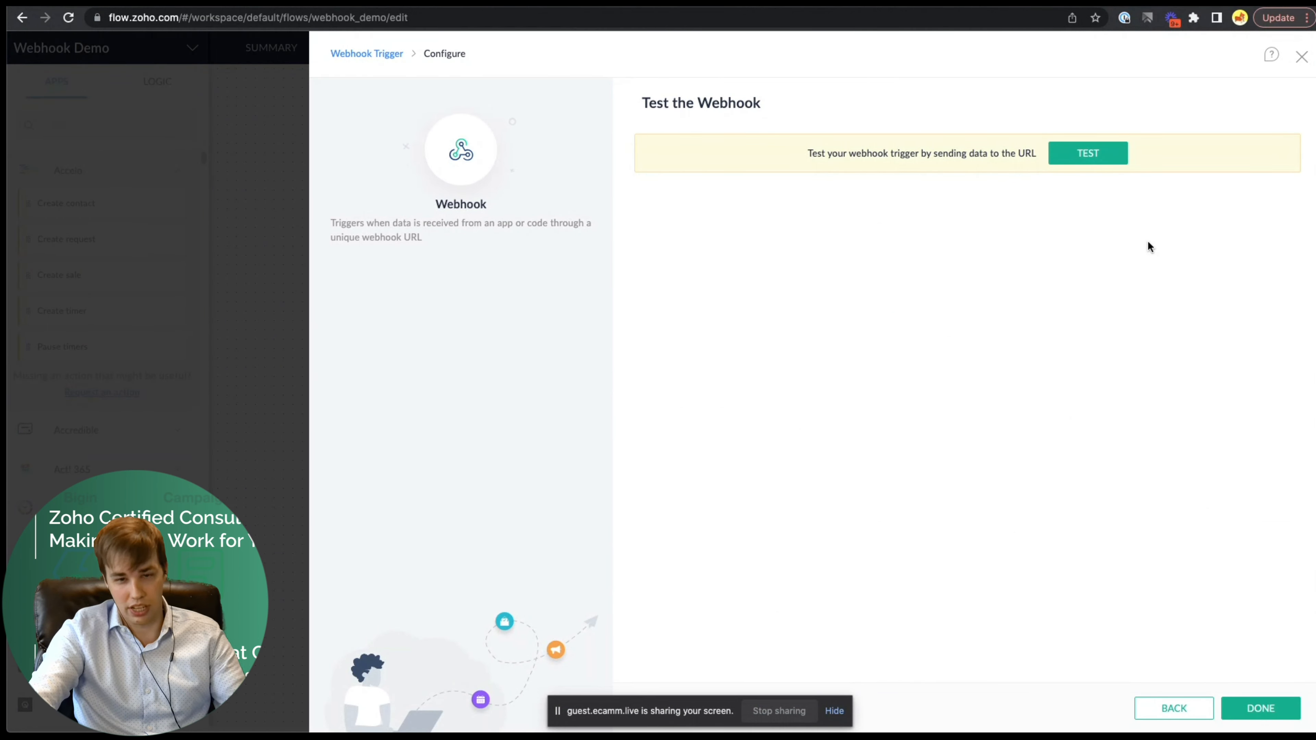
left_click(1088, 159)
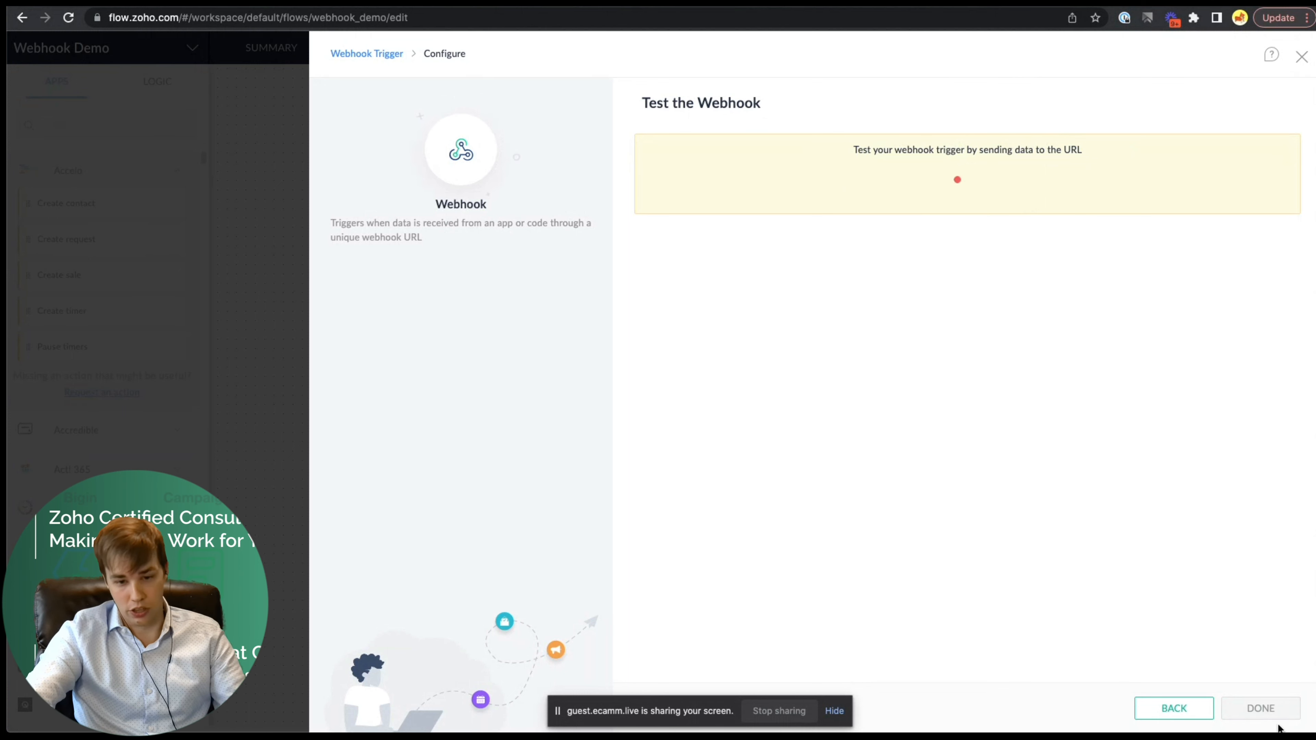
left_click(1302, 56)
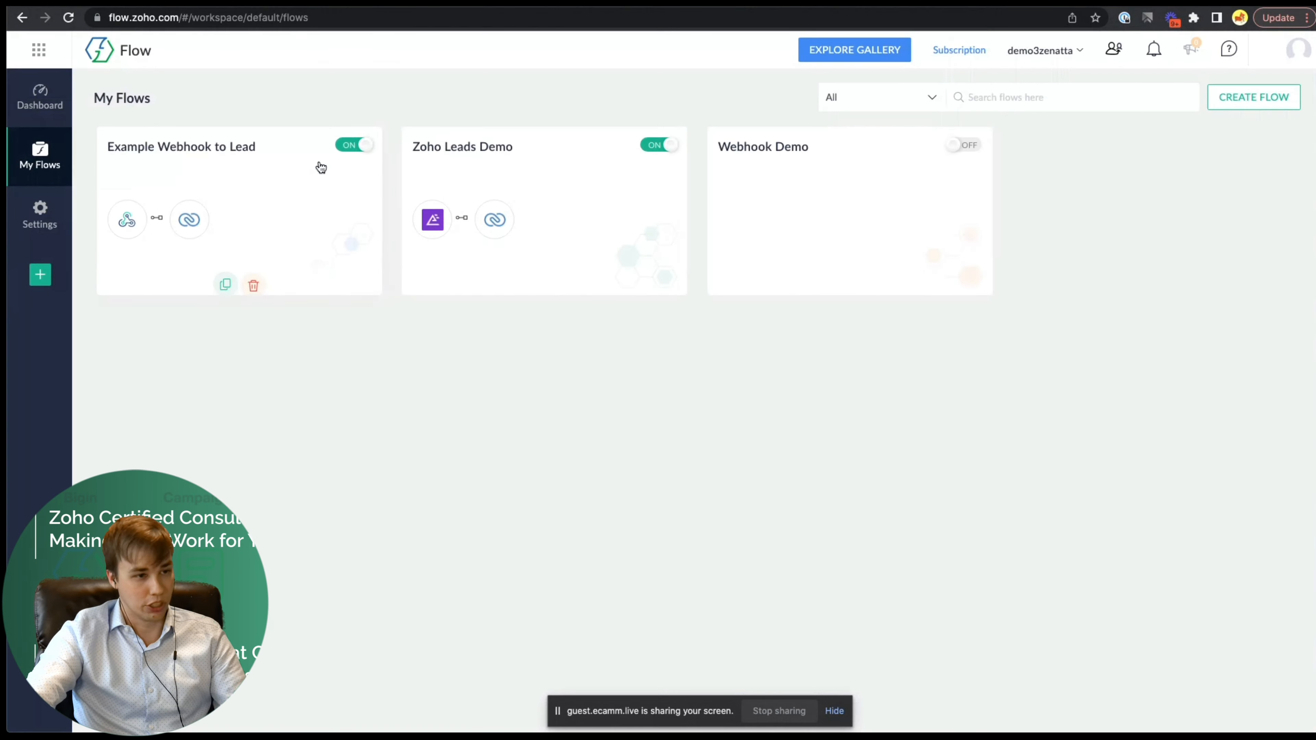
- In Example Webhook to Lead, review the lead action's webhook fields and Last Name mapping, then apply
left_click(210, 150)
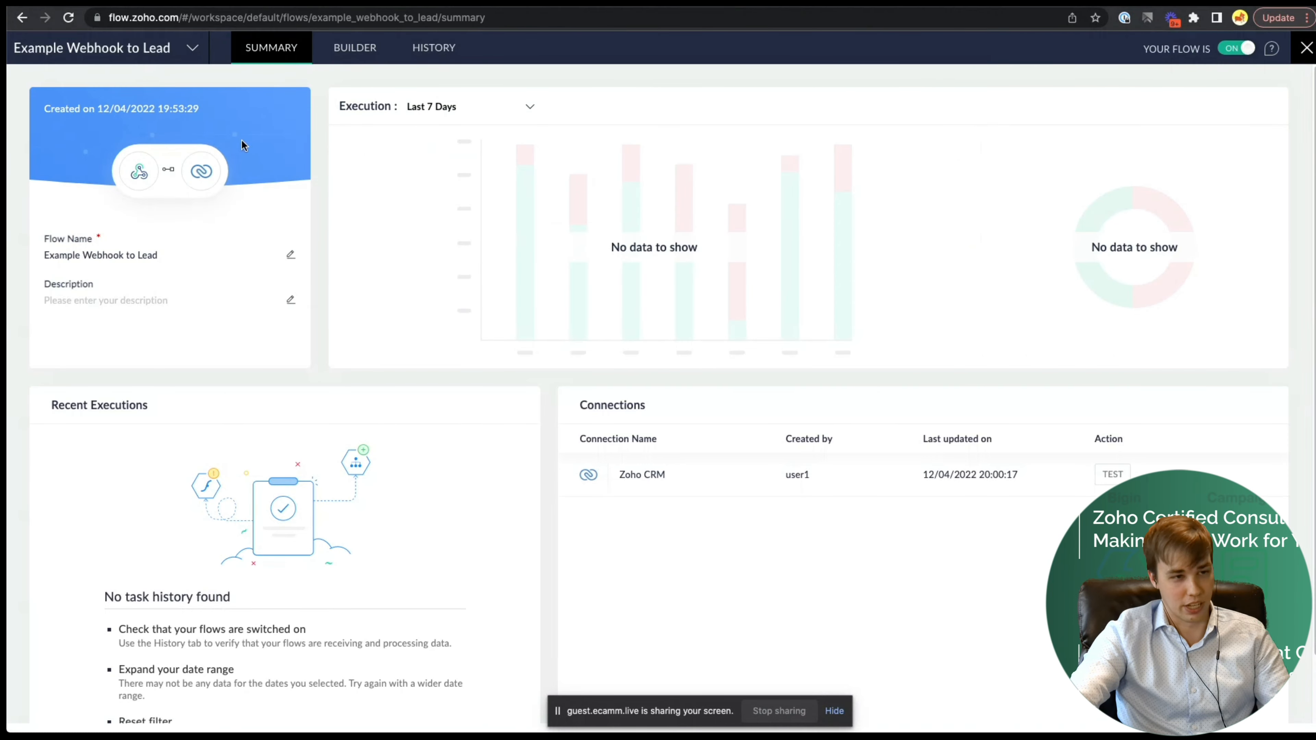
left_click(344, 49)
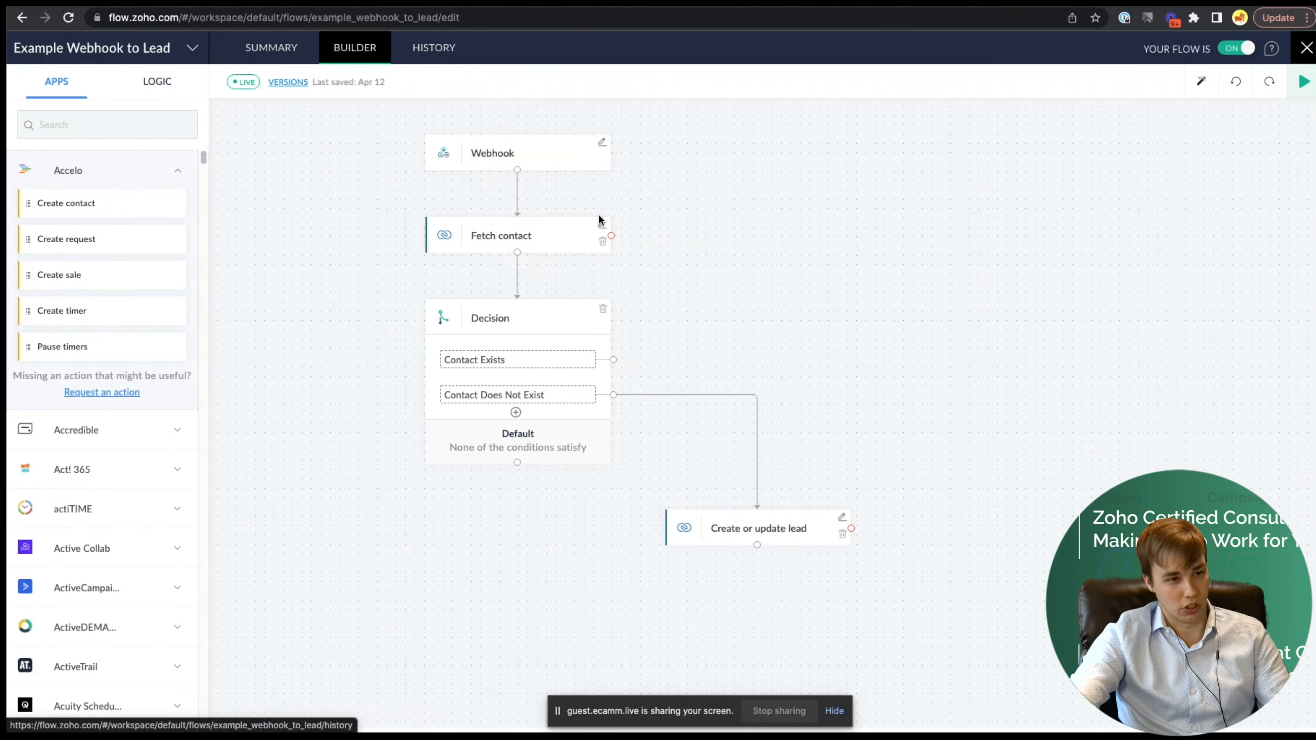
left_click(842, 516)
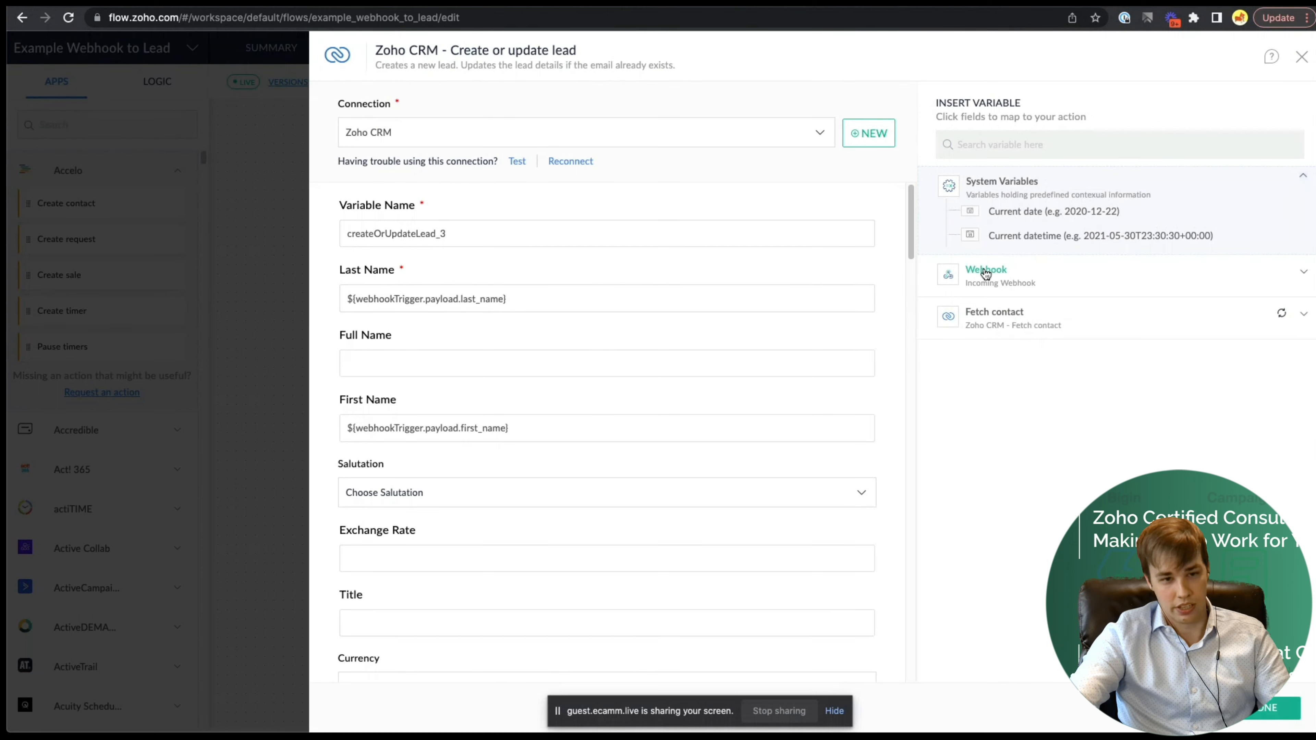
left_click(1075, 278)
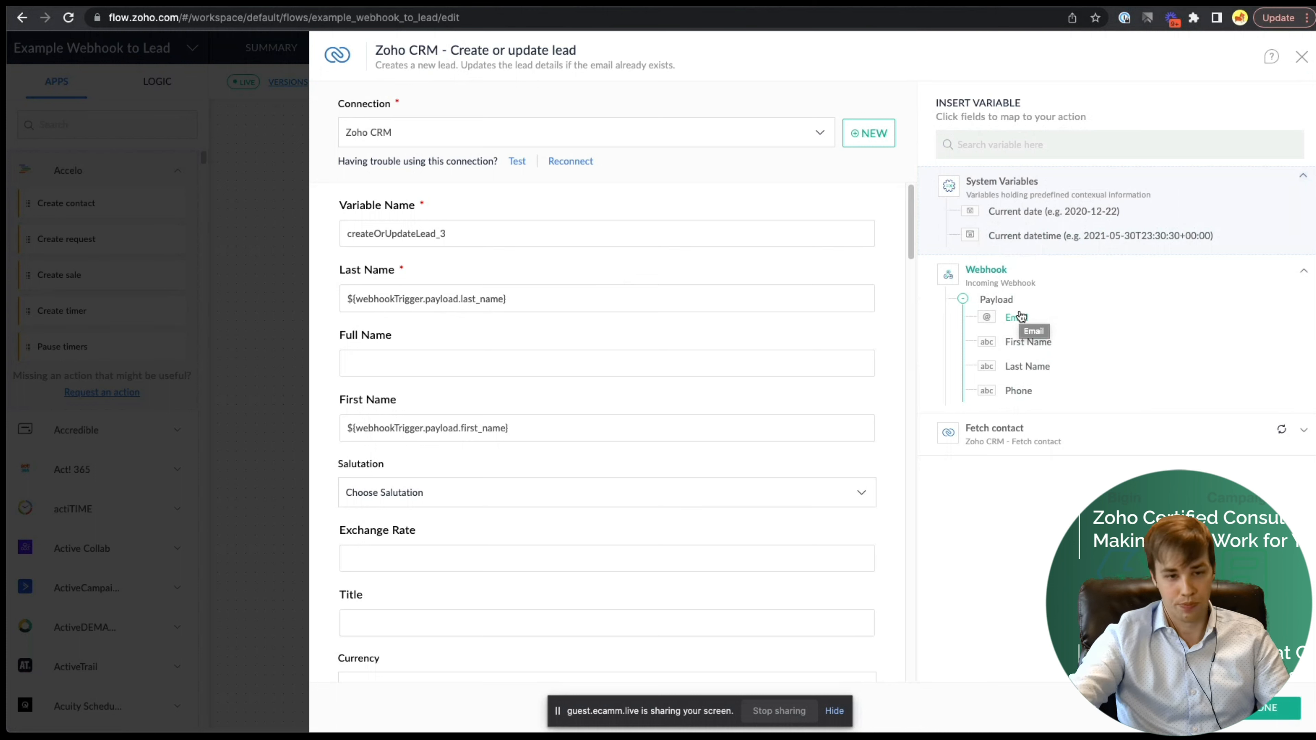
left_click(488, 365)
left_click(543, 300)
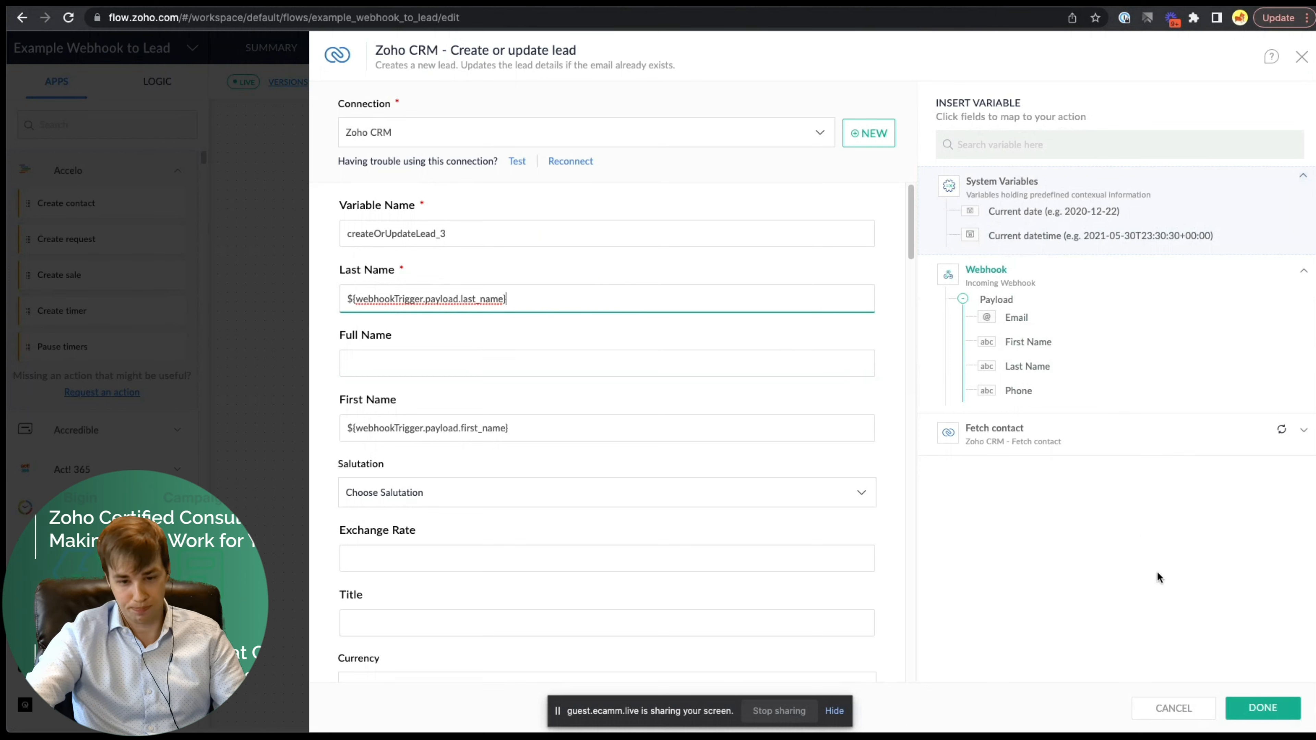
left_click(1249, 716)
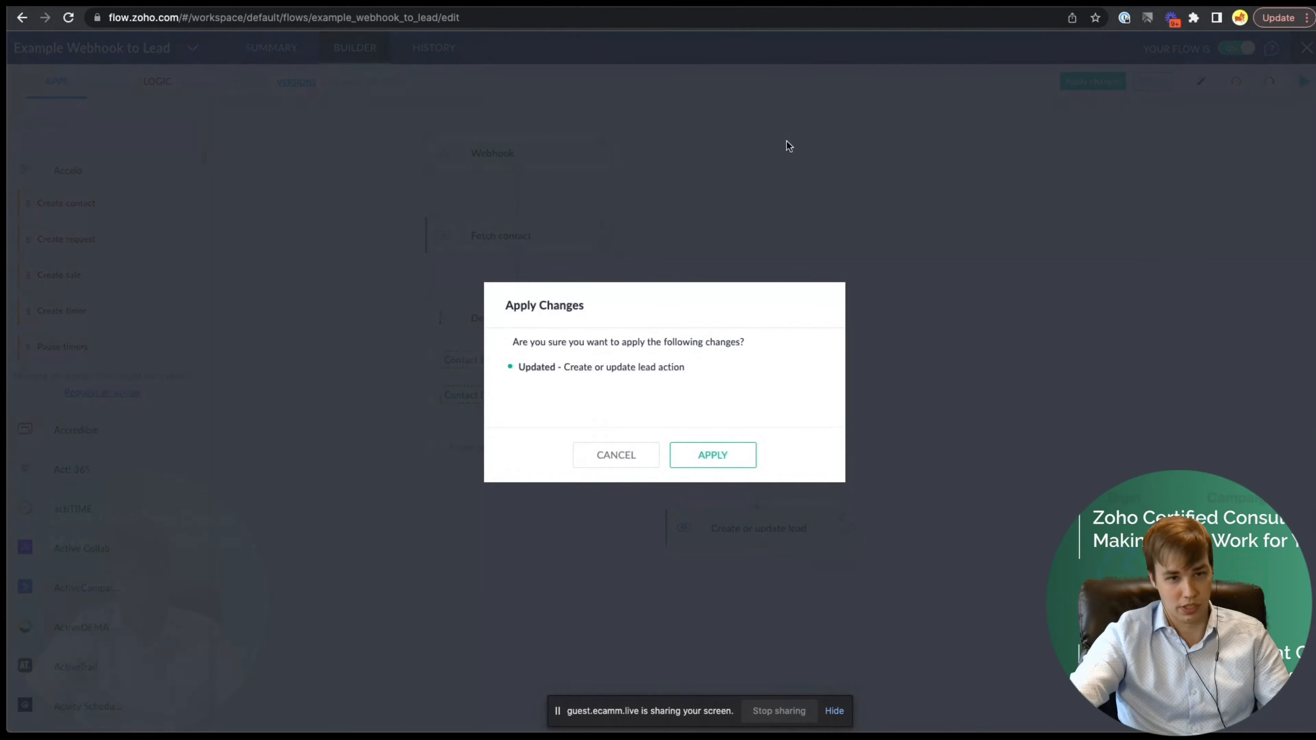
left_click(724, 463)
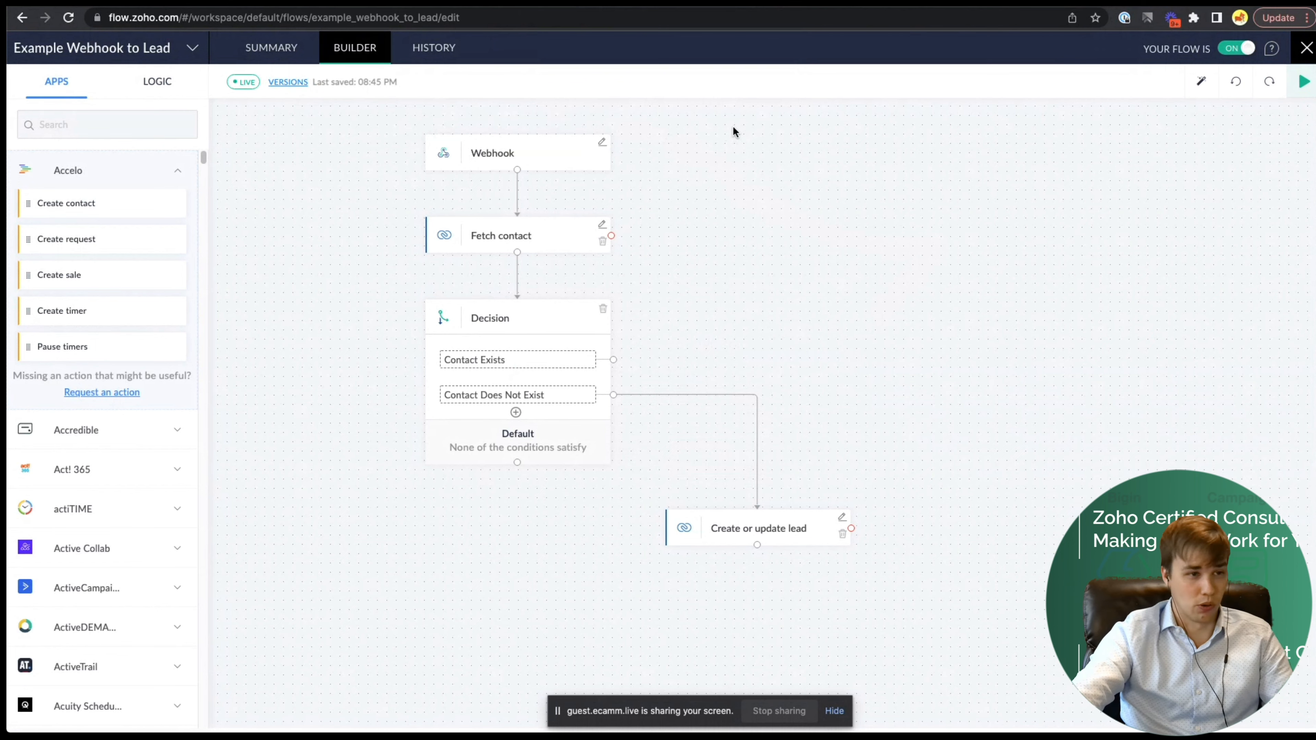
left_click(395, 2)
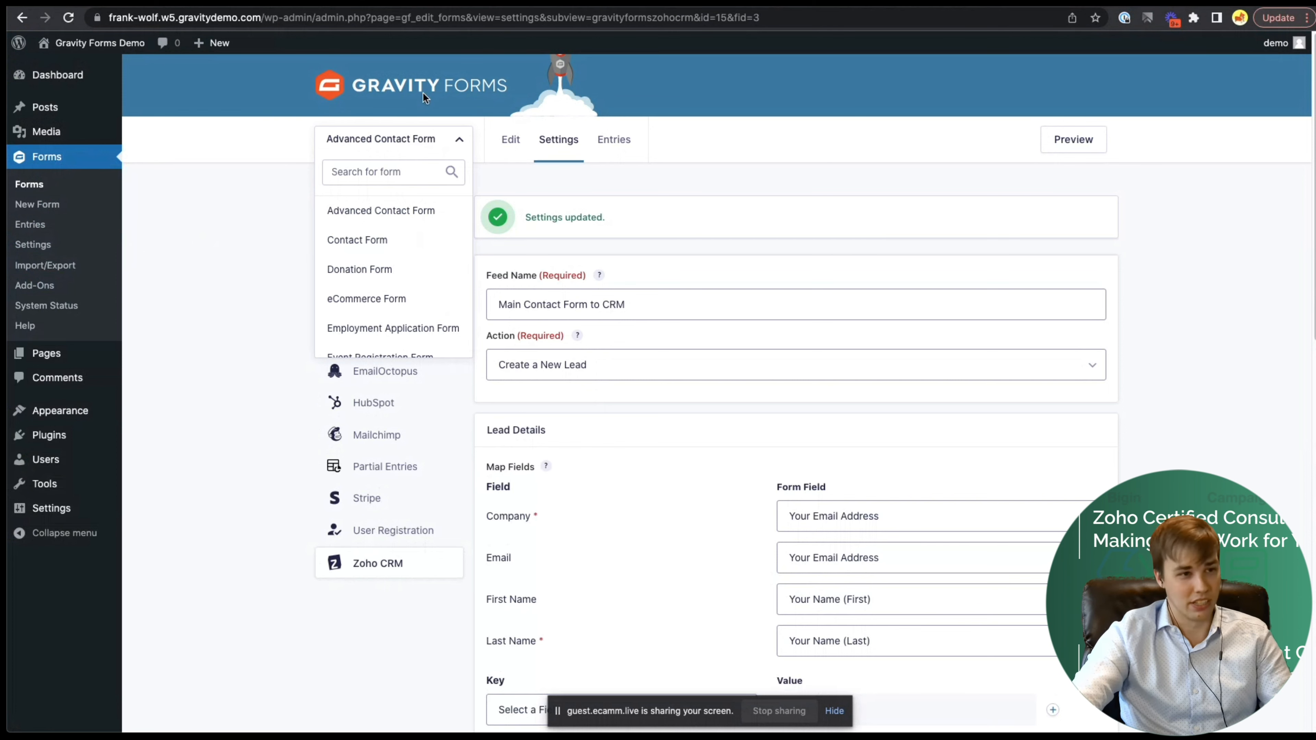
left_click(580, 2)
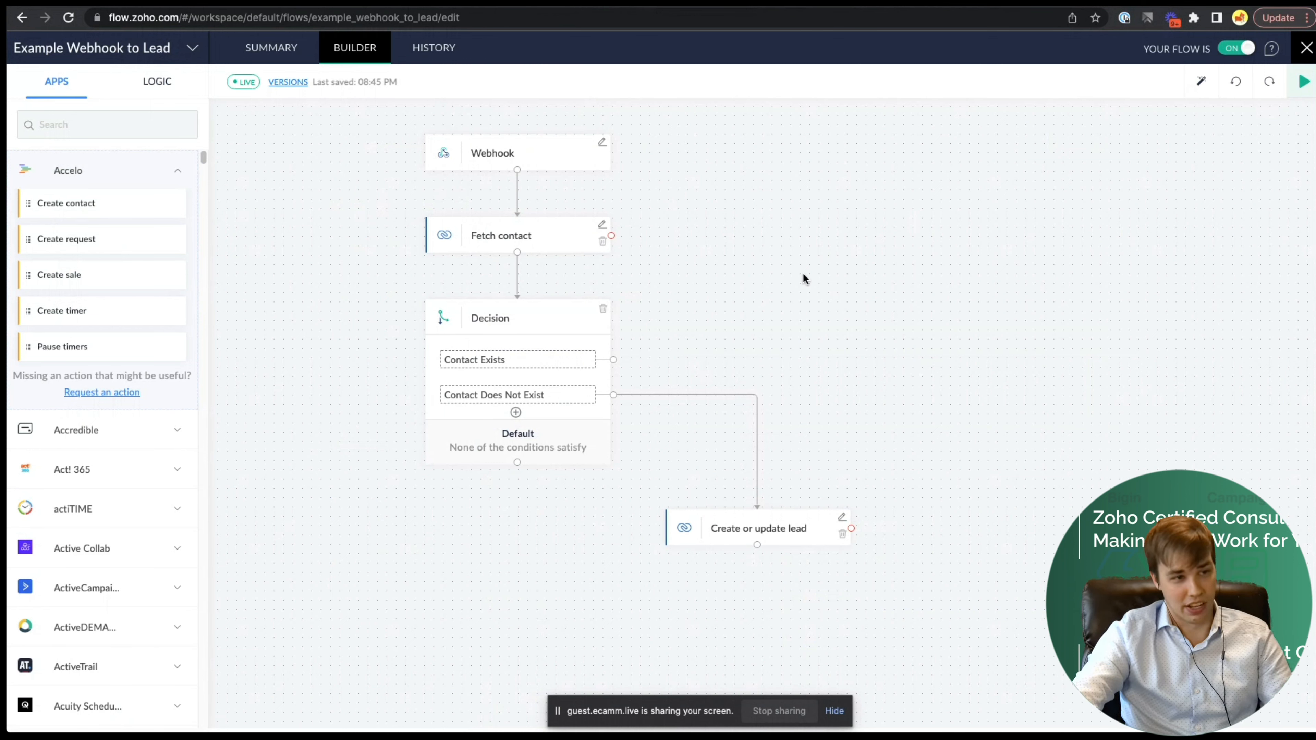
- Check the flow's task history, return to the builder, then move to the Zoho Forms list
left_click(433, 48)
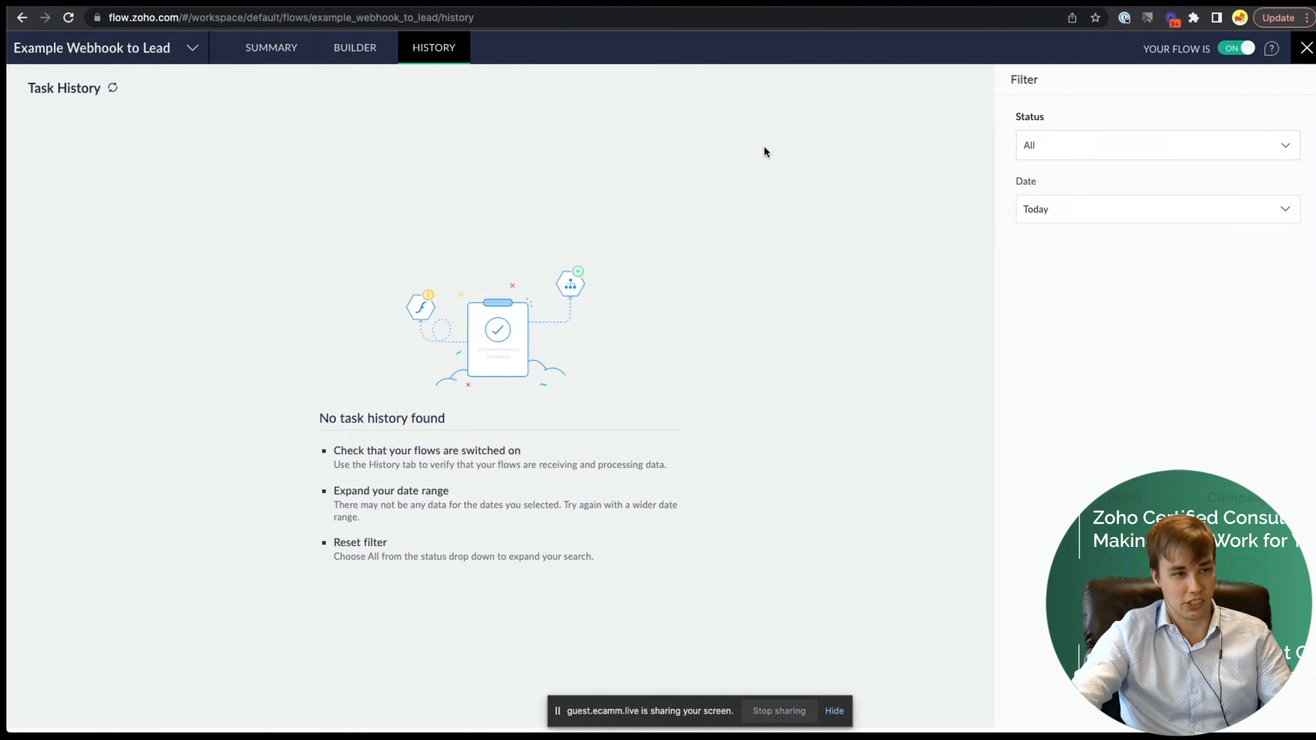
left_click(357, 50)
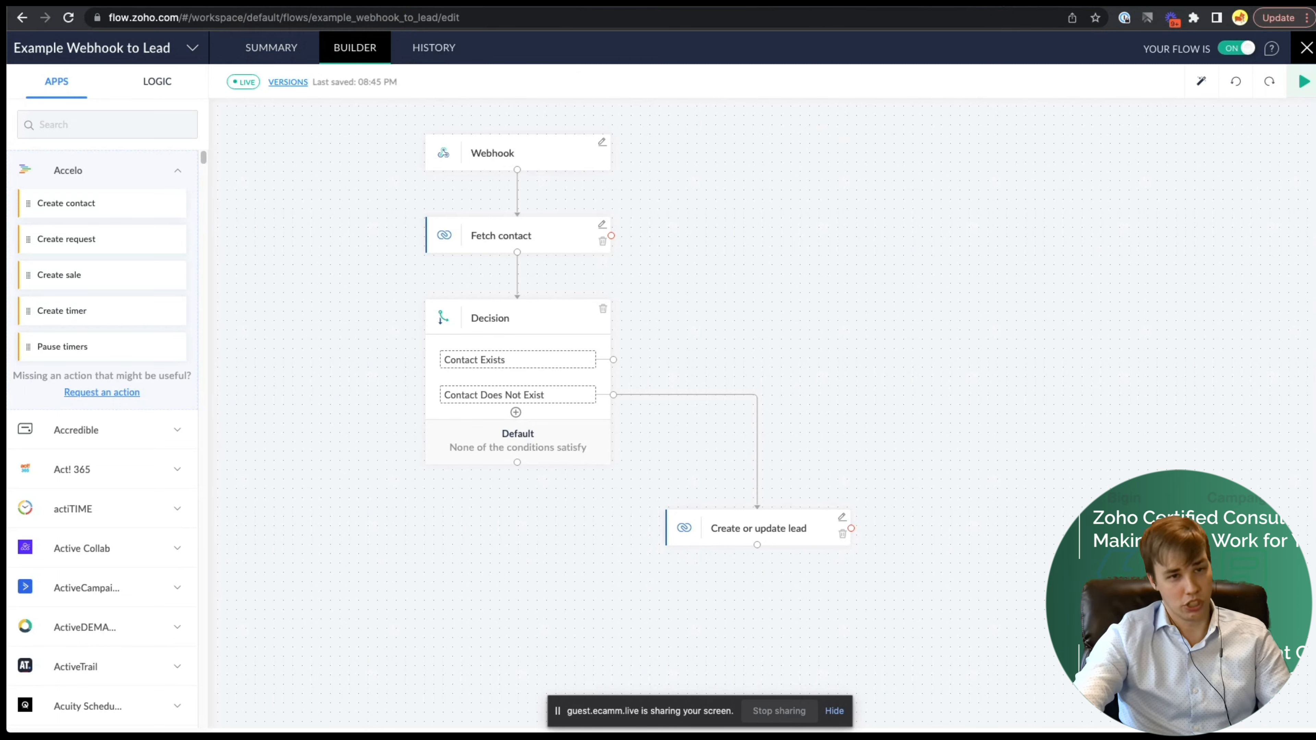
left_click(964, 2)
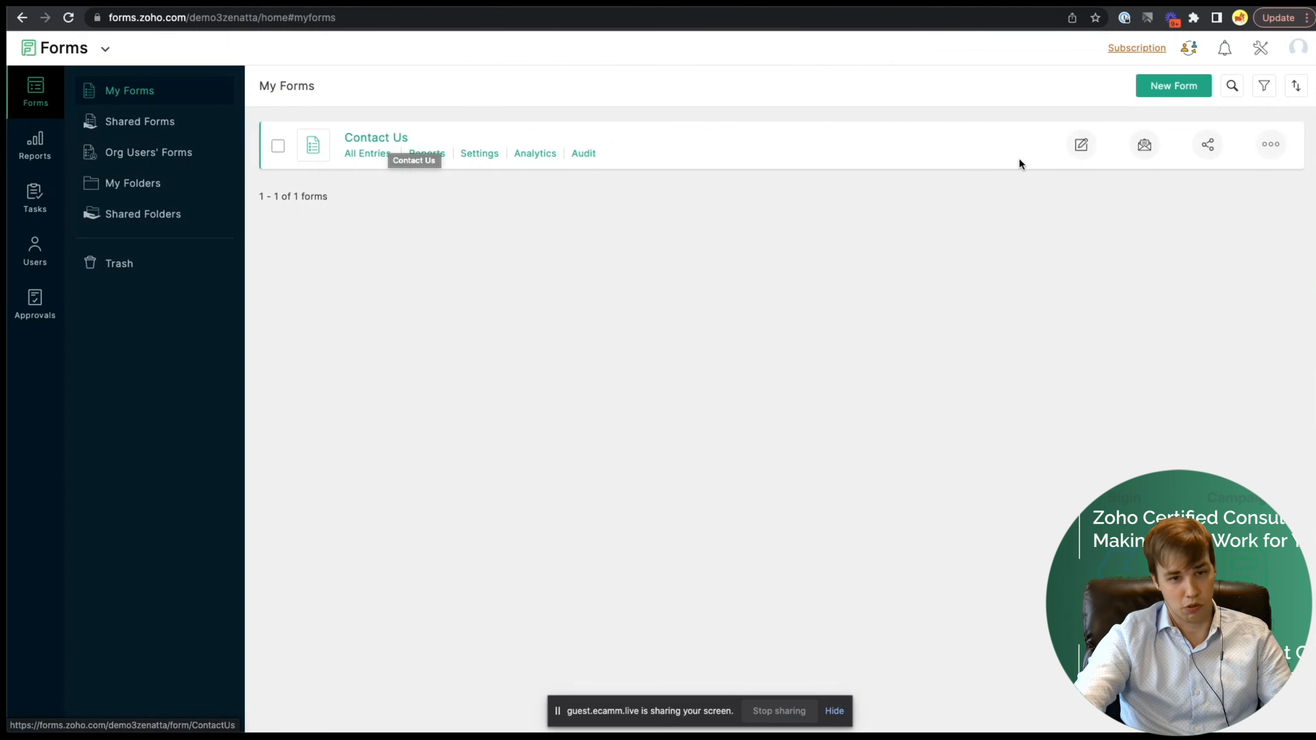
- Open the Contact Us form's Zoho CRM integration and review its field mapping to Leads
left_click(1081, 144)
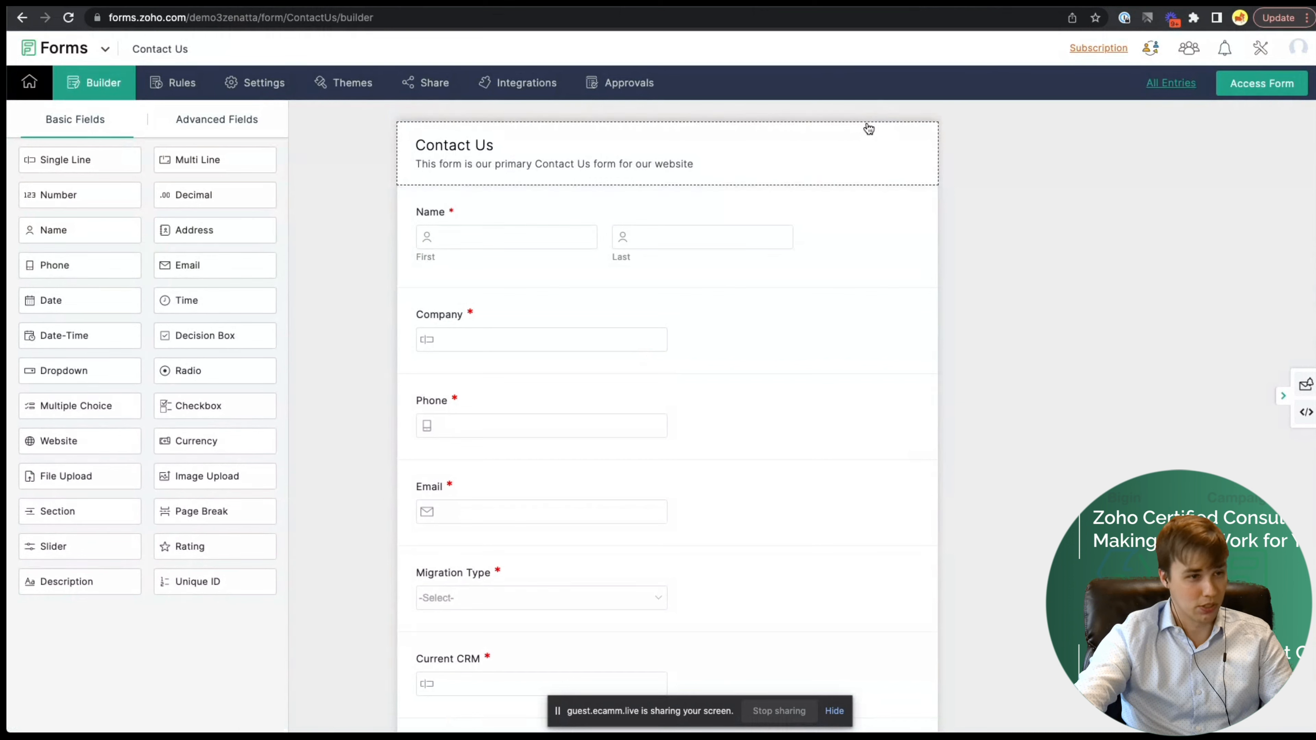
left_click(538, 83)
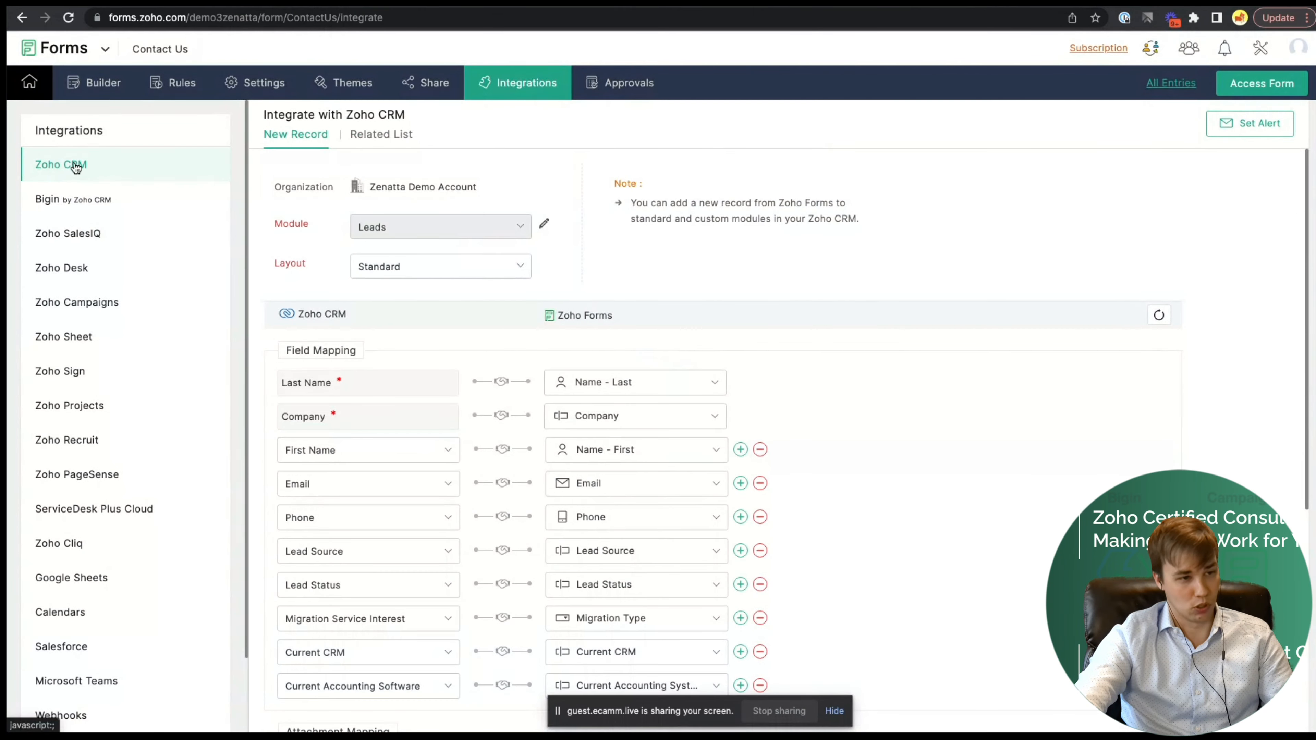
scroll(567, 199, "down", 3)
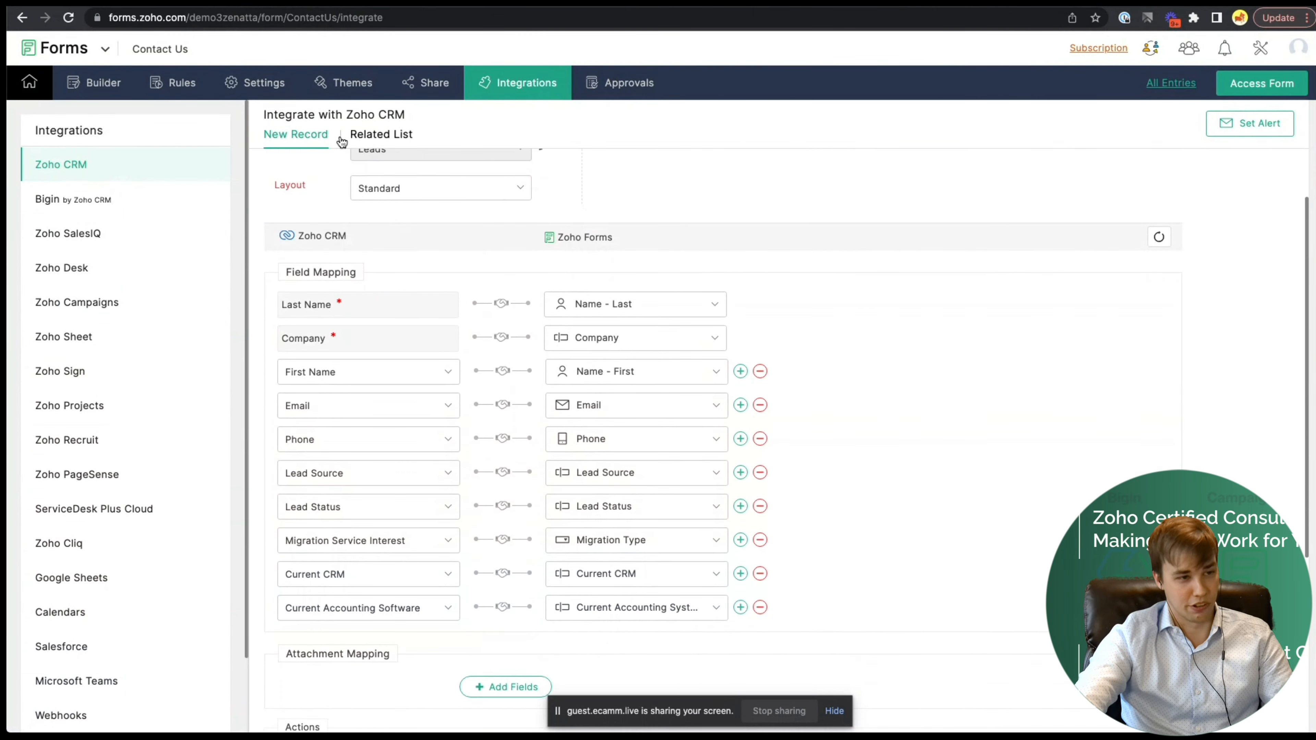
scroll(617, 203, "up", 3)
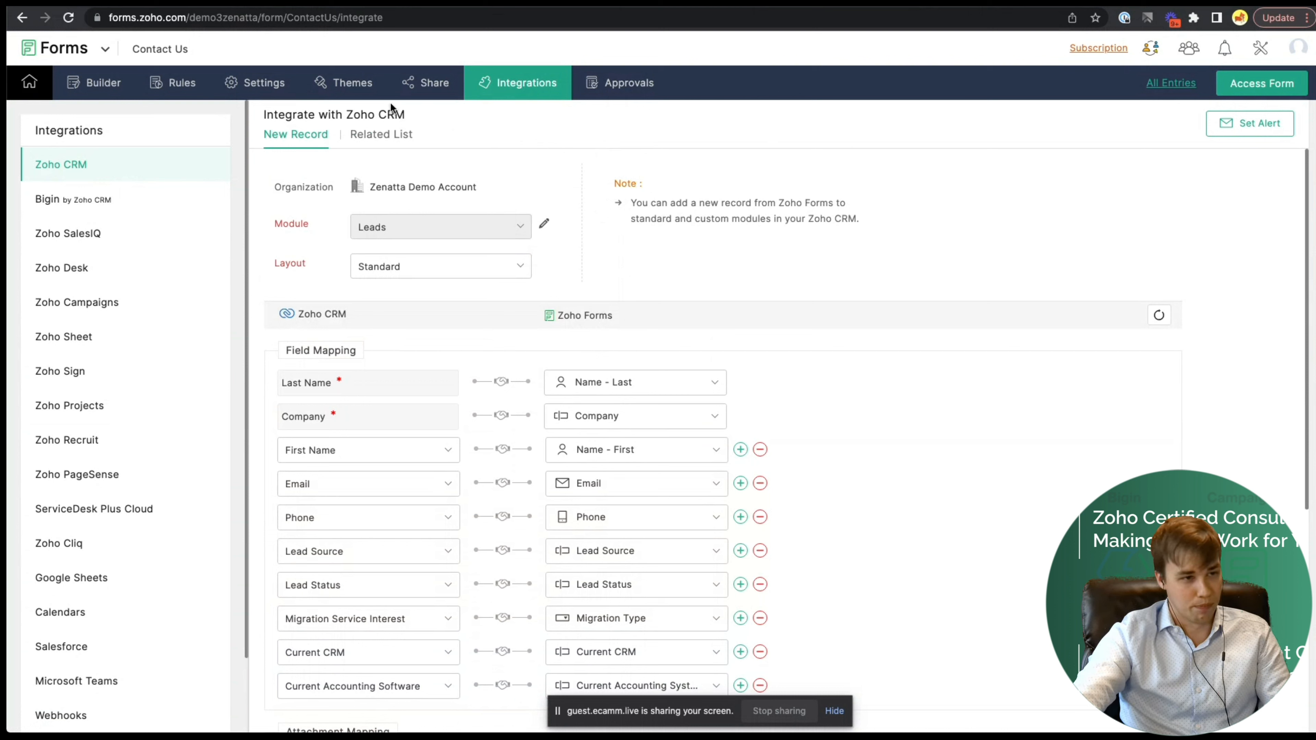
- Show the Contact Us form's iframe embed code from its Share page
left_click(435, 83)
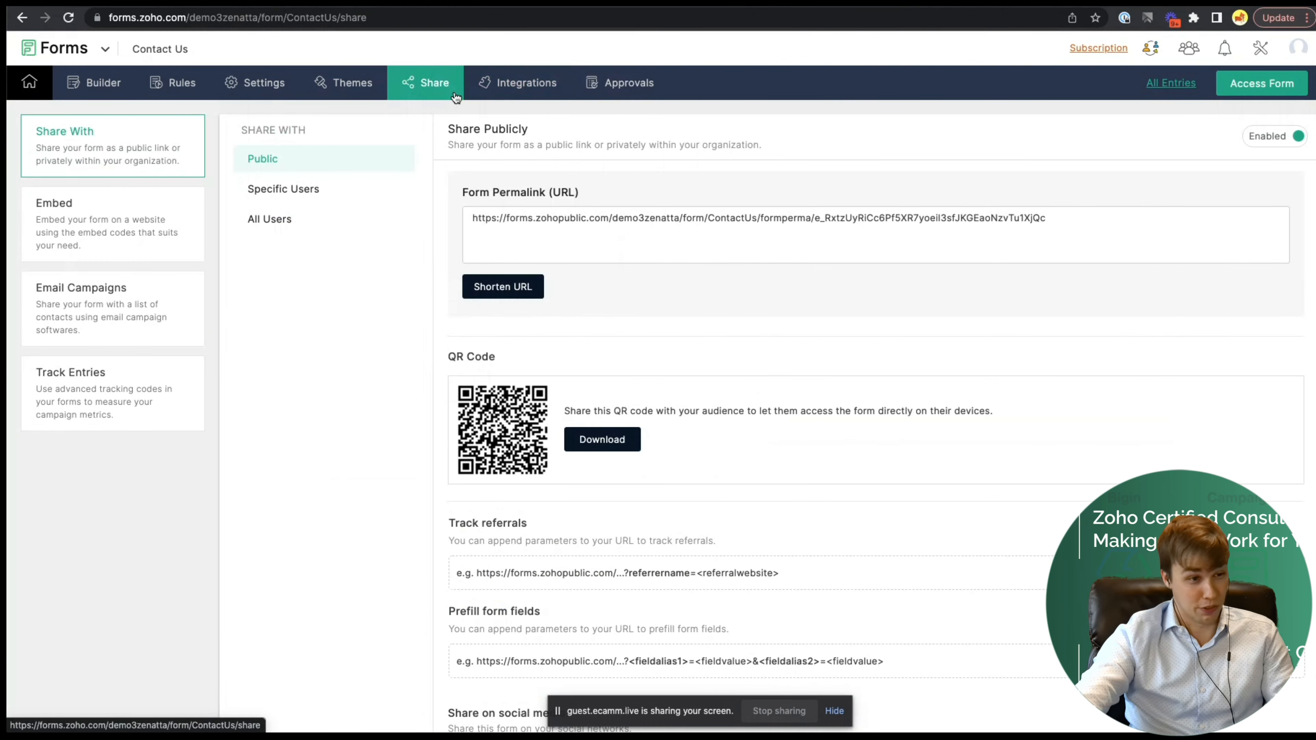
left_click(76, 221)
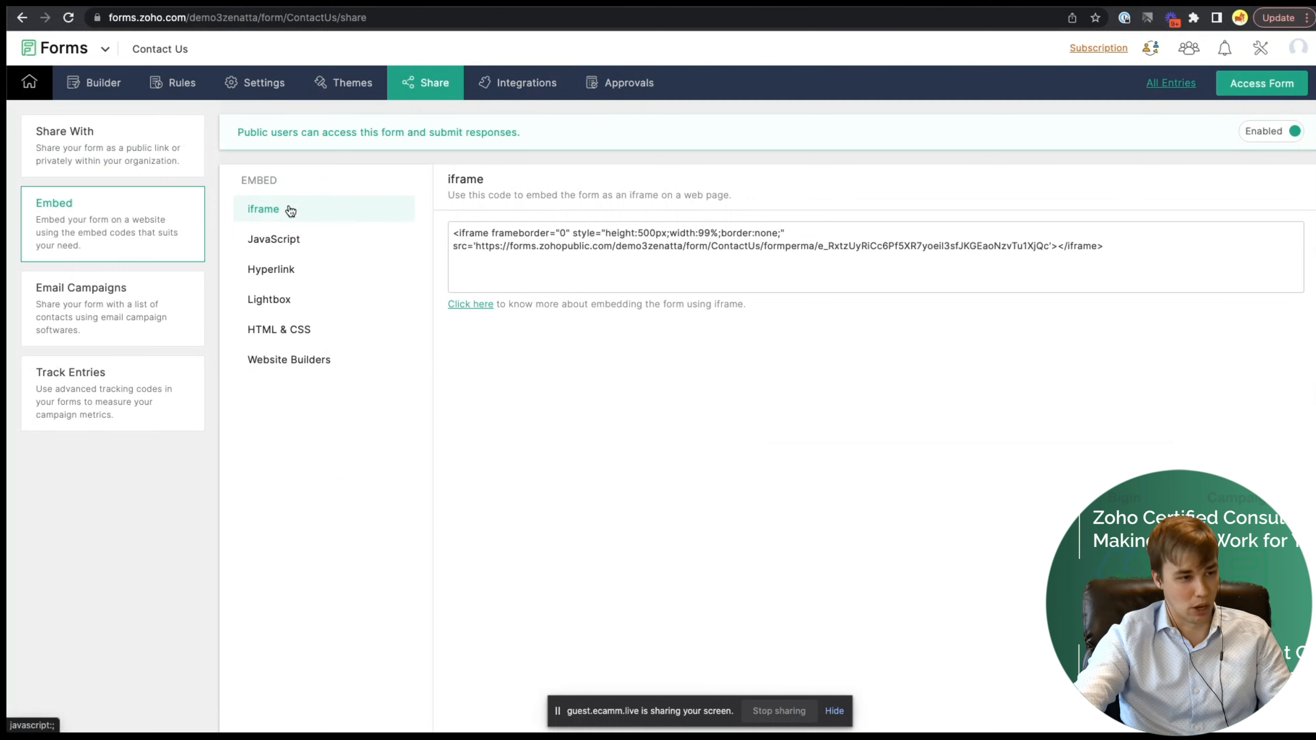
left_click(306, 237)
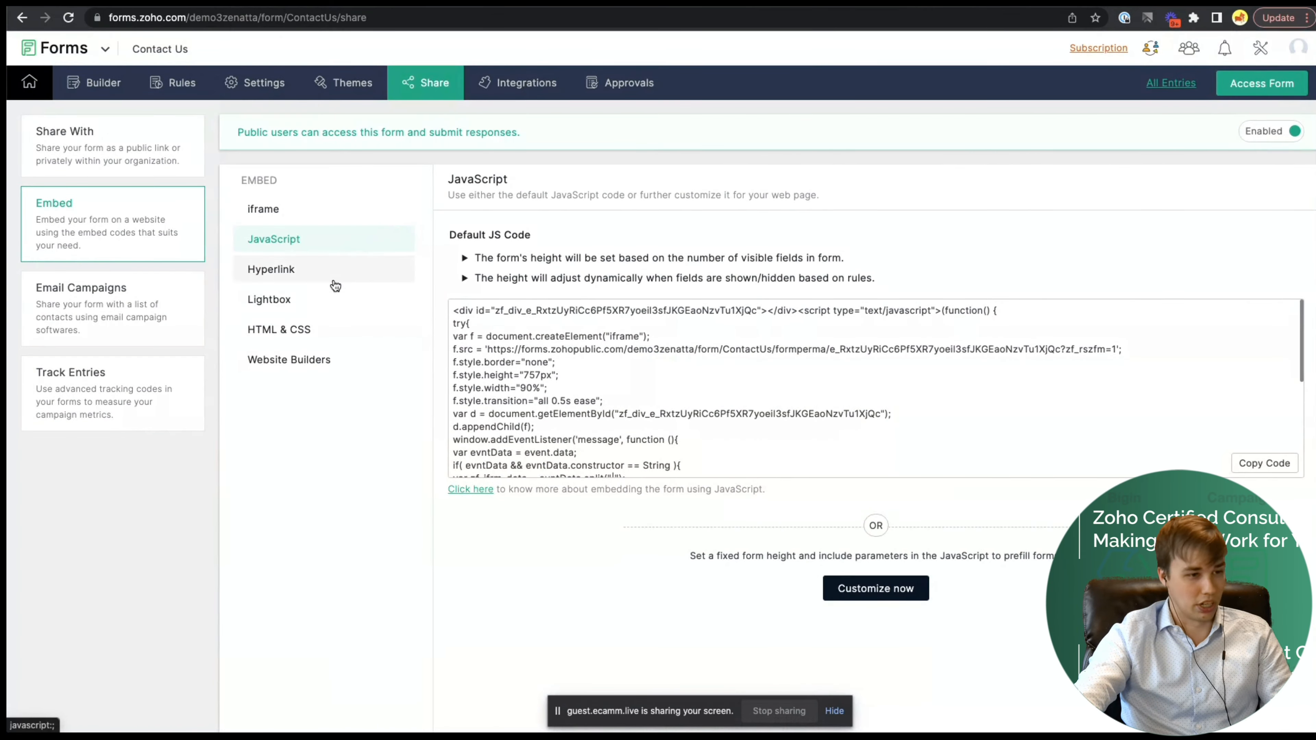
left_click(355, 366)
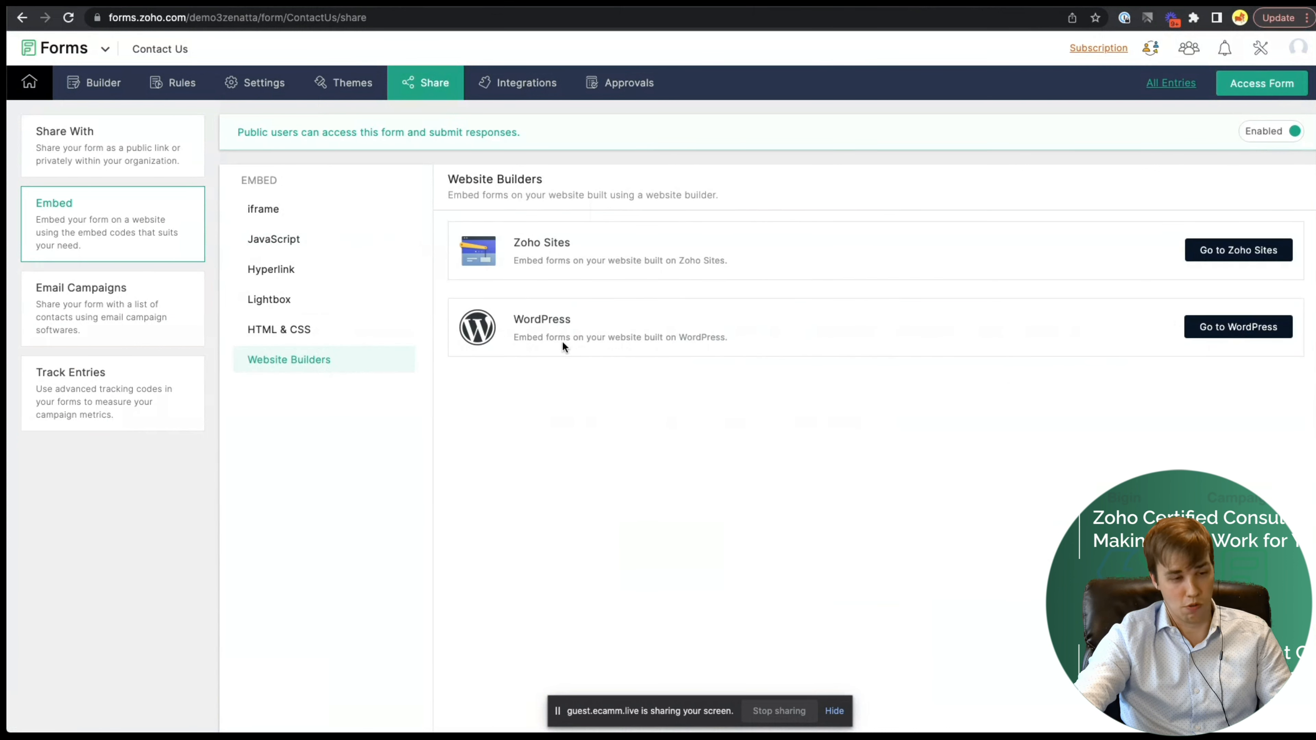
left_click(259, 334)
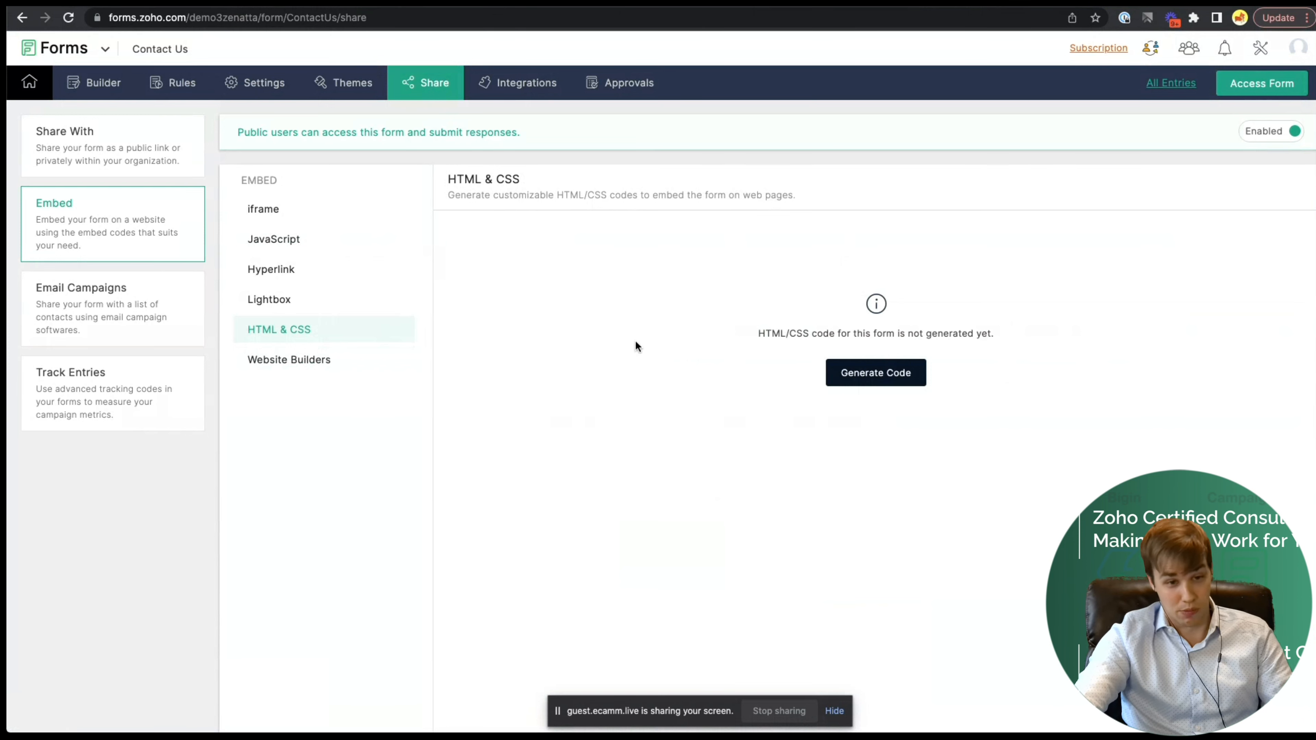
left_click(265, 210)
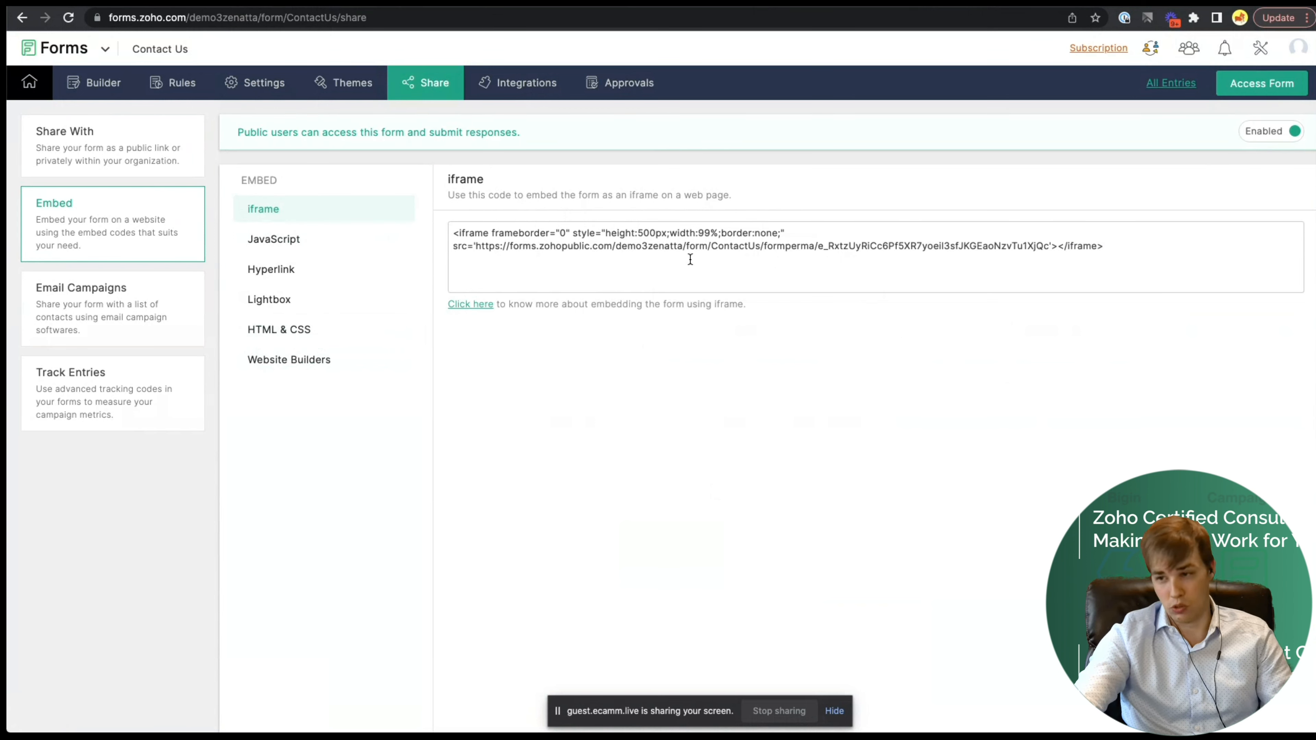